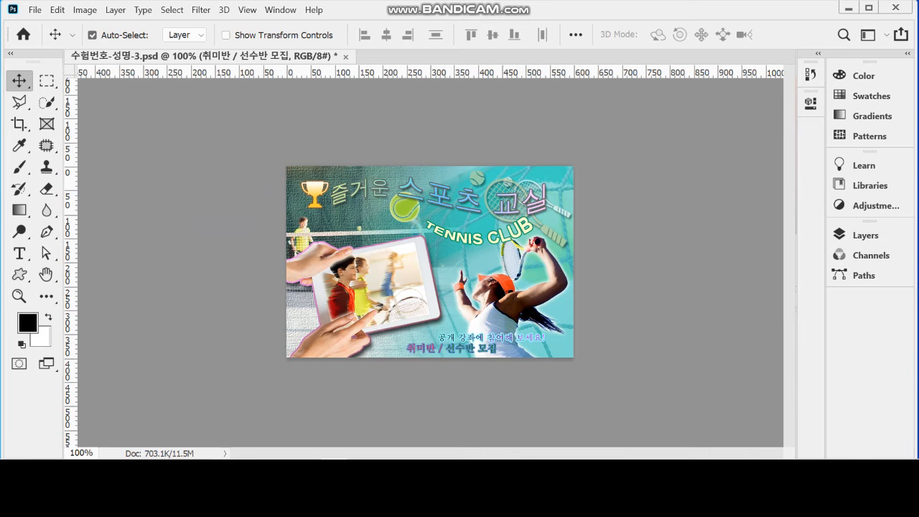
Step: Create a 600 × 400 pixel RGB document at 72 pixels/inch with a white background and float it beside the reference image
{"action": "key", "text": "ctrl+n"}
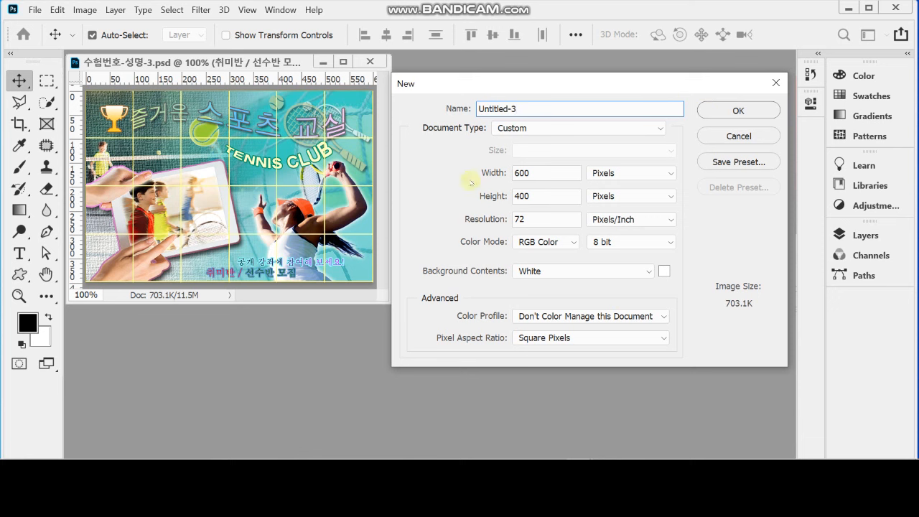
{"action": "left_click", "coordinate": [544, 175]}
{"action": "left_click", "coordinate": [557, 196]}
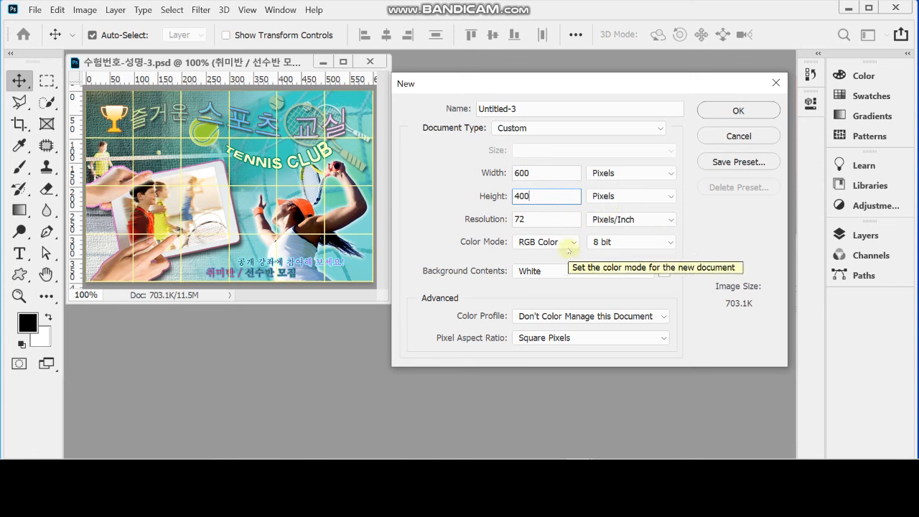
{"action": "left_click", "coordinate": [731, 110]}
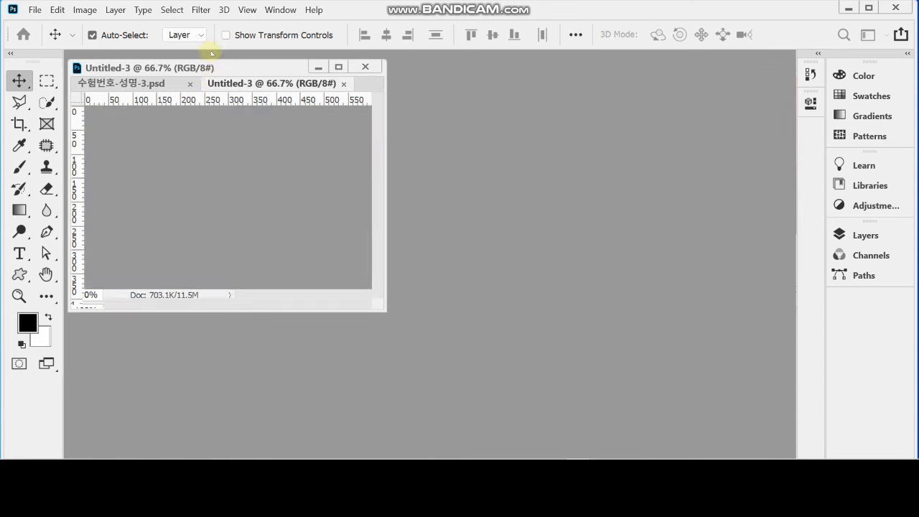
{"action": "left_click_drag", "start_coordinate": [226, 85], "coordinate": [404, 65]}
{"action": "left_click_drag", "start_coordinate": [709, 291], "coordinate": [729, 304]}
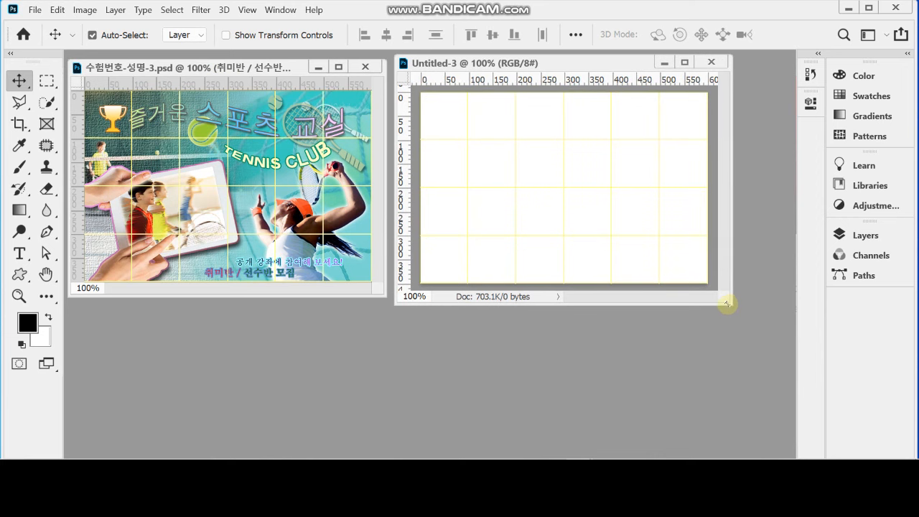
Step: Set the foreground color to 66cccc and fill the new document's background with it
{"action": "left_click", "coordinate": [31, 327]}
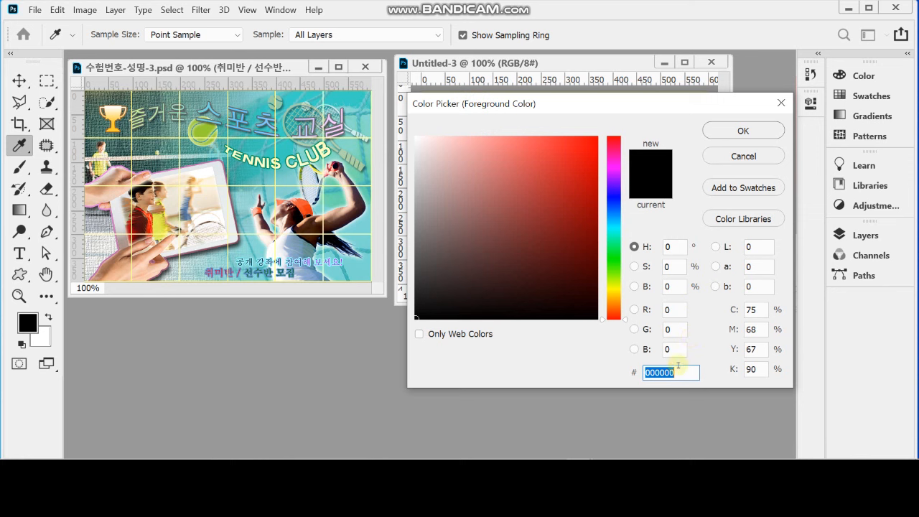
{"action": "type", "text": "66cc"}
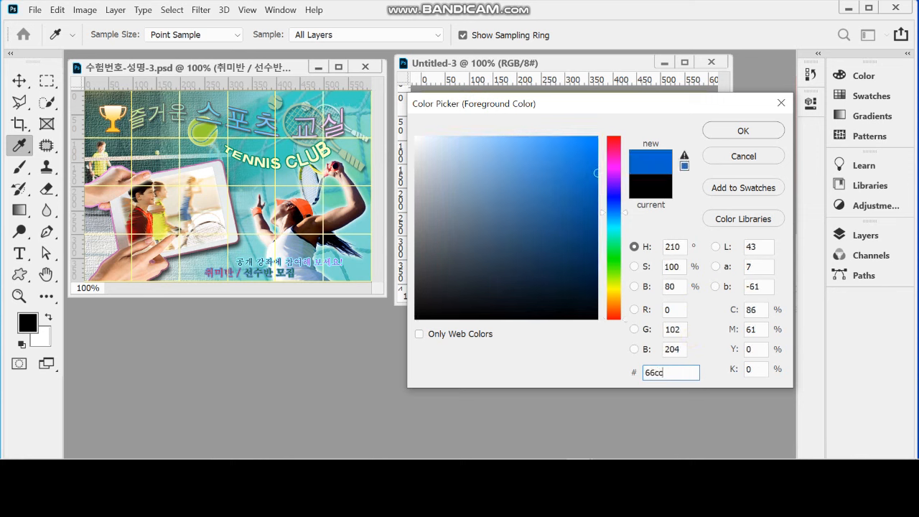
{"action": "type", "text": "cc"}
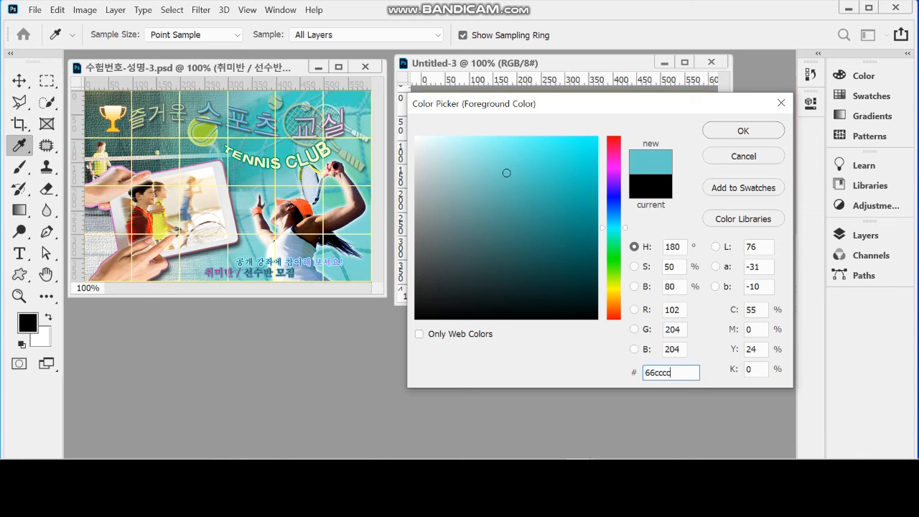
{"action": "left_click_drag", "start_coordinate": [654, 372], "coordinate": [644, 372]}
{"action": "left_click", "coordinate": [662, 373]}
{"action": "left_click_drag", "start_coordinate": [692, 374], "coordinate": [598, 373]}
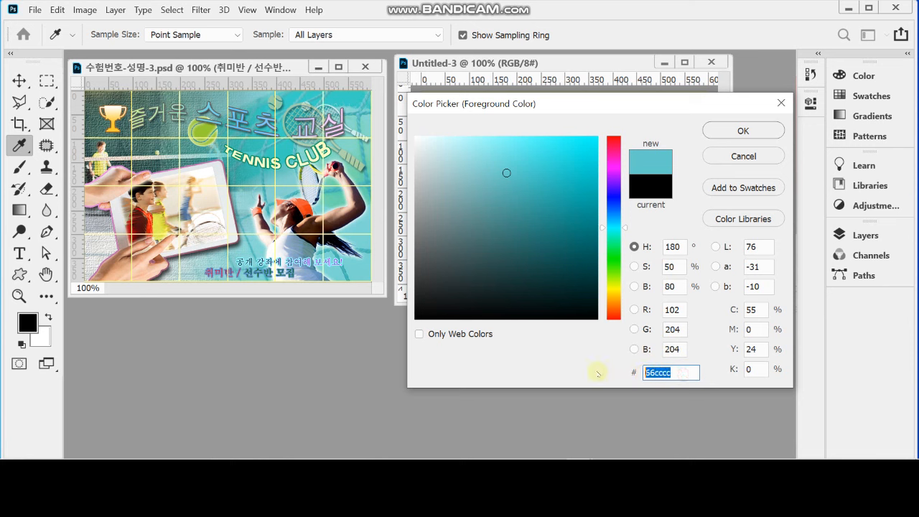
{"action": "type", "text": "6"}
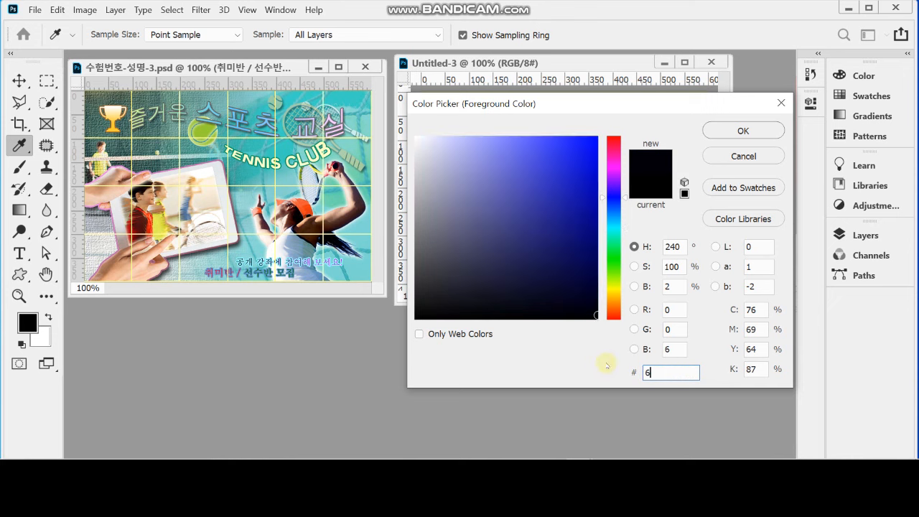
{"action": "type", "text": "cc"}
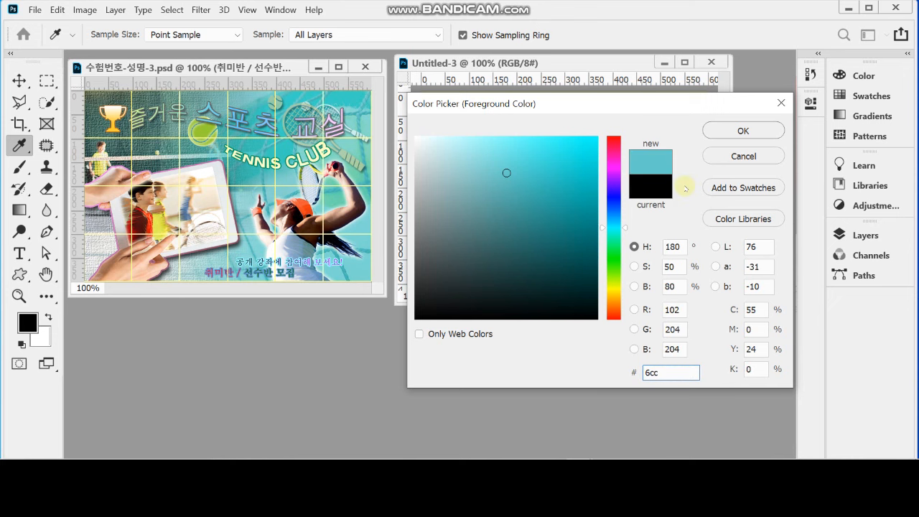
{"action": "left_click", "coordinate": [717, 134]}
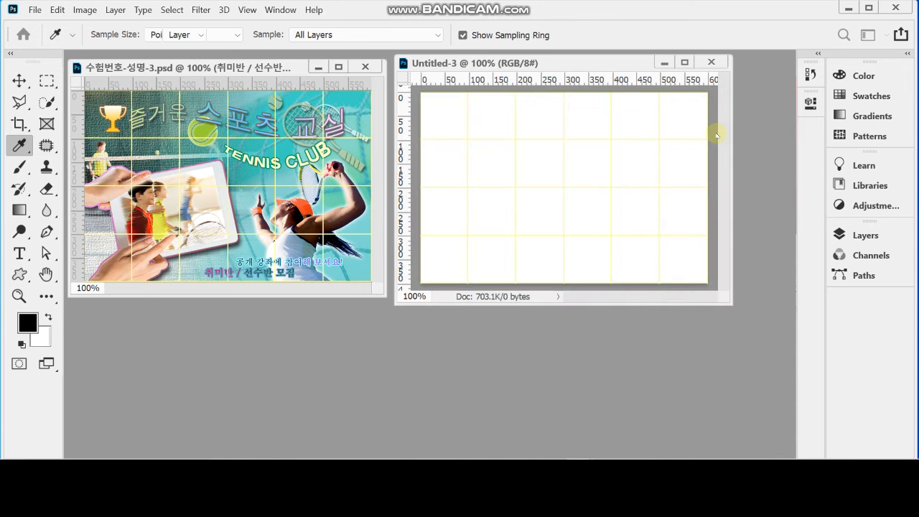
{"action": "key", "text": "v"}
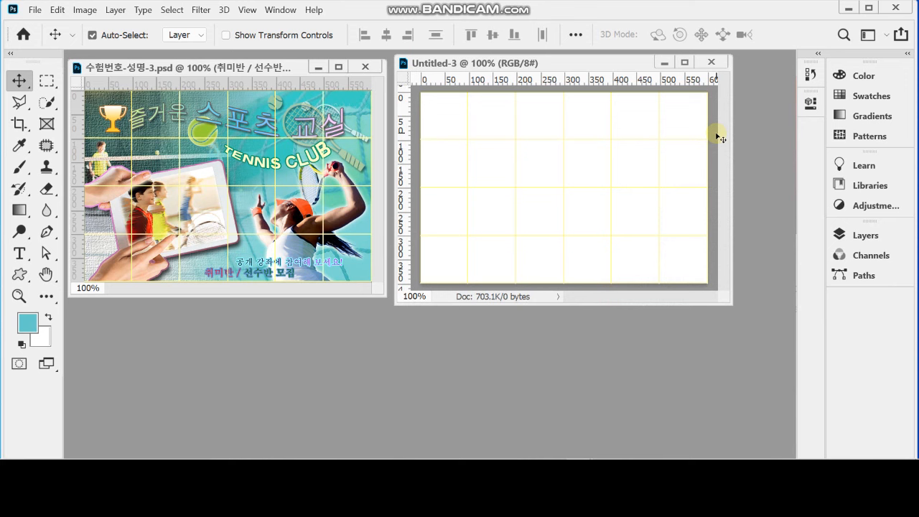
{"action": "key", "text": "alt+Delete"}
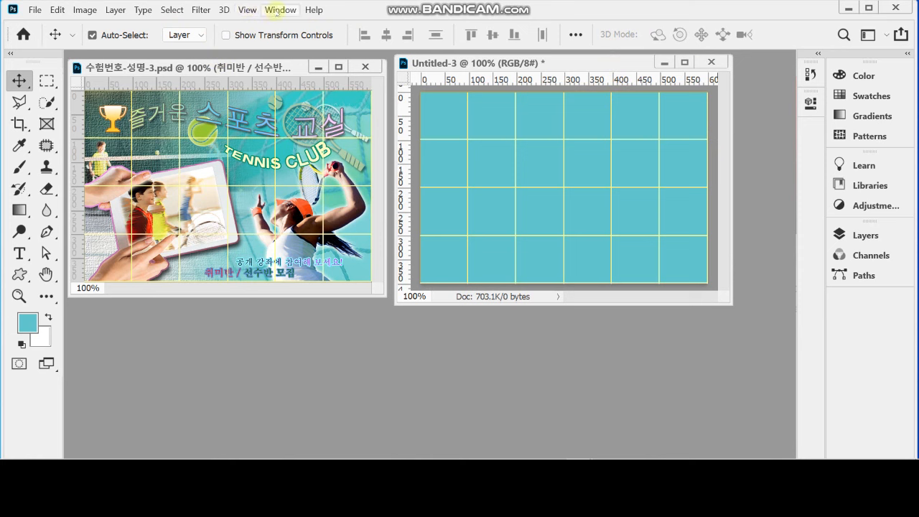
Step: Bring 1급-7.jpg to the front, copy the whole image and paste it into the new document
{"action": "left_click", "coordinate": [276, 10]}
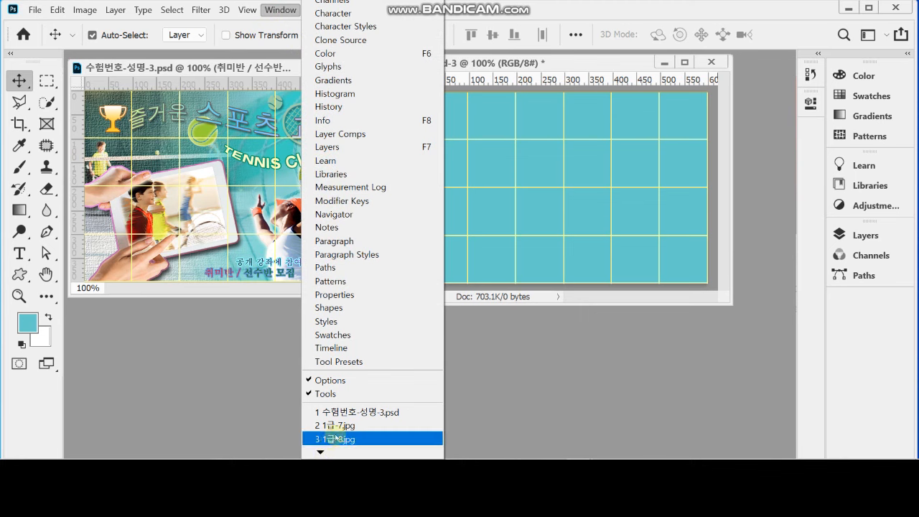
{"action": "left_click", "coordinate": [342, 427]}
{"action": "left_click_drag", "start_coordinate": [547, 99], "coordinate": [517, 168]}
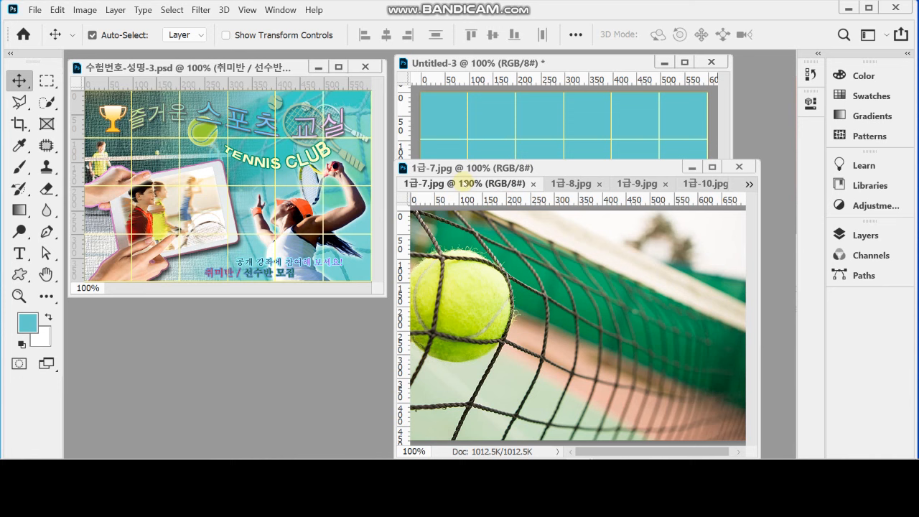
{"action": "key", "text": "ctrl+a"}
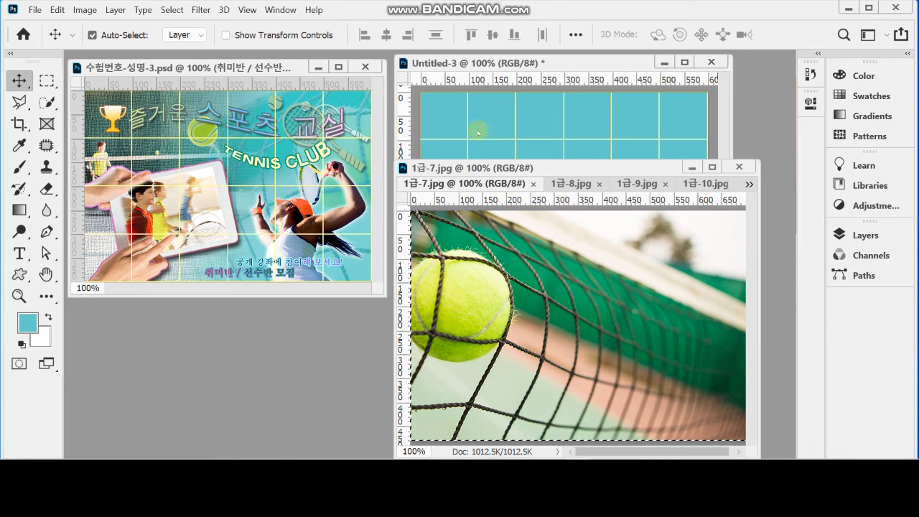
{"action": "left_click", "coordinate": [454, 63]}
{"action": "key", "text": "ctrl+v"}
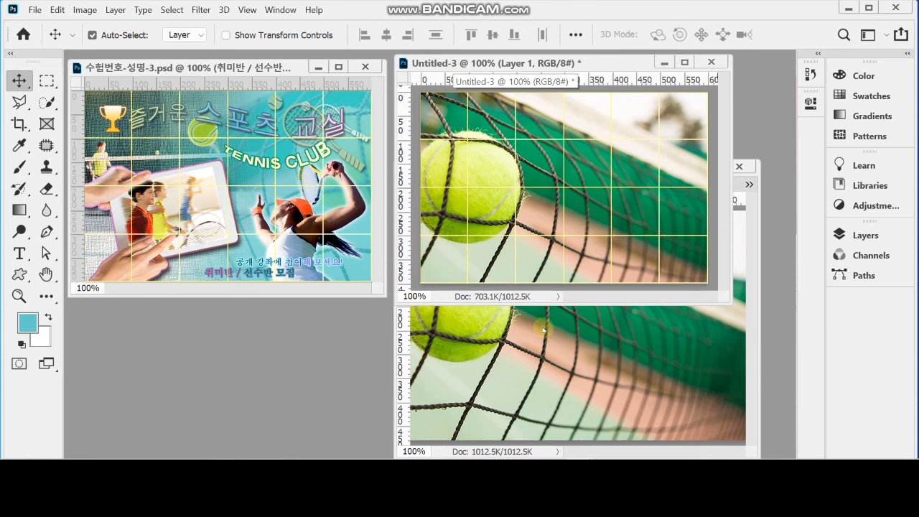
Step: Minimize the 1급-7.jpg source window and return to the new document with the pasted image
{"action": "left_click", "coordinate": [511, 326]}
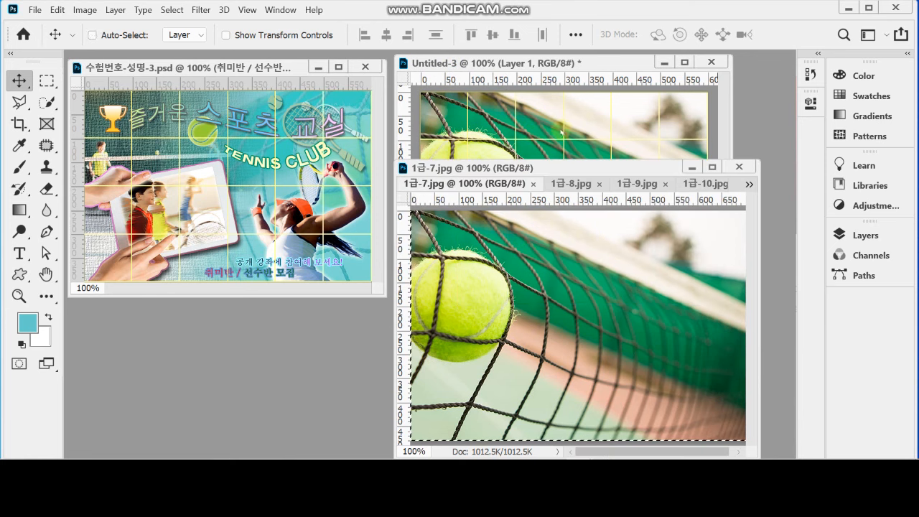
{"action": "key", "text": "ctrl"}
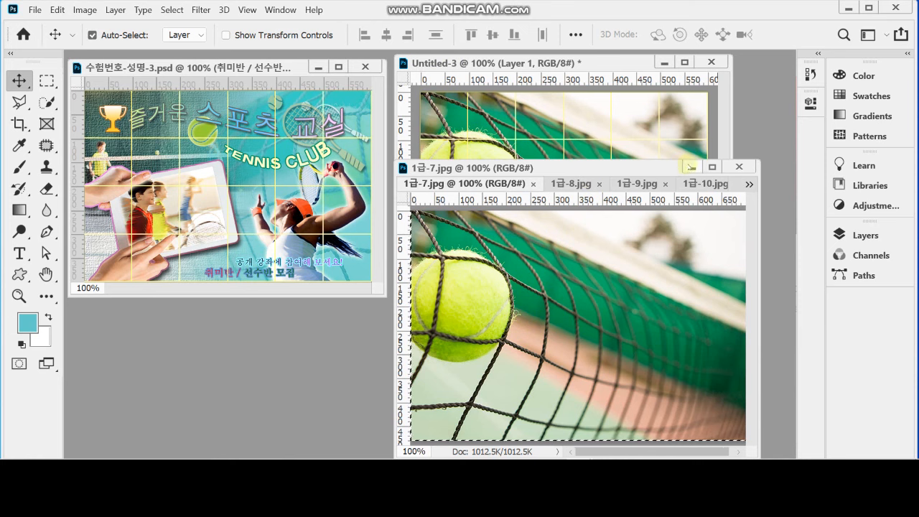
{"action": "left_click", "coordinate": [692, 167]}
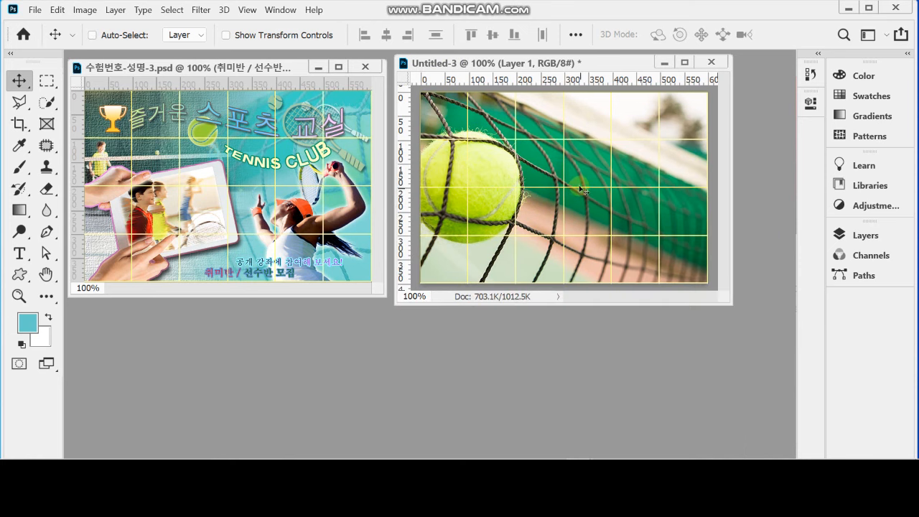
{"action": "key", "text": "ctrl"}
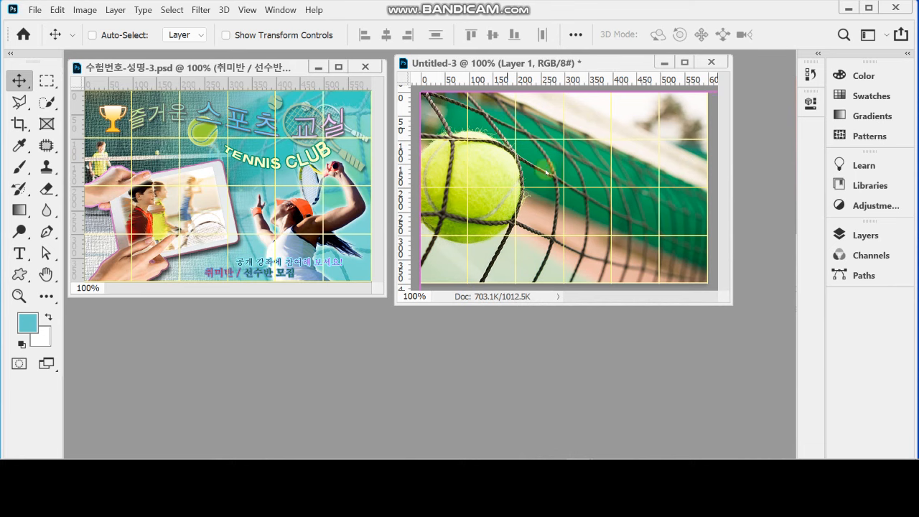
Step: Start saving the document under a new name and choose the 임시 folder on the desktop as its location
{"action": "key", "text": "ctrl+shift+s"}
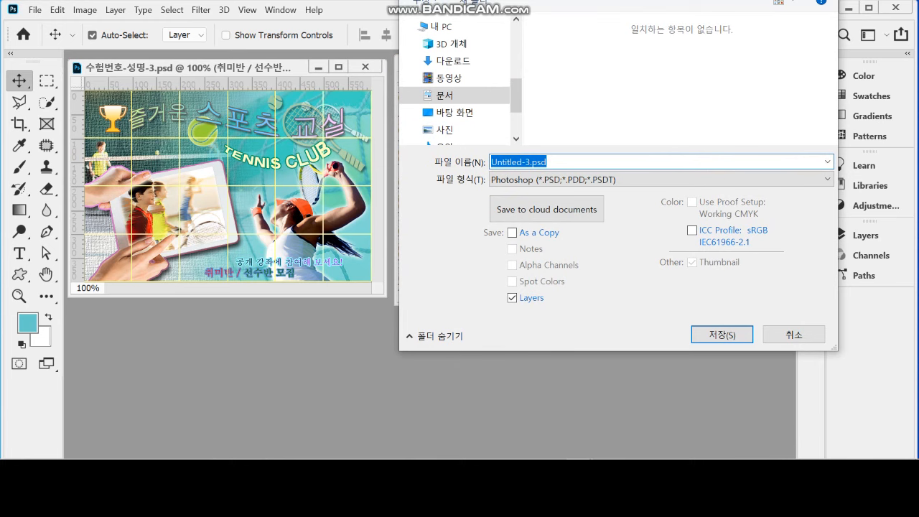
{"action": "left_click_drag", "start_coordinate": [540, 0], "coordinate": [408, 33]}
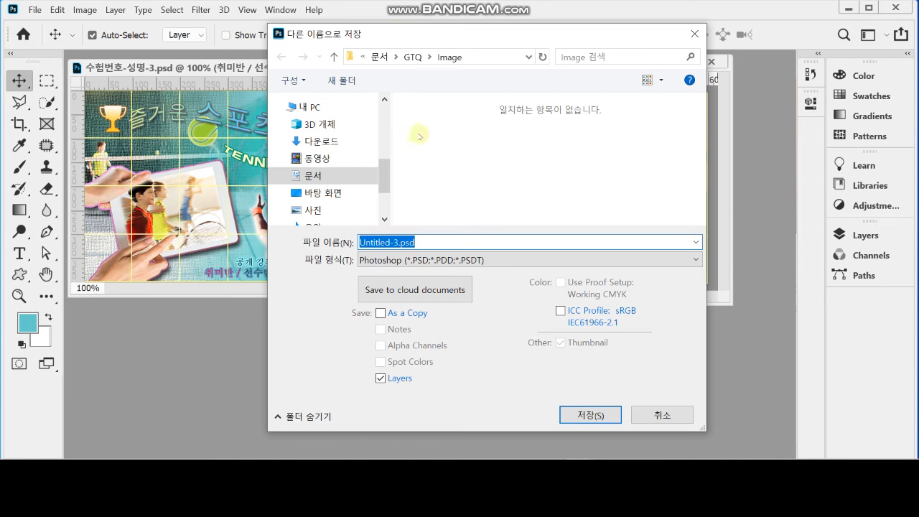
{"action": "left_click", "coordinate": [345, 194]}
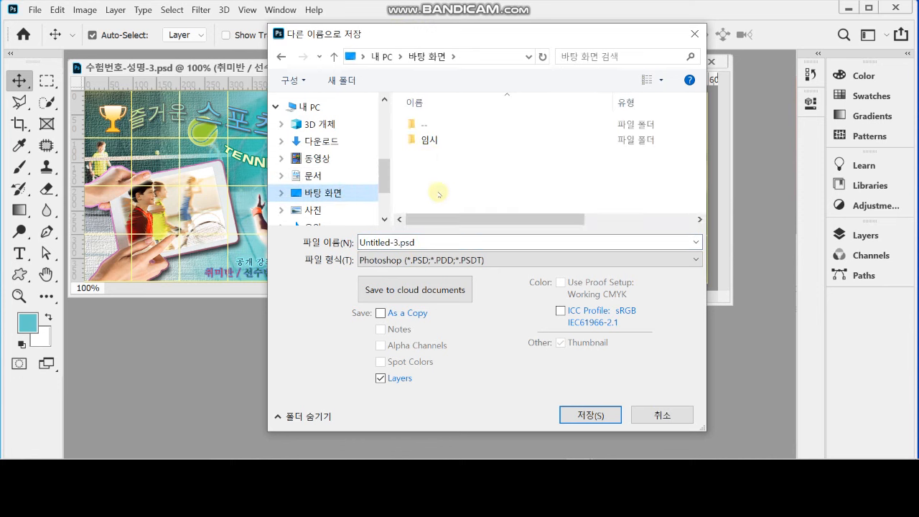
{"action": "left_click", "coordinate": [423, 140]}
{"action": "double_click", "coordinate": [424, 140]}
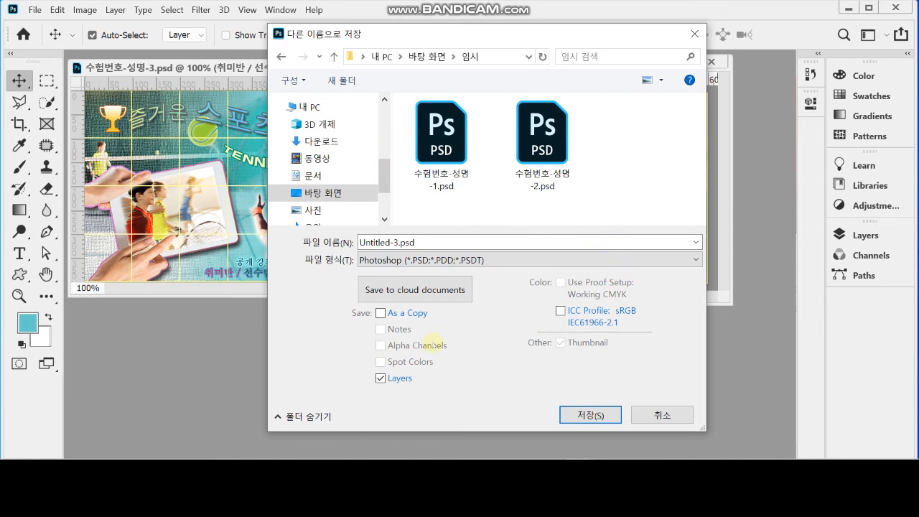
Step: Name the file 수험번호-성명-3 and save it in Photoshop format with its layers kept
{"action": "left_click", "coordinate": [542, 143]}
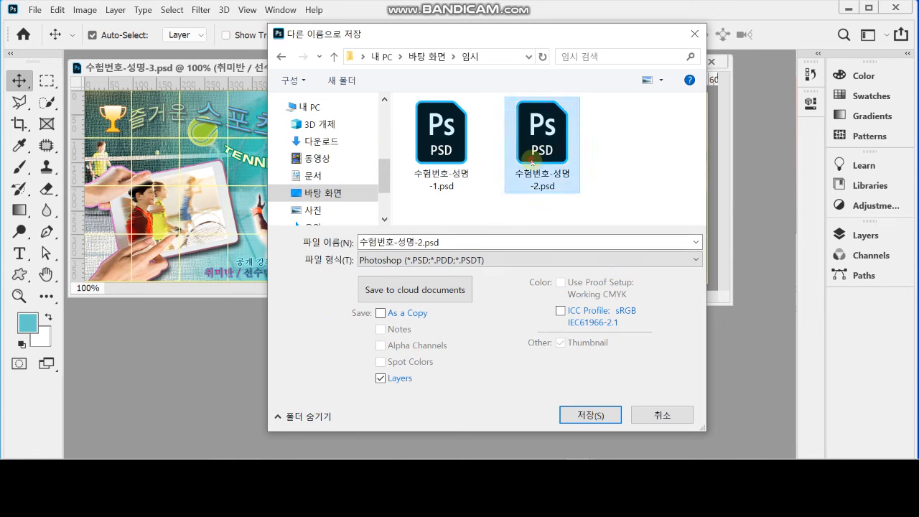
{"action": "left_click", "coordinate": [420, 242]}
{"action": "double_click", "coordinate": [421, 243]}
{"action": "type", "text": "3"}
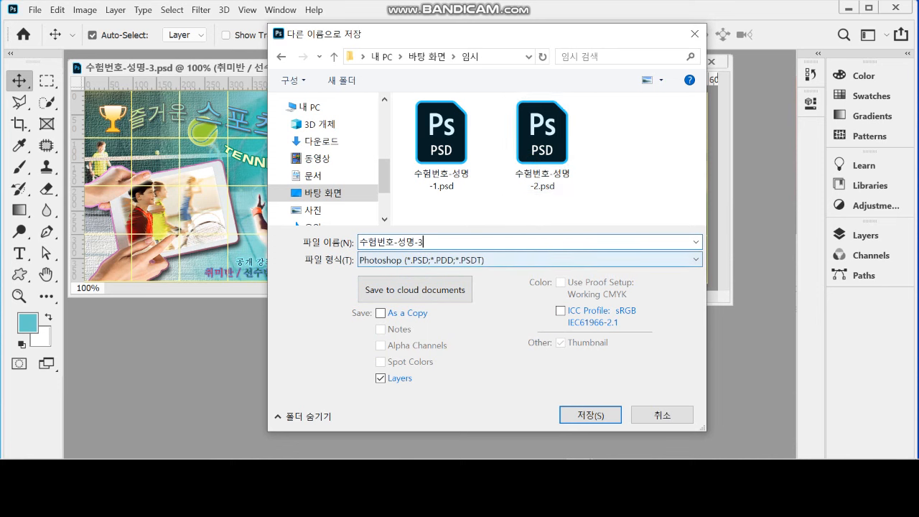
{"action": "left_click", "coordinate": [483, 361]}
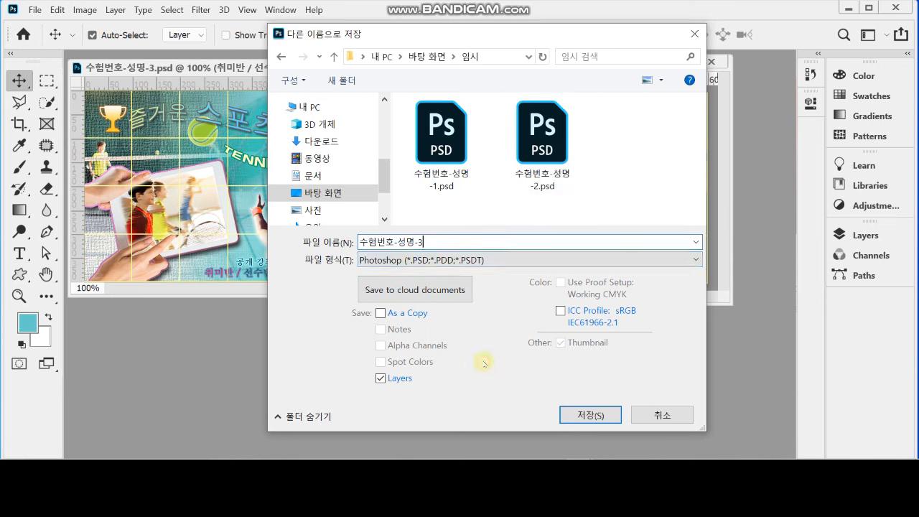
{"action": "left_click", "coordinate": [449, 378]}
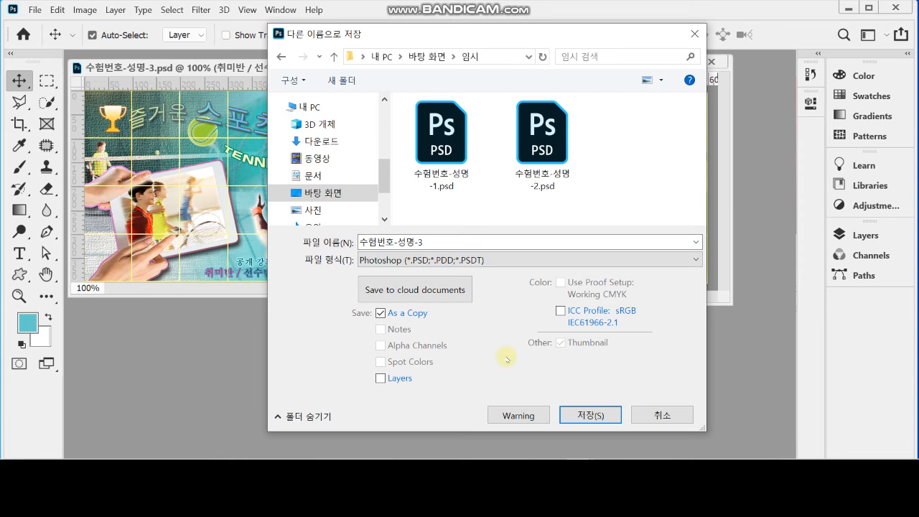
{"action": "left_click", "coordinate": [596, 415]}
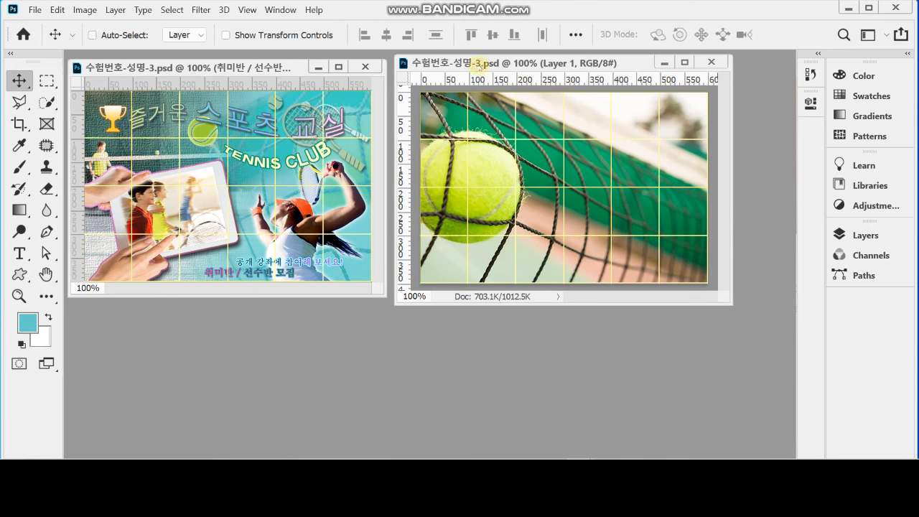
Step: Flip the tennis net photo horizontally, scale it to about 92.5% and position it with the ball at the canvas's right edge
{"action": "key", "text": "ctrl+t"}
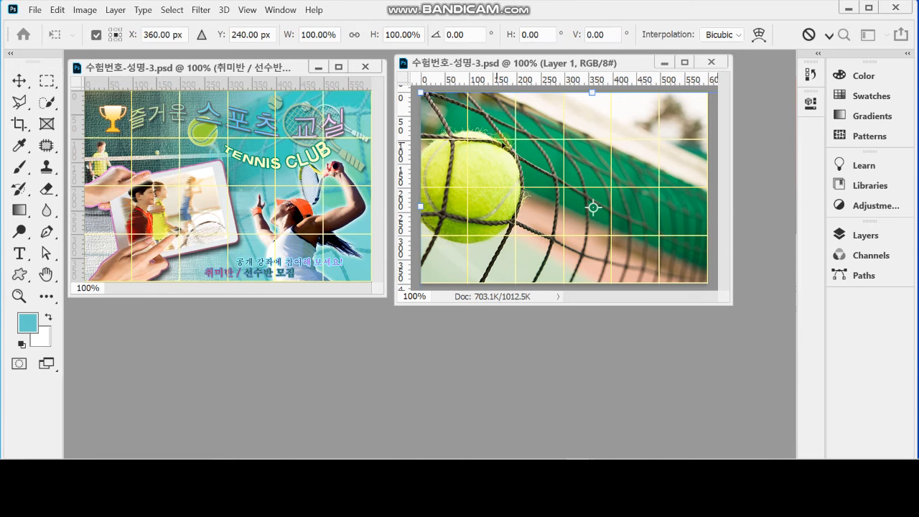
{"action": "right_click", "coordinate": [495, 145]}
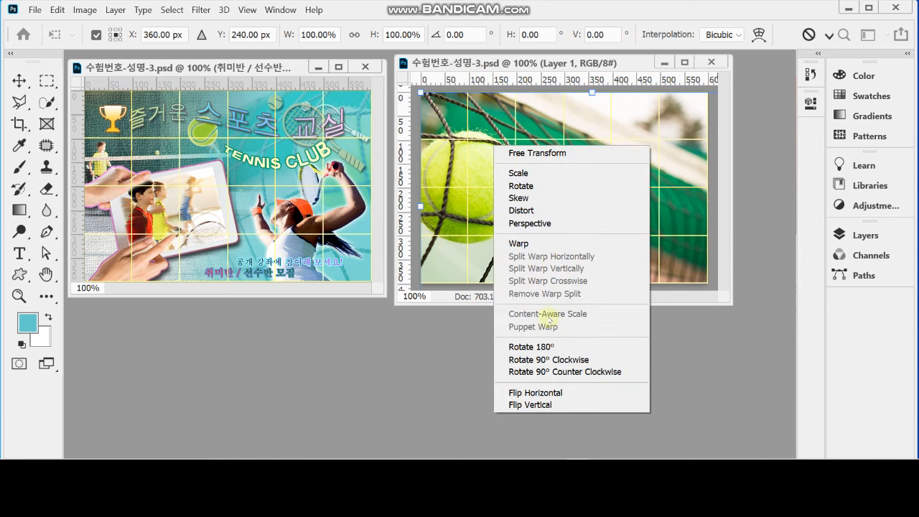
{"action": "left_click", "coordinate": [563, 393]}
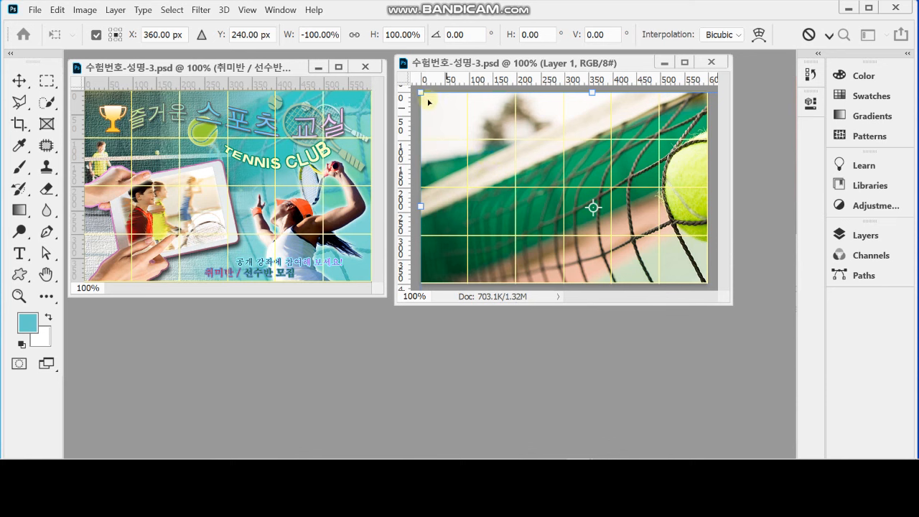
{"action": "left_click_drag", "start_coordinate": [423, 94], "coordinate": [448, 111]}
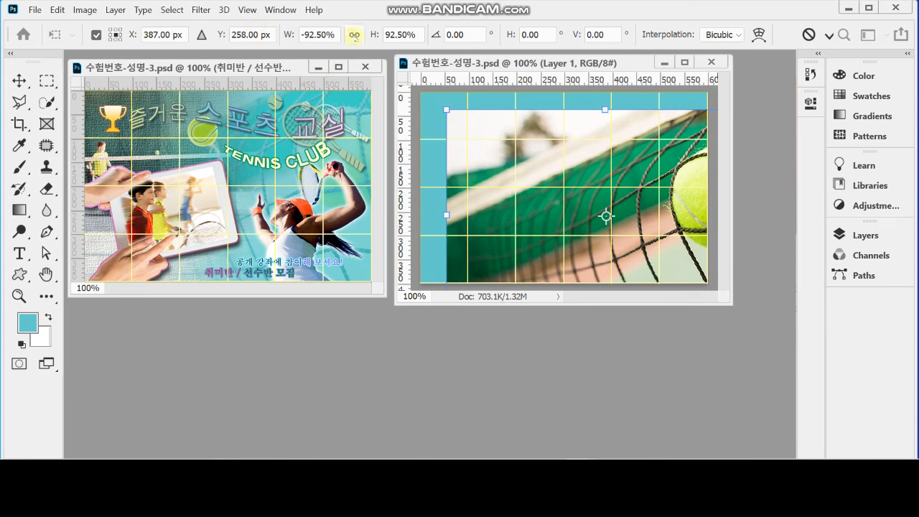
{"action": "left_click", "coordinate": [354, 35]}
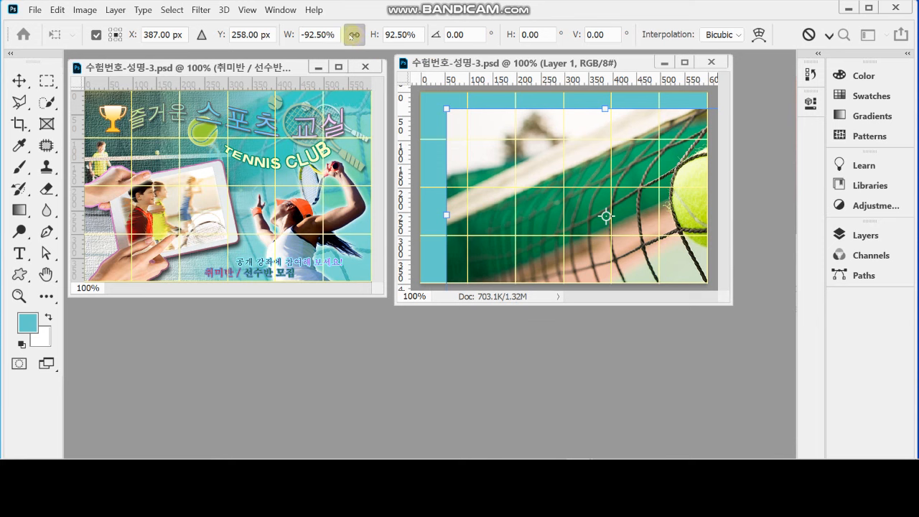
{"action": "key", "text": "Escape"}
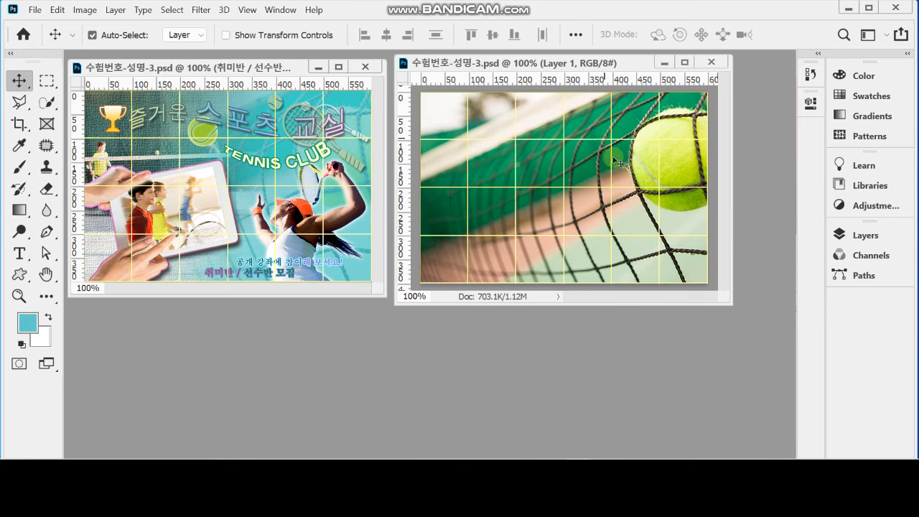
Step: Set the tennis net photo layer's blend mode to Soft Light and its opacity to 70%
{"action": "left_click", "coordinate": [854, 236]}
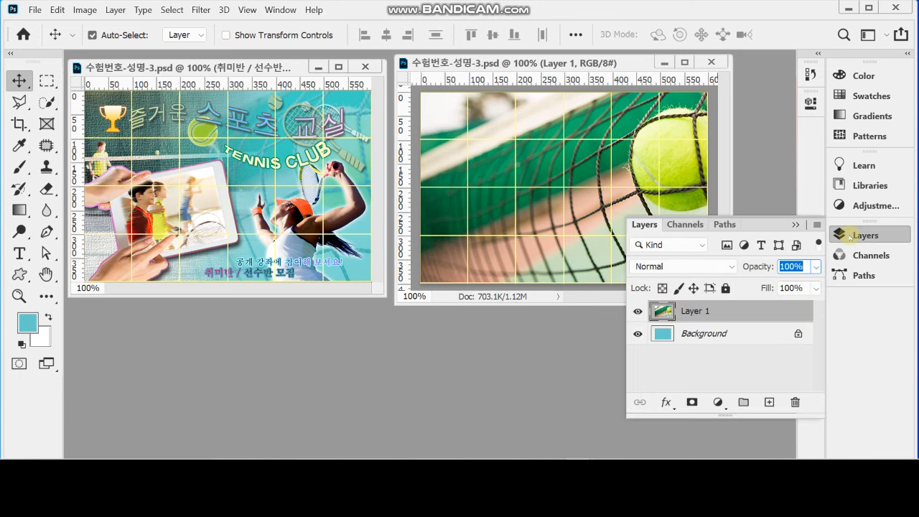
{"action": "left_click", "coordinate": [715, 269]}
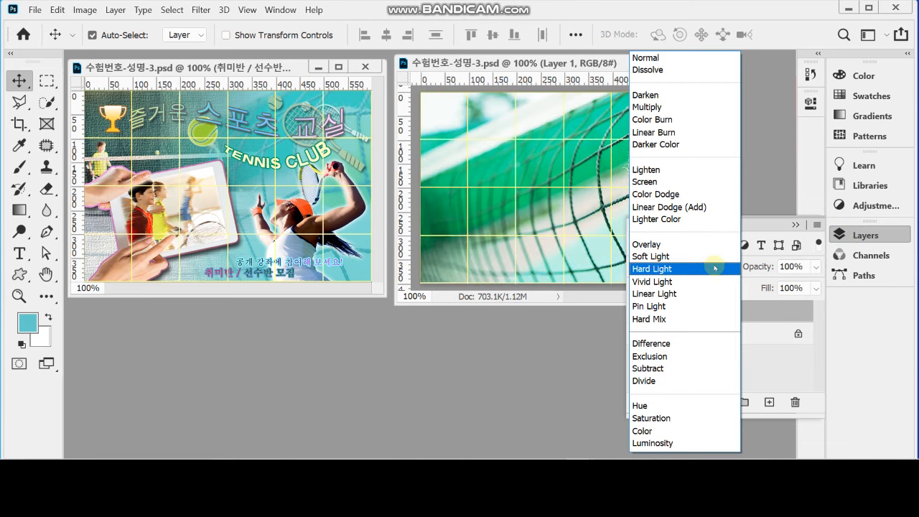
{"action": "left_click", "coordinate": [711, 260]}
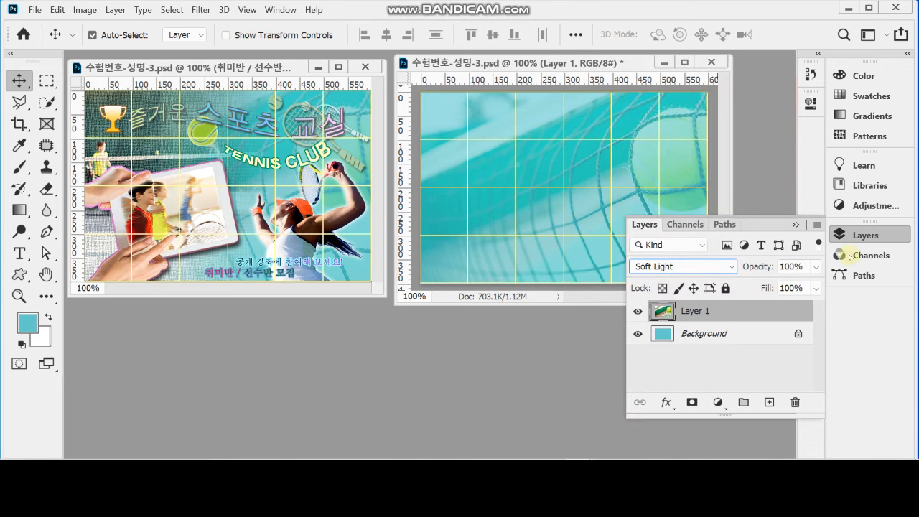
{"action": "left_click", "coordinate": [763, 269]}
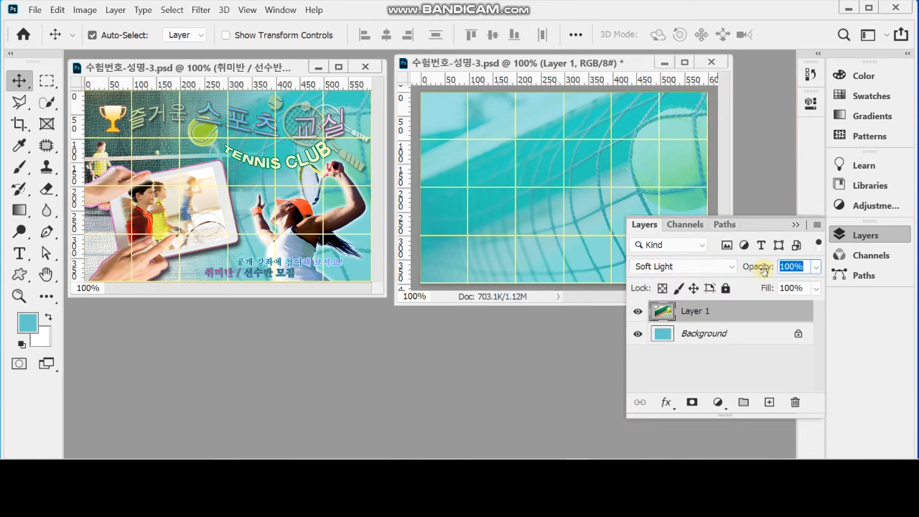
{"action": "type", "text": "70"}
{"action": "key", "text": "Return"}
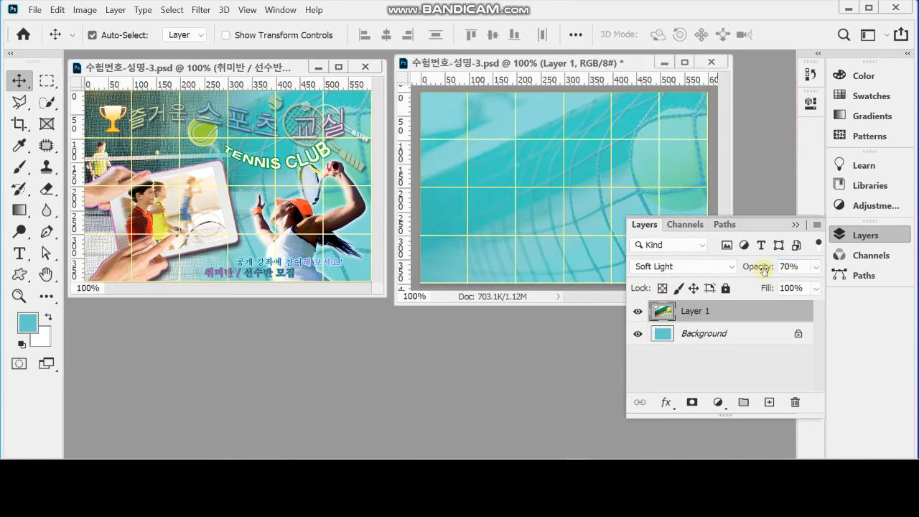
{"action": "left_click", "coordinate": [865, 235]}
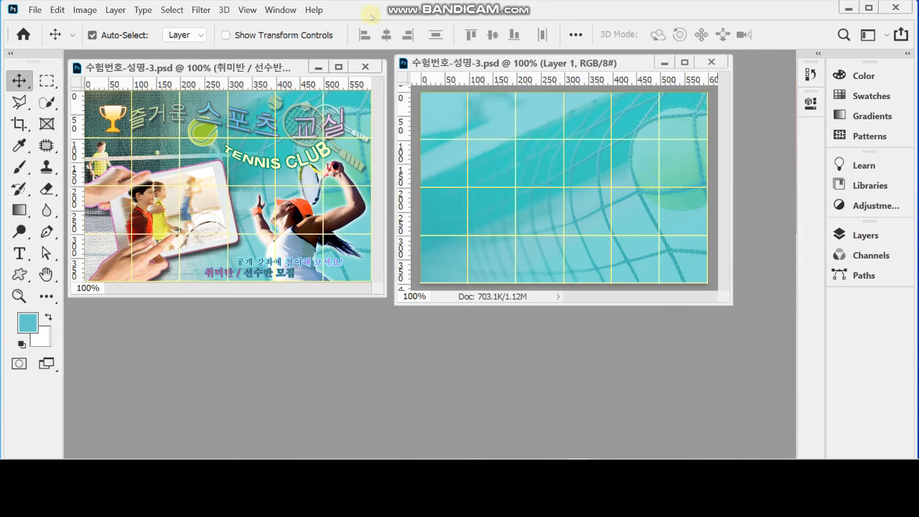
Step: Bring 1급-8.jpg to the front, copy the whole image and paste it into the poster document
{"action": "left_click", "coordinate": [280, 10]}
{"action": "left_click", "coordinate": [385, 436]}
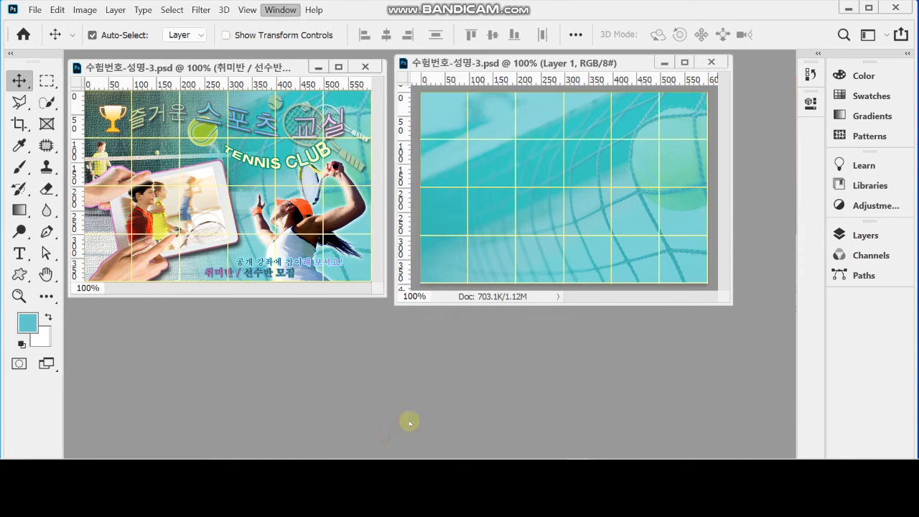
{"action": "left_click_drag", "start_coordinate": [548, 165], "coordinate": [552, 127]}
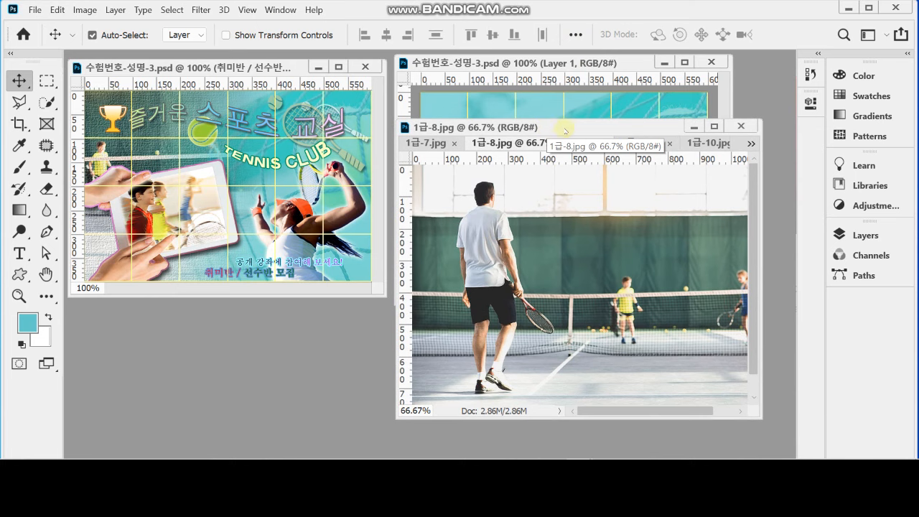
{"action": "left_click_drag", "start_coordinate": [578, 130], "coordinate": [579, 205]}
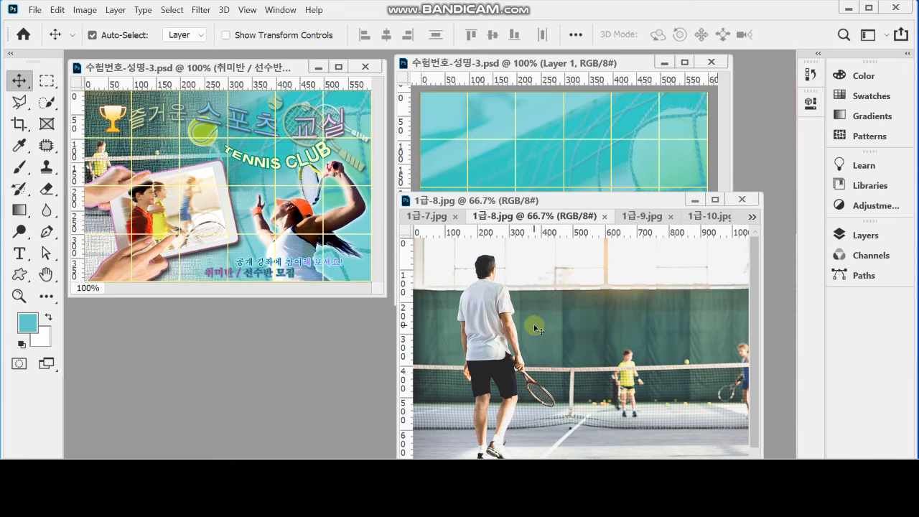
{"action": "left_click", "coordinate": [546, 136]}
{"action": "key", "text": "ctrl+v"}
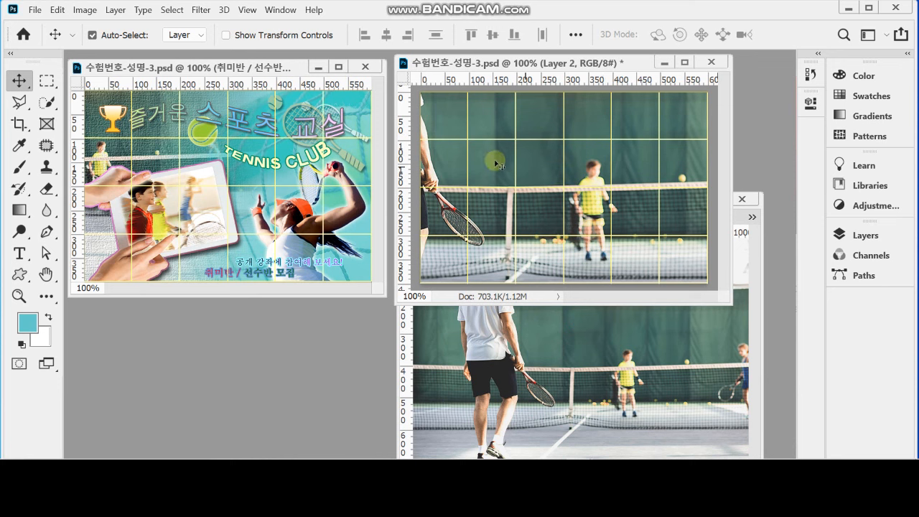
Step: Scale the pasted court photo proportionally to 64% and move it so the boy in yellow stands at the canvas's left edge
{"action": "key", "text": "ctrl+t"}
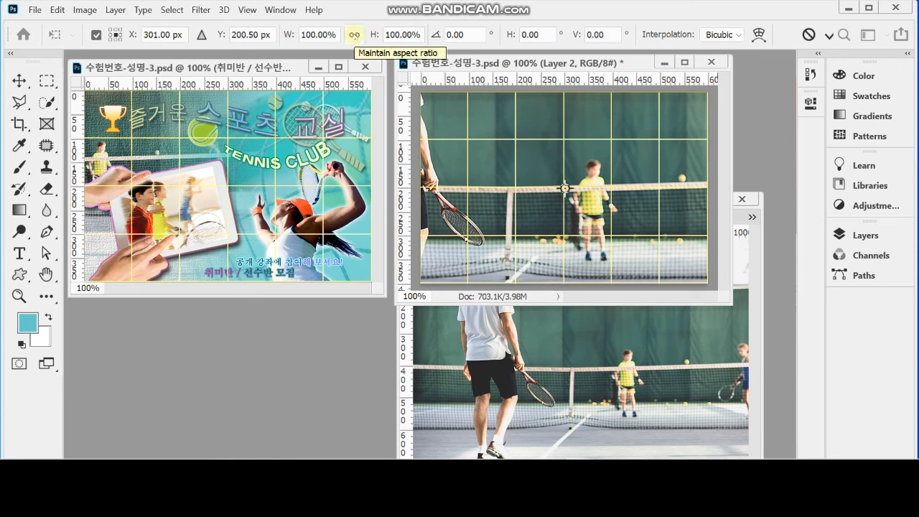
{"action": "left_click", "coordinate": [354, 35]}
{"action": "left_click_drag", "start_coordinate": [287, 34], "coordinate": [260, 36]}
{"action": "left_click_drag", "start_coordinate": [495, 157], "coordinate": [421, 127]}
{"action": "left_click_drag", "start_coordinate": [506, 132], "coordinate": [456, 133]}
{"action": "key", "text": "Left"}
{"action": "key", "text": "Left"}
{"action": "key", "text": "Left"}
{"action": "key", "text": "Left"}
{"action": "key", "text": "Left"}
{"action": "key", "text": "Left"}
{"action": "key", "text": "Left"}
{"action": "key", "text": "Left"}
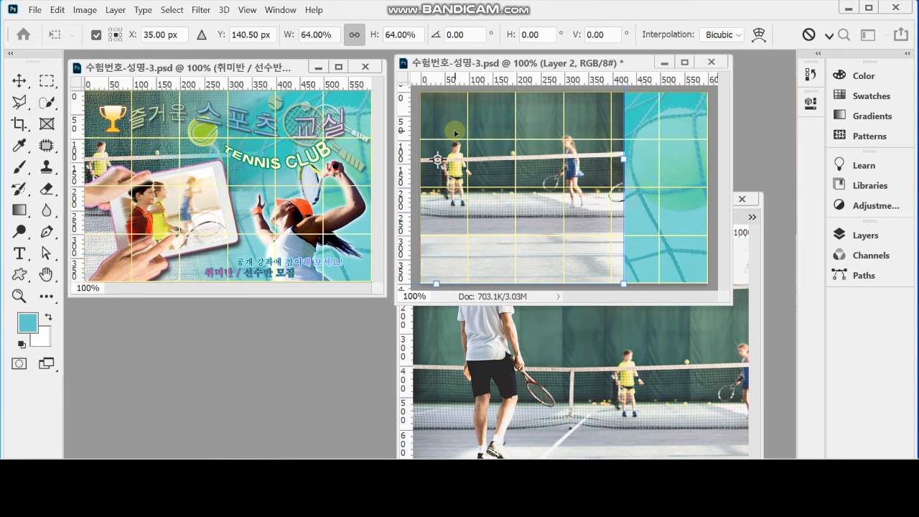
{"action": "key", "text": "Return"}
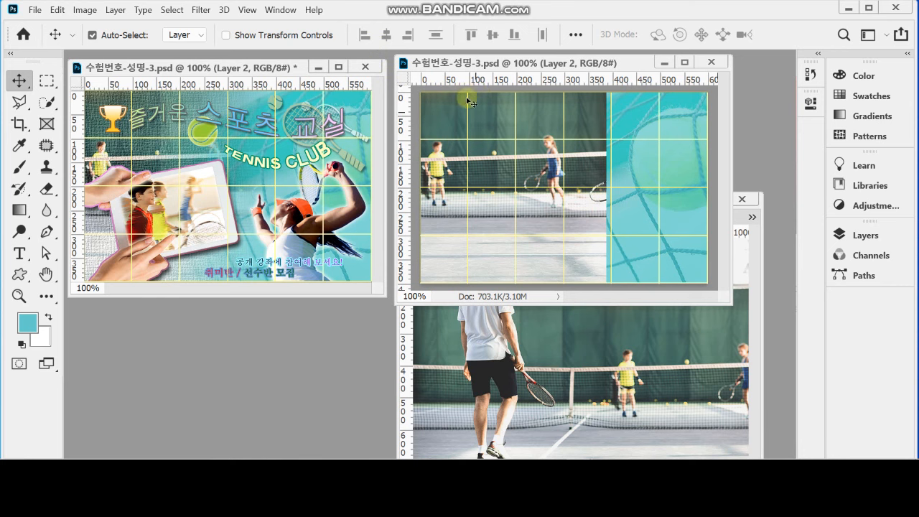
Step: Apply the Texturizer filter from the Filter Gallery to the court photo layer
{"action": "left_click", "coordinate": [201, 10]}
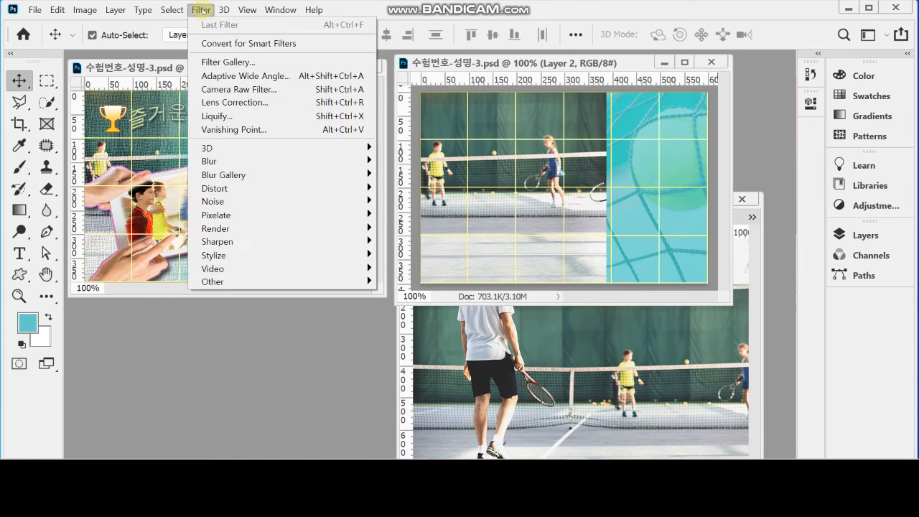
{"action": "key", "text": "Escape"}
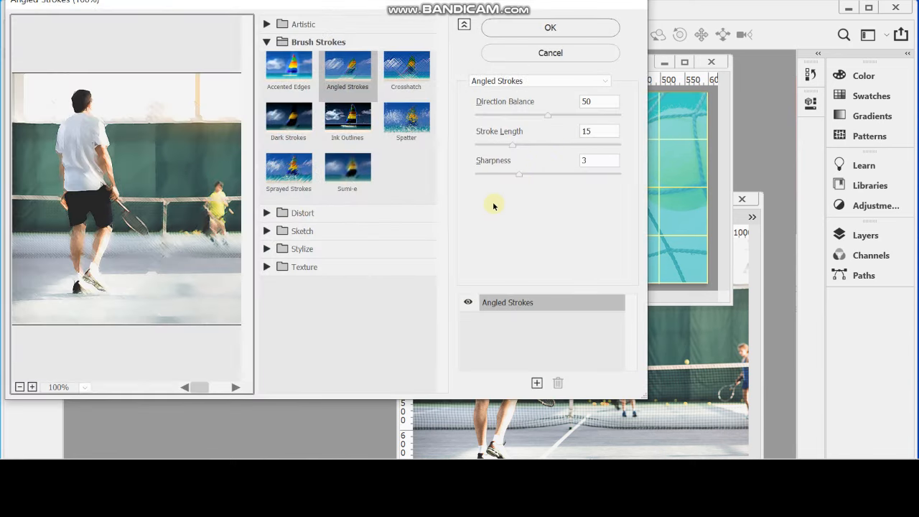
{"action": "left_click", "coordinate": [266, 41]}
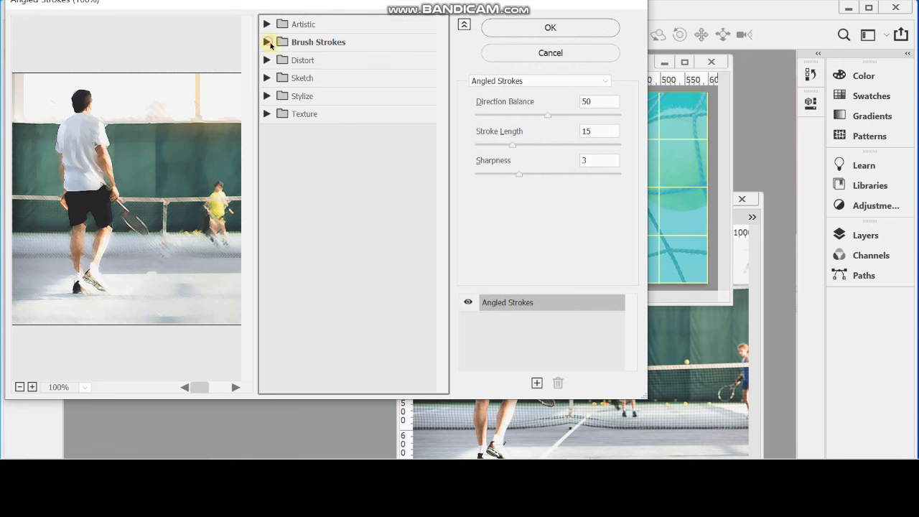
{"action": "left_click", "coordinate": [265, 114]}
{"action": "left_click", "coordinate": [393, 191]}
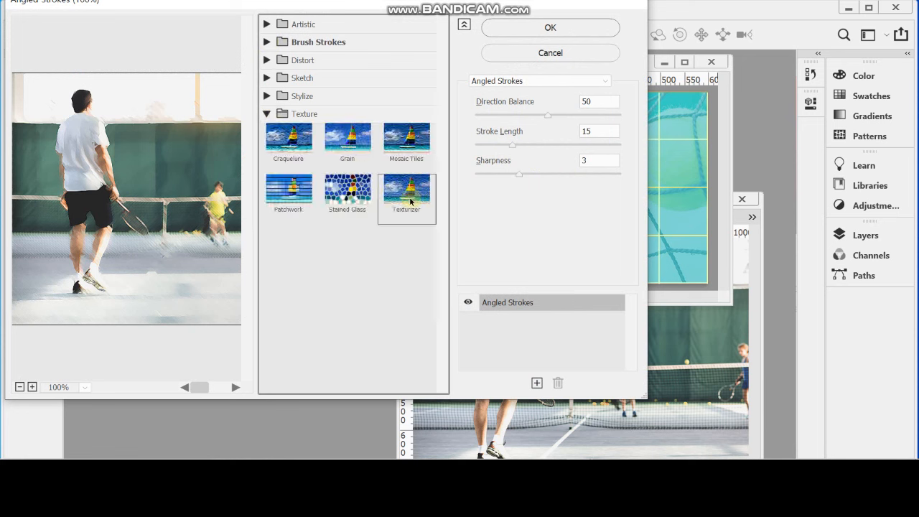
{"action": "left_click", "coordinate": [523, 27]}
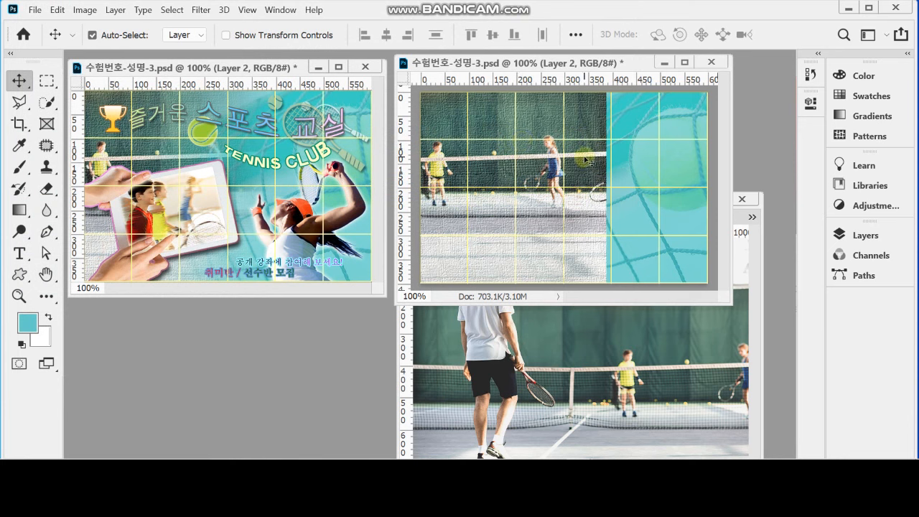
Step: Add a layer mask to the court photo on Layer 2
{"action": "left_click", "coordinate": [860, 236]}
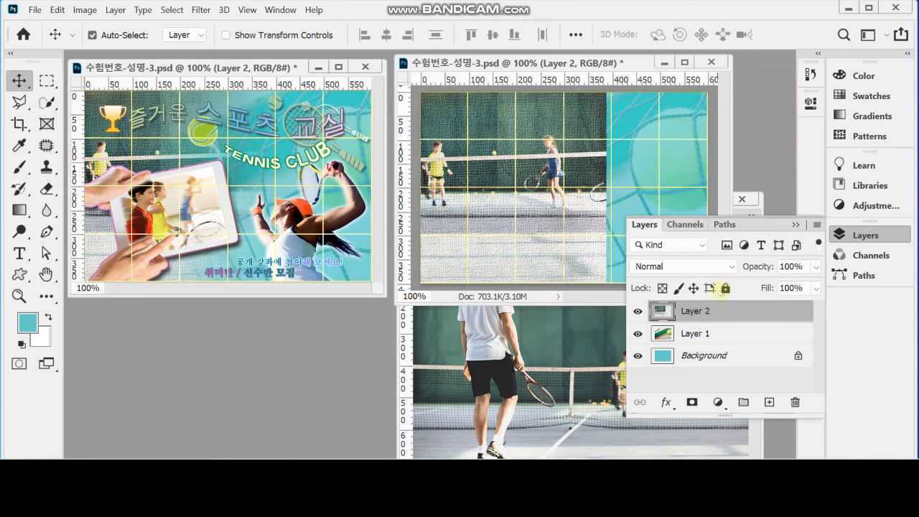
{"action": "left_click", "coordinate": [691, 403]}
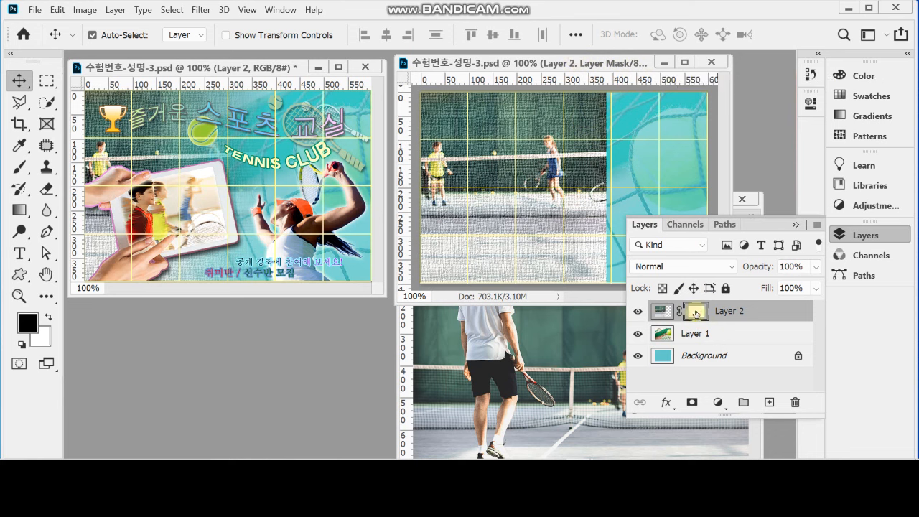
{"action": "left_click", "coordinate": [839, 235]}
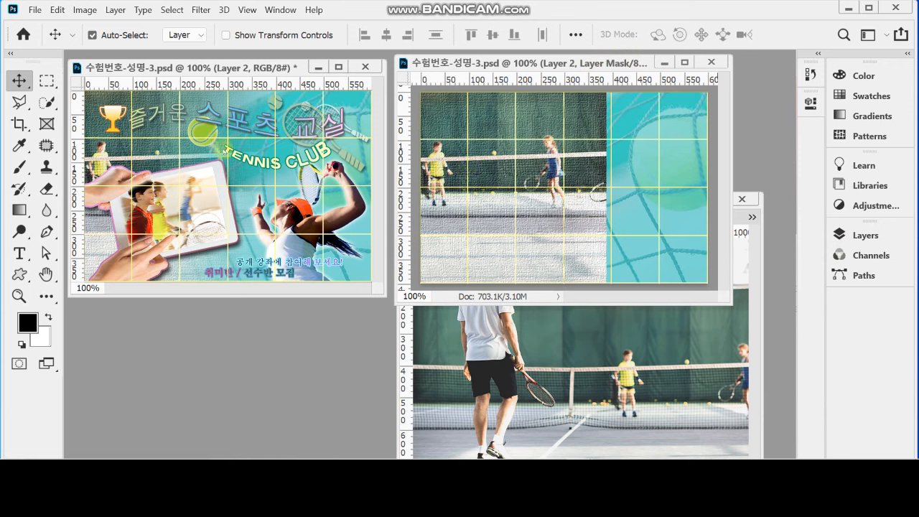
Step: Fade the court photo's right side with a horizontal black-to-white linear gradient on its mask, from the 400 px guide to the 100 px guide
{"action": "left_click", "coordinate": [18, 210]}
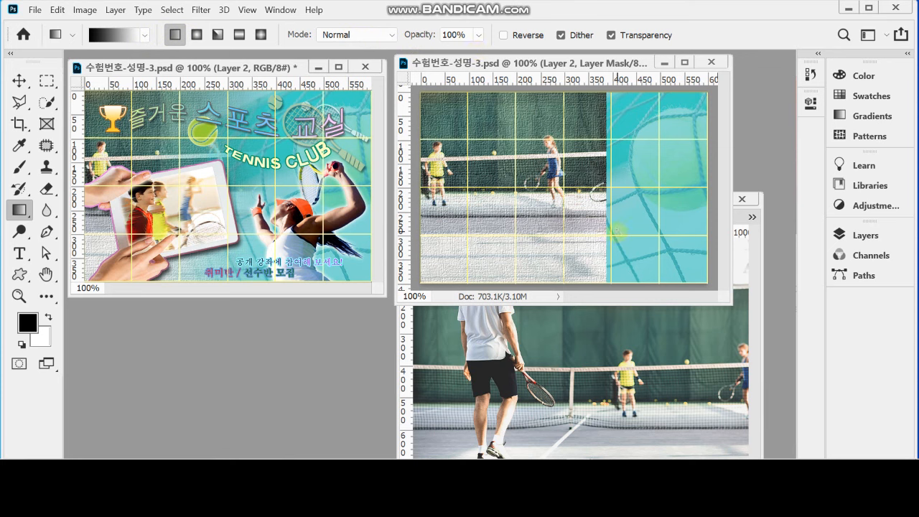
{"action": "left_click_drag", "start_coordinate": [613, 236], "coordinate": [467, 236]}
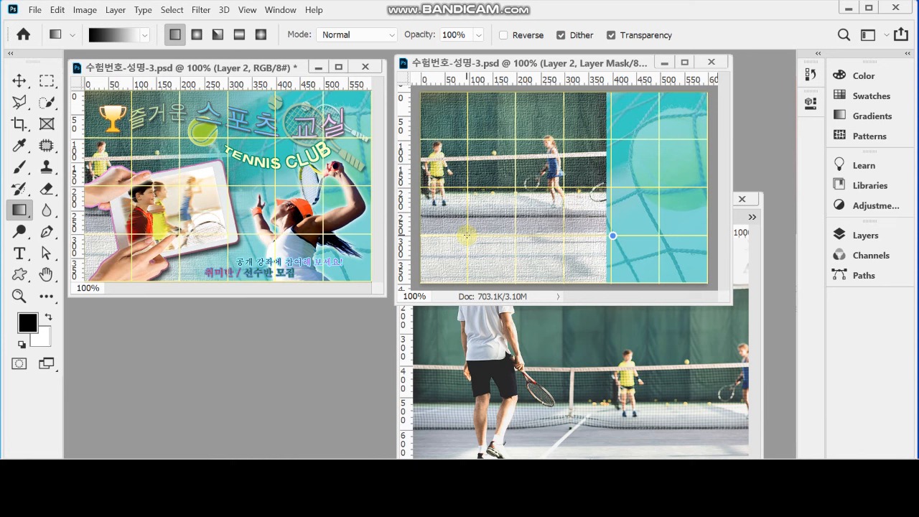
{"action": "left_click_drag", "start_coordinate": [466, 235], "coordinate": [467, 235]}
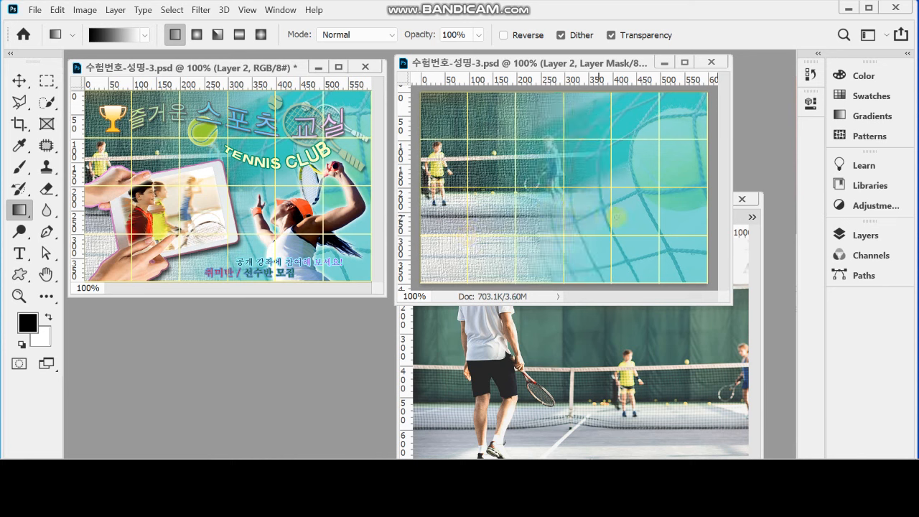
{"action": "left_click_drag", "start_coordinate": [610, 215], "coordinate": [415, 211]}
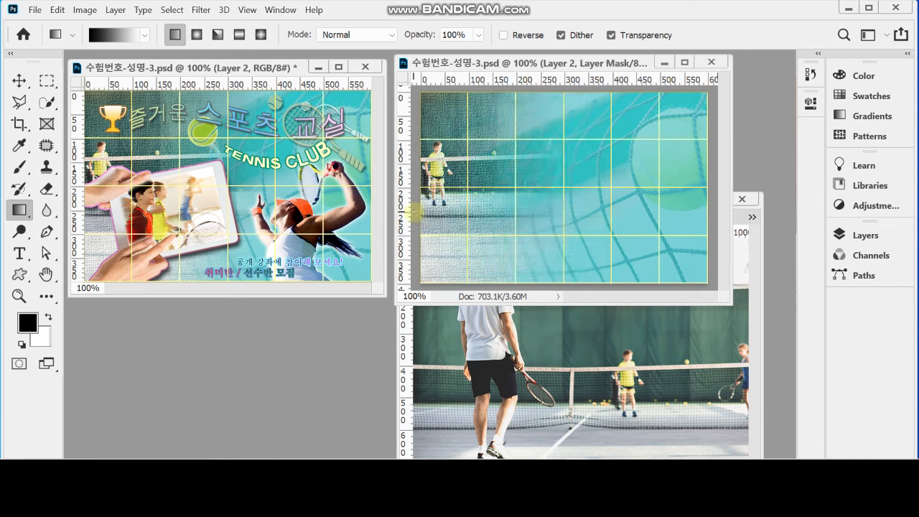
{"action": "left_click_drag", "start_coordinate": [612, 126], "coordinate": [457, 249]}
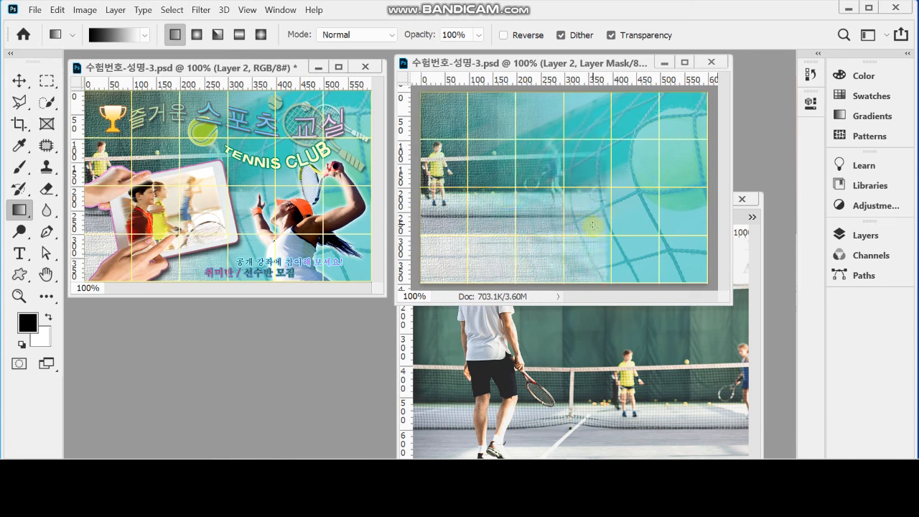
{"action": "left_click_drag", "start_coordinate": [611, 234], "coordinate": [466, 235]}
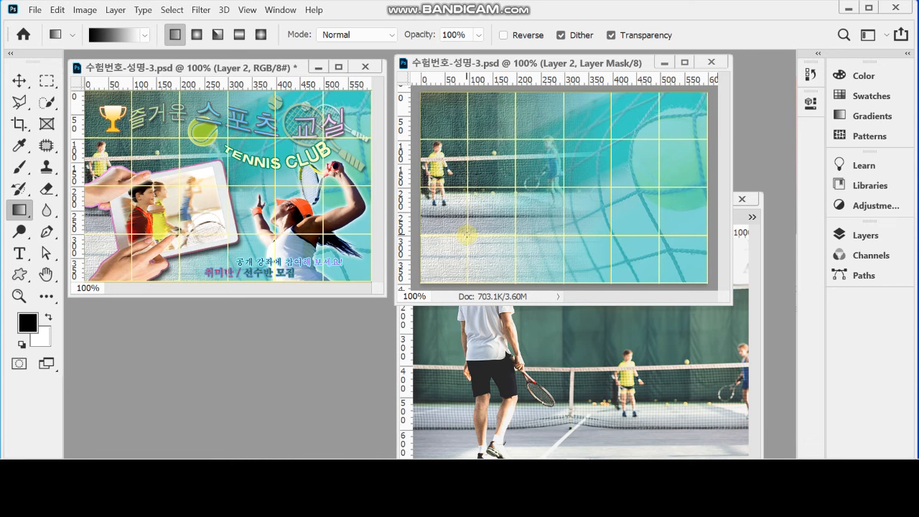
Step: Switch to the source images window and show the tablet image 1급-10.jpg
{"action": "left_click", "coordinate": [752, 305]}
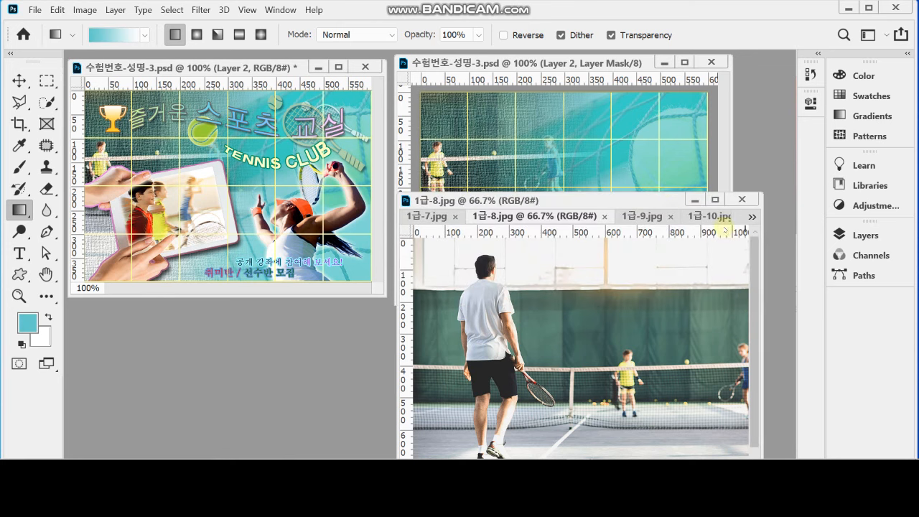
{"action": "left_click", "coordinate": [708, 215]}
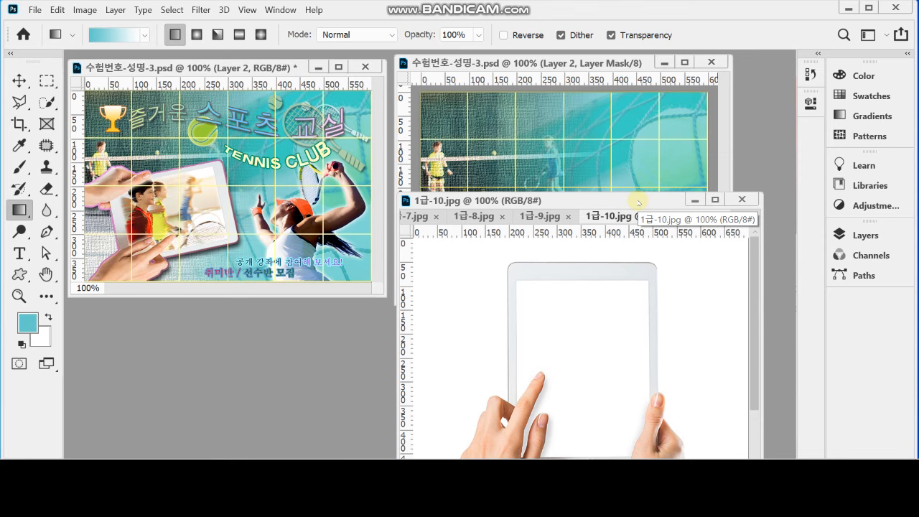
Step: Set the Magic Wand to add to the selection with a tolerance of 5 for the tablet image
{"action": "left_click_drag", "start_coordinate": [639, 203], "coordinate": [642, 137]}
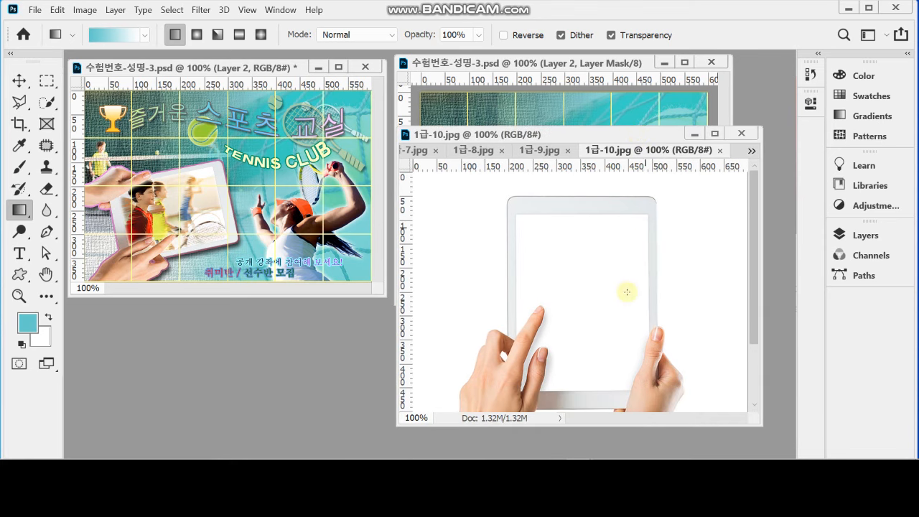
{"action": "left_click", "coordinate": [602, 308], "text": "alt"}
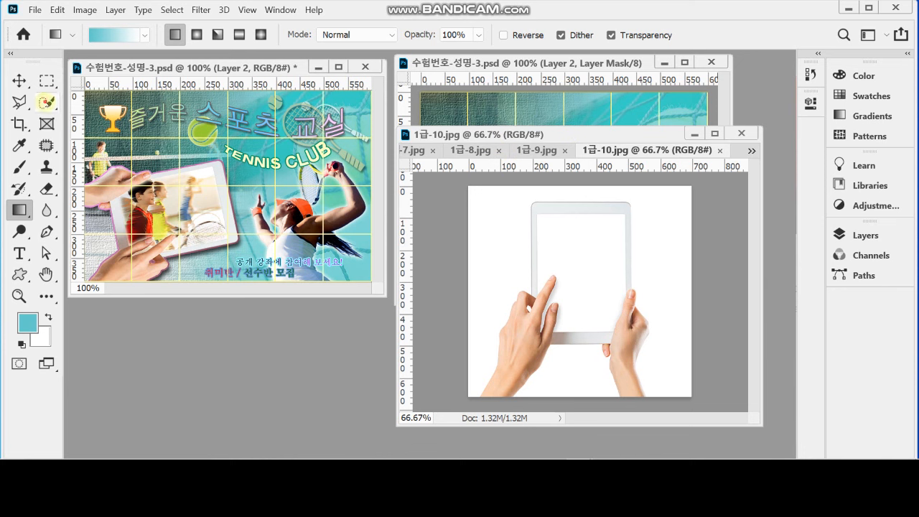
{"action": "left_click", "coordinate": [46, 102]}
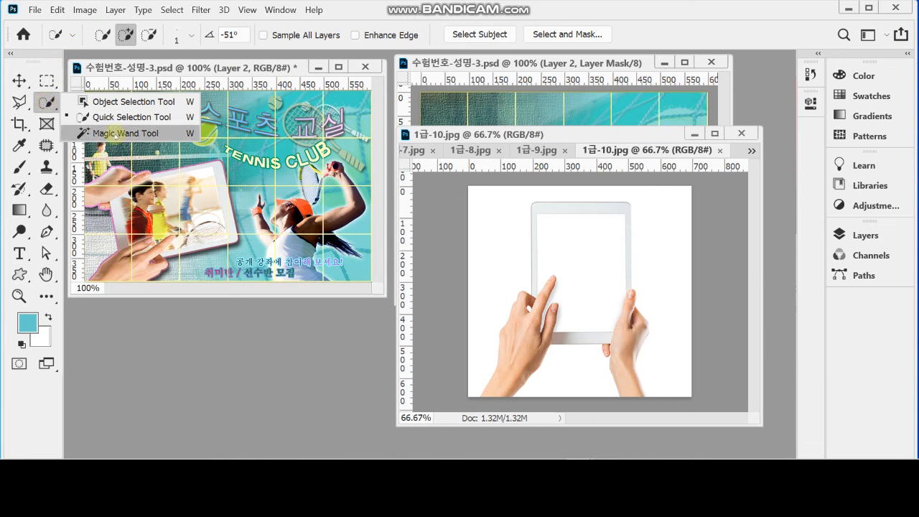
{"action": "left_click", "coordinate": [115, 134]}
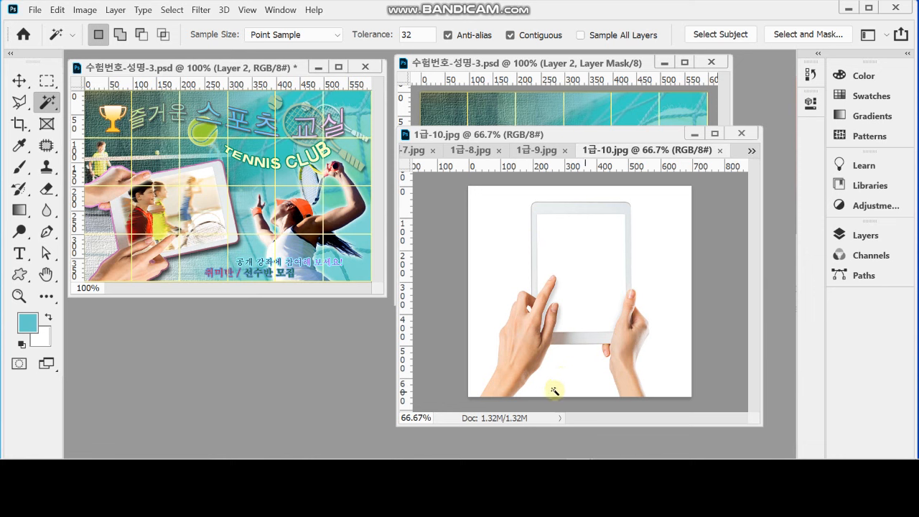
{"action": "left_click", "coordinate": [121, 34]}
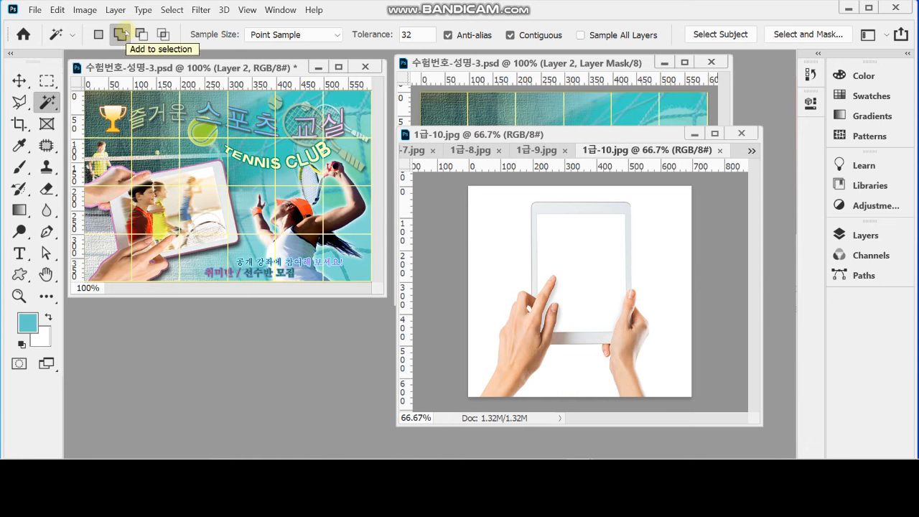
{"action": "left_click", "coordinate": [376, 34]}
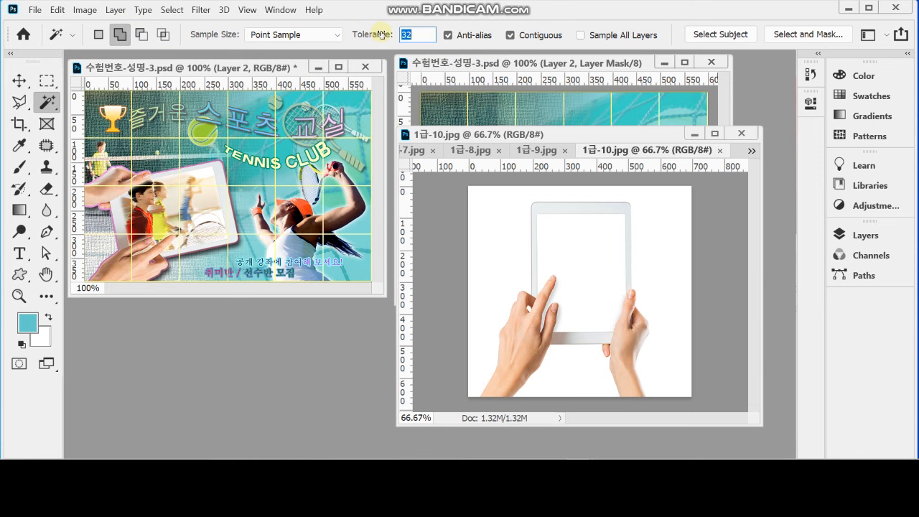
{"action": "type", "text": "5"}
{"action": "key", "text": "Return"}
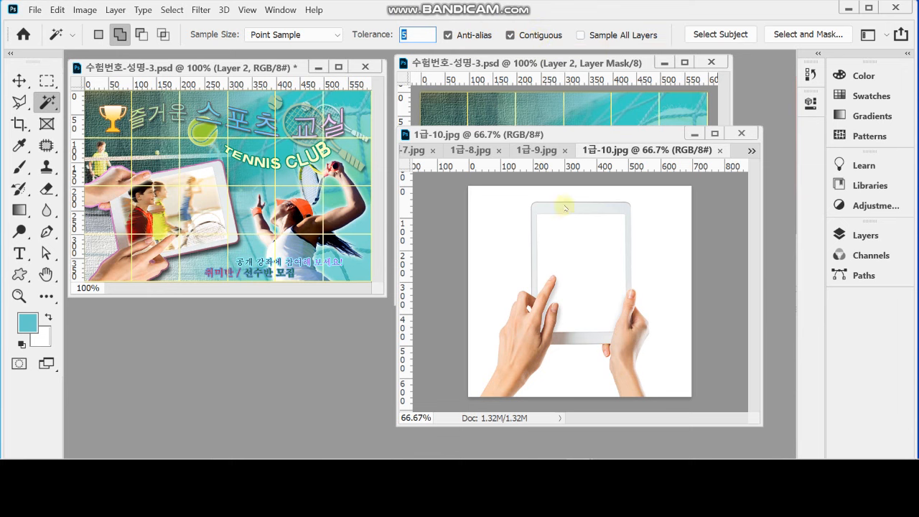
Step: Select the white background around the tablet and hands, including the area between the arms and the small gap between the fingers
{"action": "left_click", "coordinate": [504, 233]}
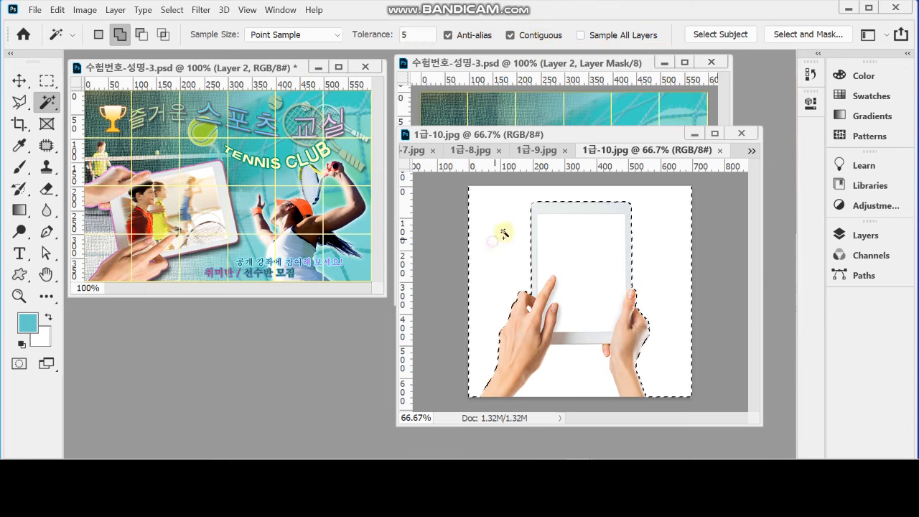
{"action": "left_click", "coordinate": [577, 370]}
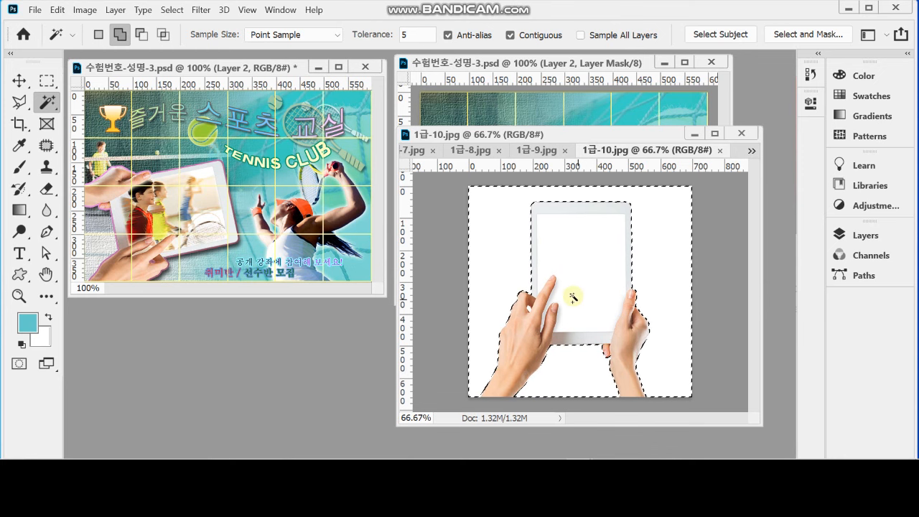
{"action": "left_click", "coordinate": [596, 302], "text": "ctrl"}
{"action": "left_click", "coordinate": [533, 323], "text": "ctrl"}
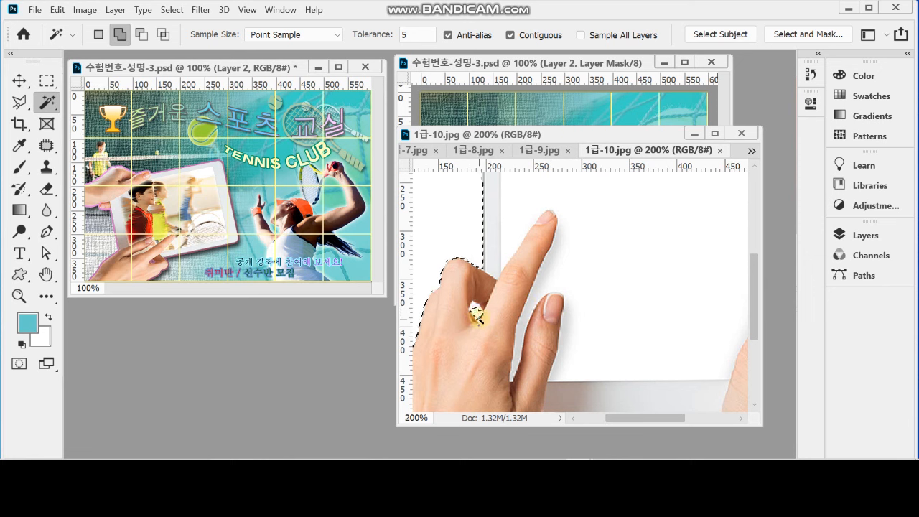
{"action": "left_click", "coordinate": [474, 312]}
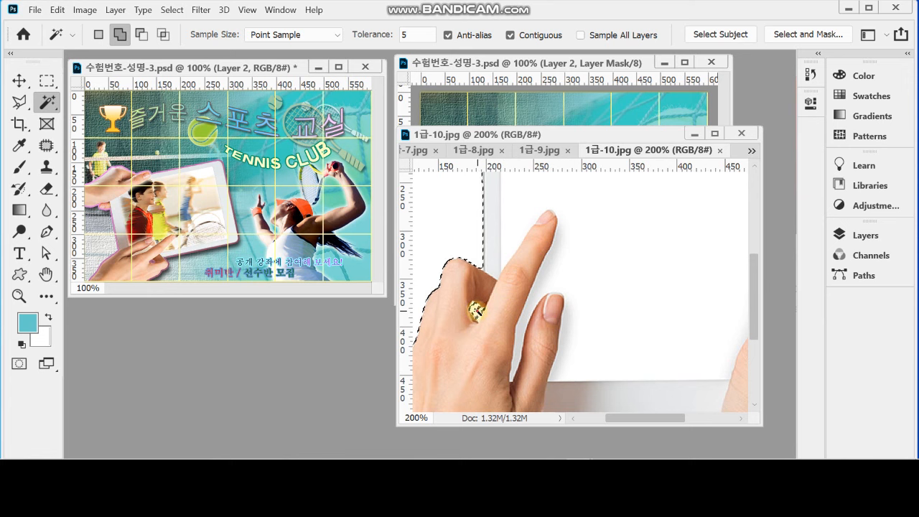
{"action": "left_click", "coordinate": [580, 294], "text": "alt"}
{"action": "left_click", "coordinate": [583, 293], "text": "alt"}
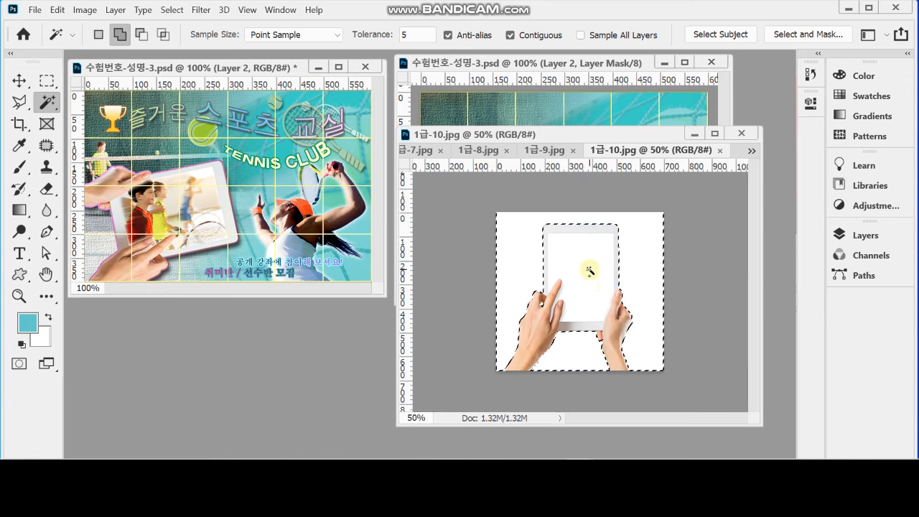
{"action": "left_click", "coordinate": [593, 281], "text": "ctrl"}
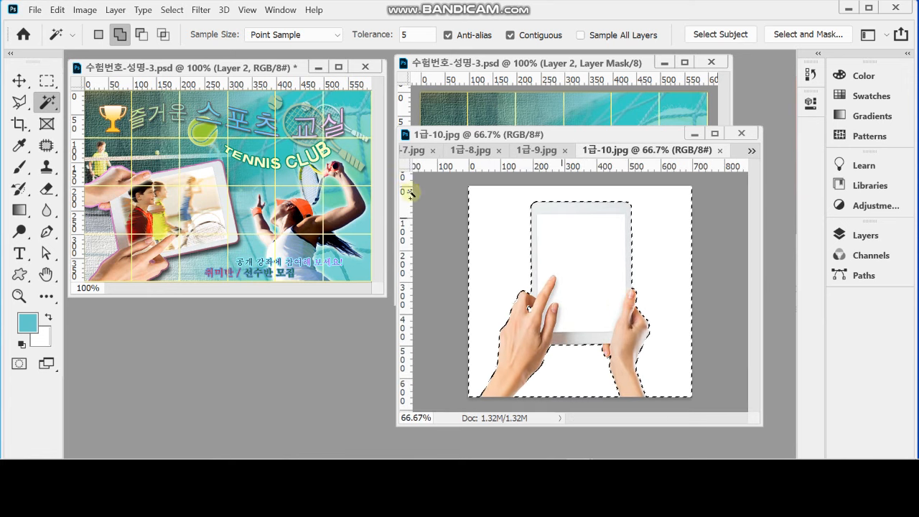
Step: Invert the selection and copy the tablet with hands into the poster document as a new layer
{"action": "left_click", "coordinate": [171, 10]}
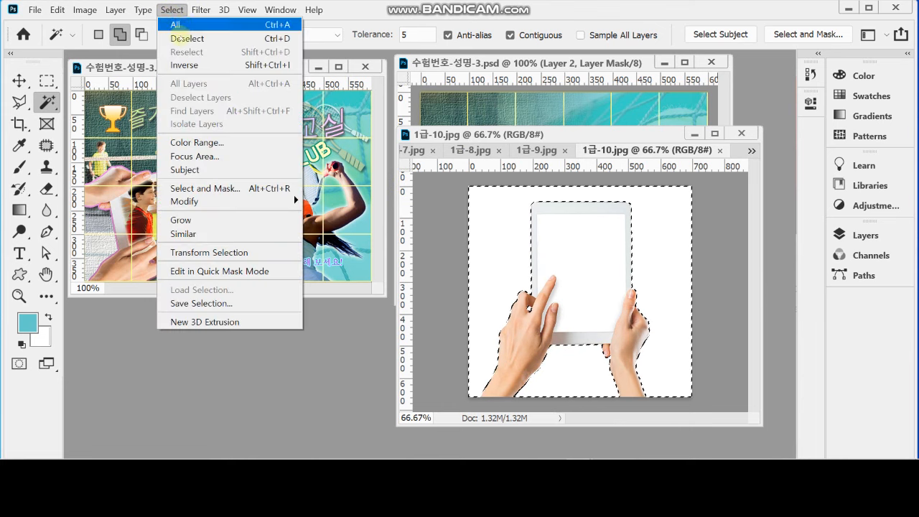
{"action": "left_click", "coordinate": [183, 65]}
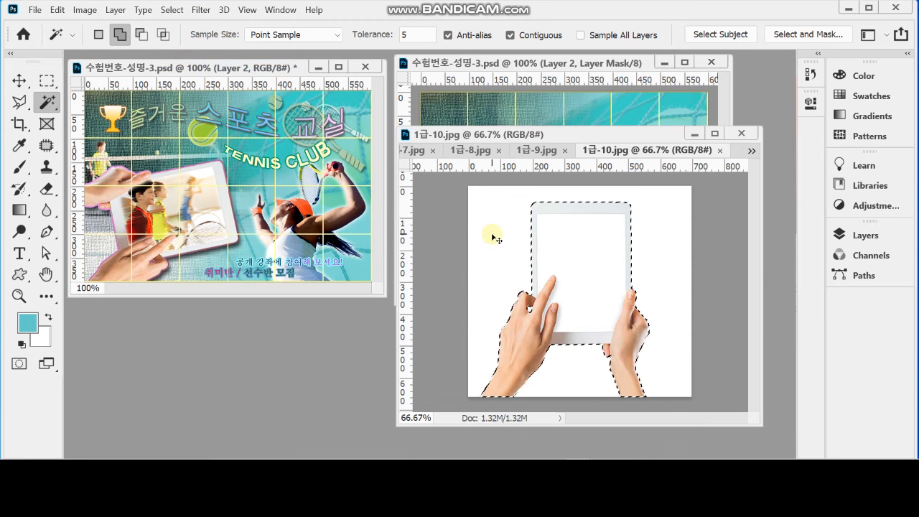
{"action": "left_click", "coordinate": [539, 63]}
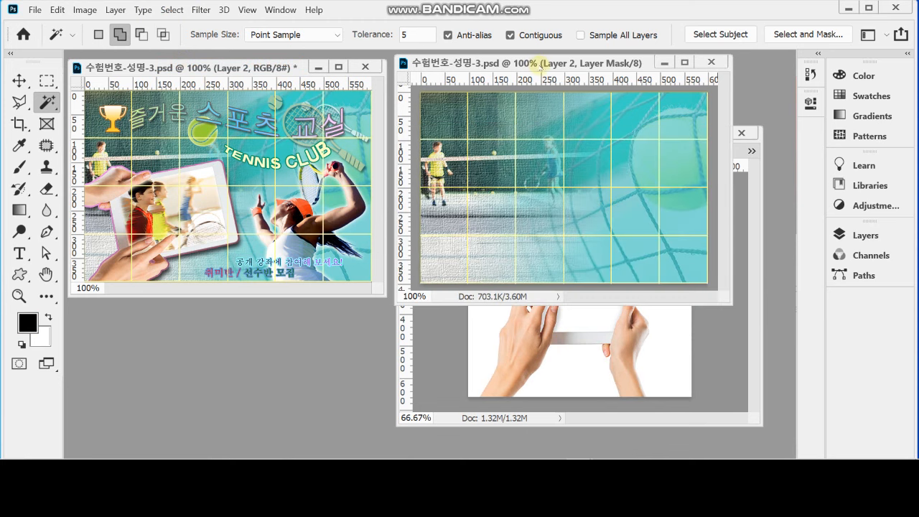
{"action": "key", "text": "ctrl+v"}
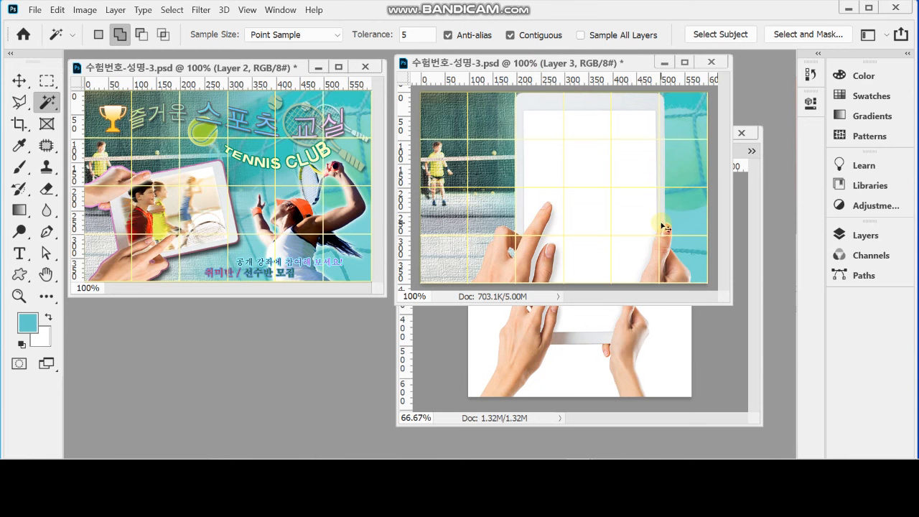
Step: Scale the tablet layer to 56.93%, flip it vertically, rotate it -102° and position it at X 147.40 px, Y 295.75 px
{"action": "key", "text": "ctrl+t"}
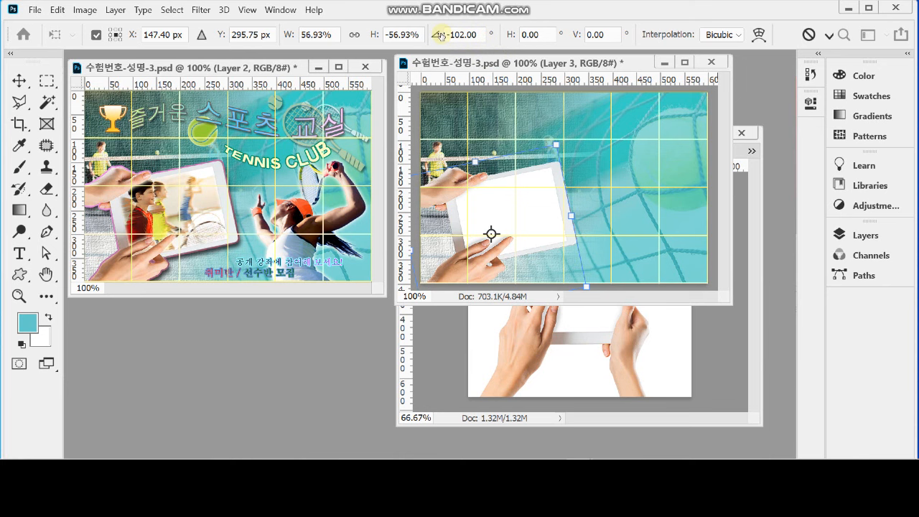
{"action": "key", "text": "Return"}
{"action": "key", "text": "w"}
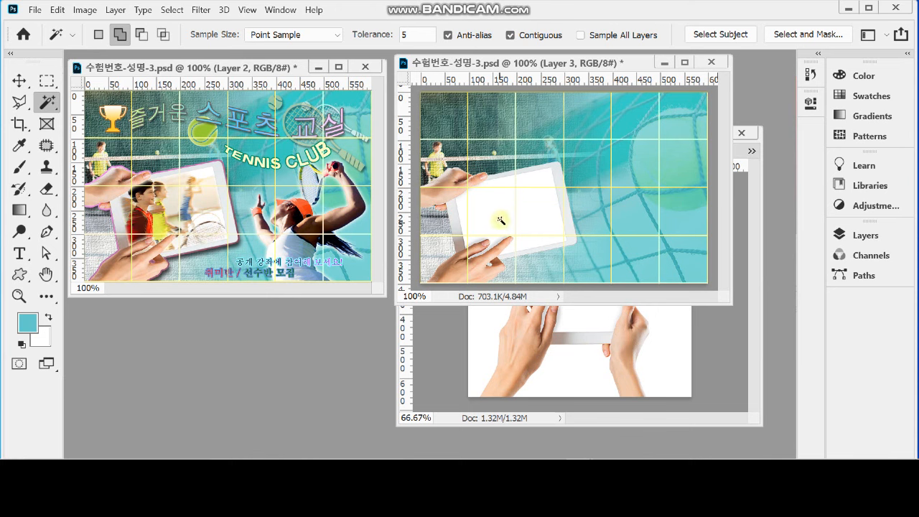
Step: Enlarge the poster document window around the tablet screen and choose the Pen tool in Path mode
{"action": "left_click", "coordinate": [523, 214], "text": "ctrl"}
{"action": "left_click", "coordinate": [529, 212], "text": "ctrl"}
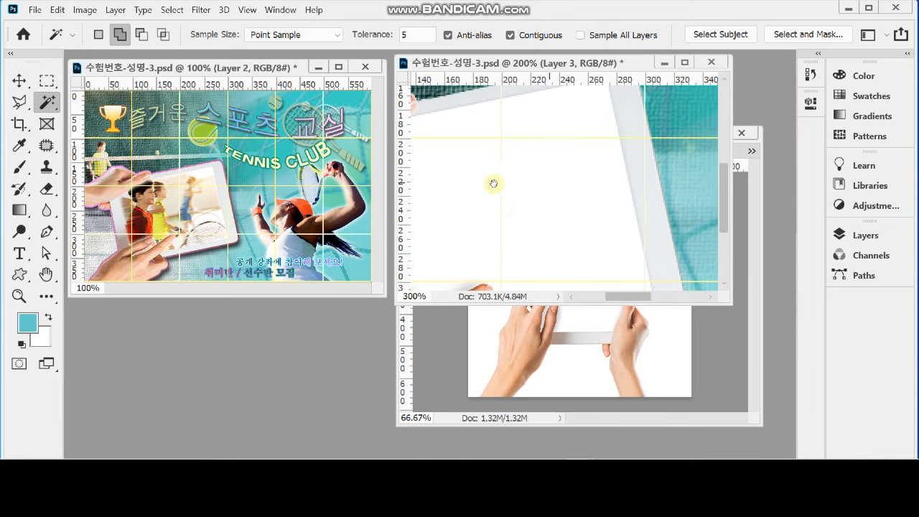
{"action": "left_click_drag", "start_coordinate": [510, 181], "coordinate": [568, 171]}
{"action": "left_click_drag", "start_coordinate": [732, 303], "coordinate": [817, 404]}
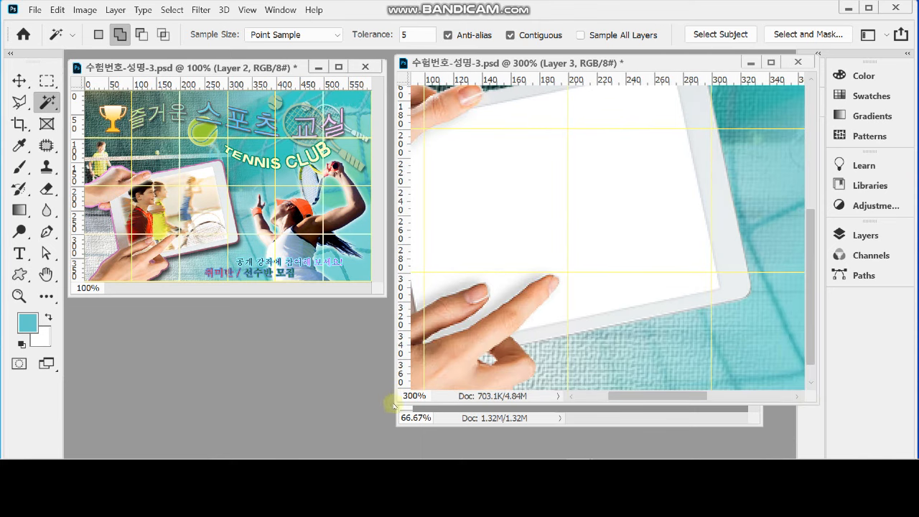
{"action": "left_click_drag", "start_coordinate": [394, 406], "coordinate": [313, 420]}
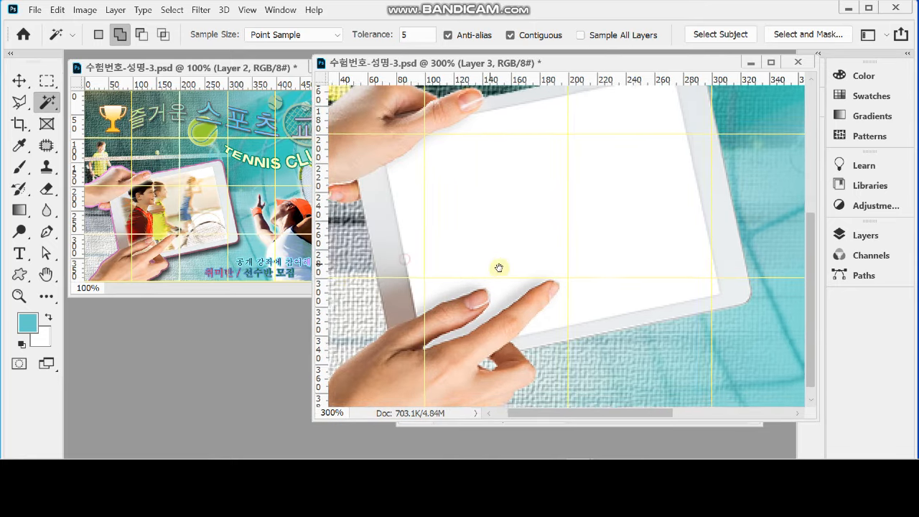
{"action": "left_click_drag", "start_coordinate": [493, 267], "coordinate": [512, 270]}
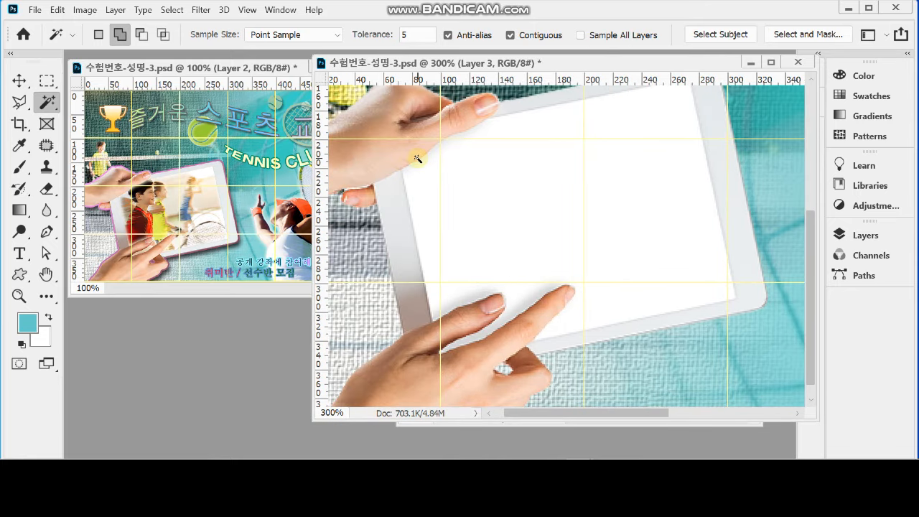
{"action": "left_click_drag", "start_coordinate": [521, 166], "coordinate": [478, 175]}
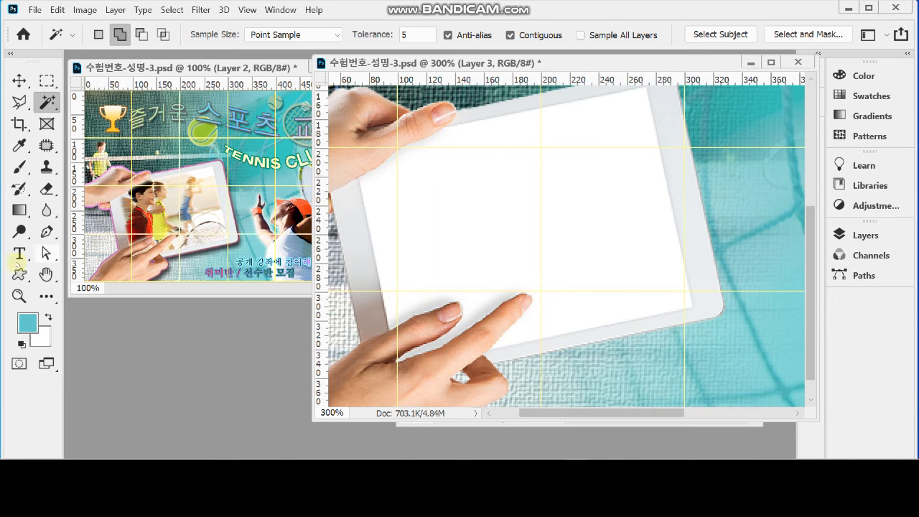
{"action": "left_click", "coordinate": [46, 232]}
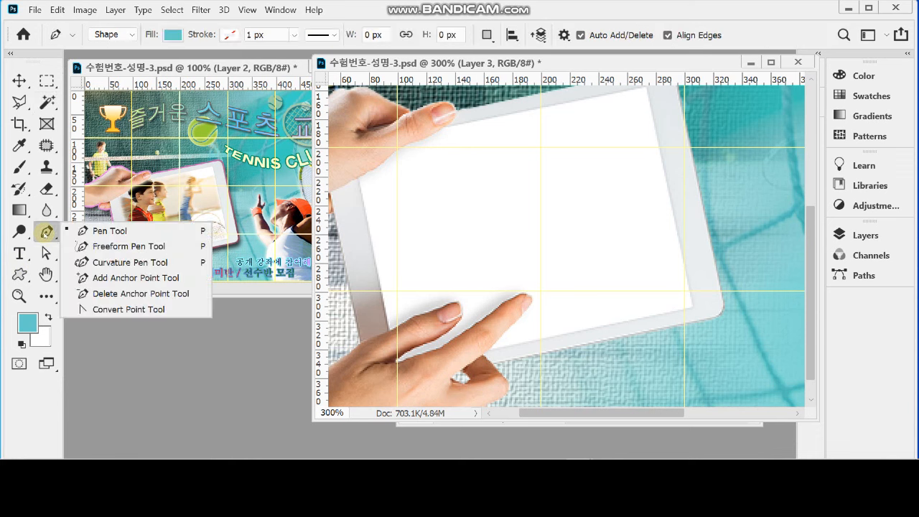
{"action": "left_click", "coordinate": [101, 231]}
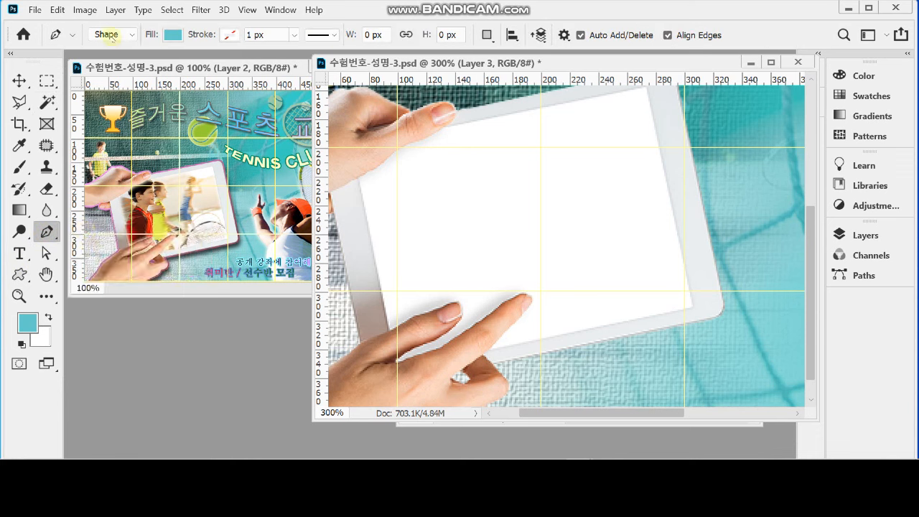
{"action": "left_click", "coordinate": [98, 35]}
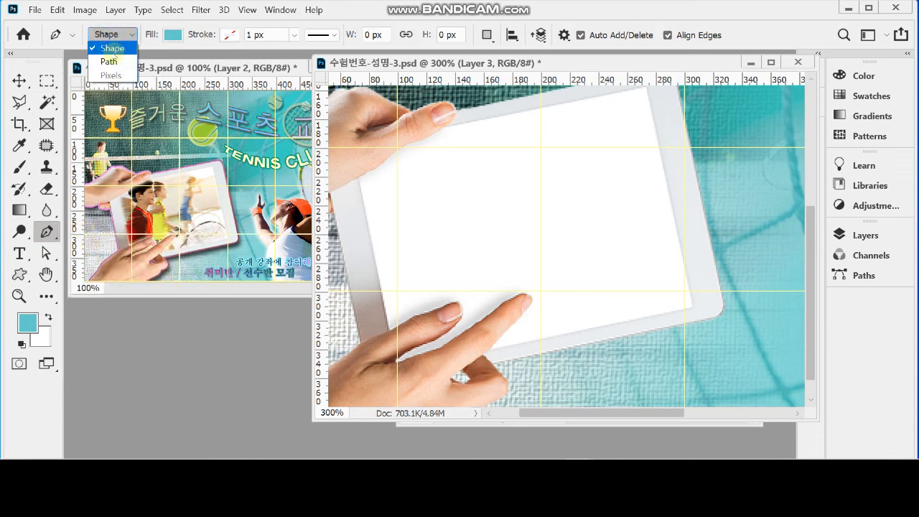
{"action": "left_click", "coordinate": [110, 62]}
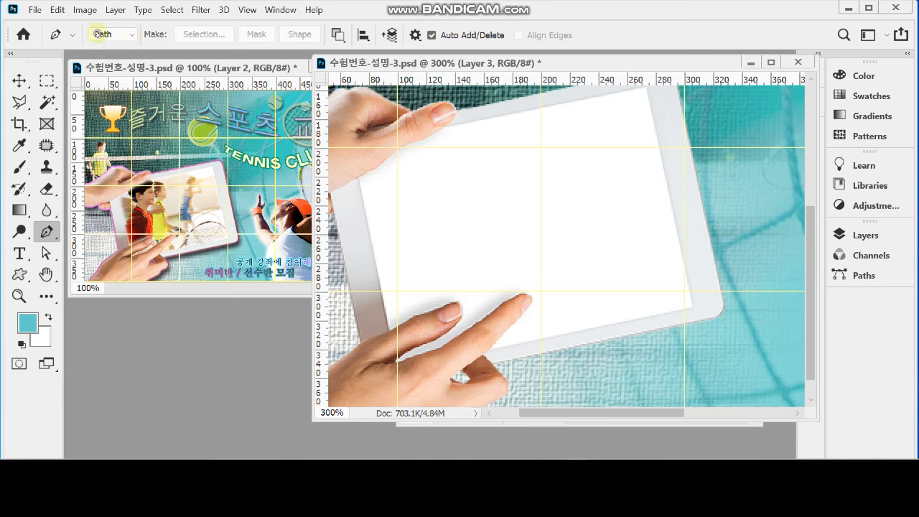
Step: Reset all tools to their default settings
{"action": "right_click", "coordinate": [56, 35]}
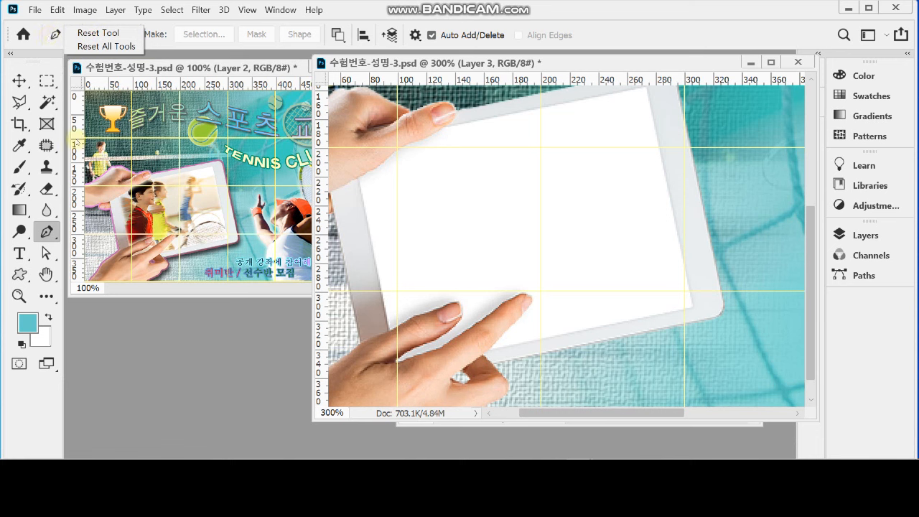
{"action": "left_click", "coordinate": [86, 46]}
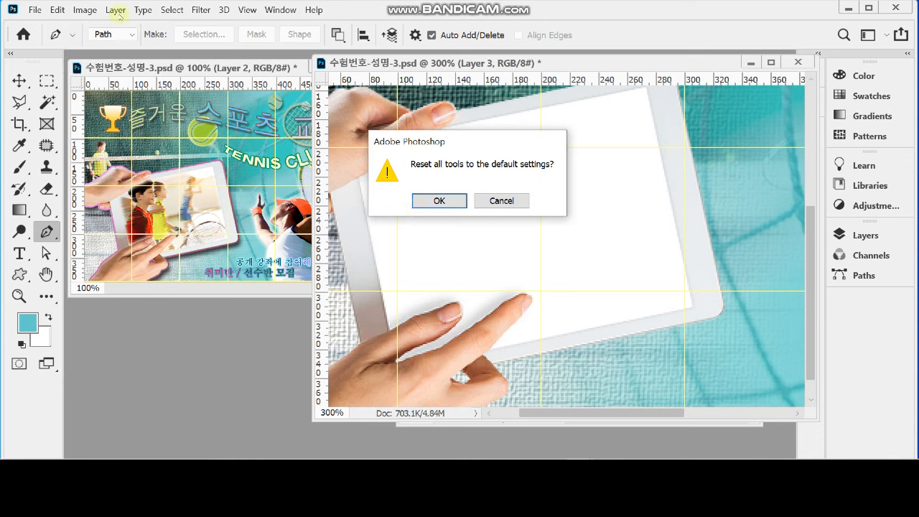
{"action": "left_click", "coordinate": [436, 201]}
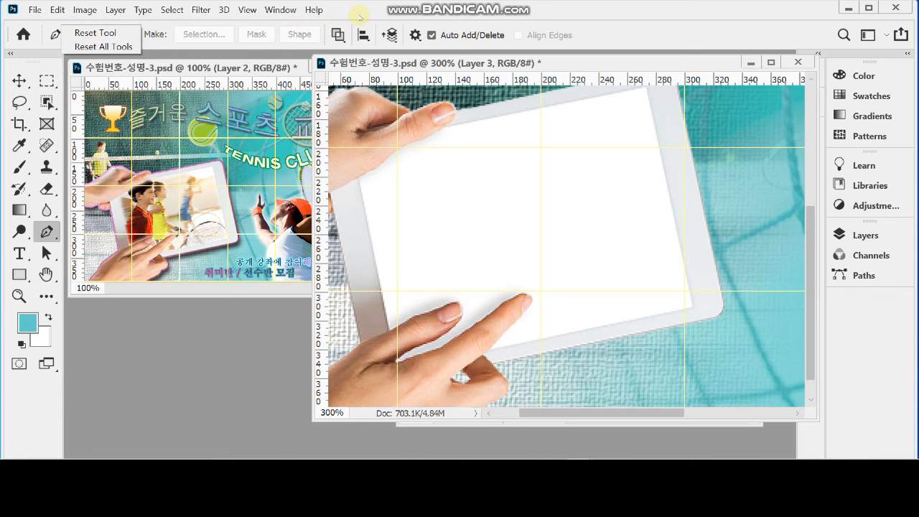
{"action": "left_click", "coordinate": [361, 16]}
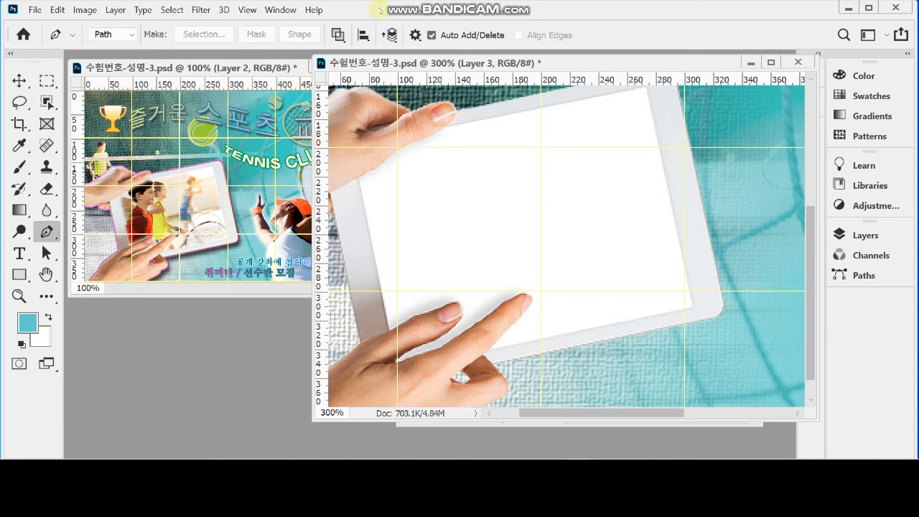
Step: Check the Pen tool's drawing mode and its path operation options
{"action": "left_click", "coordinate": [106, 35]}
{"action": "left_click", "coordinate": [107, 36]}
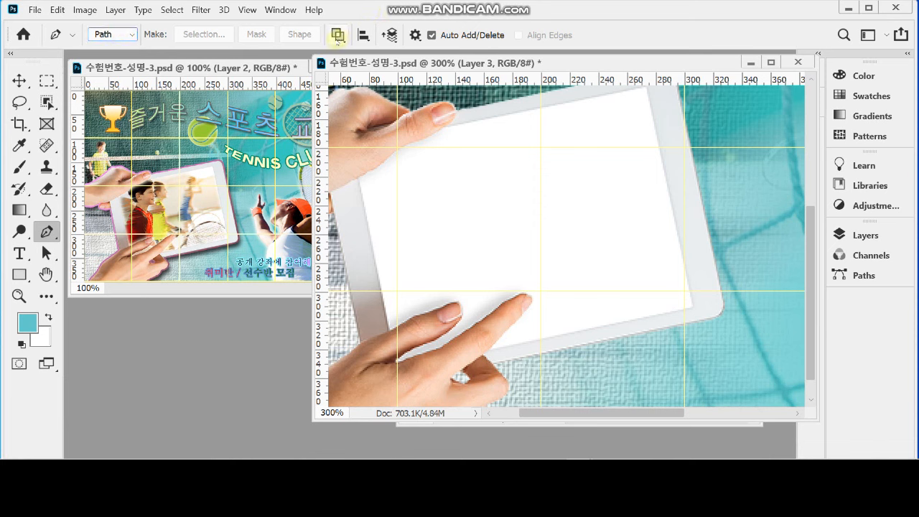
{"action": "left_click", "coordinate": [336, 36]}
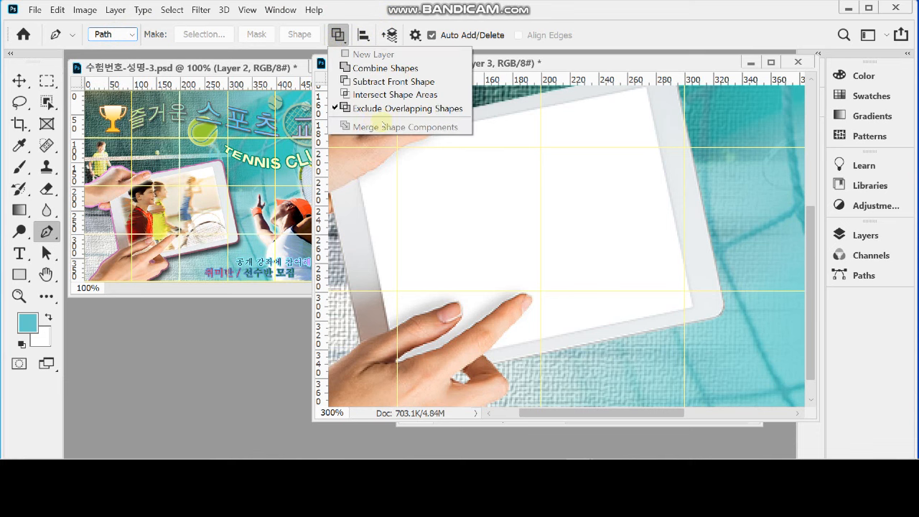
{"action": "left_click", "coordinate": [522, 20]}
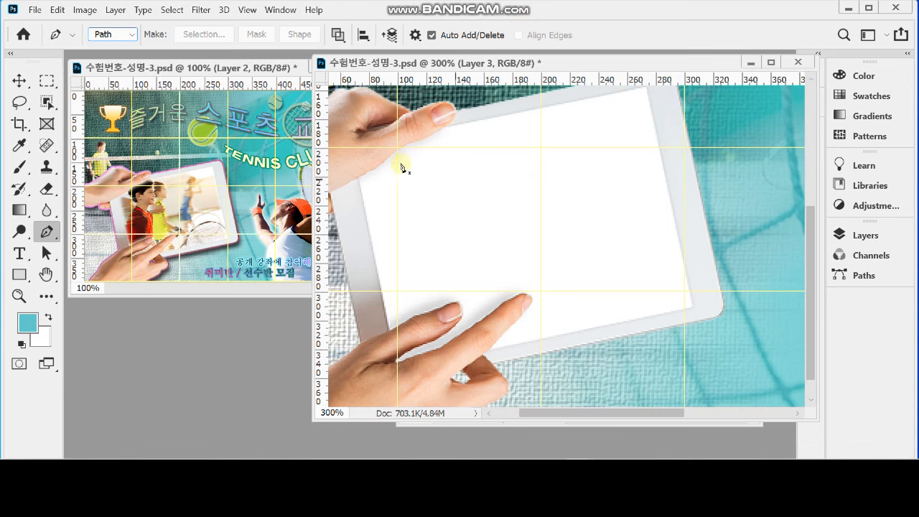
Step: Start a Pen path at the upper corner of the tablet screen, tracing the hand's edge towards the base of the thumb
{"action": "left_click", "coordinate": [424, 170], "text": "ctrl"}
{"action": "left_click", "coordinate": [385, 175], "text": "ctrl"}
{"action": "left_click", "coordinate": [391, 176], "text": "ctrl"}
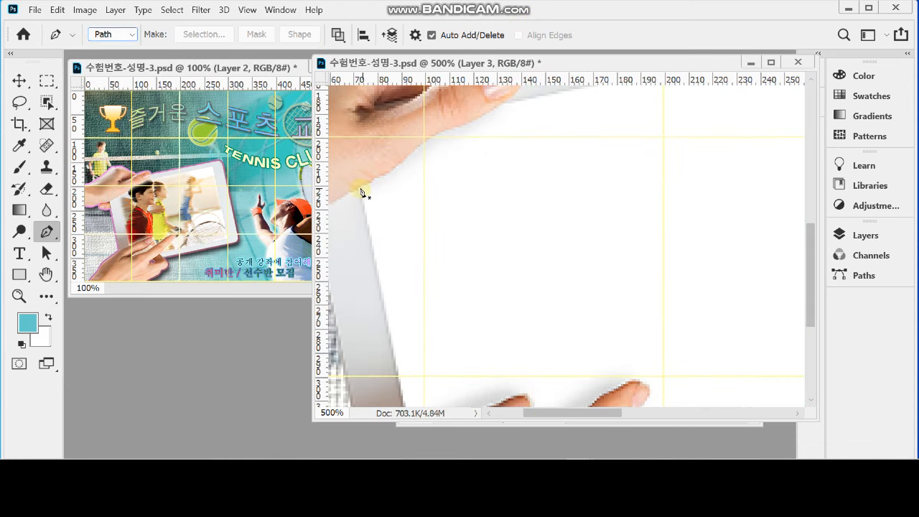
{"action": "left_click", "coordinate": [359, 188]}
{"action": "left_click", "coordinate": [382, 175]}
{"action": "left_click", "coordinate": [419, 150]}
{"action": "left_click_drag", "start_coordinate": [425, 140], "coordinate": [434, 134]}
{"action": "left_click", "coordinate": [412, 151]}
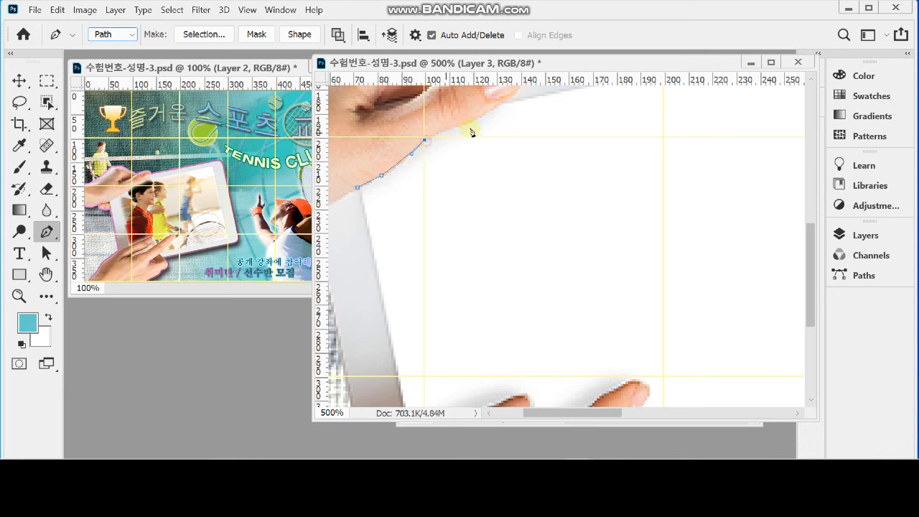
Step: Continue the path along the thumb, around the tablet screen's edges and the fingers of the lower hand, and close it
{"action": "left_click_drag", "start_coordinate": [461, 127], "coordinate": [431, 189]}
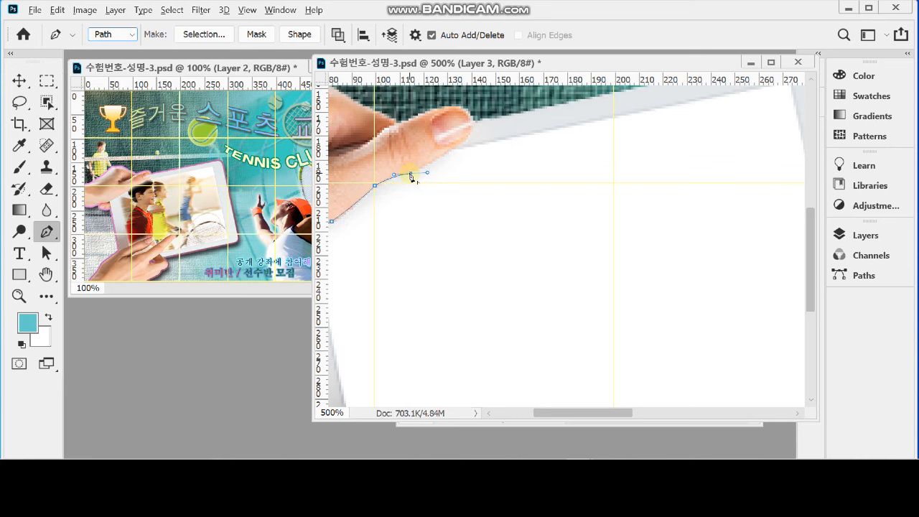
{"action": "left_click", "coordinate": [412, 174]}
{"action": "left_click_drag", "start_coordinate": [451, 149], "coordinate": [467, 137]}
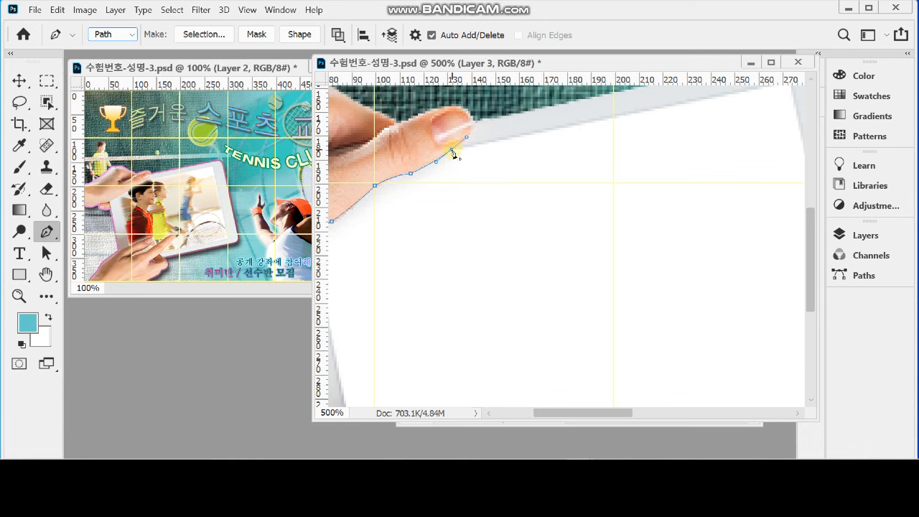
{"action": "left_click", "coordinate": [452, 150], "text": "alt"}
{"action": "left_click", "coordinate": [530, 191], "text": "alt"}
{"action": "left_click_drag", "start_coordinate": [510, 209], "coordinate": [503, 183]}
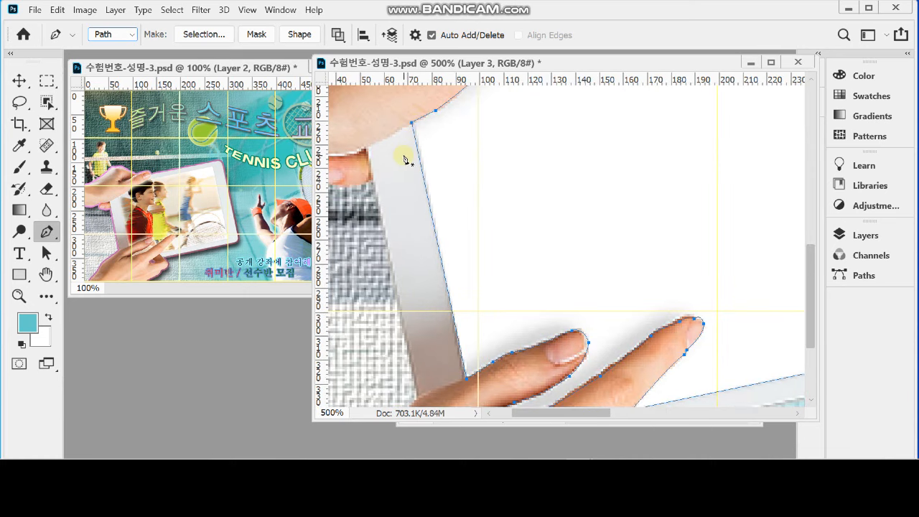
Step: Turn the closed path into a selection, copy the tablet screen area onto a new layer, and check the copy in isolation
{"action": "scroll", "coordinate": [547, 180], "scroll_direction": "down", "scroll_amount": 2}
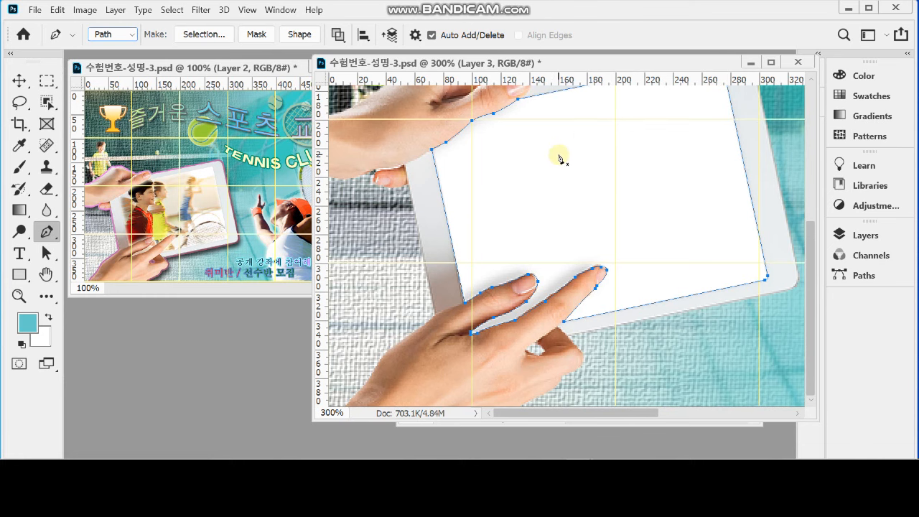
{"action": "left_click_drag", "start_coordinate": [564, 139], "coordinate": [533, 170]}
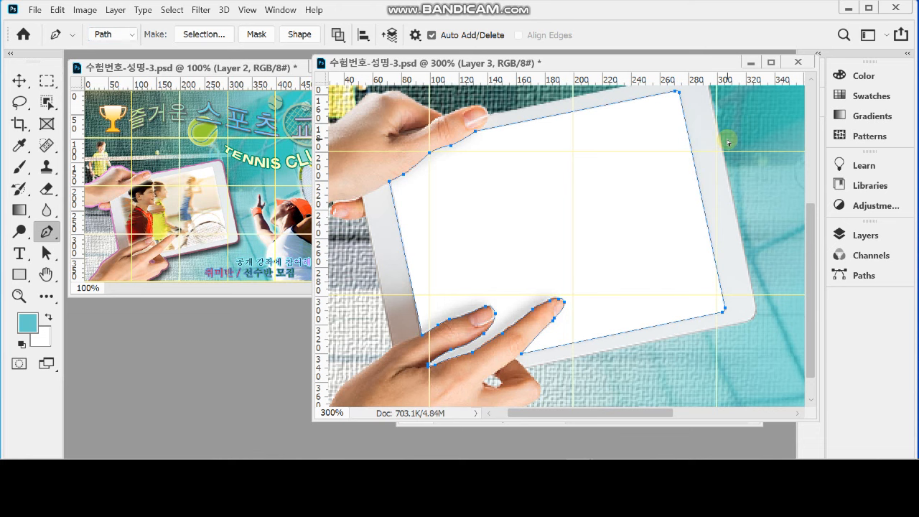
{"action": "left_click_drag", "start_coordinate": [594, 70], "coordinate": [594, 68]}
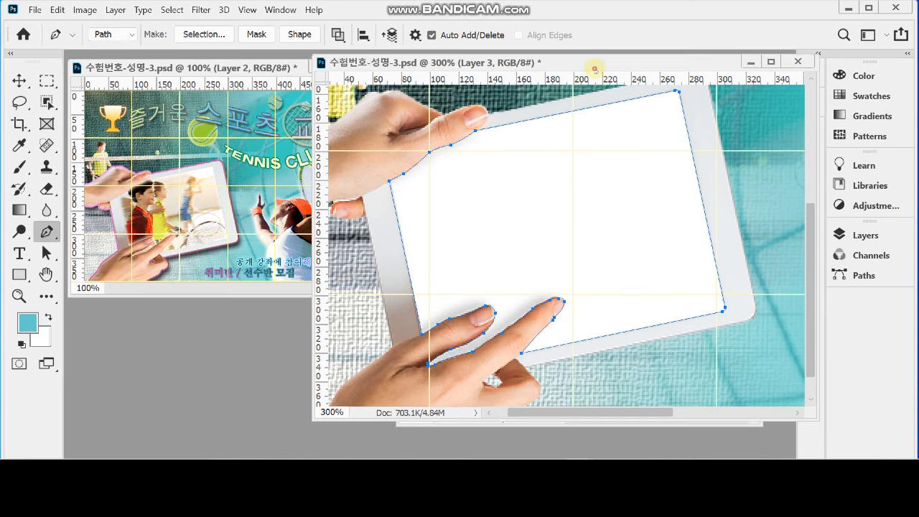
{"action": "key", "text": "ctrl+Return"}
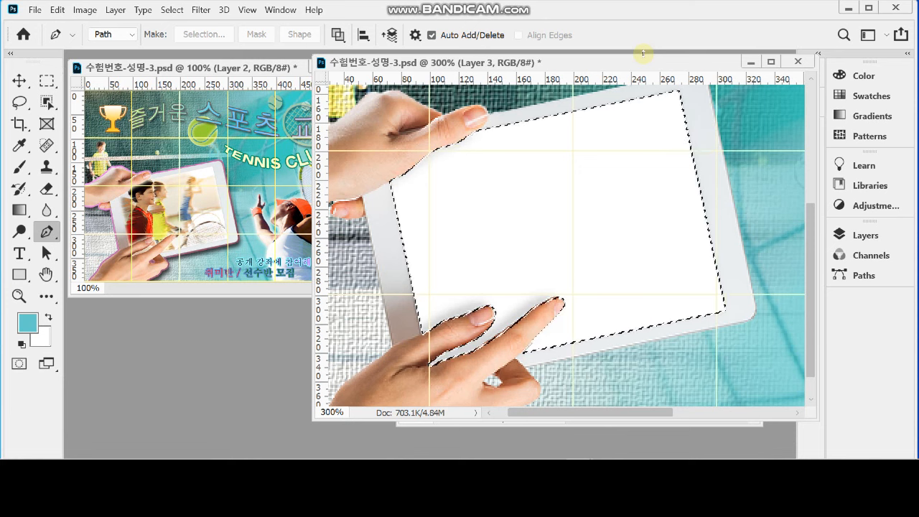
{"action": "key", "text": "ctrl+j"}
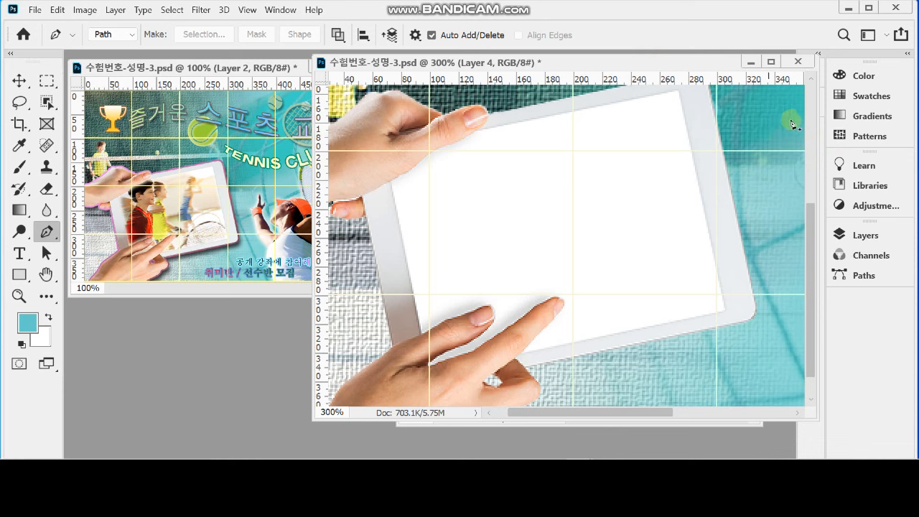
{"action": "left_click", "coordinate": [841, 234]}
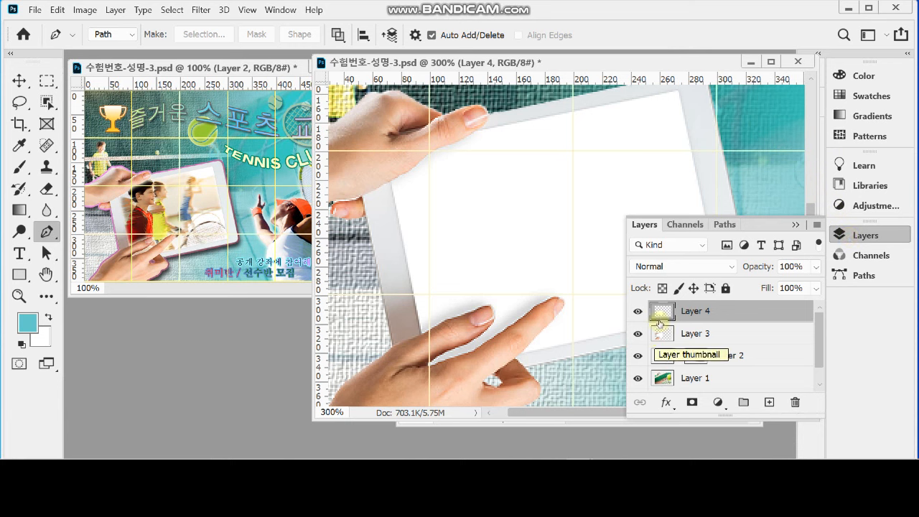
{"action": "mouse_move", "coordinate": [636, 334]}
{"action": "left_mouse_down"}
{"action": "mouse_move", "coordinate": [637, 384]}
{"action": "mouse_move", "coordinate": [638, 334]}
{"action": "left_mouse_up"}
{"action": "left_click", "coordinate": [637, 378]}
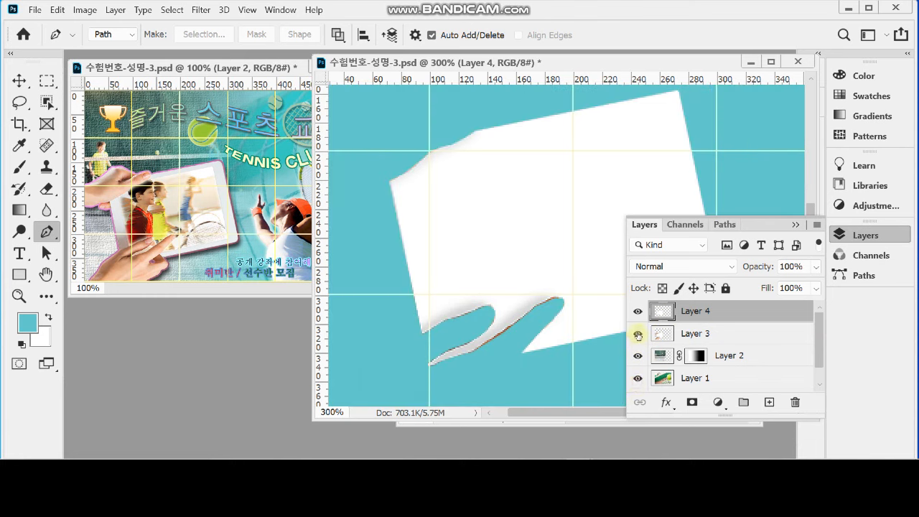
{"action": "left_click", "coordinate": [846, 238]}
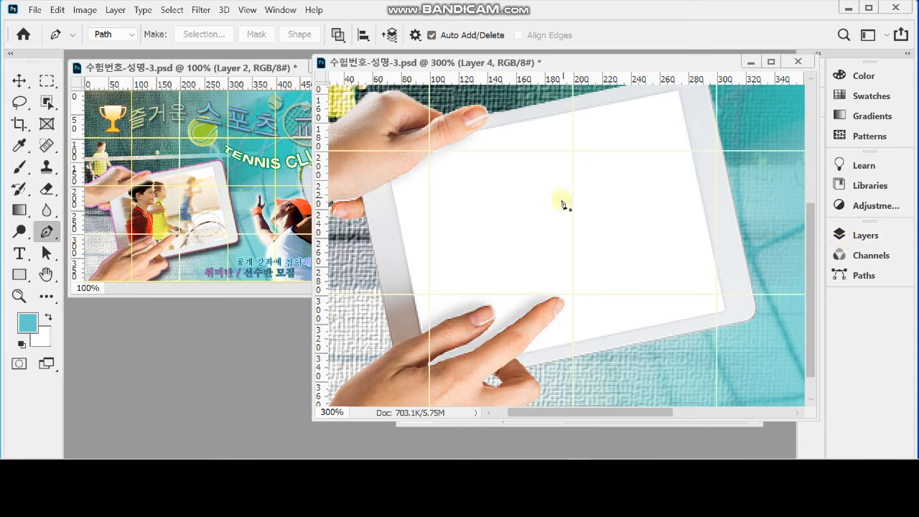
Step: Bring the 1급-9.jpg photo into the poster document as a new layer and place it over the tablet
{"action": "key", "text": "ctrl+minus"}
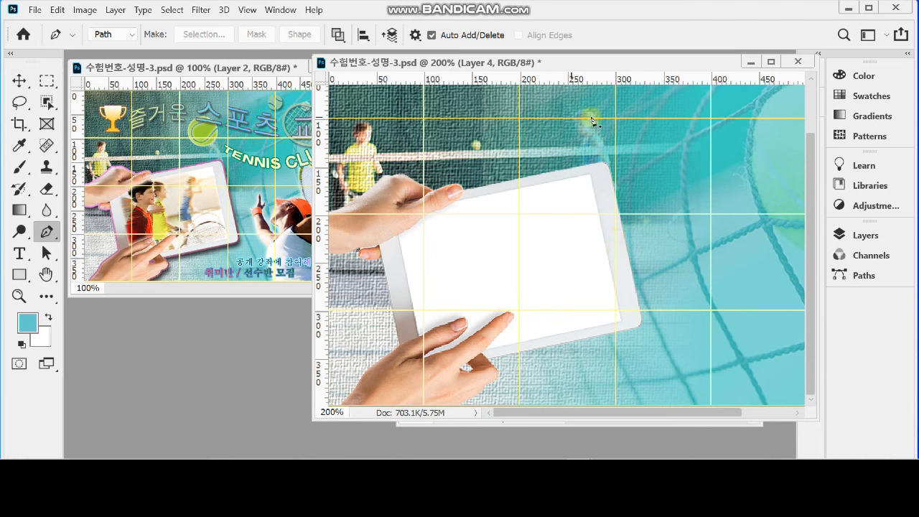
{"action": "left_click", "coordinate": [579, 425]}
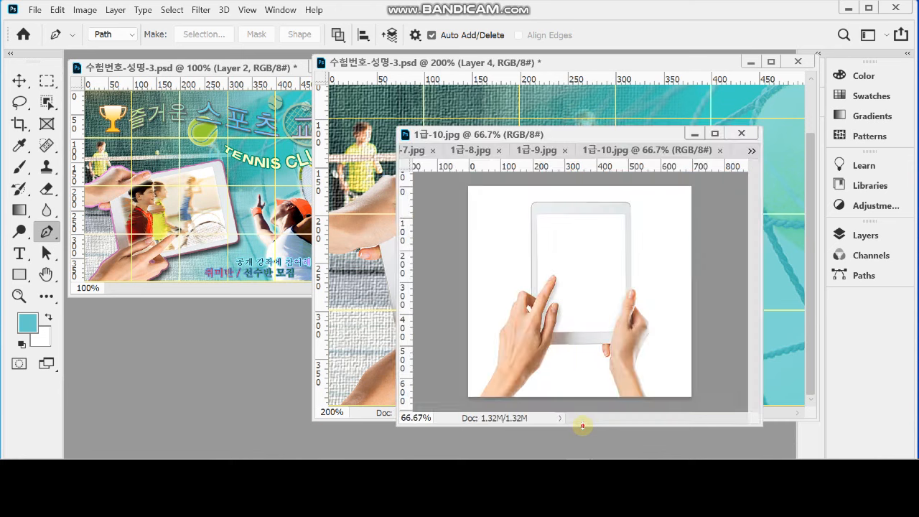
{"action": "left_click", "coordinate": [536, 150]}
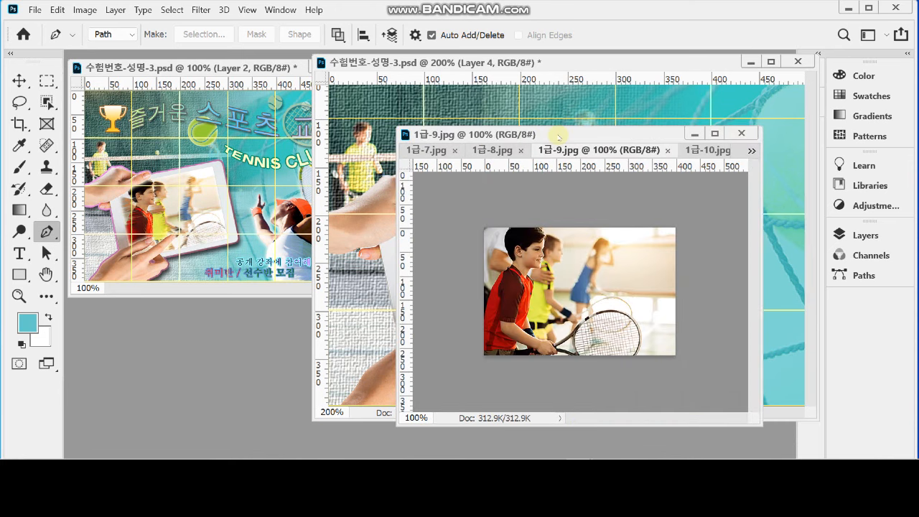
{"action": "left_click_drag", "start_coordinate": [560, 133], "coordinate": [582, 196]}
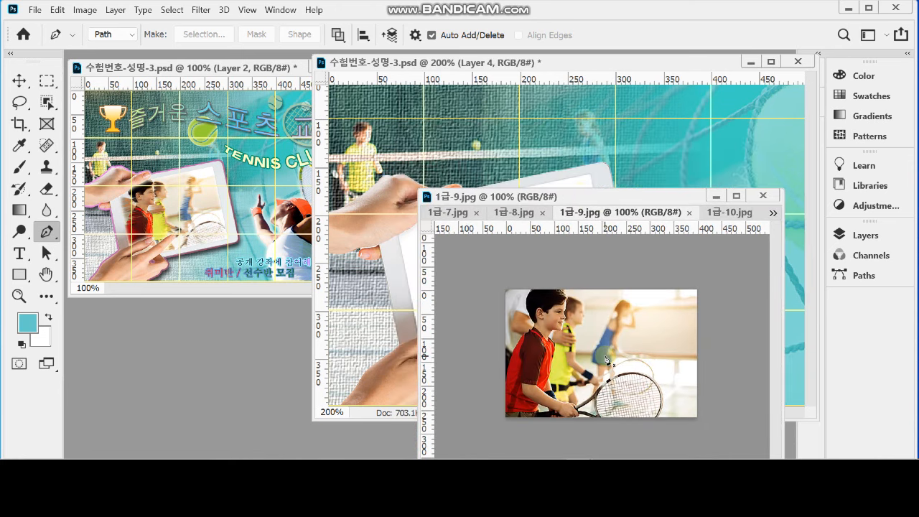
{"action": "left_click", "coordinate": [19, 80]}
{"action": "left_click_drag", "start_coordinate": [573, 364], "coordinate": [484, 165]}
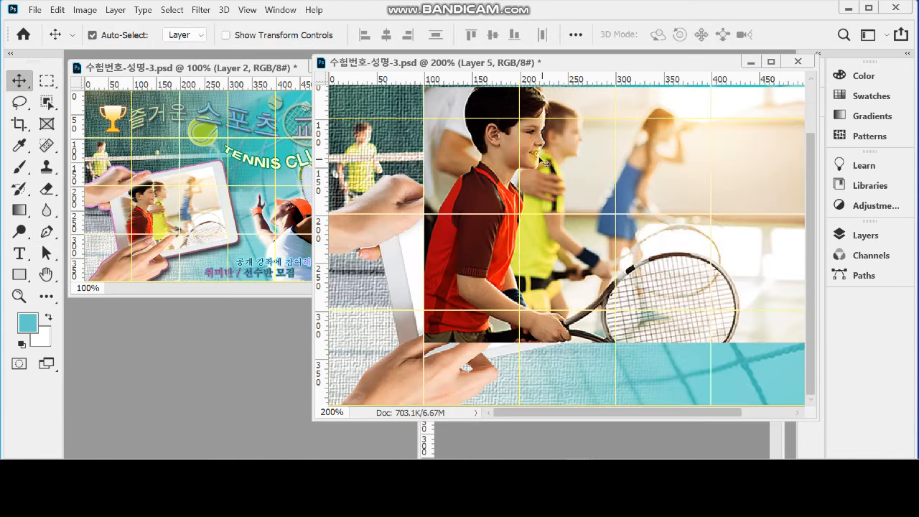
{"action": "left_click_drag", "start_coordinate": [542, 172], "coordinate": [505, 241]}
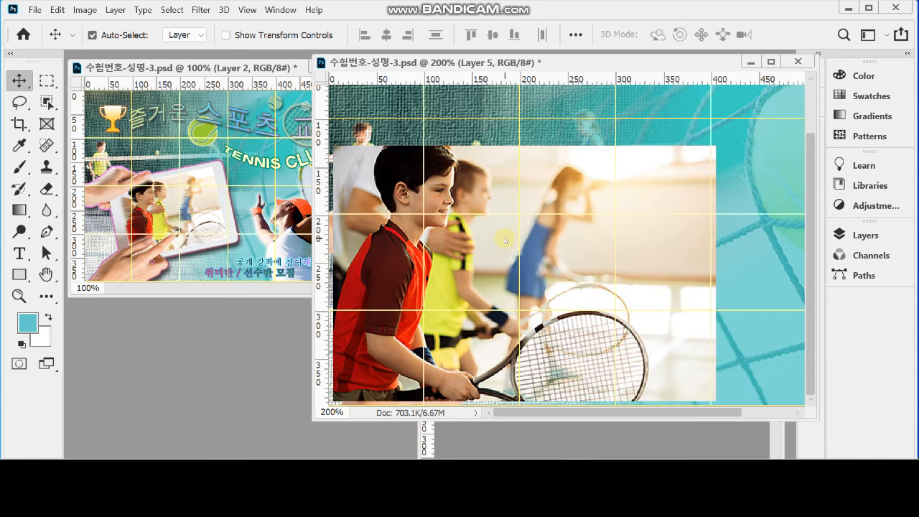
Step: Scale the children's tennis photo proportionally to about 65% so it roughly covers the tablet screen
{"action": "key", "text": "ctrl"}
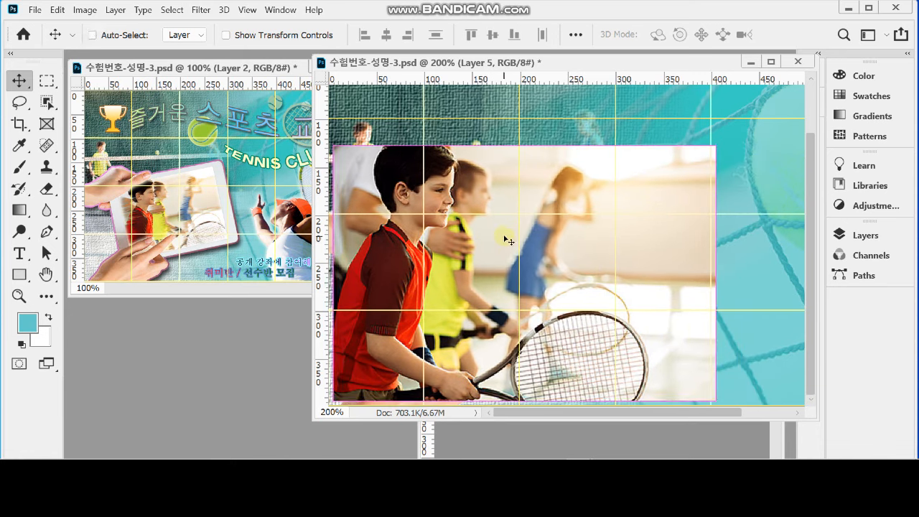
{"action": "key", "text": "ctrl+t"}
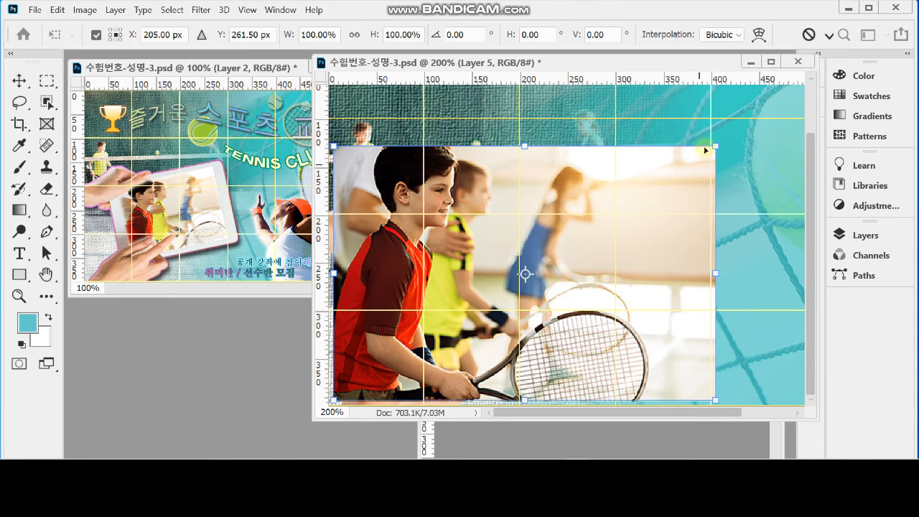
{"action": "left_click_drag", "start_coordinate": [715, 144], "coordinate": [635, 176]}
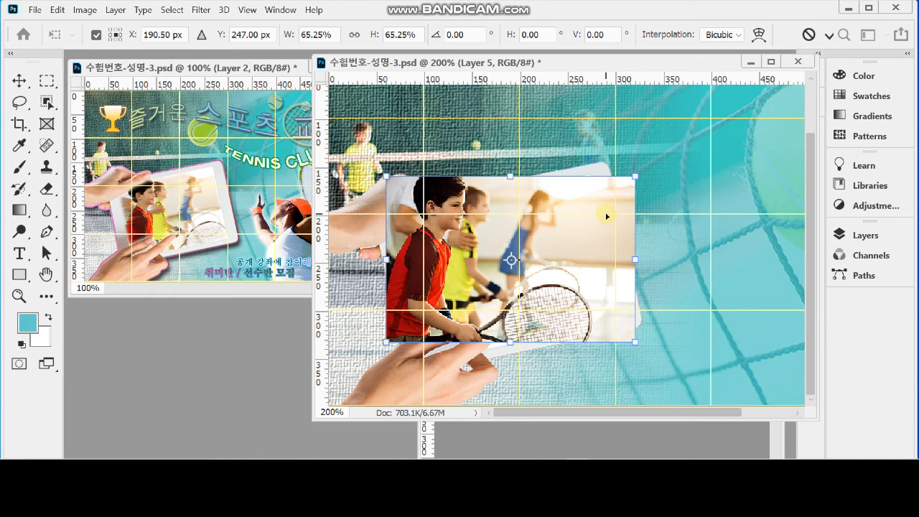
{"action": "key", "text": "Return"}
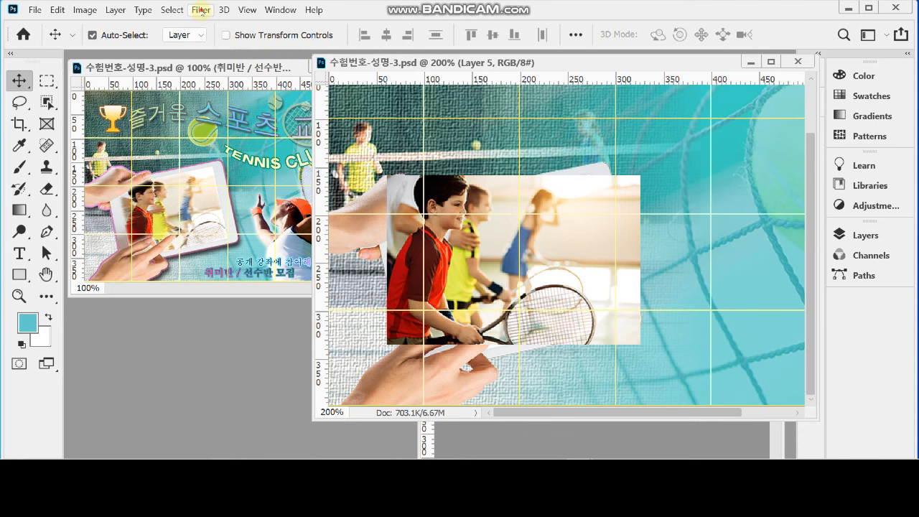
Step: Apply the Wind filter to the photo layer with method Wind and direction From the Left
{"action": "left_click", "coordinate": [201, 10]}
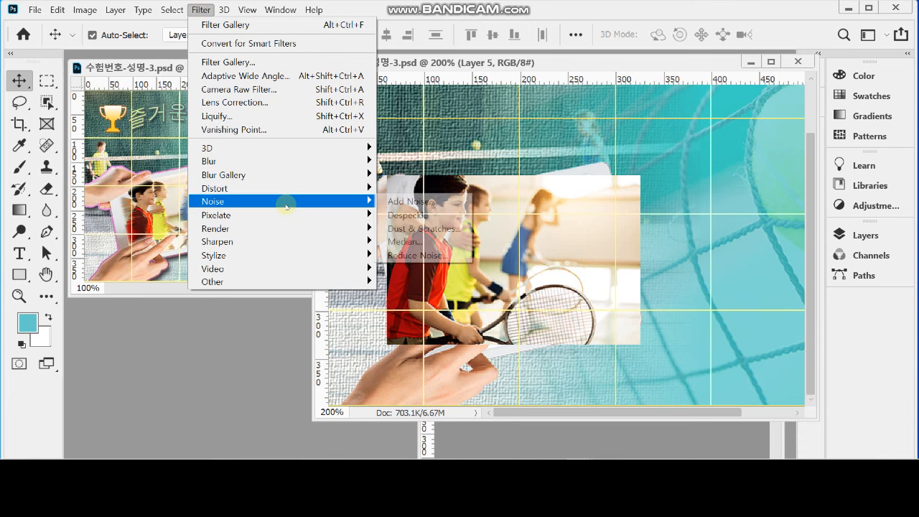
{"action": "mouse_move", "coordinate": [285, 259]}
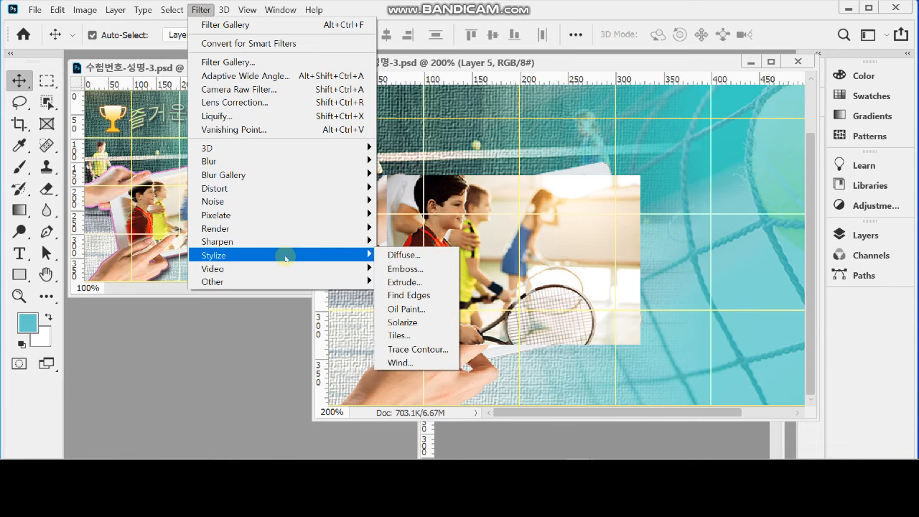
{"action": "left_click", "coordinate": [433, 368]}
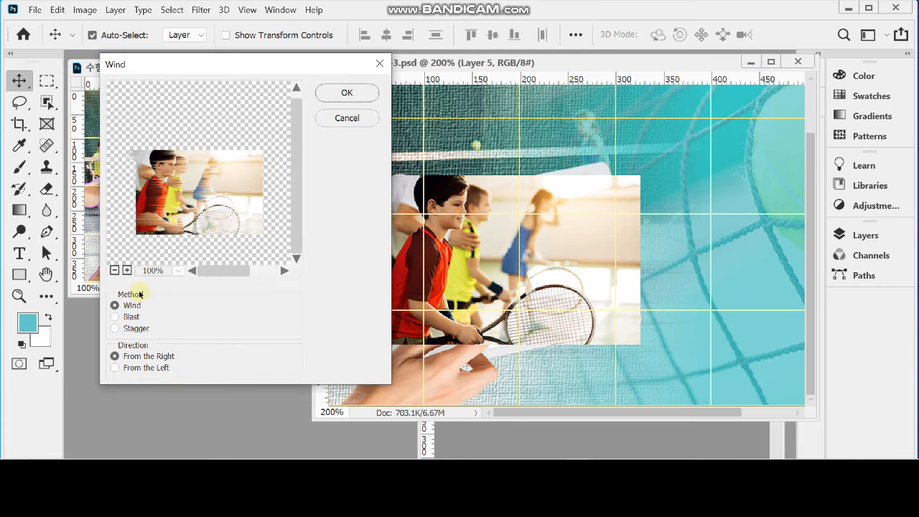
{"action": "left_click", "coordinate": [131, 317]}
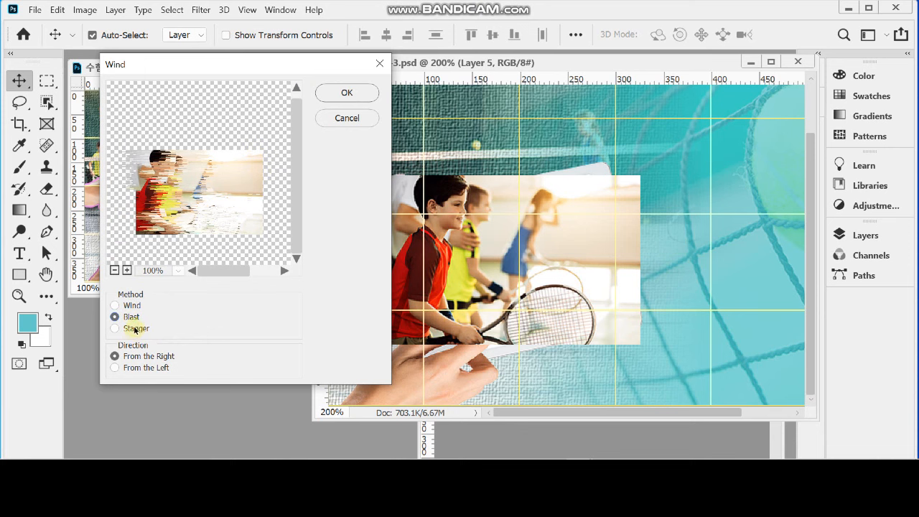
{"action": "left_click", "coordinate": [133, 306]}
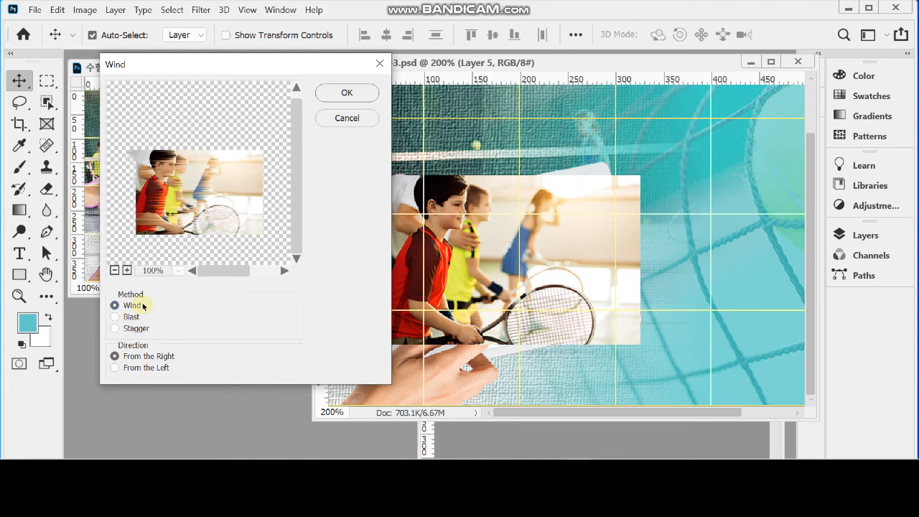
{"action": "left_click", "coordinate": [143, 367]}
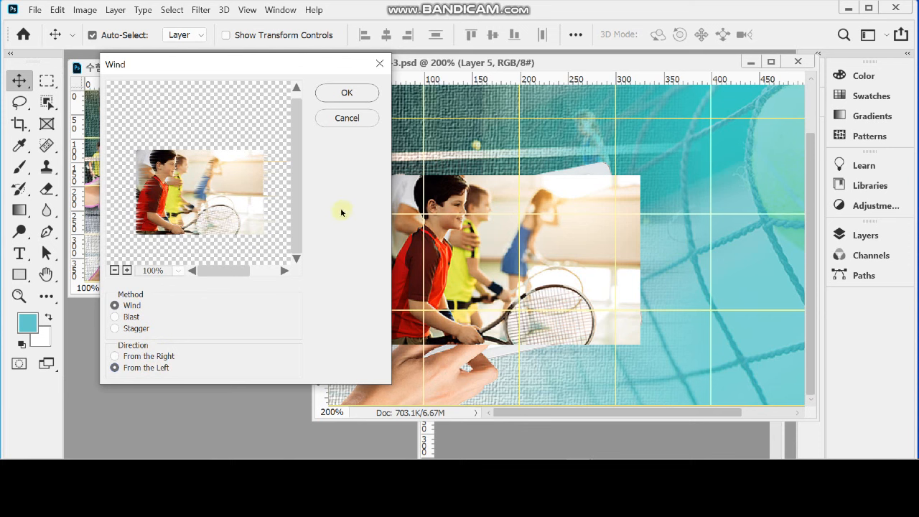
{"action": "left_click", "coordinate": [345, 92]}
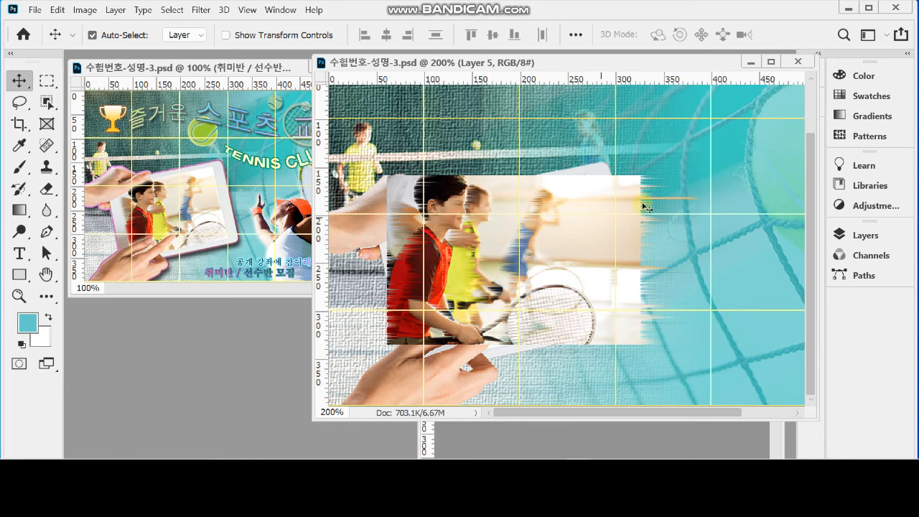
Step: Clip the photo on Layer 5 to the tablet screen shape on Layer 4 with a clipping mask
{"action": "left_click", "coordinate": [859, 236]}
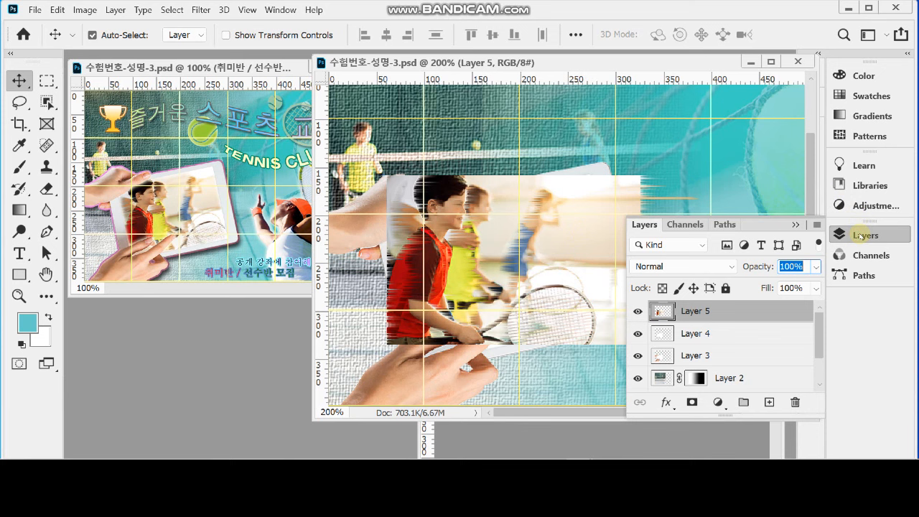
{"action": "left_click", "coordinate": [726, 317], "text": "alt"}
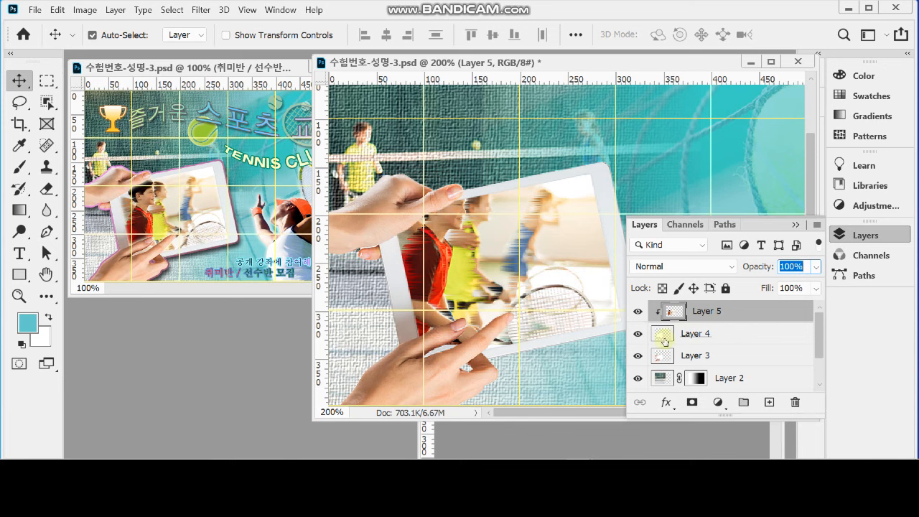
{"action": "left_click_drag", "start_coordinate": [664, 340], "coordinate": [693, 318]}
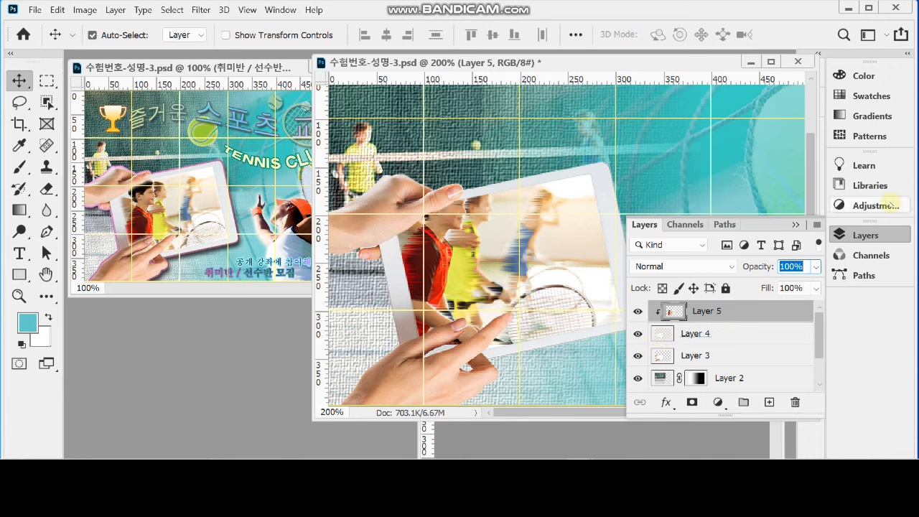
{"action": "left_click", "coordinate": [854, 236]}
Step: Rotate the clipped photo counter-clockwise and shift it to match the tablet's tilt, and save the document
{"action": "key", "text": "ctrl+t"}
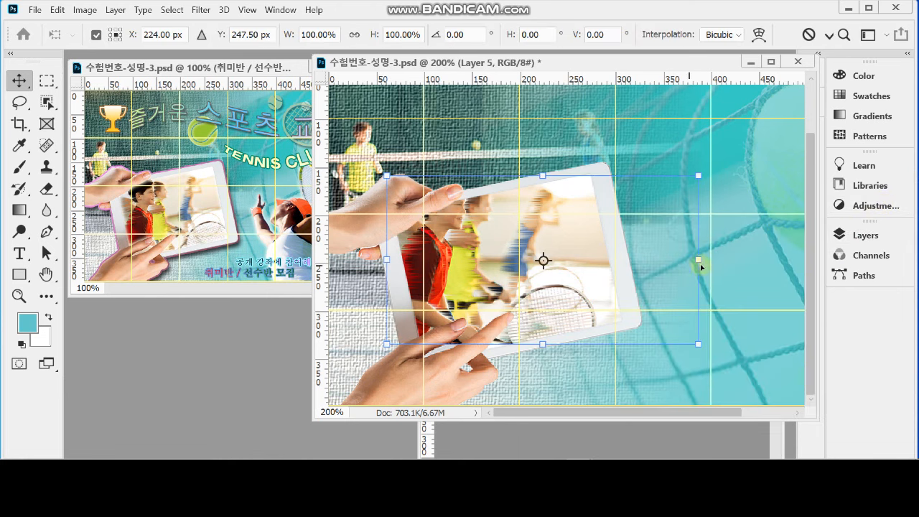
{"action": "left_click_drag", "start_coordinate": [720, 273], "coordinate": [728, 236]}
{"action": "left_click_drag", "start_coordinate": [543, 260], "coordinate": [551, 264]}
{"action": "key", "text": "Return"}
{"action": "key", "text": "ctrl+s"}
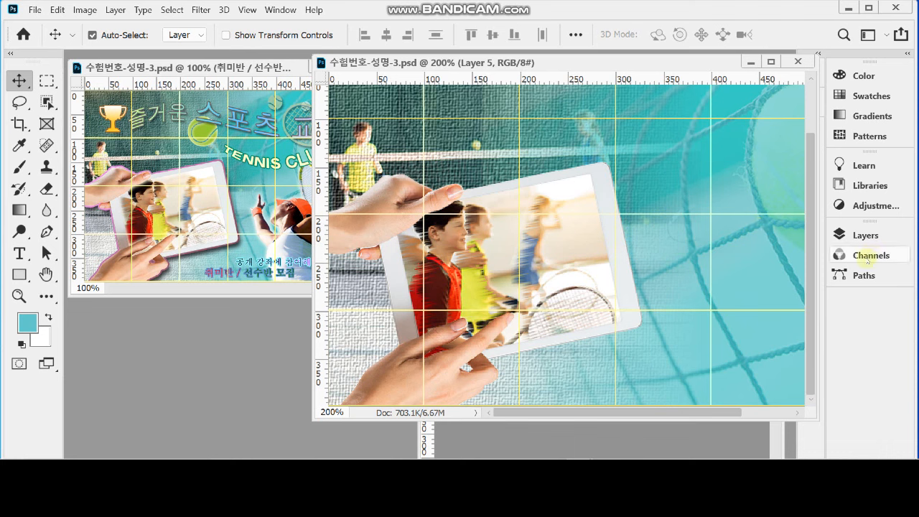
Step: Add a 3 px outside Stroke to the hands-and-tablet layer, Layer 3, using a gradient as its fill type
{"action": "left_click", "coordinate": [860, 236]}
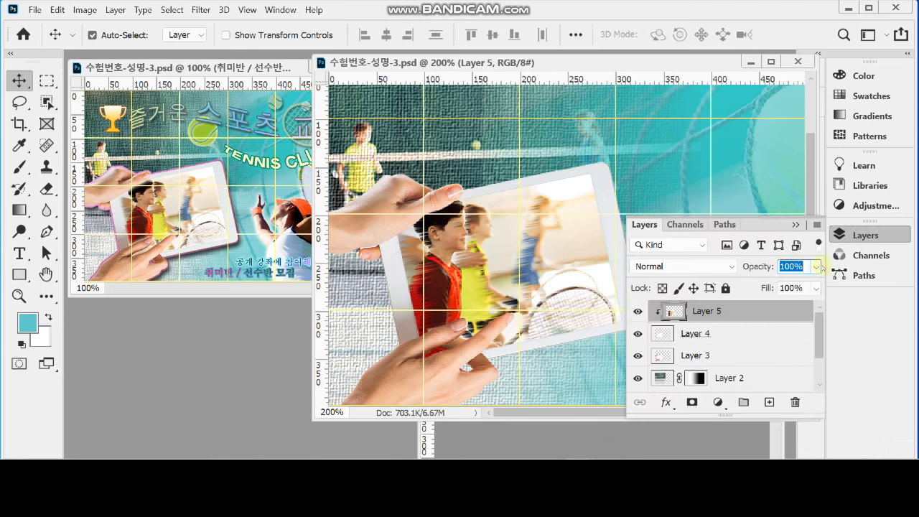
{"action": "left_click", "coordinate": [716, 356]}
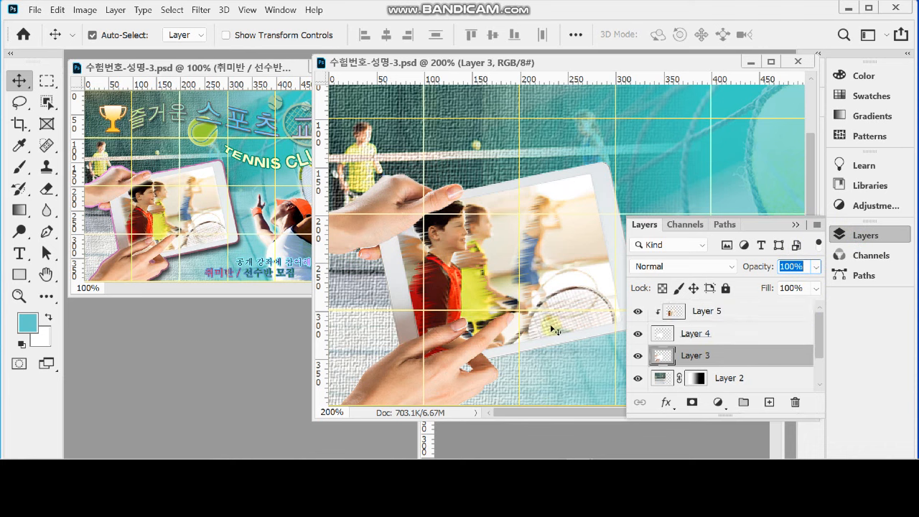
{"action": "left_click", "coordinate": [637, 355]}
{"action": "left_click", "coordinate": [637, 356]}
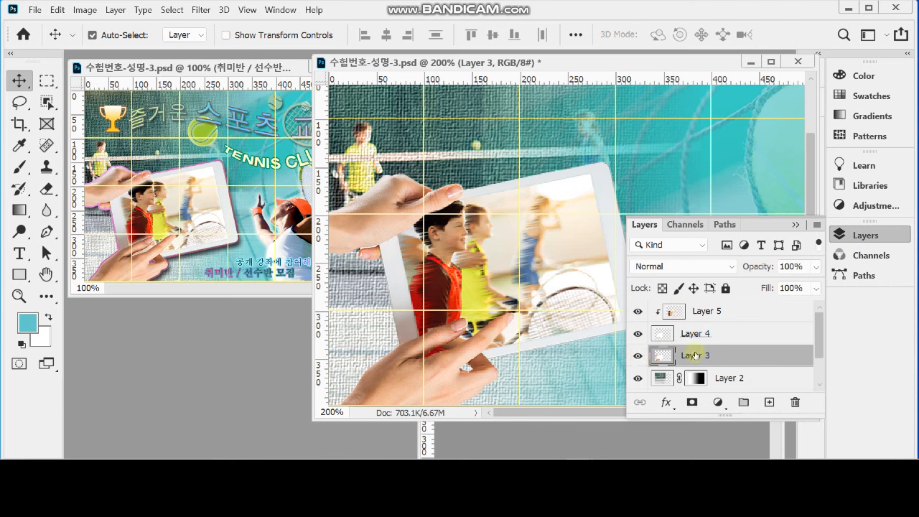
{"action": "left_click", "coordinate": [667, 403]}
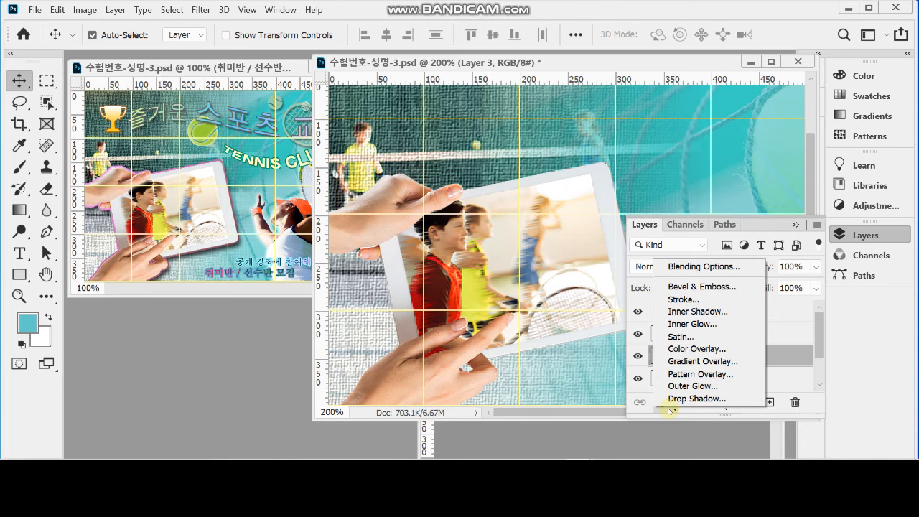
{"action": "left_click", "coordinate": [709, 303]}
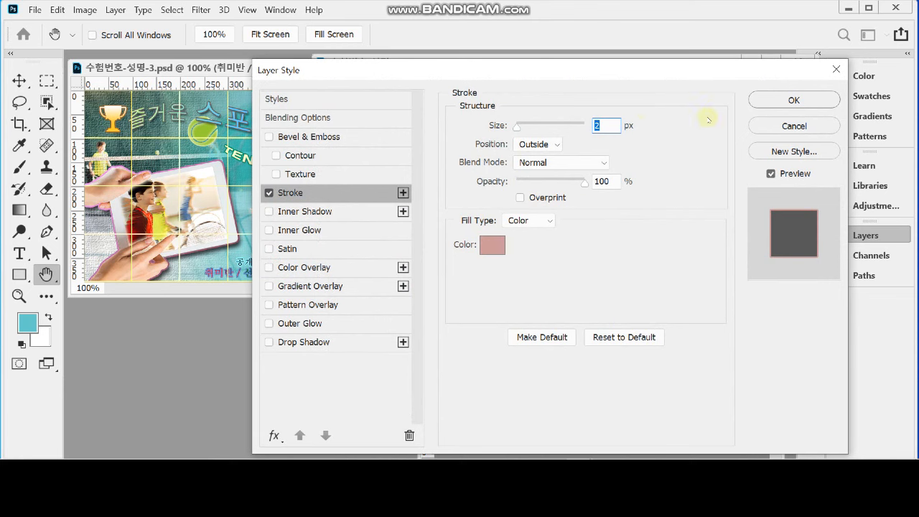
{"action": "left_click_drag", "start_coordinate": [555, 69], "coordinate": [713, 88]}
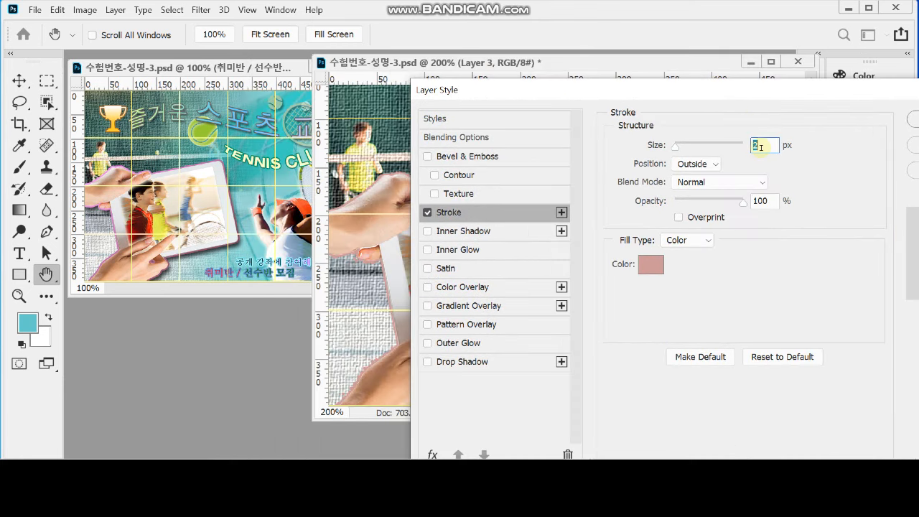
{"action": "type", "text": "3"}
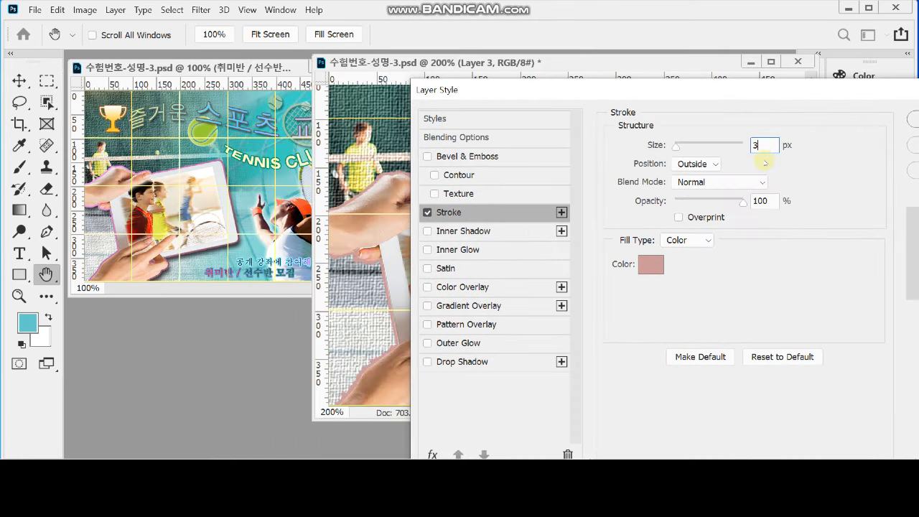
{"action": "left_click", "coordinate": [686, 243]}
{"action": "left_click", "coordinate": [700, 263]}
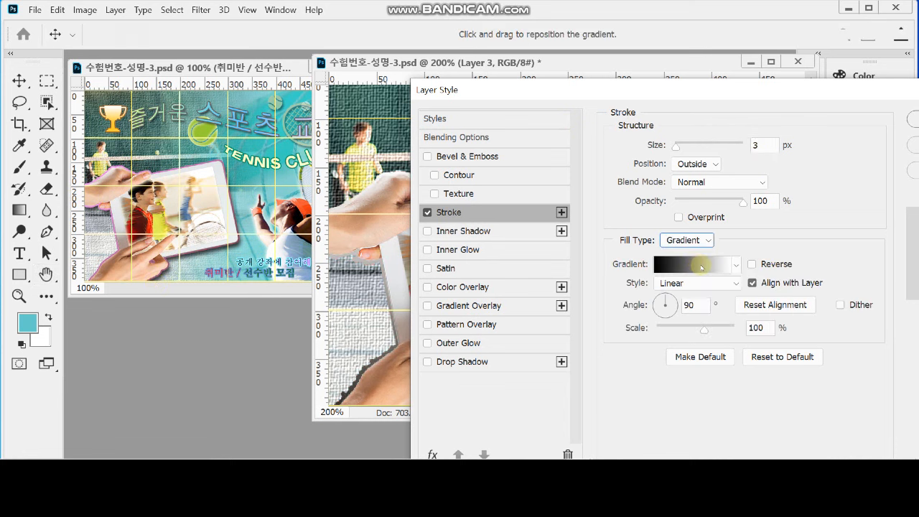
Step: Set the stroke gradient's start color to #ff99ff and its end color to #663333
{"action": "left_click", "coordinate": [701, 264]}
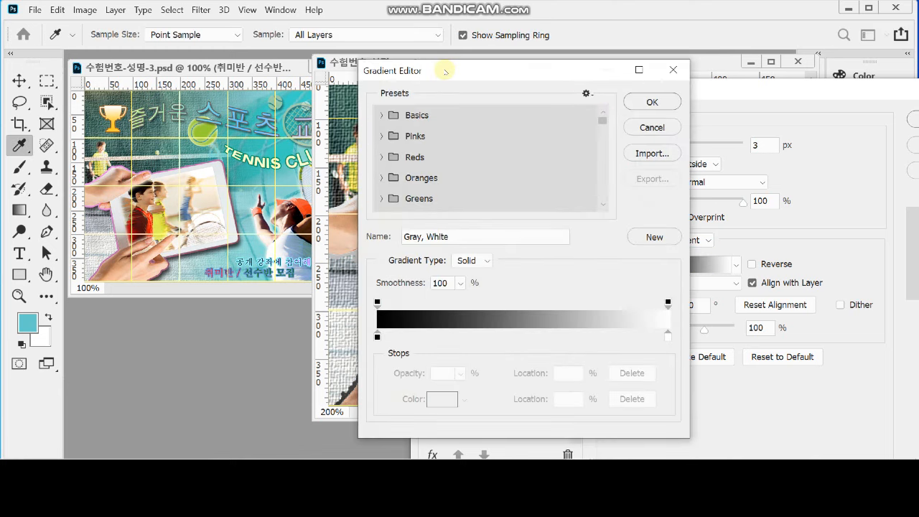
{"action": "left_click", "coordinate": [377, 336]}
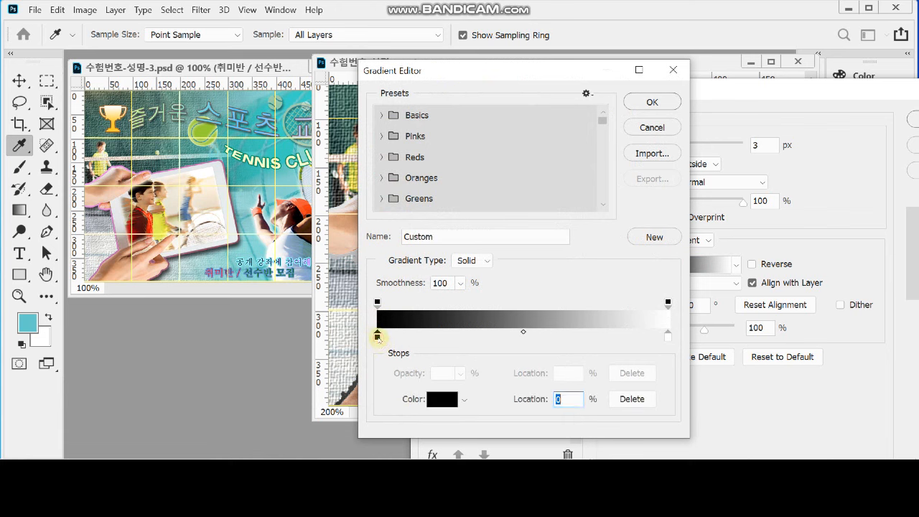
{"action": "double_click", "coordinate": [377, 336]}
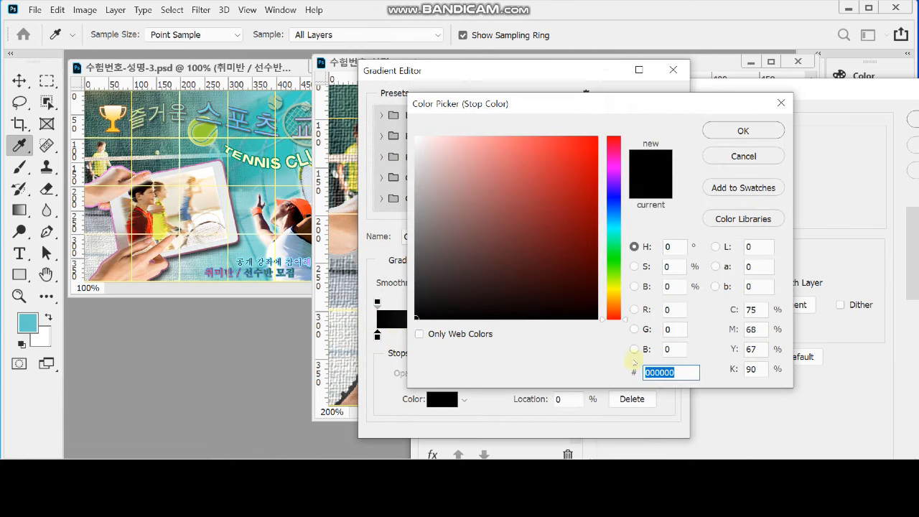
{"action": "type", "text": "f9f"}
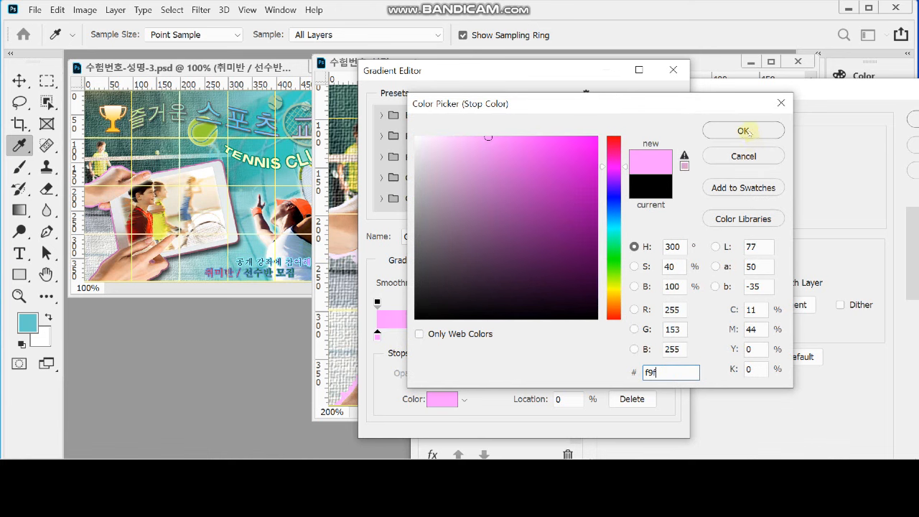
{"action": "left_click", "coordinate": [744, 132]}
{"action": "left_click", "coordinate": [667, 335]}
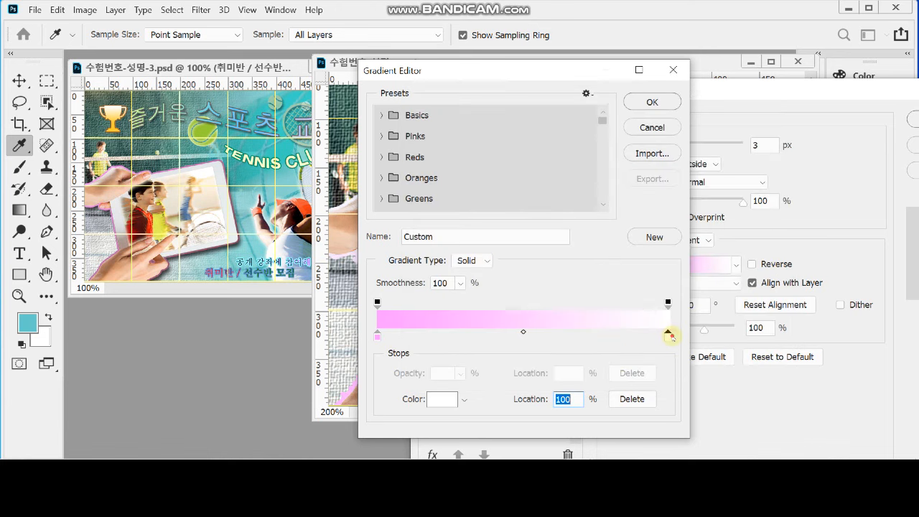
{"action": "double_click", "coordinate": [667, 335]}
{"action": "type", "text": "633"}
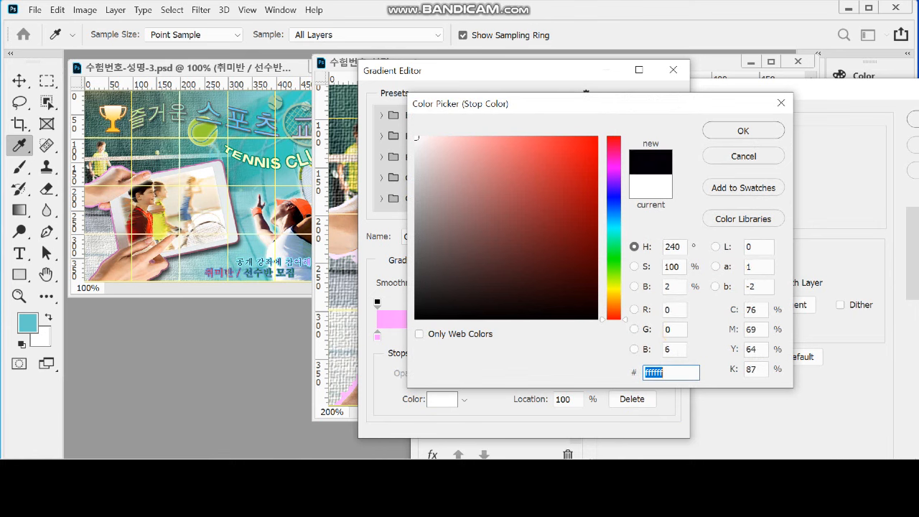
{"action": "left_click", "coordinate": [744, 131]}
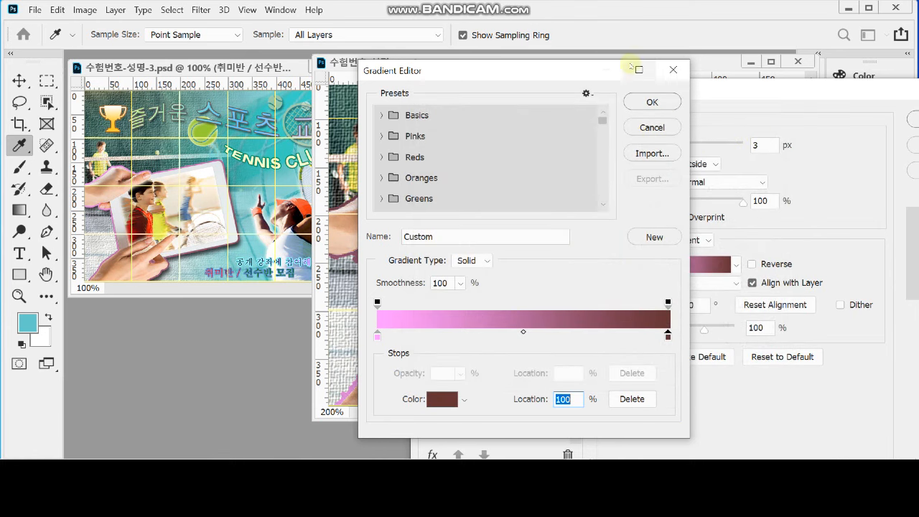
{"action": "left_click", "coordinate": [654, 101]}
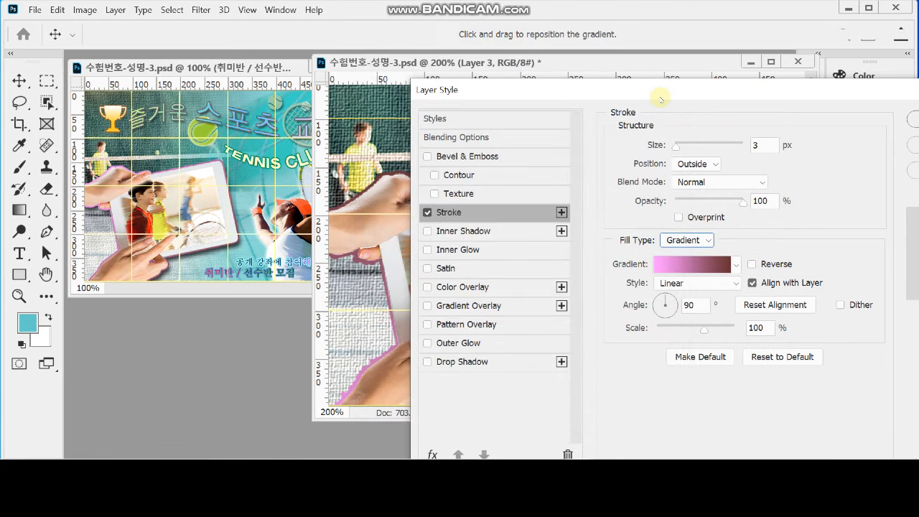
Step: Set the stroke gradient's angle to -45° and add a Drop Shadow to Layer 3 with its existing settings
{"action": "left_click_drag", "start_coordinate": [554, 84], "coordinate": [507, 56]}
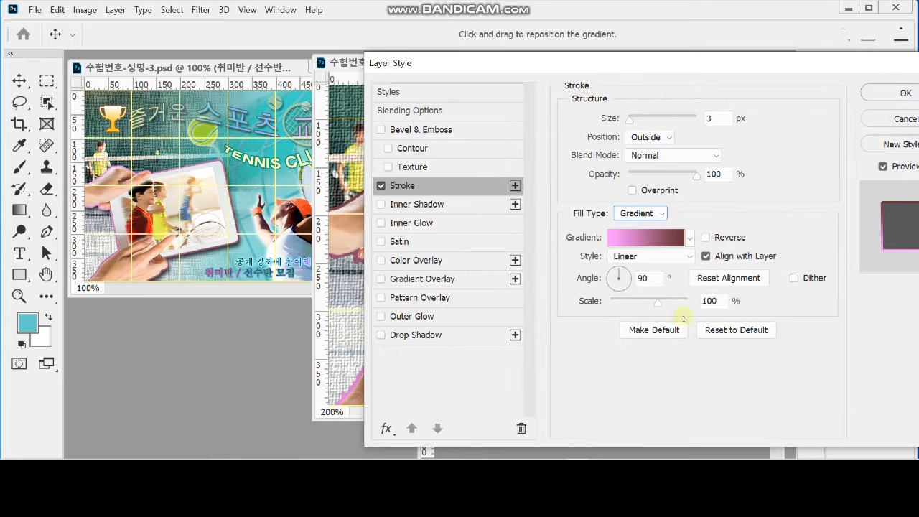
{"action": "double_click", "coordinate": [649, 279]}
{"action": "type", "text": "-45"}
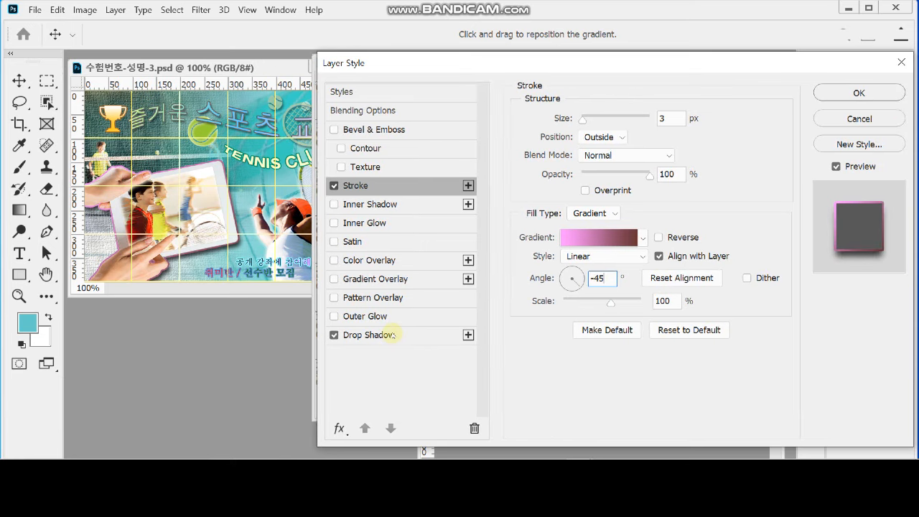
{"action": "left_click", "coordinate": [394, 335]}
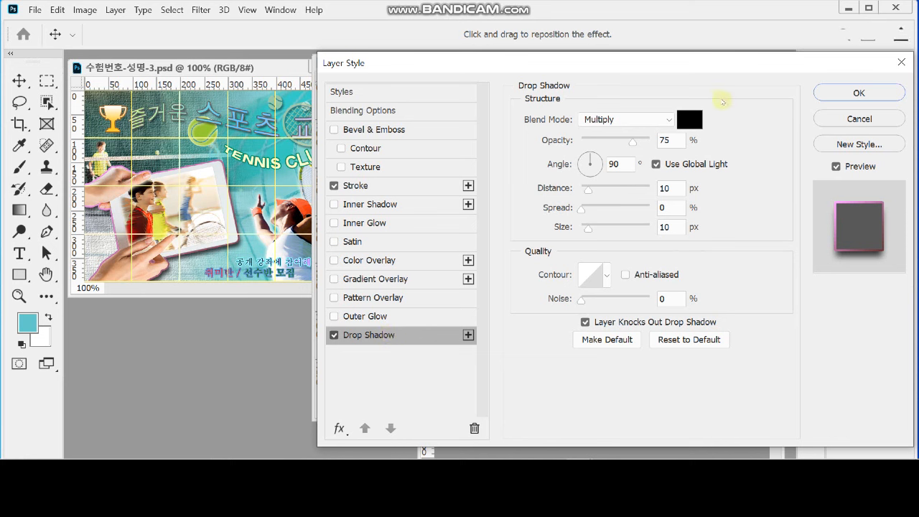
{"action": "left_click", "coordinate": [858, 94]}
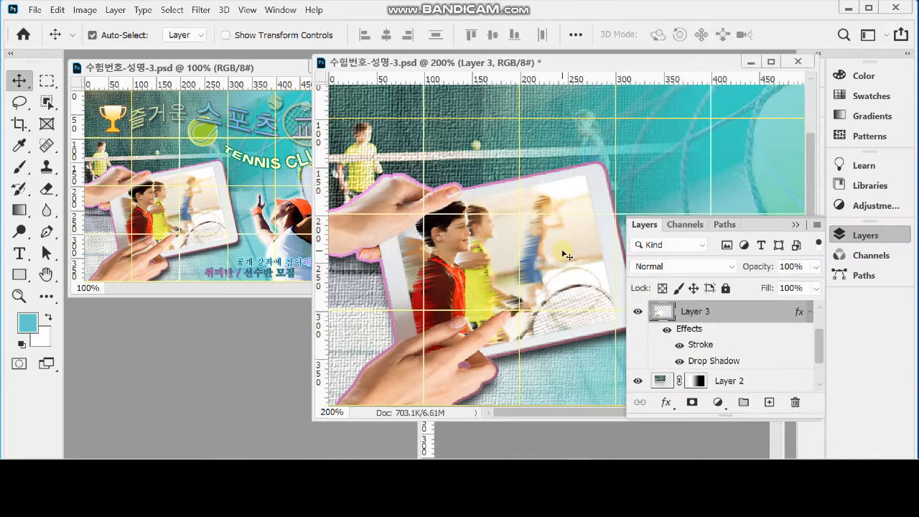
Step: Add an Inner Glow with a size of 10 px to the tablet screen shape on Layer 4, and save the document
{"action": "scroll", "coordinate": [754, 373], "scroll_direction": "down", "scroll_amount": 1}
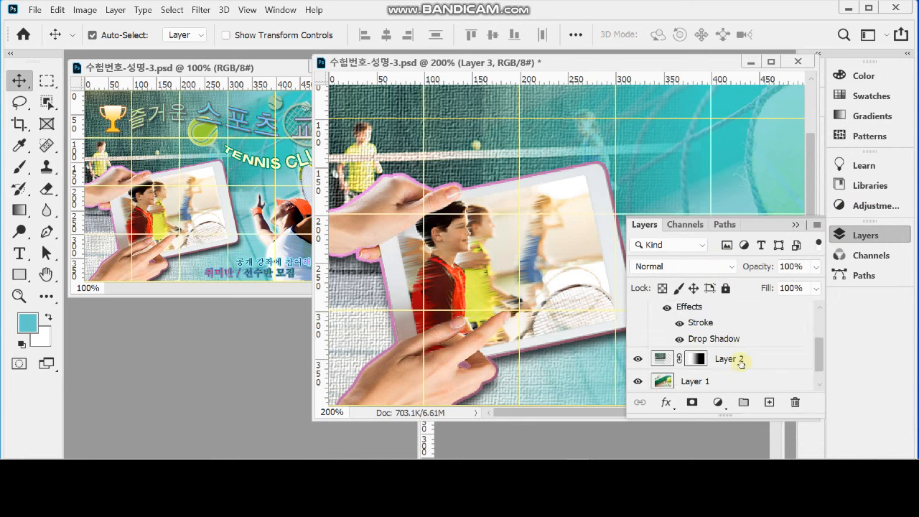
{"action": "left_click", "coordinate": [566, 257]}
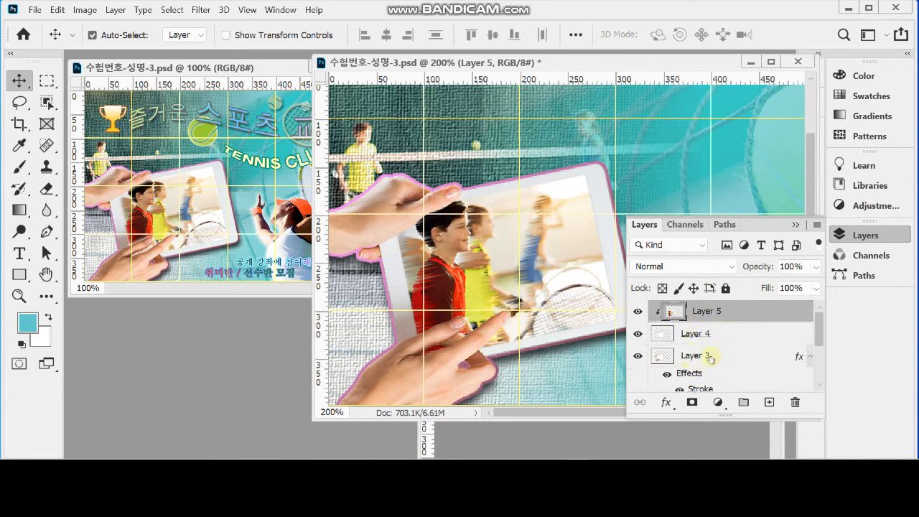
{"action": "left_click", "coordinate": [704, 334]}
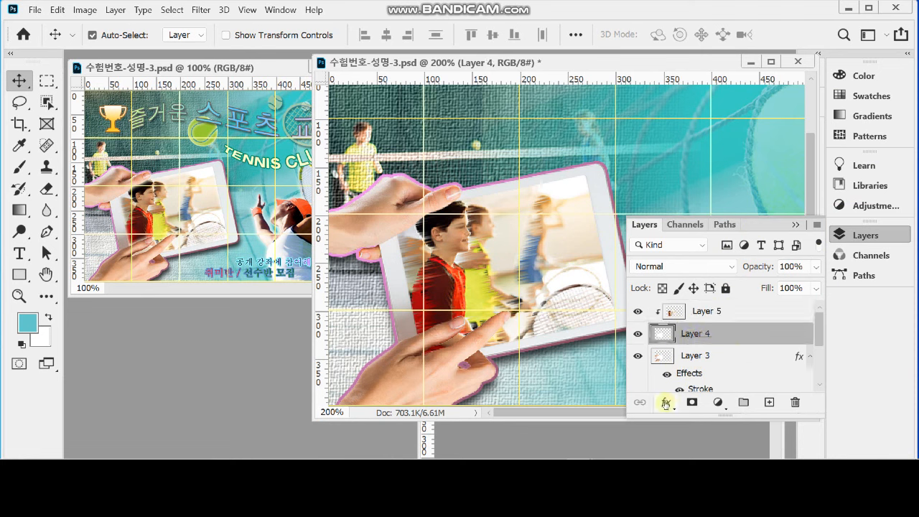
{"action": "left_click", "coordinate": [666, 402]}
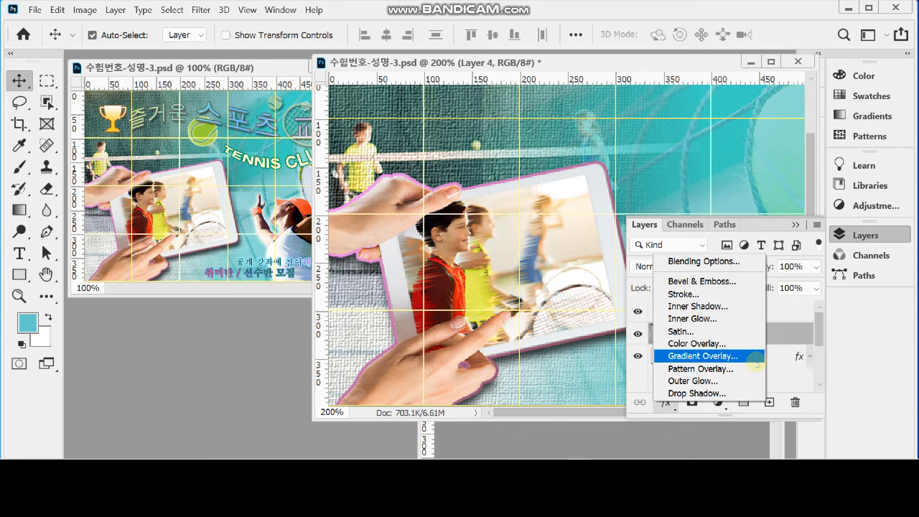
{"action": "left_click", "coordinate": [724, 319]}
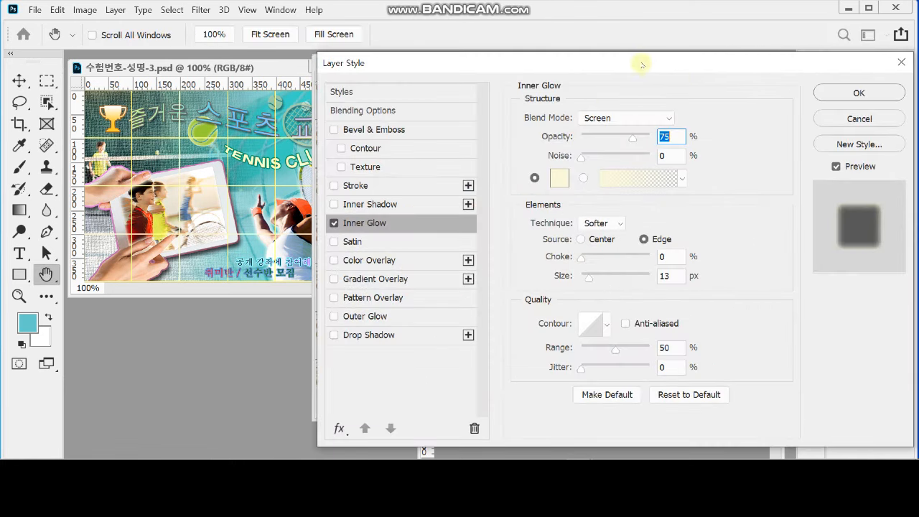
{"action": "left_click_drag", "start_coordinate": [641, 64], "coordinate": [726, 64]}
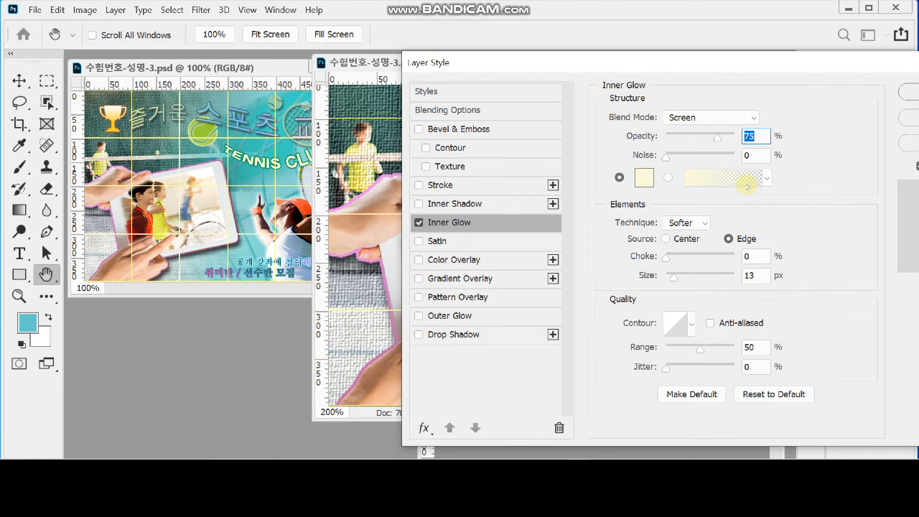
{"action": "left_click", "coordinate": [754, 277]}
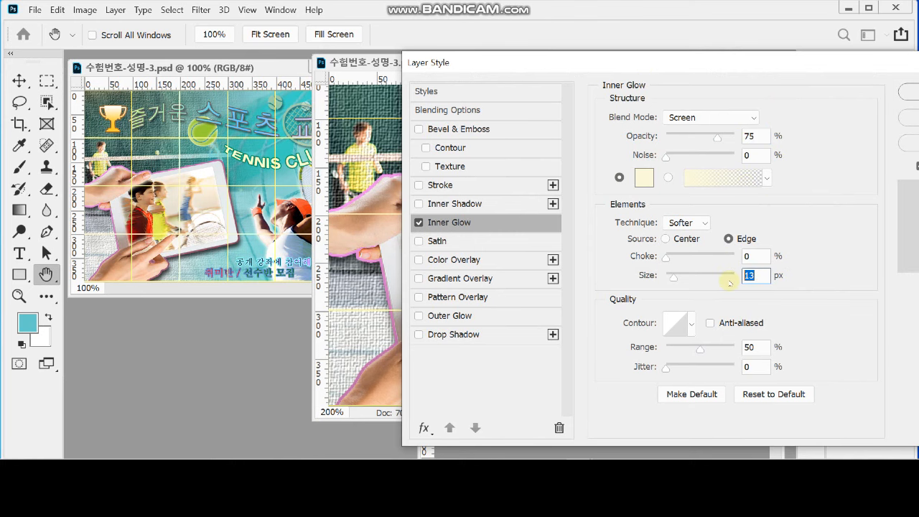
{"action": "type", "text": "10"}
{"action": "key", "text": "Return"}
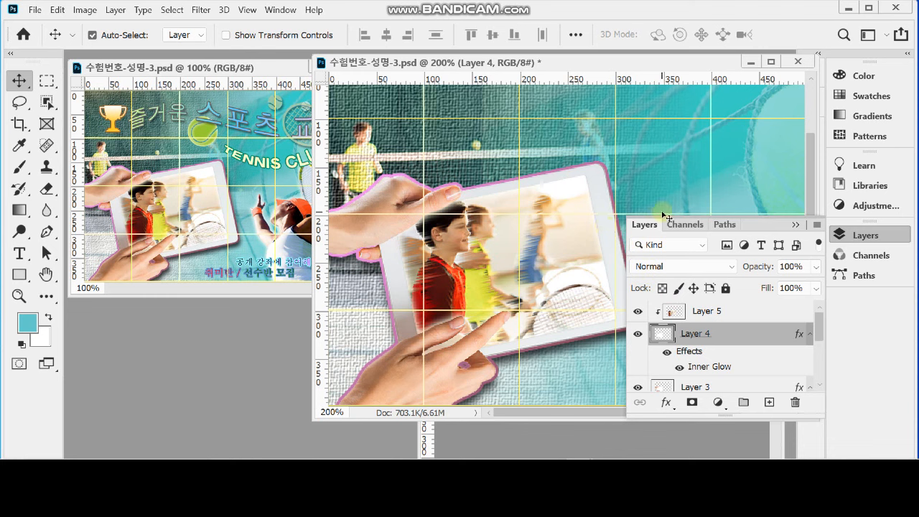
{"action": "left_click", "coordinate": [847, 235]}
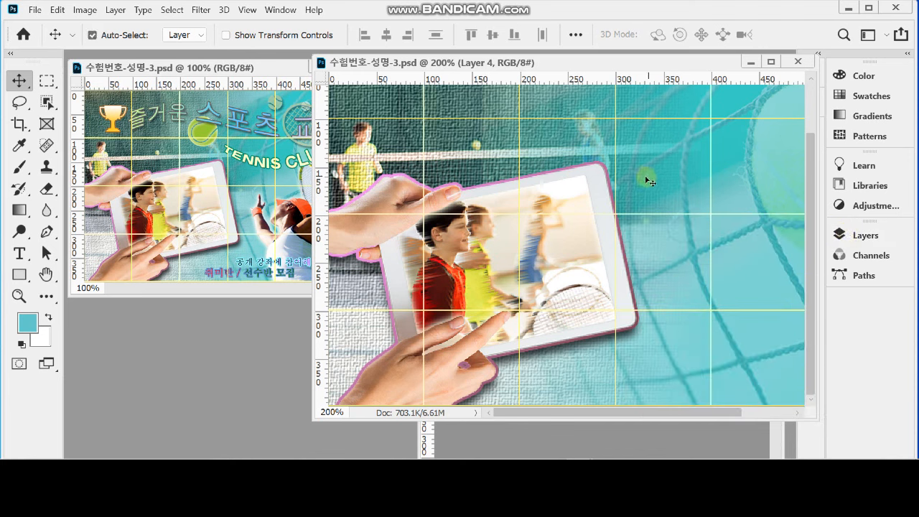
Step: Bring up the image 1급-11.jpg and enclose the tennis player and her racket in a rectangular marquee selection, leaving out the ball
{"action": "left_click", "coordinate": [537, 433]}
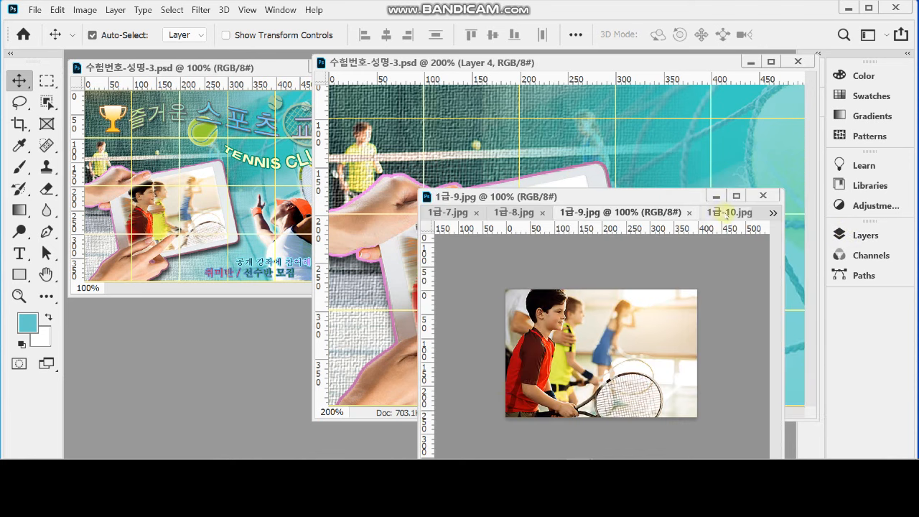
{"action": "left_click", "coordinate": [739, 213]}
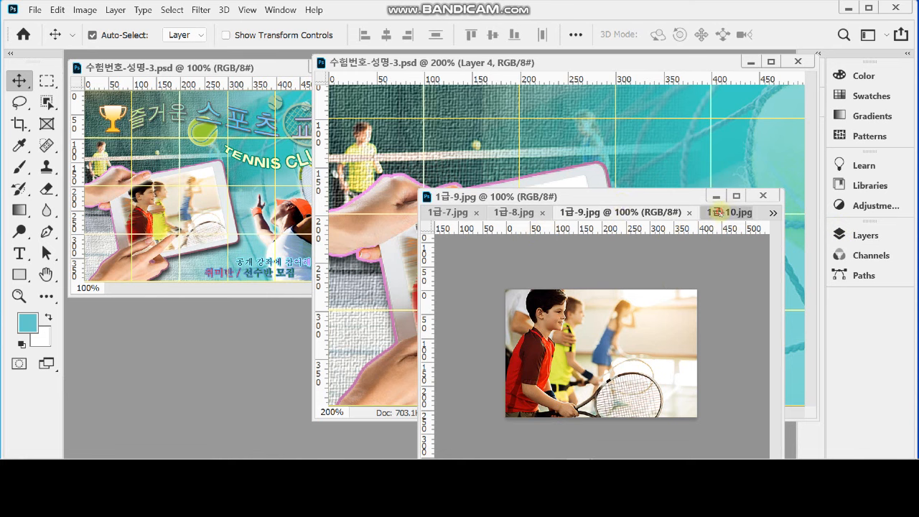
{"action": "left_click", "coordinate": [774, 213]}
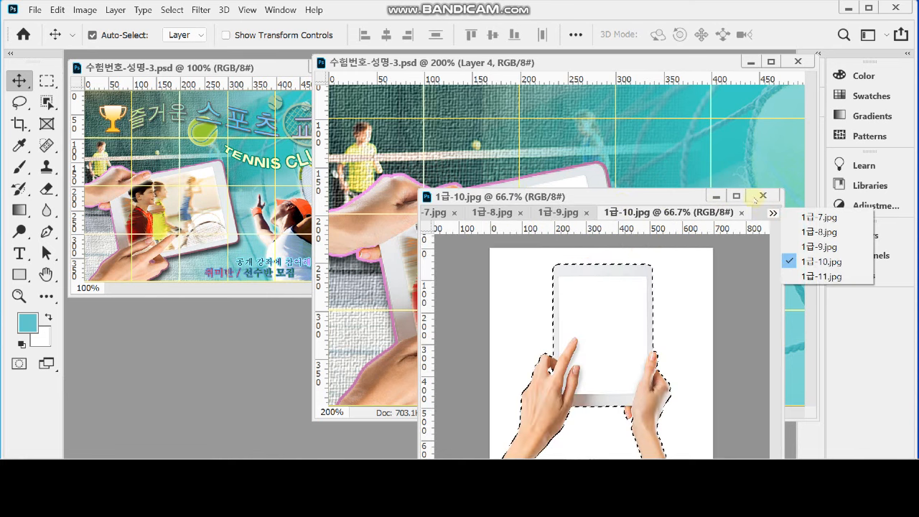
{"action": "left_click", "coordinate": [674, 213]}
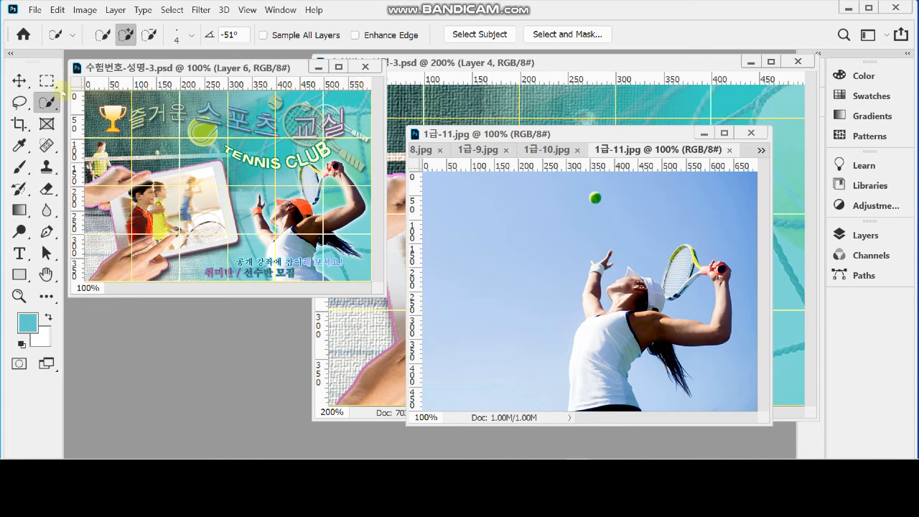
{"action": "left_click", "coordinate": [47, 80]}
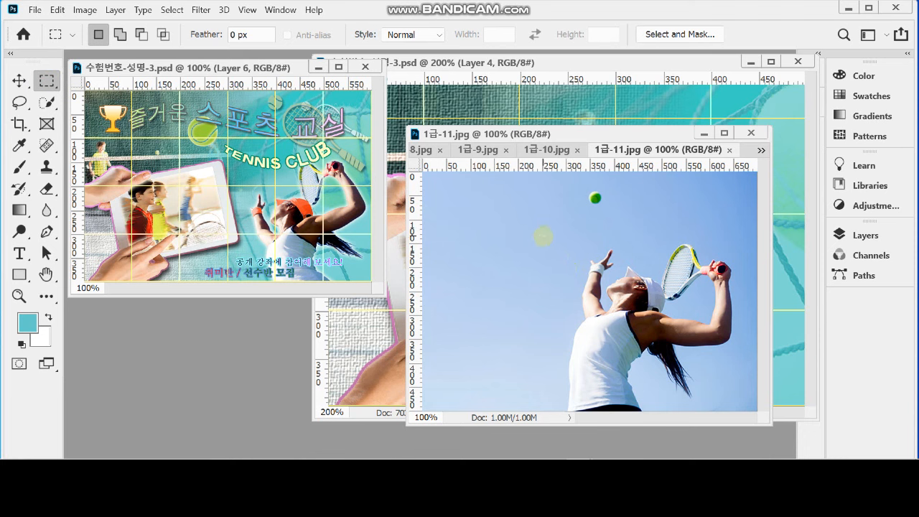
{"action": "left_click_drag", "start_coordinate": [544, 234], "coordinate": [745, 434]}
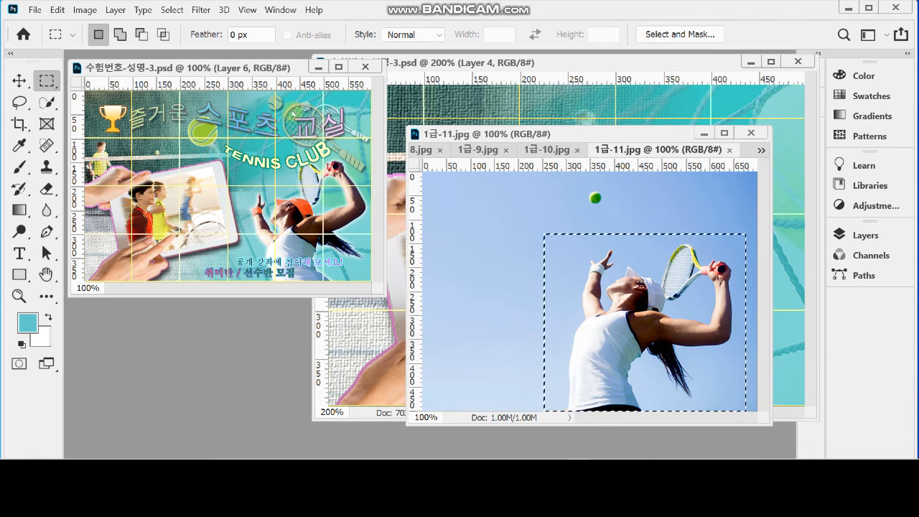
Step: Subtract the blue sky around the tennis player from the rectangular selection using the Magic Wand with a tolerance of 20
{"action": "left_click", "coordinate": [47, 103]}
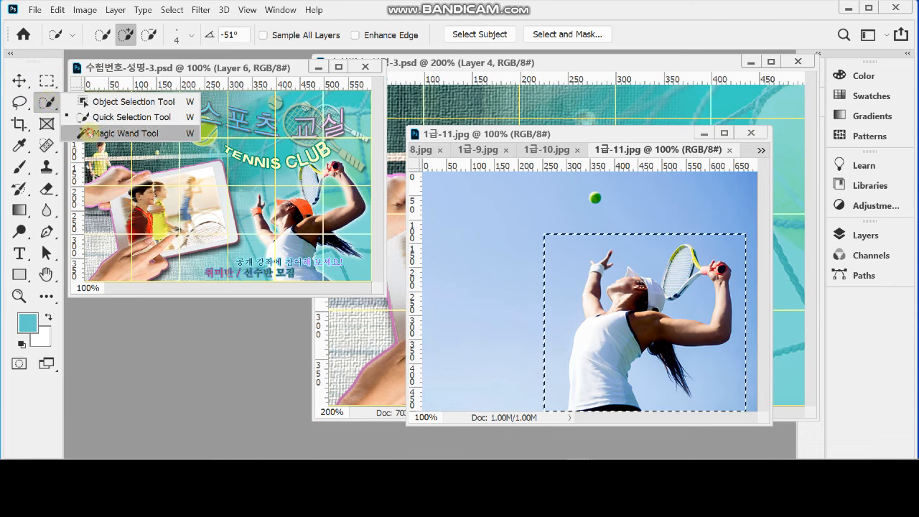
{"action": "left_click", "coordinate": [87, 134]}
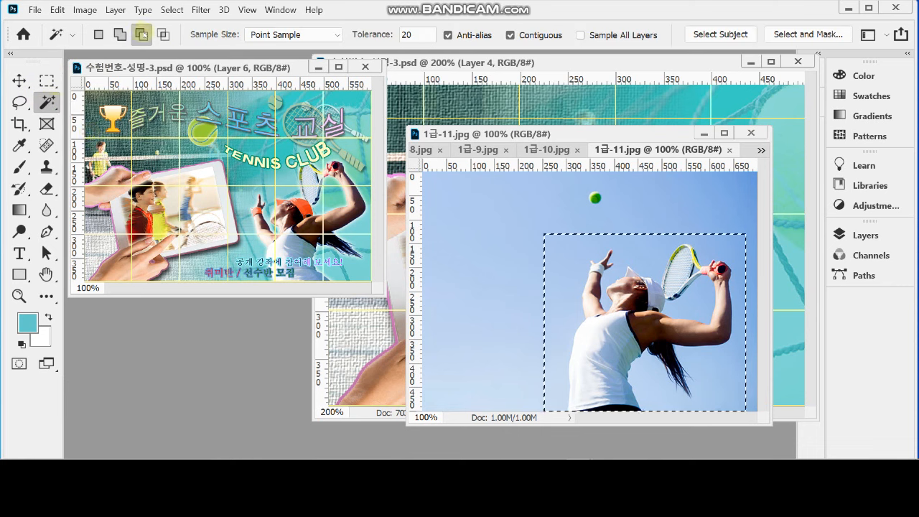
{"action": "left_click", "coordinate": [141, 35]}
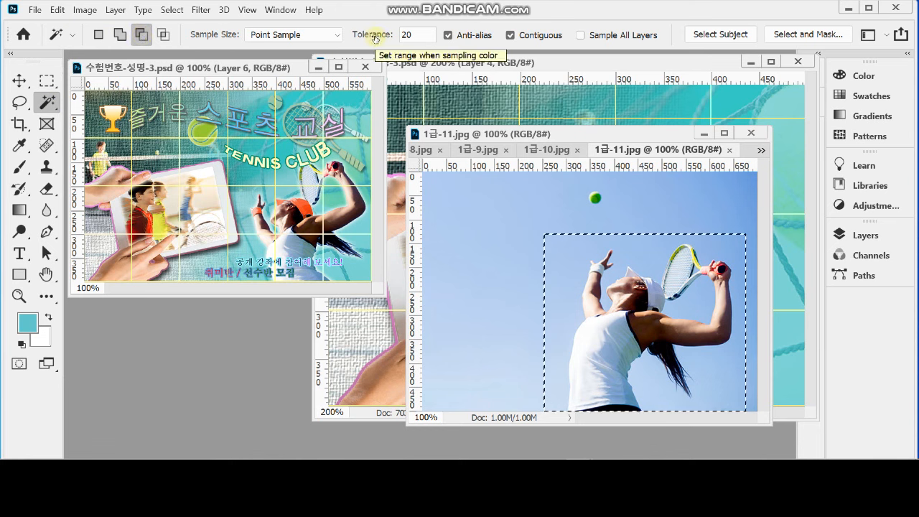
{"action": "left_click", "coordinate": [566, 263]}
{"action": "left_click", "coordinate": [732, 244]}
{"action": "left_click", "coordinate": [695, 386]}
{"action": "left_click", "coordinate": [559, 374]}
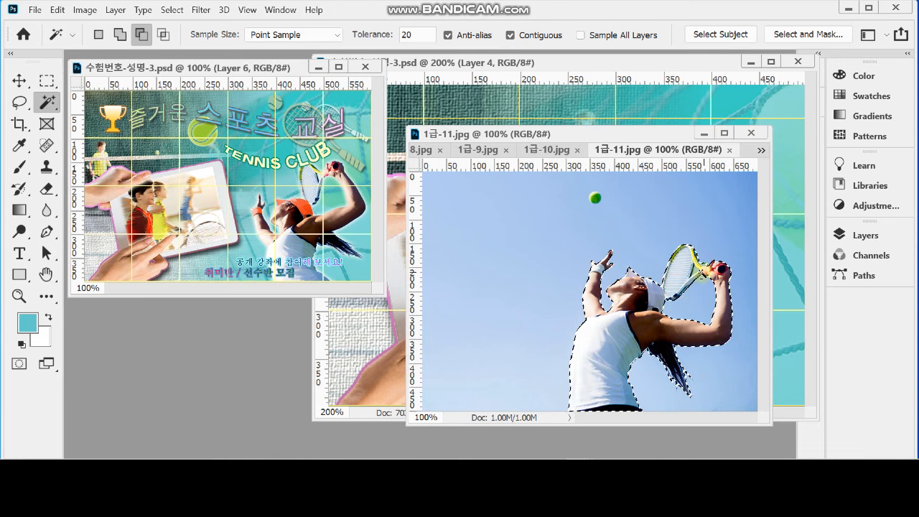
Step: Inspect the selection edge around the player's cap and racket, and set up the Quick Selection tool in add mode with a 3 px brush
{"action": "scroll", "coordinate": [706, 273], "scroll_direction": "up", "scroll_amount": 1}
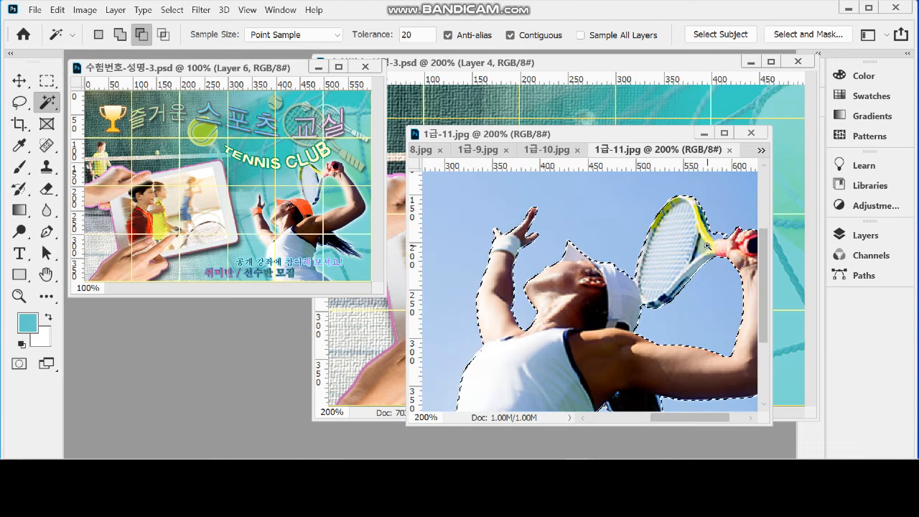
{"action": "left_click", "coordinate": [705, 312]}
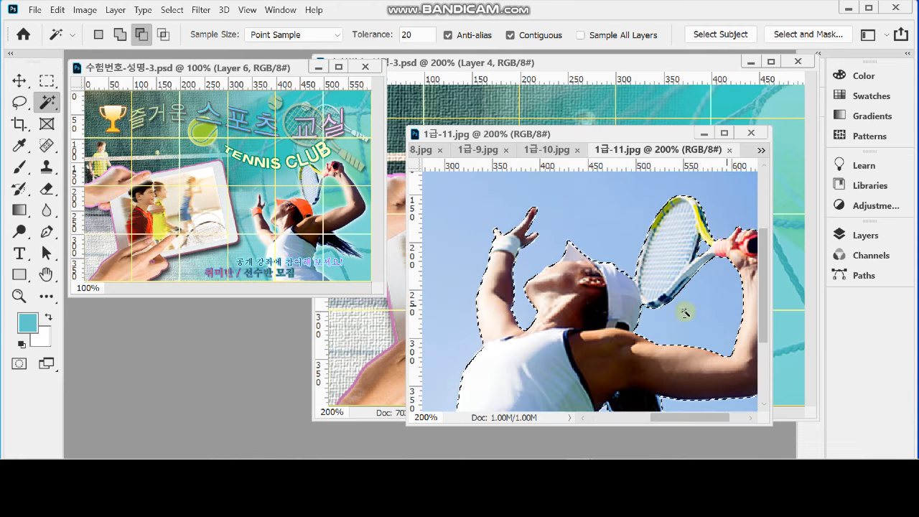
{"action": "scroll", "coordinate": [705, 312], "scroll_direction": "up", "scroll_amount": 1}
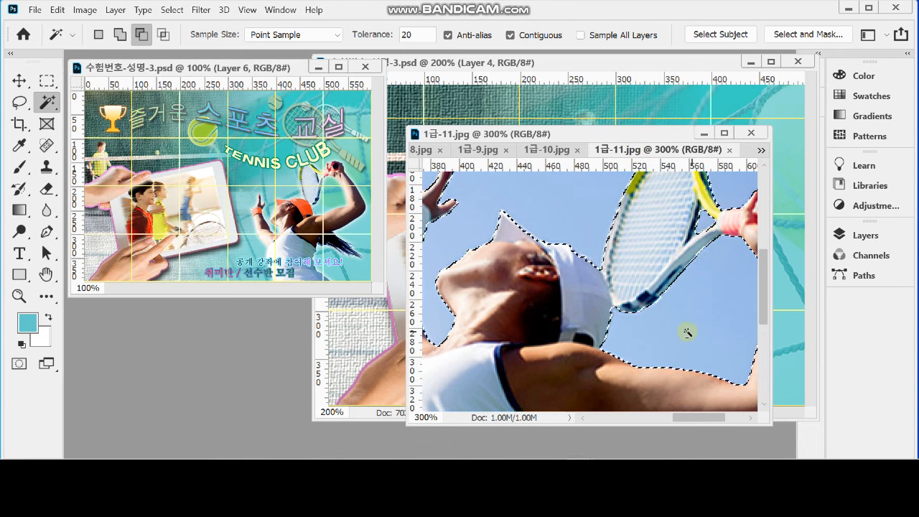
{"action": "left_click_drag", "start_coordinate": [578, 330], "coordinate": [642, 272]}
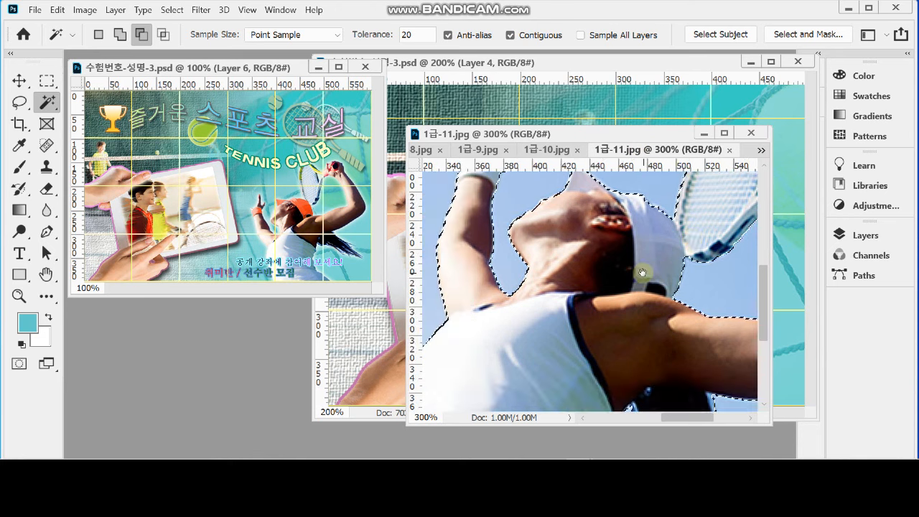
{"action": "left_click_drag", "start_coordinate": [715, 206], "coordinate": [641, 272]}
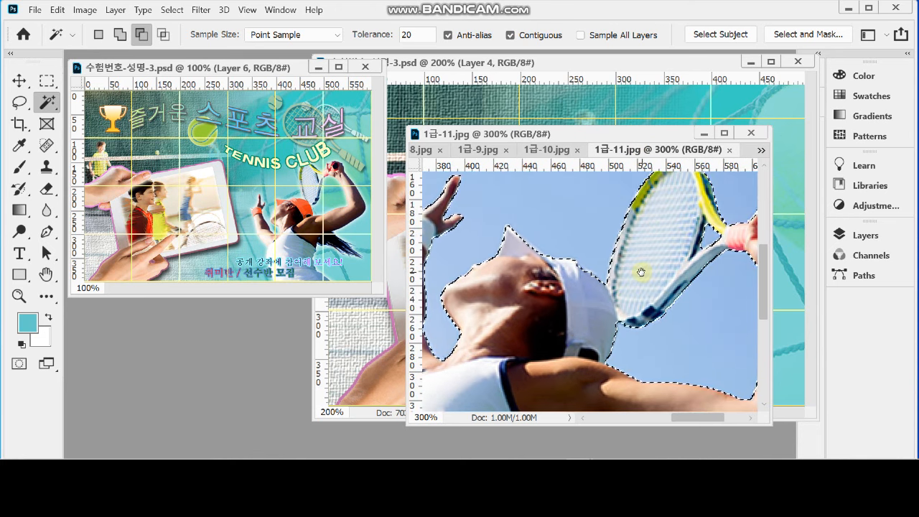
{"action": "left_click", "coordinate": [621, 305], "text": "ctrl"}
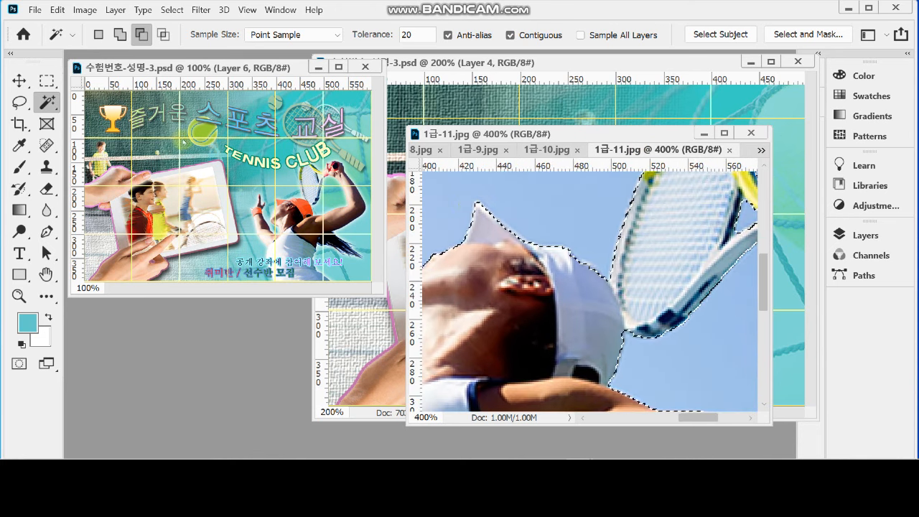
{"action": "left_click", "coordinate": [47, 103]}
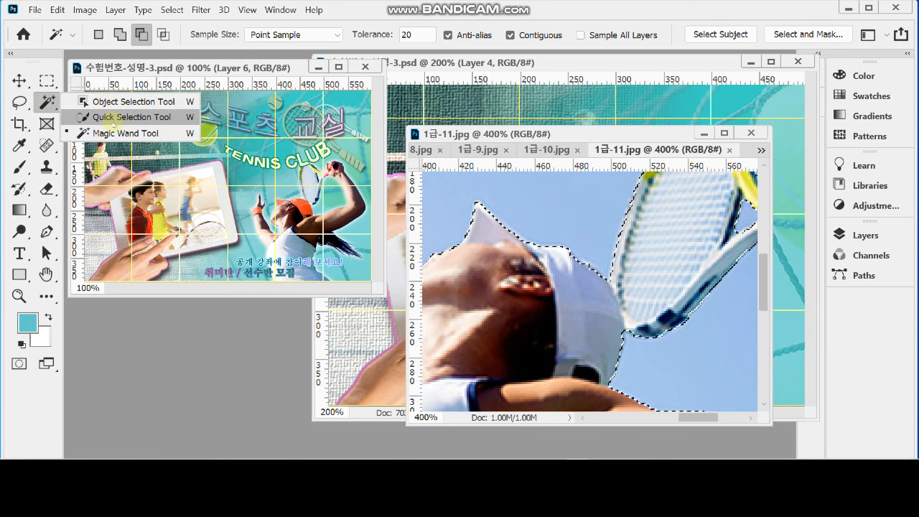
{"action": "left_click", "coordinate": [108, 118]}
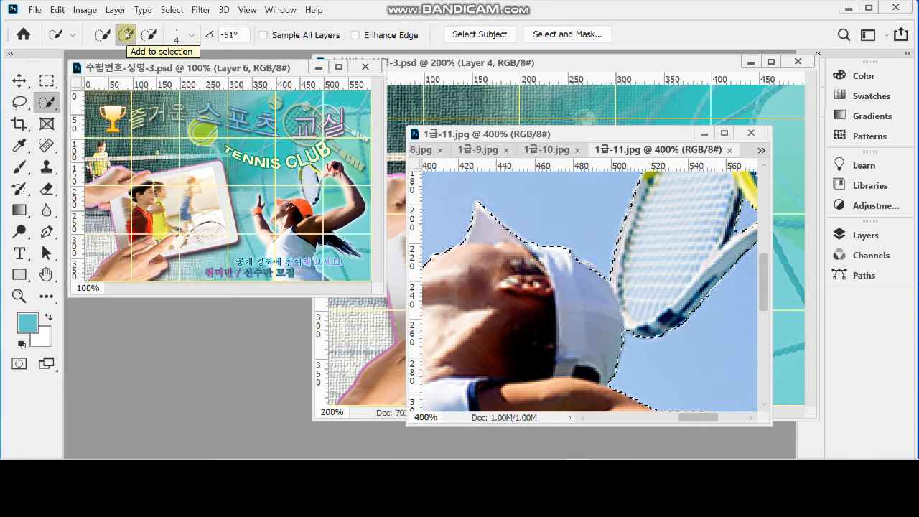
{"action": "left_click", "coordinate": [126, 34]}
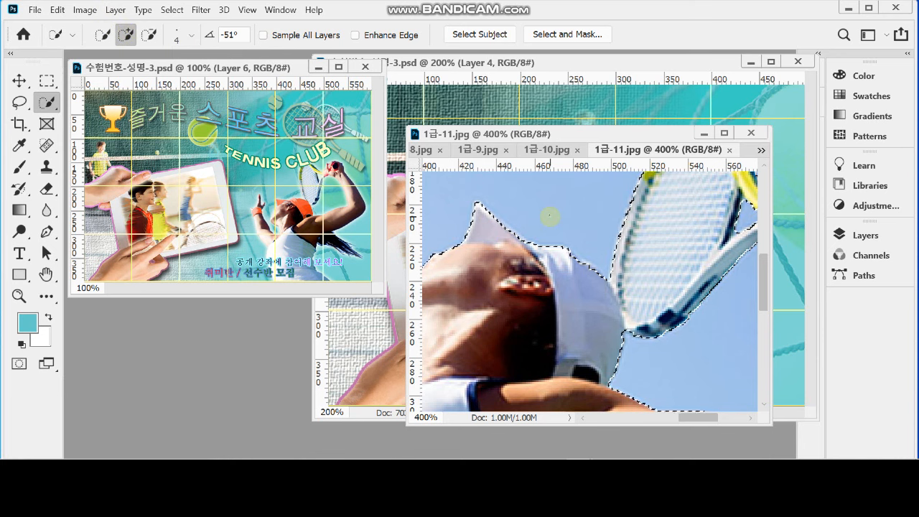
{"action": "key", "text": "bracketright"}
{"action": "key", "text": "bracketright"}
{"action": "key", "text": "bracketright"}
{"action": "key", "text": "bracketright"}
{"action": "key", "text": "bracketright"}
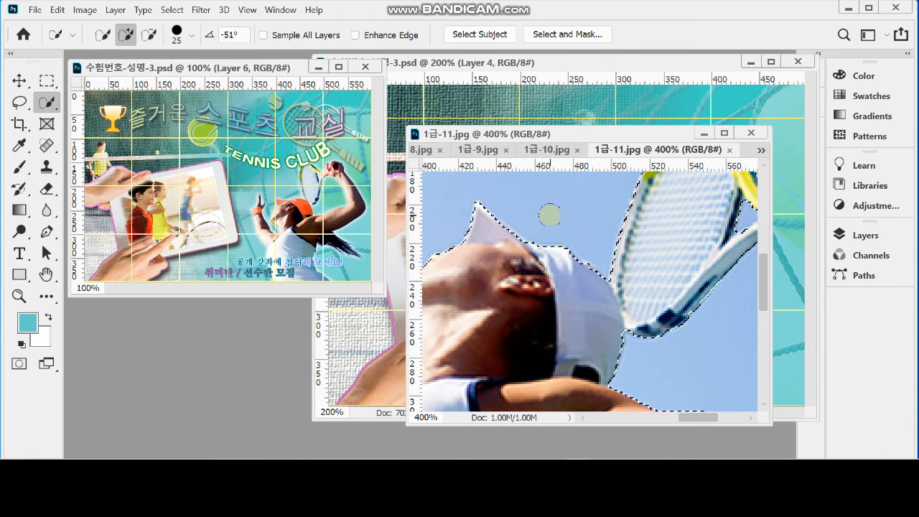
{"action": "key", "text": "bracketleft"}
{"action": "key", "text": "bracketleft"}
{"action": "key", "text": "bracketleft"}
{"action": "key", "text": "bracketleft"}
{"action": "key", "text": "bracketleft"}
{"action": "key", "text": "bracketleft"}
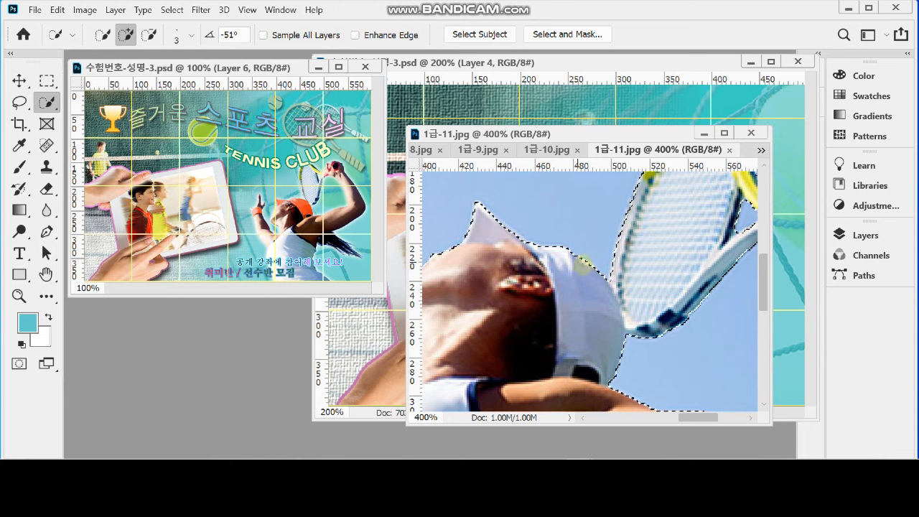
Step: Copy the selected tennis player and bring up the working poster document at 100% view
{"action": "left_click", "coordinate": [601, 286], "text": "alt"}
{"action": "left_click", "coordinate": [601, 286], "text": "alt"}
{"action": "left_click", "coordinate": [601, 285], "text": "alt"}
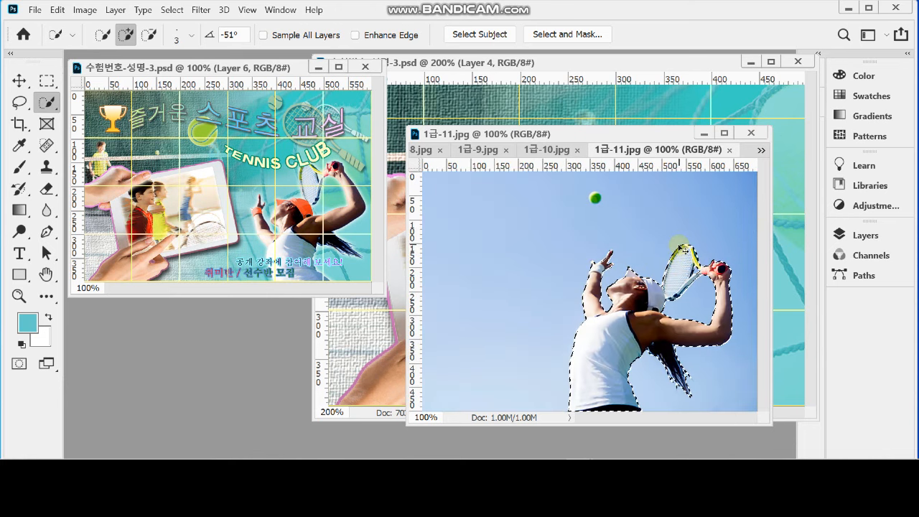
{"action": "left_click", "coordinate": [522, 63]}
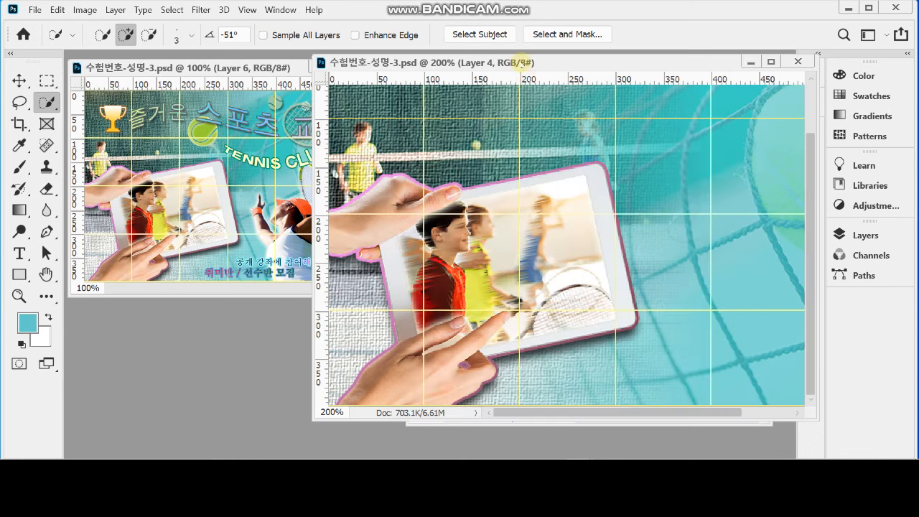
{"action": "scroll", "coordinate": [656, 279], "scroll_direction": "down", "scroll_amount": 1}
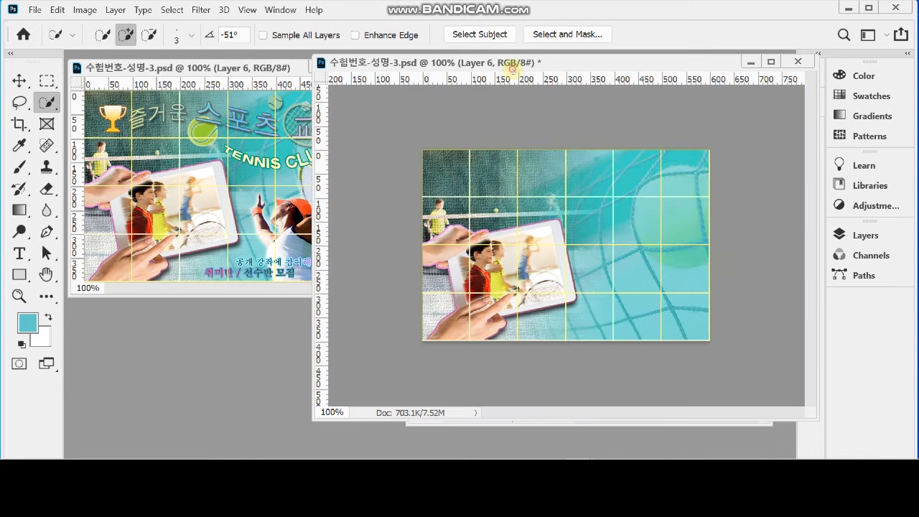
Step: Try pasting the player cutout directly above Layer 4 and toggle Layer 5's visibility to check the clipping
{"action": "key", "text": "ctrl+v"}
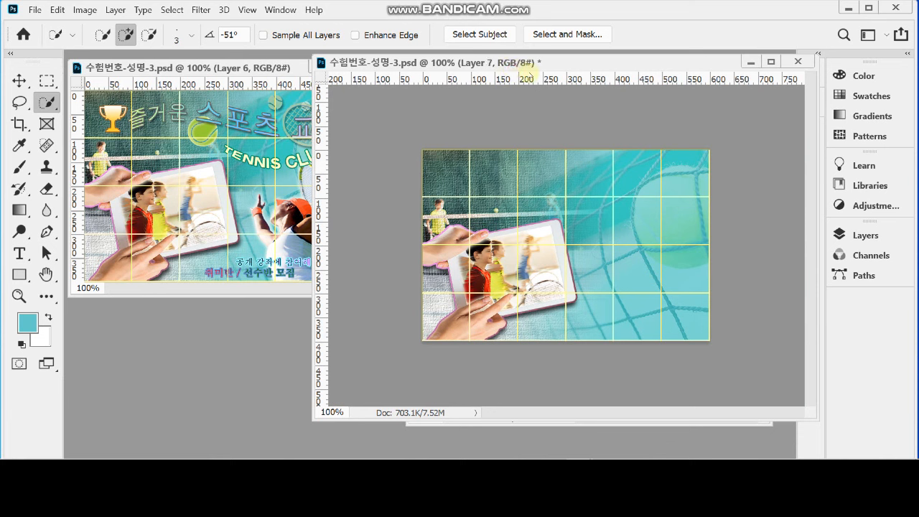
{"action": "key", "text": "ctrl+z"}
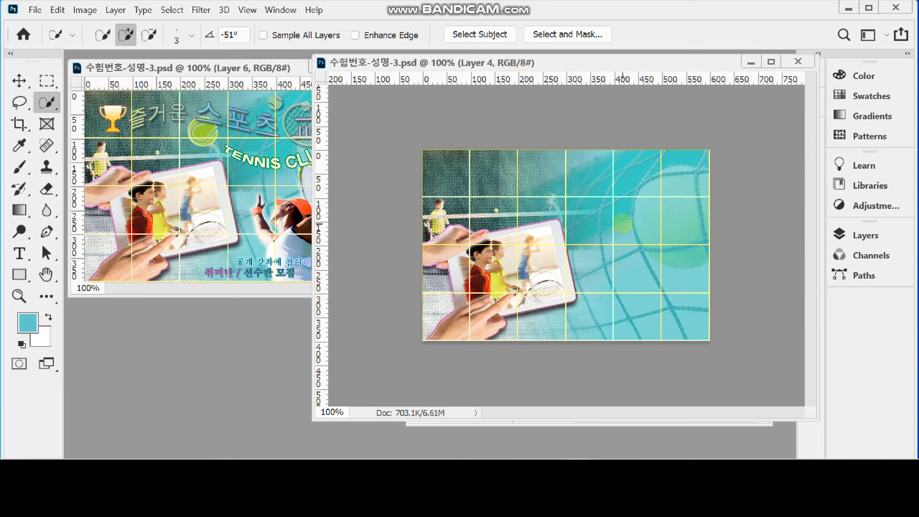
{"action": "left_click", "coordinate": [855, 235]}
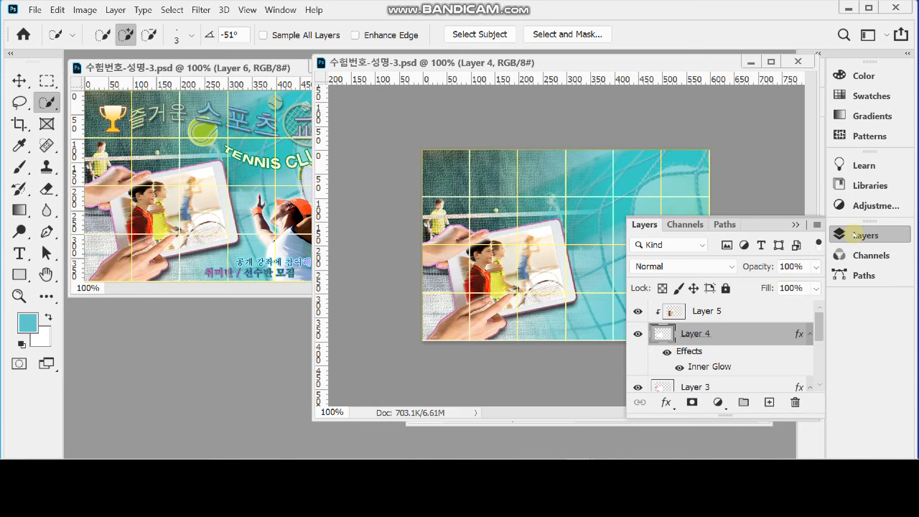
{"action": "key", "text": "ctrl+v"}
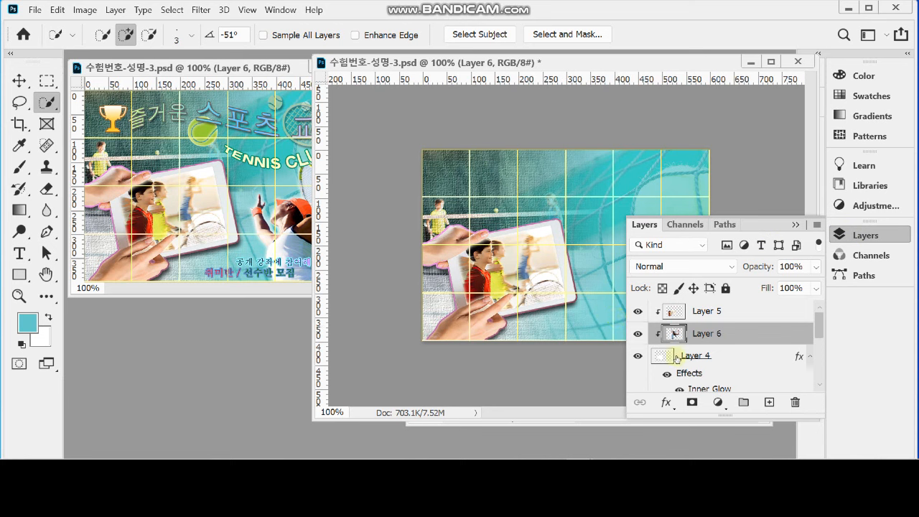
{"action": "key", "text": "ctrl+e"}
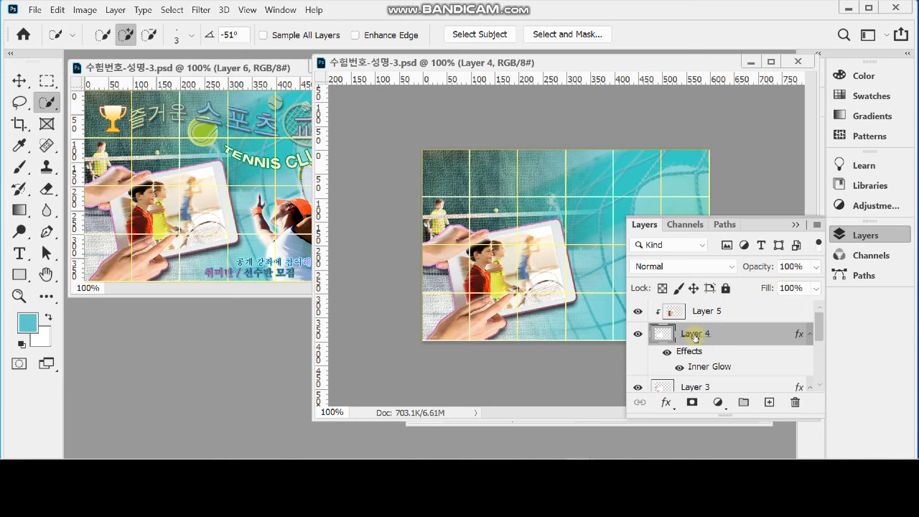
{"action": "key", "text": "ctrl+v"}
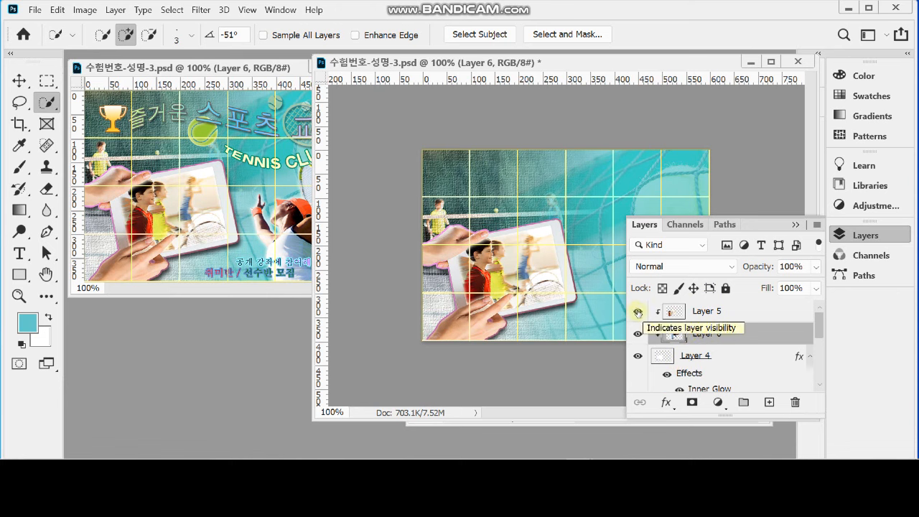
{"action": "left_click", "coordinate": [637, 312]}
{"action": "left_click", "coordinate": [637, 313]}
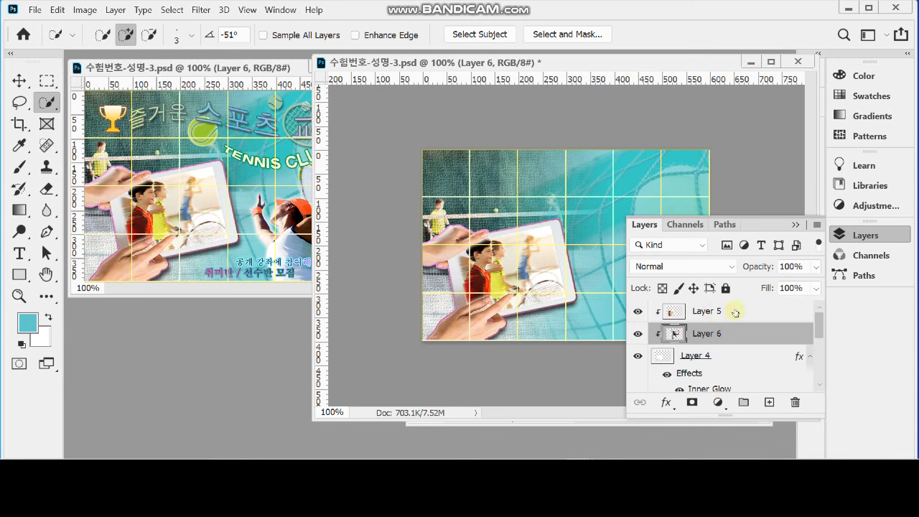
{"action": "key", "text": "ctrl+z"}
{"action": "key", "text": "ctrl+z"}
{"action": "key", "text": "ctrl+z"}
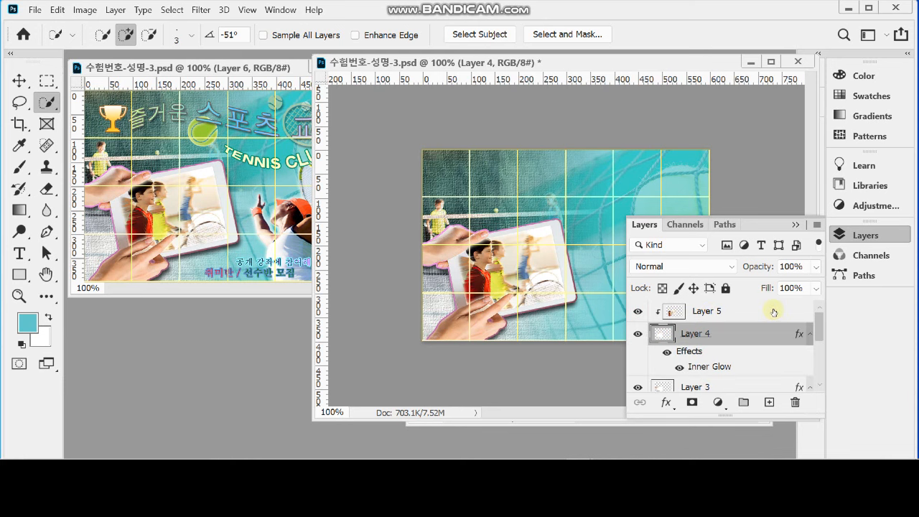
Step: Paste the tennis player cutout as a new unclipped layer above Layer 5
{"action": "left_click", "coordinate": [738, 311]}
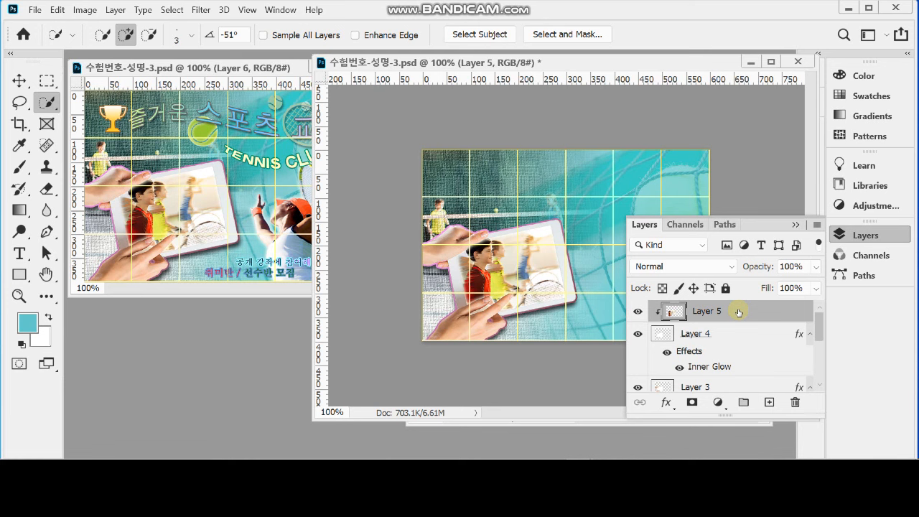
{"action": "key", "text": "ctrl+shift+z"}
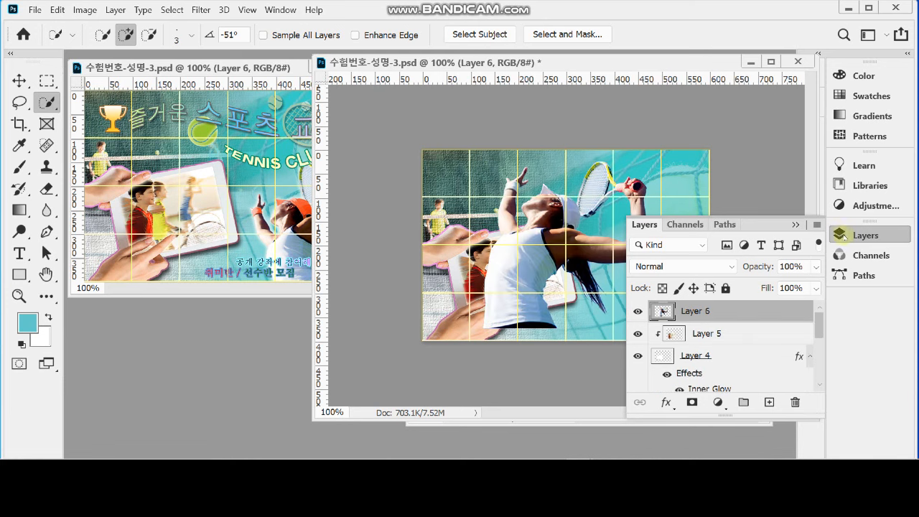
{"action": "left_click", "coordinate": [843, 235]}
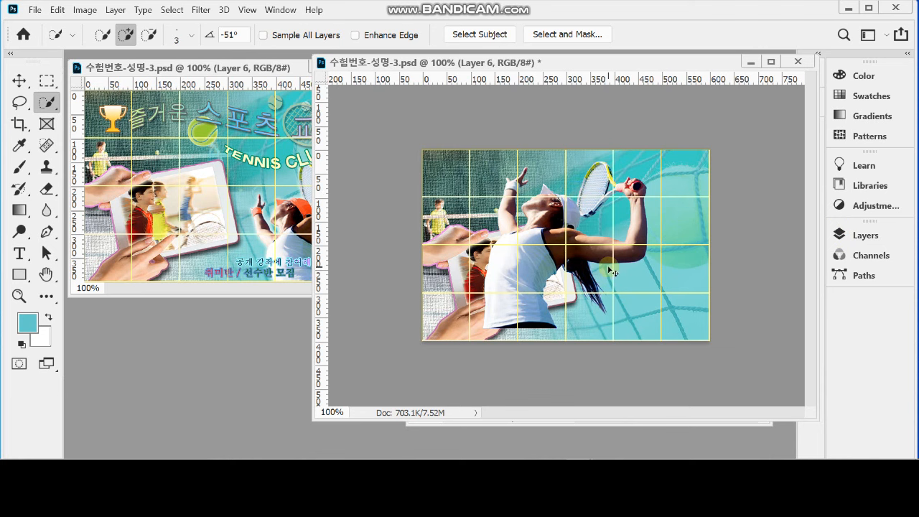
Step: Scale the tennis player down into the poster's lower-right corner, add an Outer Glow to Layer 6, and save the document
{"action": "key", "text": "ctrl+t"}
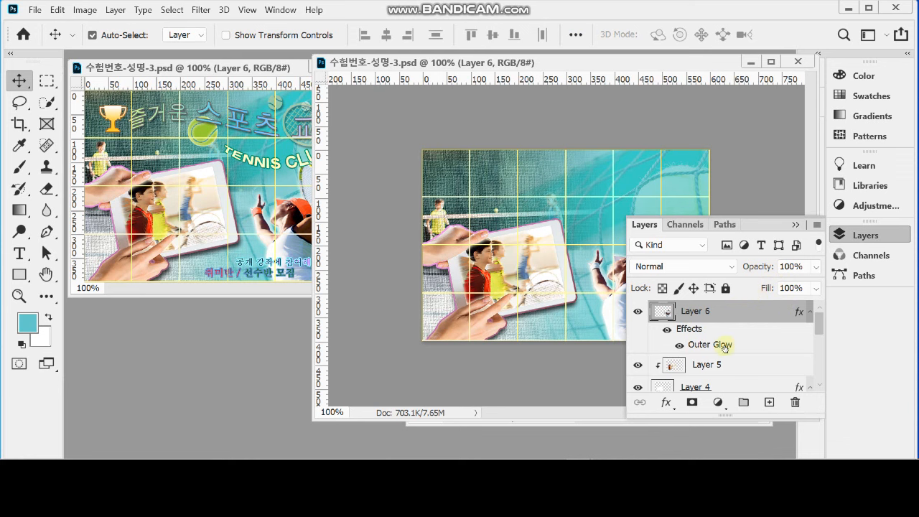
{"action": "left_click", "coordinate": [863, 235]}
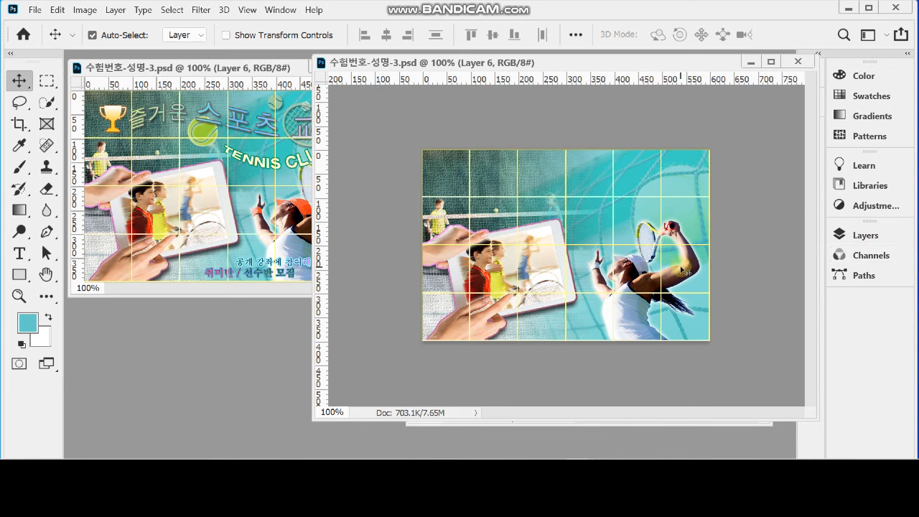
Step: Compare the player's cap and wristband on Layer 6 with those in the finished reference poster at 200% zoom
{"action": "left_click", "coordinate": [650, 295], "text": "ctrl"}
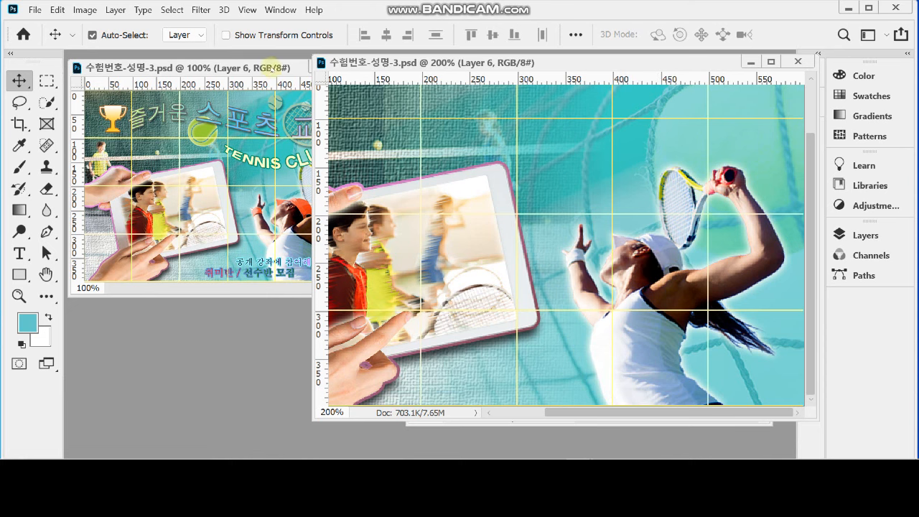
{"action": "left_click", "coordinate": [270, 68]}
{"action": "left_click", "coordinate": [314, 229], "text": "ctrl"}
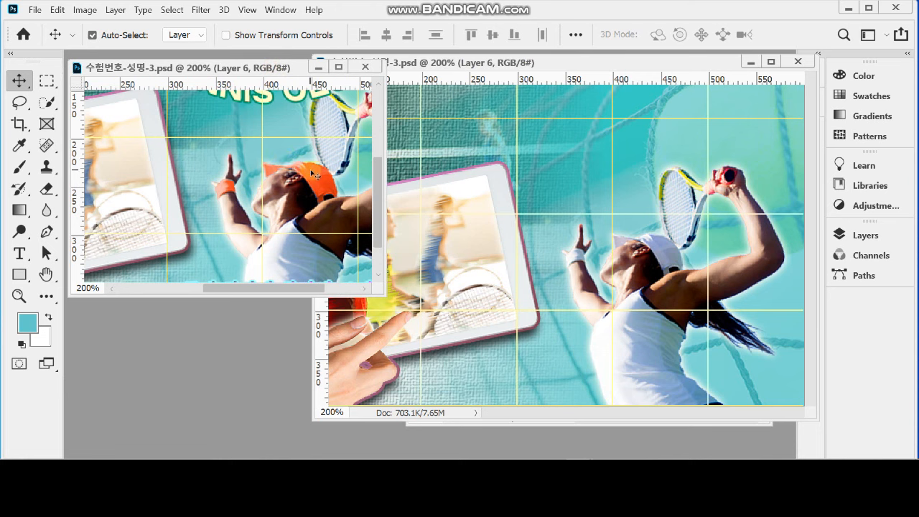
{"action": "key", "text": "ctrl+minus"}
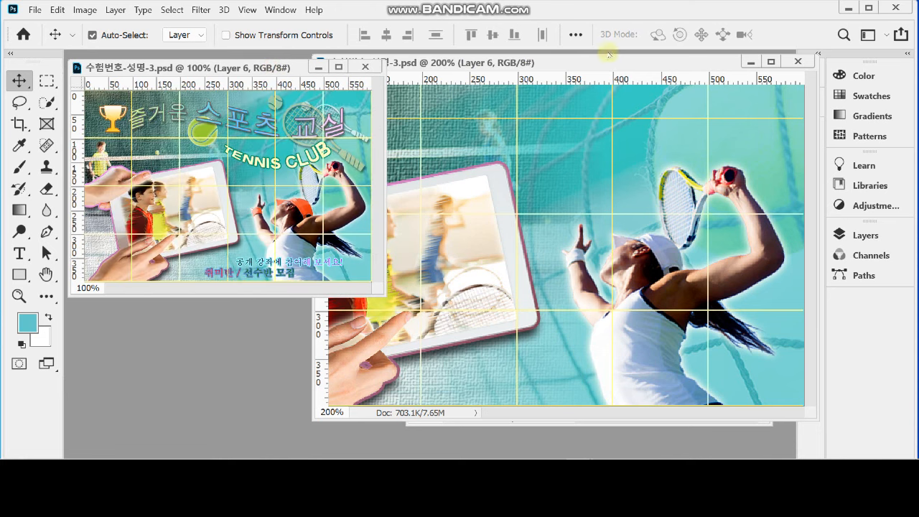
{"action": "left_click", "coordinate": [571, 71]}
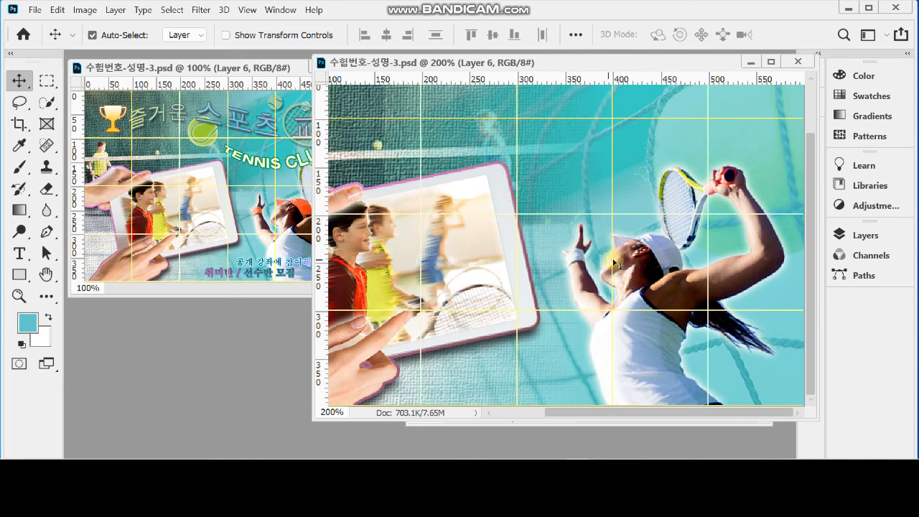
{"action": "left_click", "coordinate": [865, 236]}
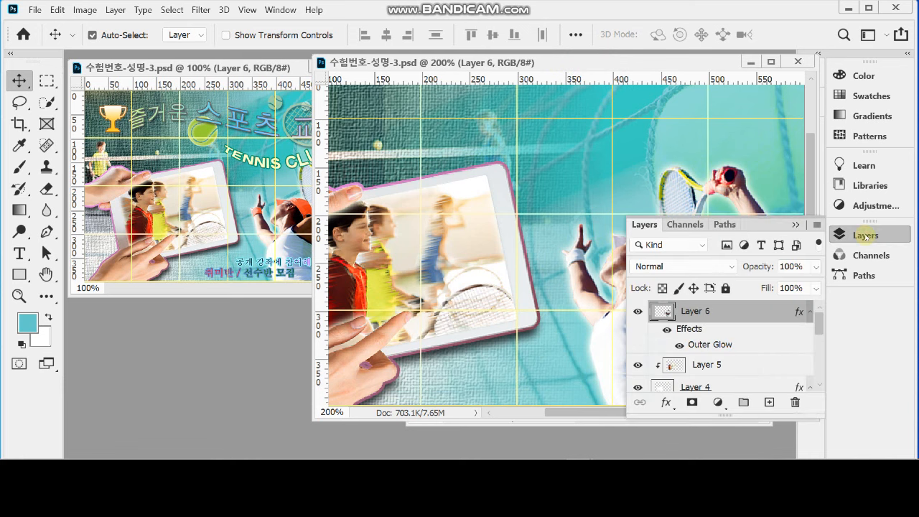
Step: Load the outline of the tennis player's layer, Layer 6, as a selection
{"action": "left_click", "coordinate": [865, 235]}
{"action": "left_click", "coordinate": [864, 235]}
{"action": "left_click", "coordinate": [665, 313], "text": "ctrl"}
{"action": "left_click", "coordinate": [864, 235]}
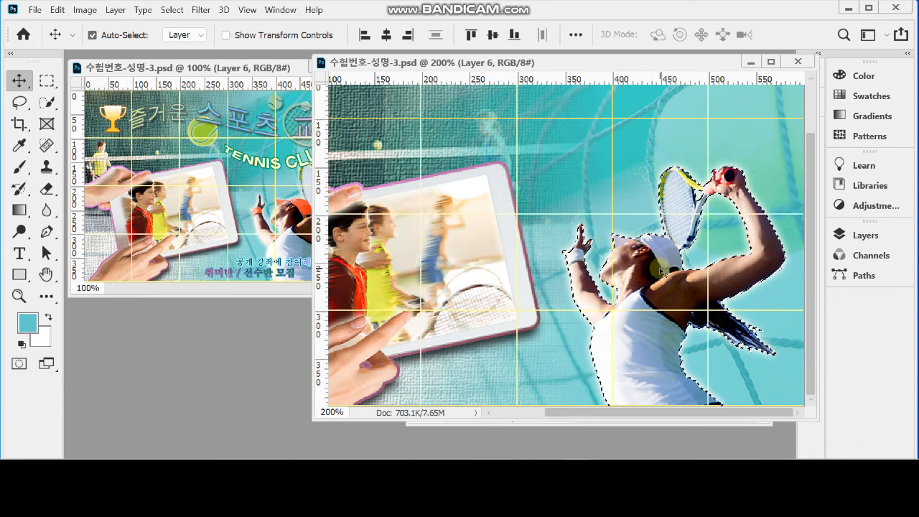
{"action": "scroll", "coordinate": [661, 270], "scroll_direction": "up", "scroll_amount": 1}
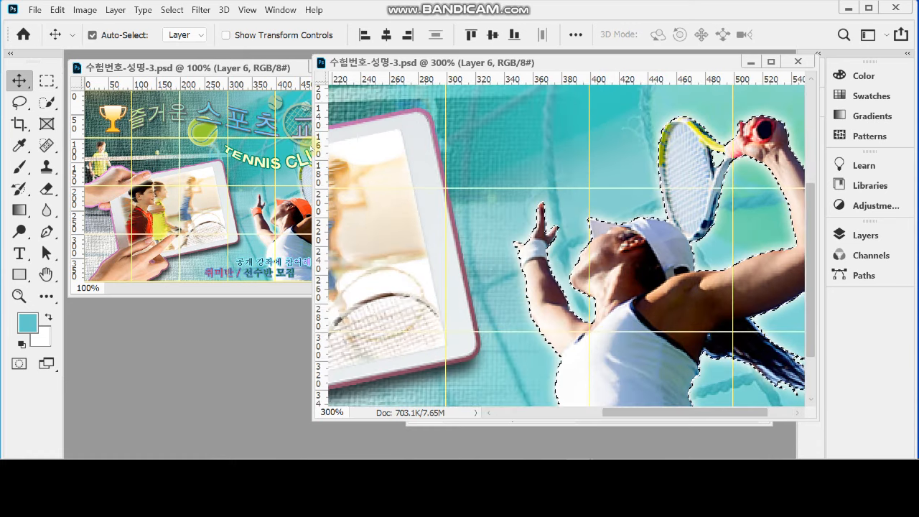
Step: Switch to the Polygonal Lasso tool and set it to intersect with the existing selection
{"action": "left_click", "coordinate": [16, 103]}
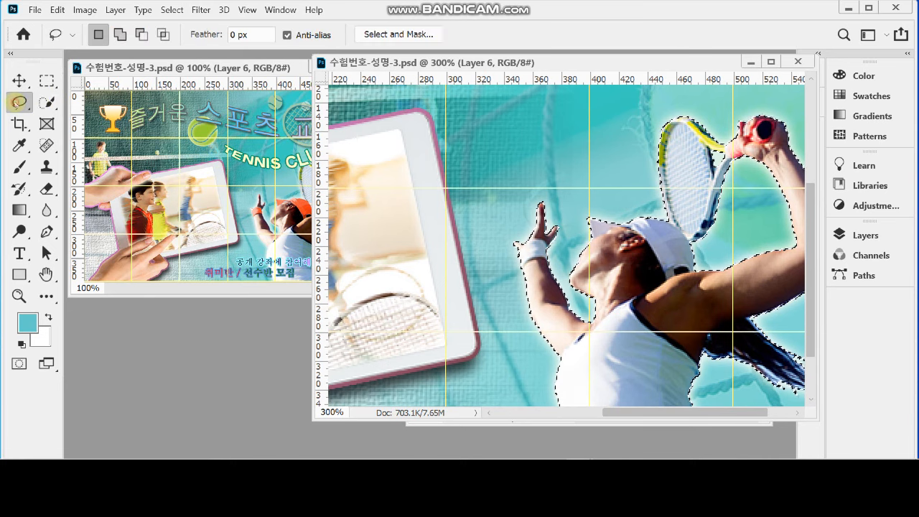
{"action": "right_click", "coordinate": [16, 105]}
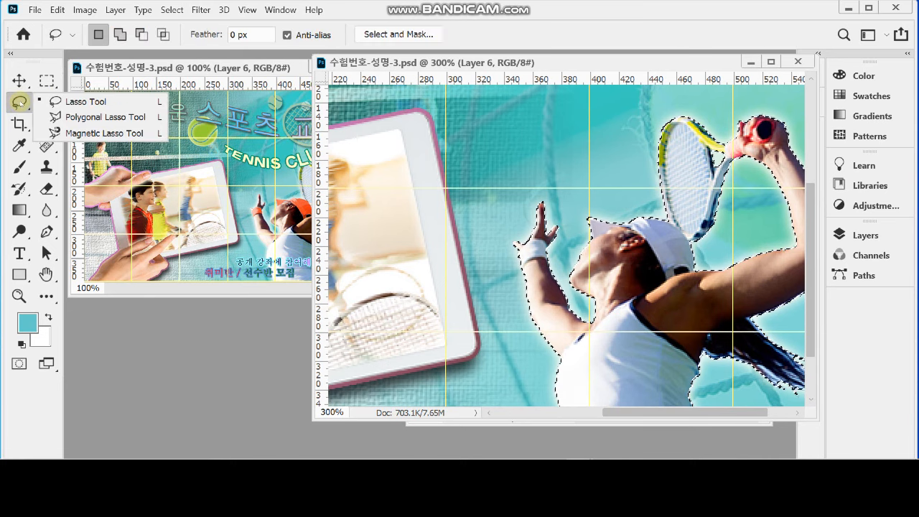
{"action": "left_click", "coordinate": [79, 117]}
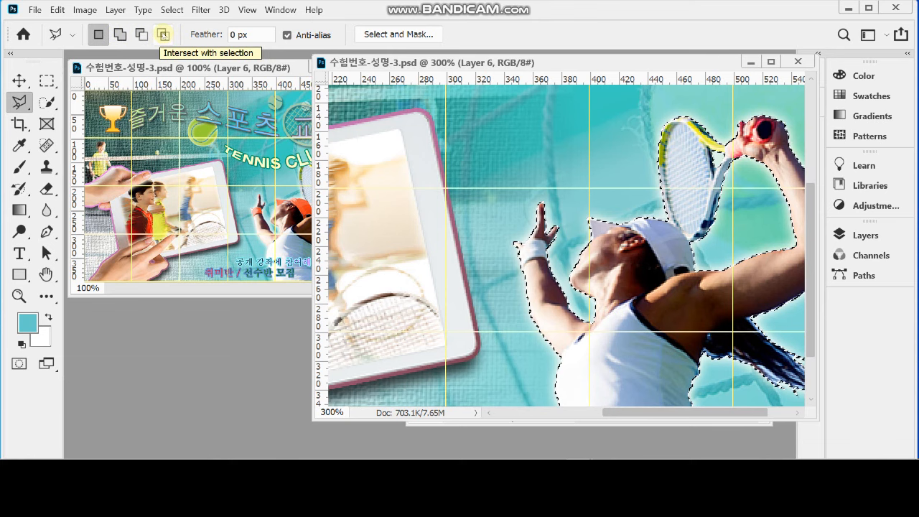
{"action": "left_click", "coordinate": [164, 34]}
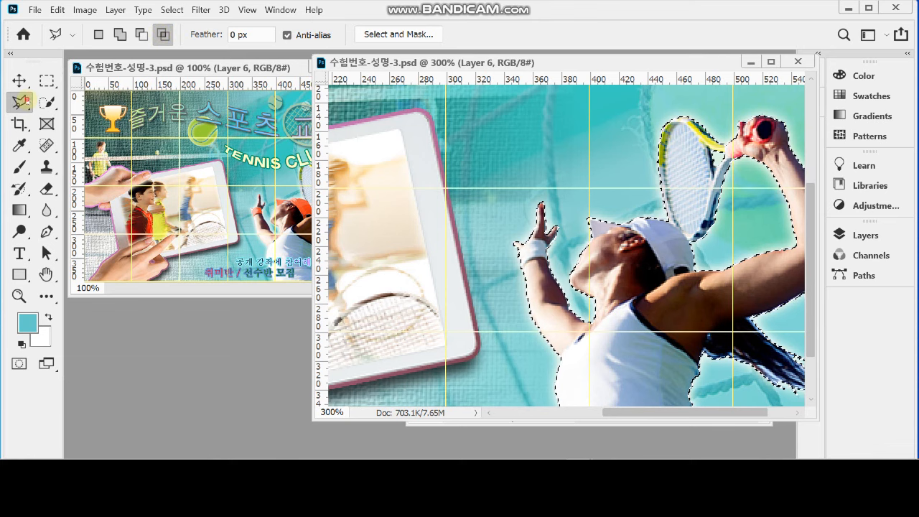
{"action": "right_click", "coordinate": [29, 102]}
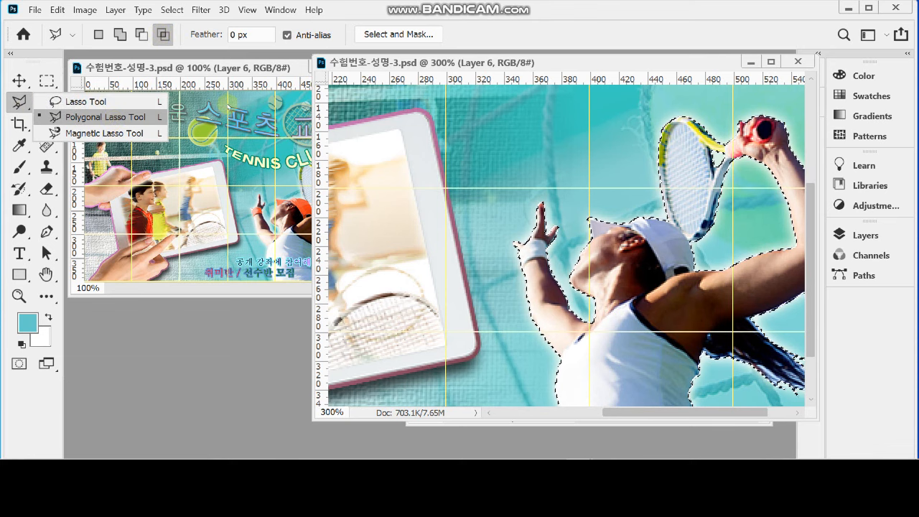
{"action": "left_click", "coordinate": [499, 34]}
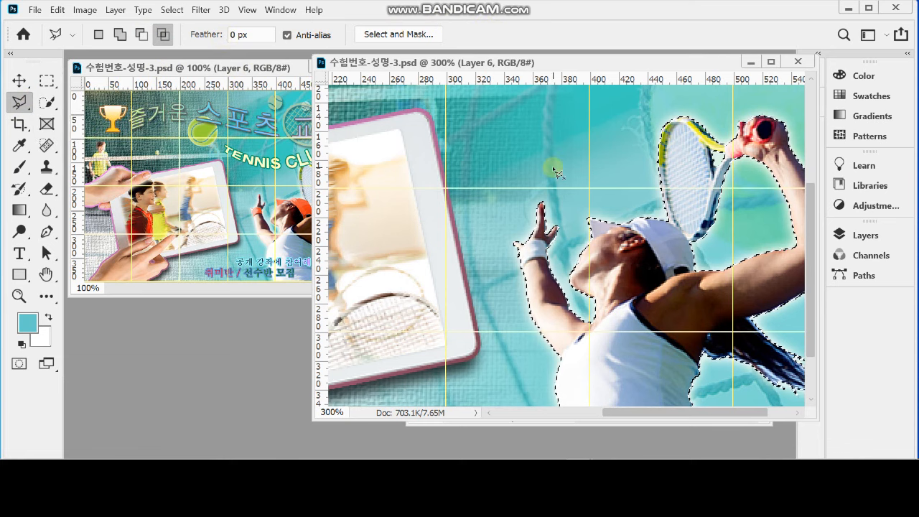
Step: Try to restrict the selection to the player's white wristband with a polygonal outline
{"action": "scroll", "coordinate": [516, 252], "scroll_direction": "up", "scroll_amount": 2}
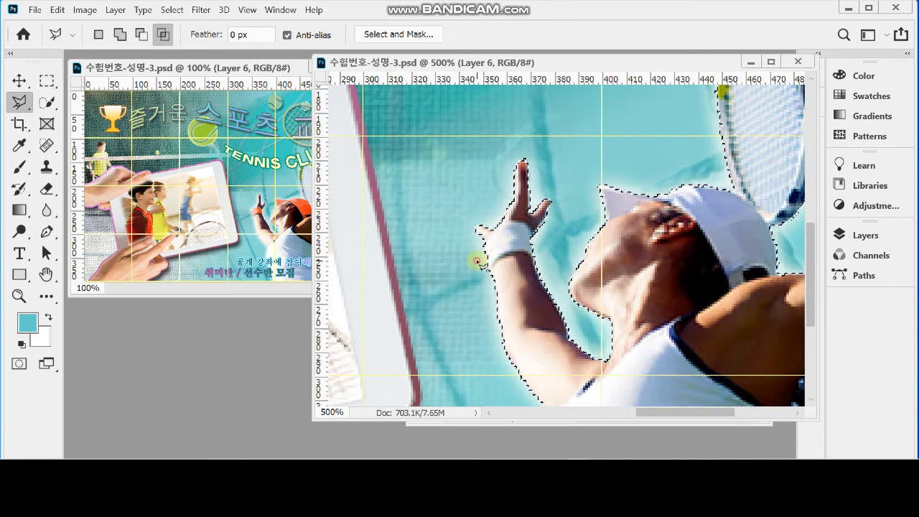
{"action": "left_click", "coordinate": [476, 260]}
{"action": "left_click", "coordinate": [494, 231]}
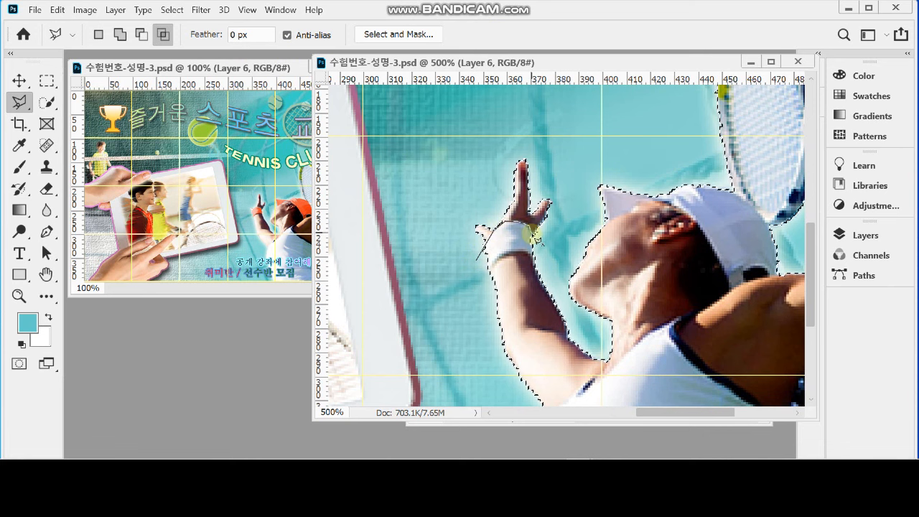
{"action": "left_click", "coordinate": [542, 257]}
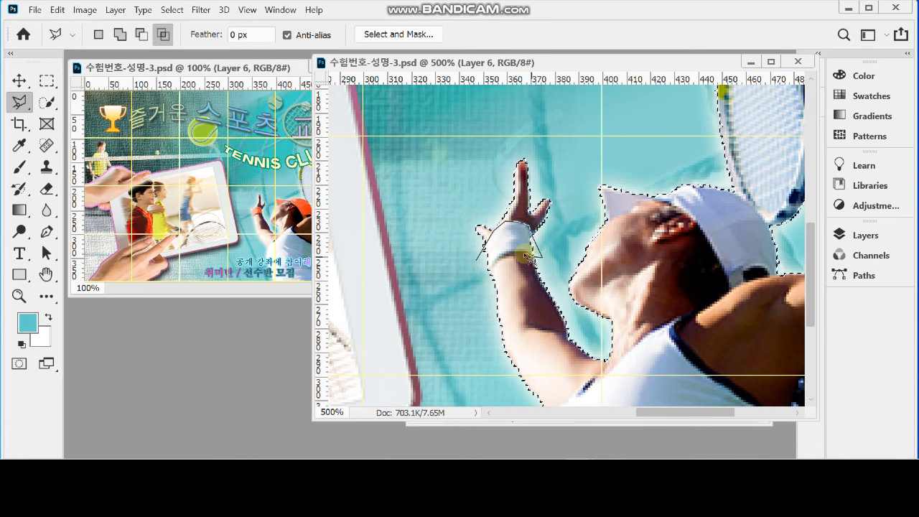
{"action": "left_click", "coordinate": [502, 257]}
{"action": "left_click", "coordinate": [472, 285]}
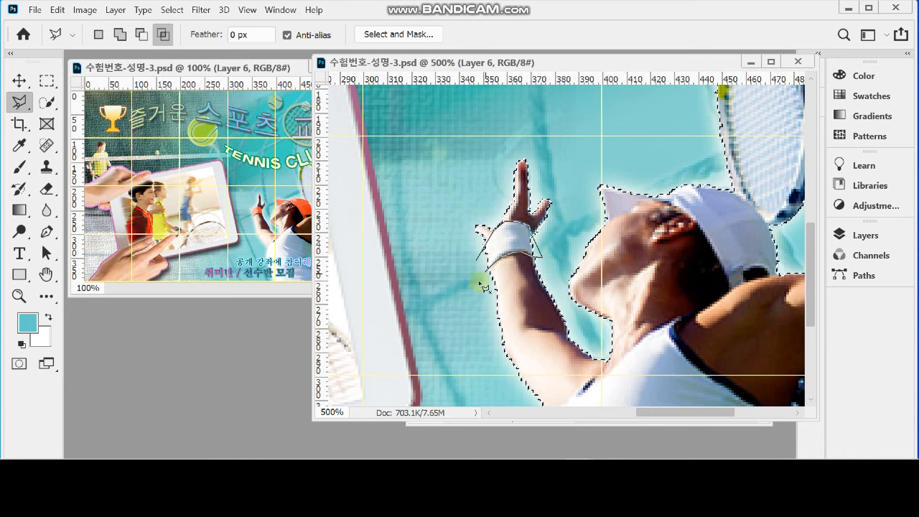
{"action": "double_click", "coordinate": [445, 267]}
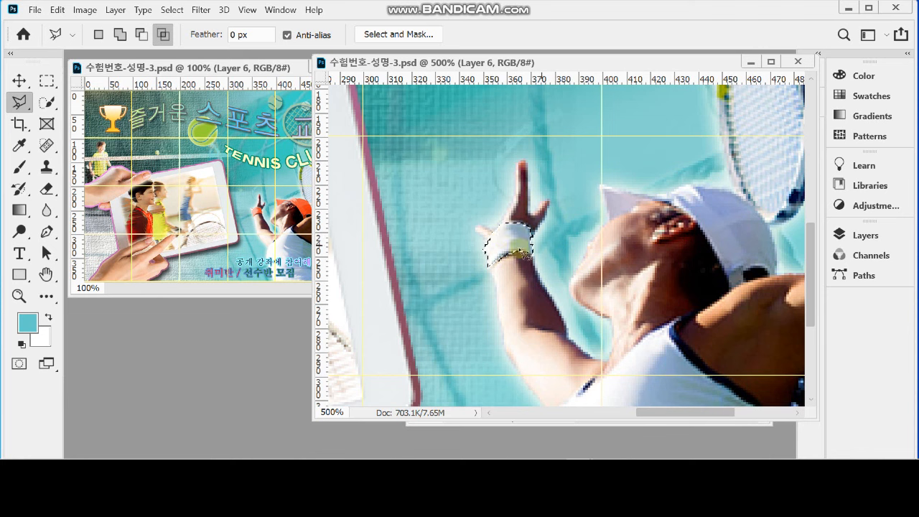
{"action": "key", "text": "ctrl+z"}
Step: Intersect the selection with one polygonal outline tracing the player's wristband and white cap, so only those two areas are selected
{"action": "left_click", "coordinate": [480, 283]}
{"action": "left_click", "coordinate": [497, 259]}
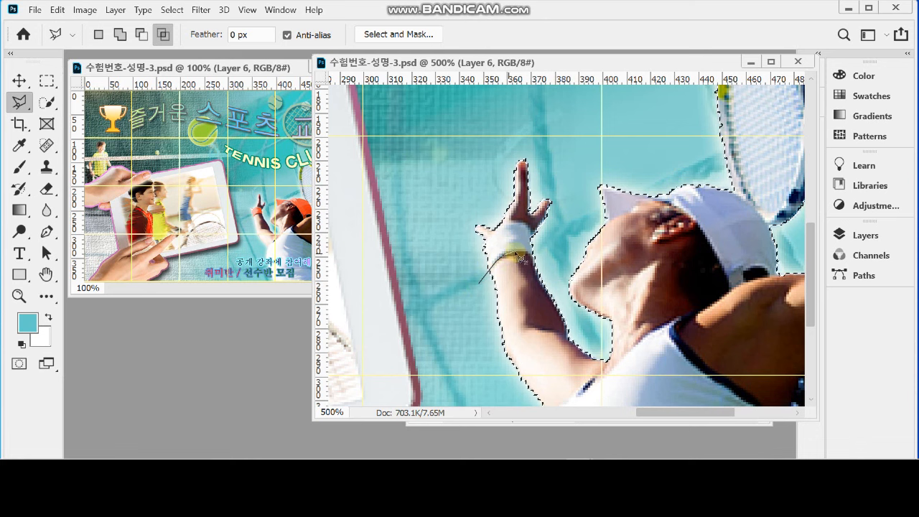
{"action": "left_click", "coordinate": [538, 259]}
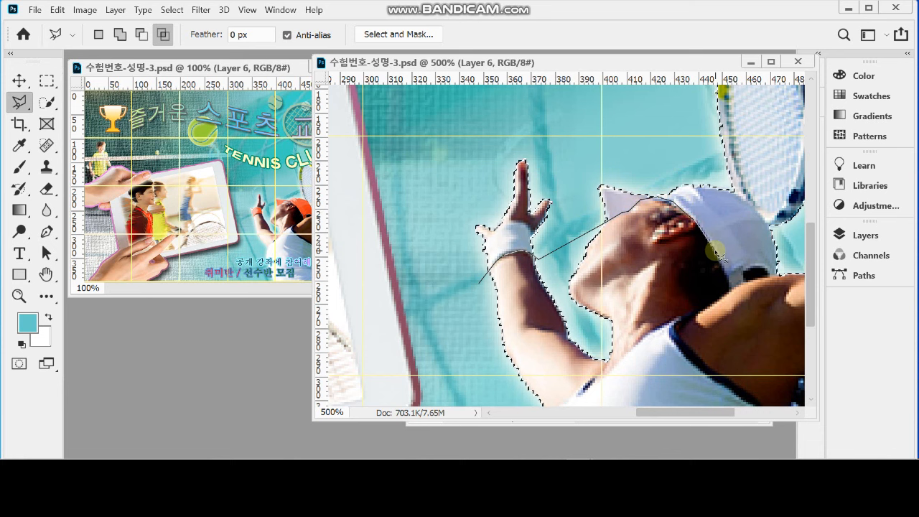
{"action": "left_click", "coordinate": [731, 290]}
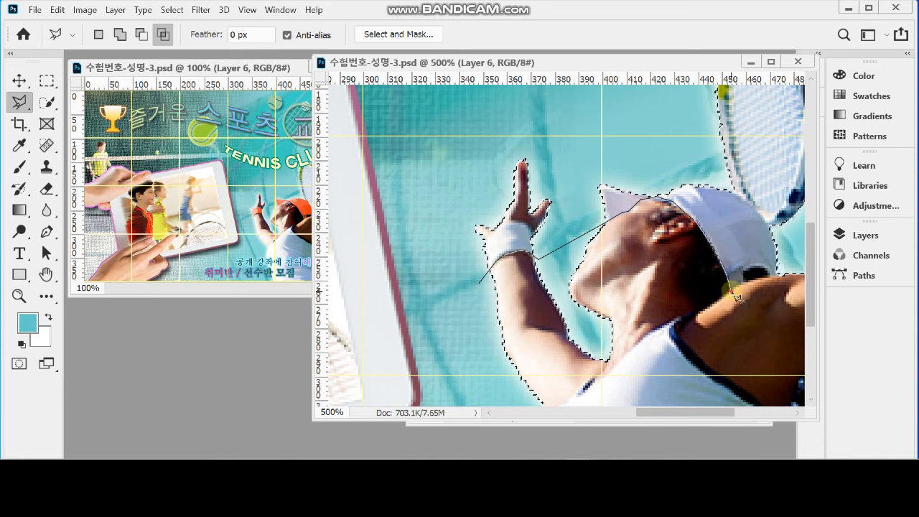
{"action": "left_click", "coordinate": [779, 274]}
{"action": "left_click", "coordinate": [787, 247]}
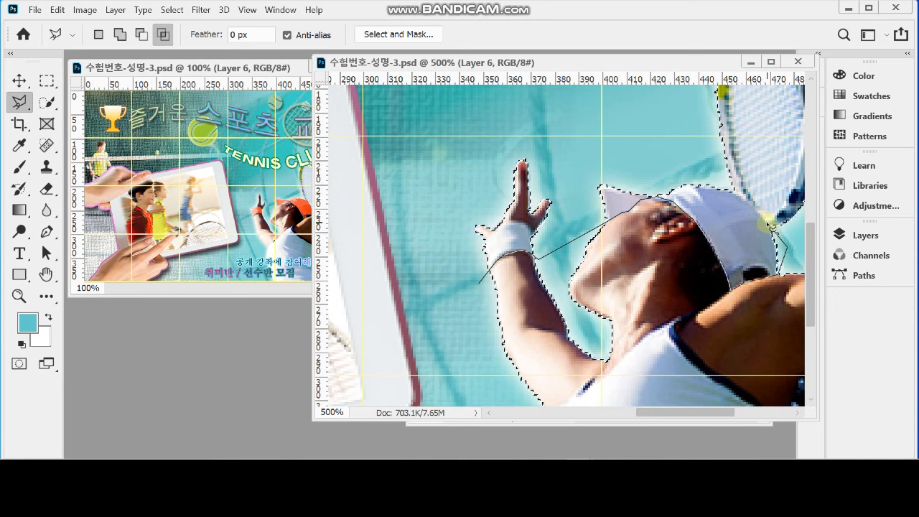
{"action": "left_click", "coordinate": [734, 192]}
{"action": "left_click", "coordinate": [642, 147]}
{"action": "left_click", "coordinate": [577, 188]}
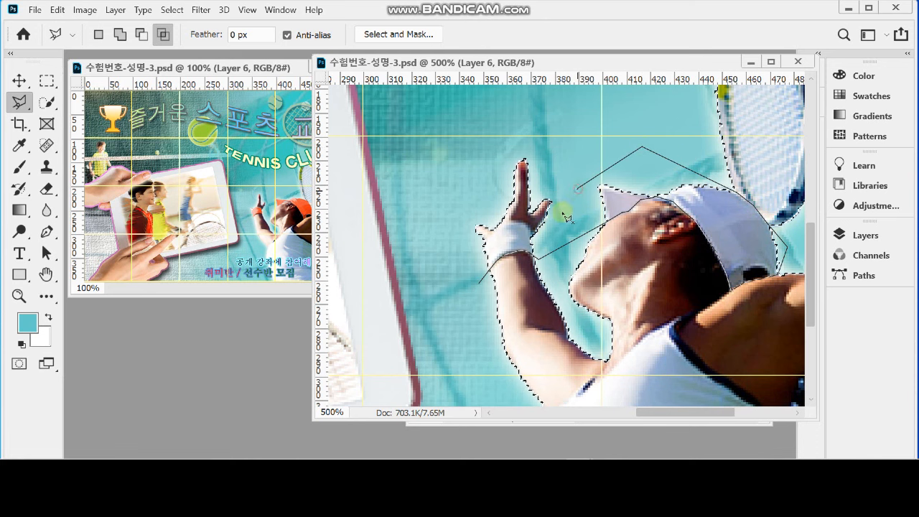
{"action": "left_click", "coordinate": [523, 228]}
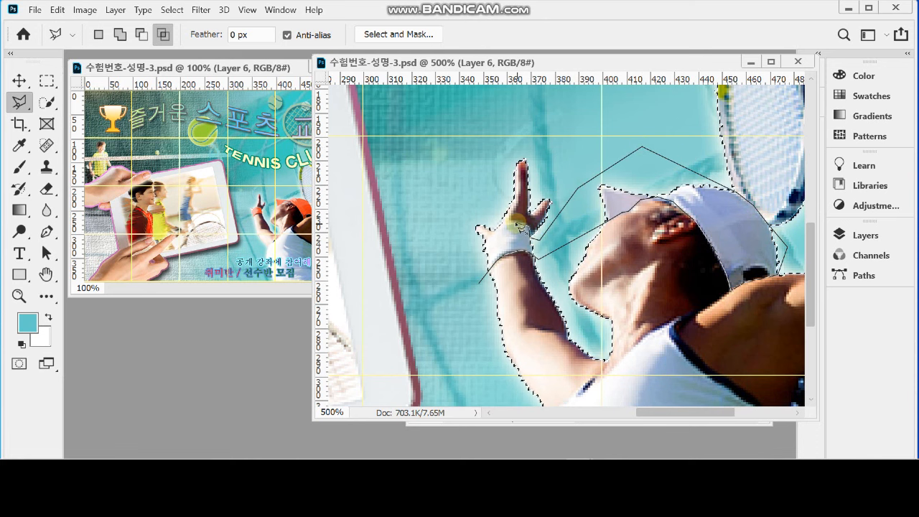
{"action": "left_click", "coordinate": [496, 230]}
{"action": "left_click", "coordinate": [517, 238]}
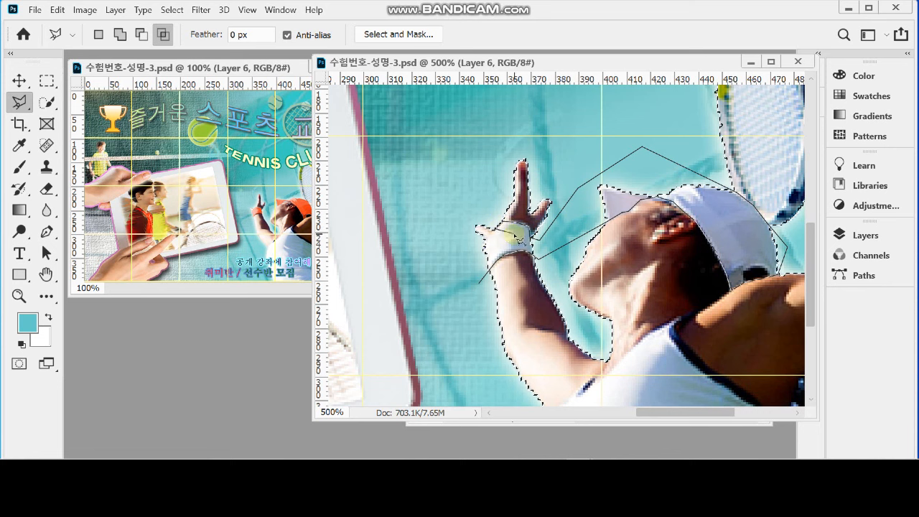
{"action": "left_click", "coordinate": [465, 269]}
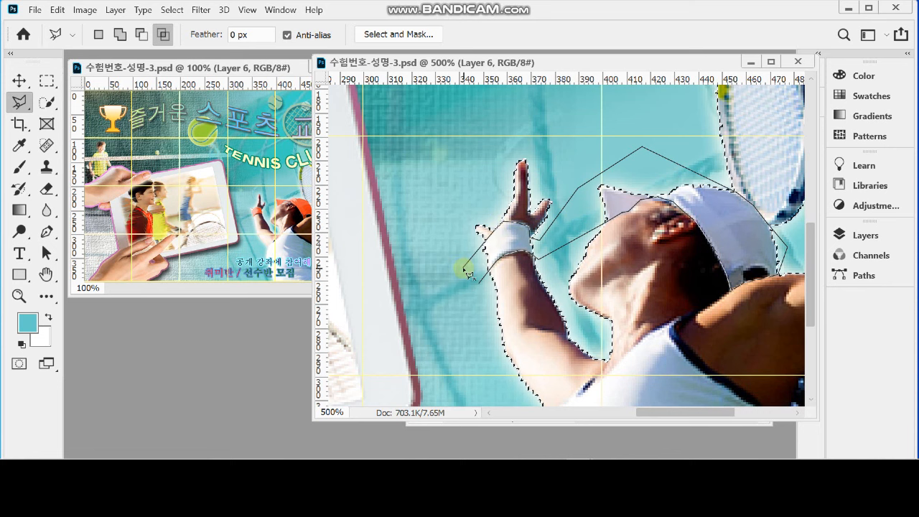
{"action": "double_click", "coordinate": [464, 269]}
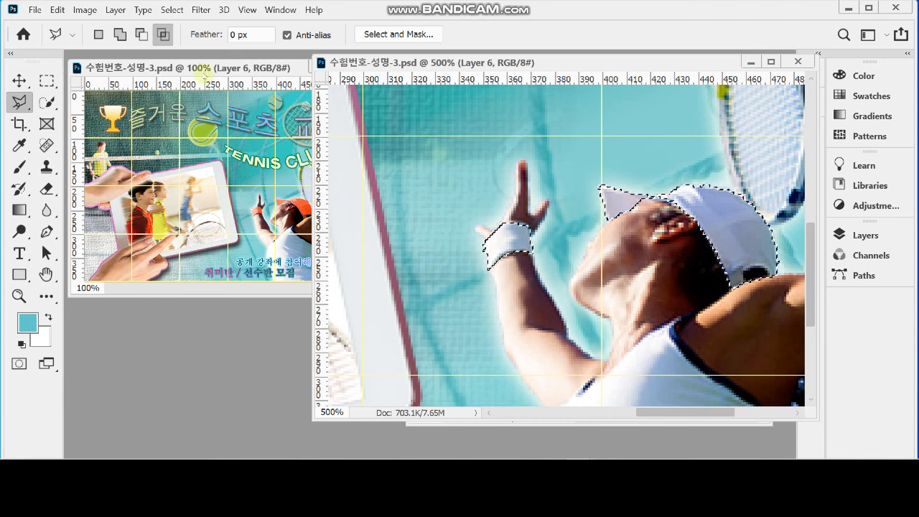
Step: Subtract the dark opening at the back of the cap from the selection with the Polygonal Lasso
{"action": "left_click", "coordinate": [141, 34]}
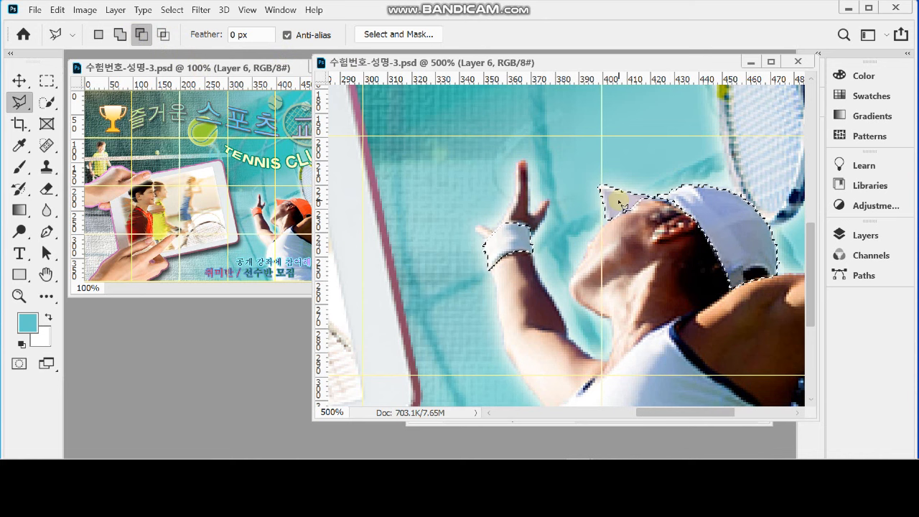
{"action": "left_click", "coordinate": [745, 292]}
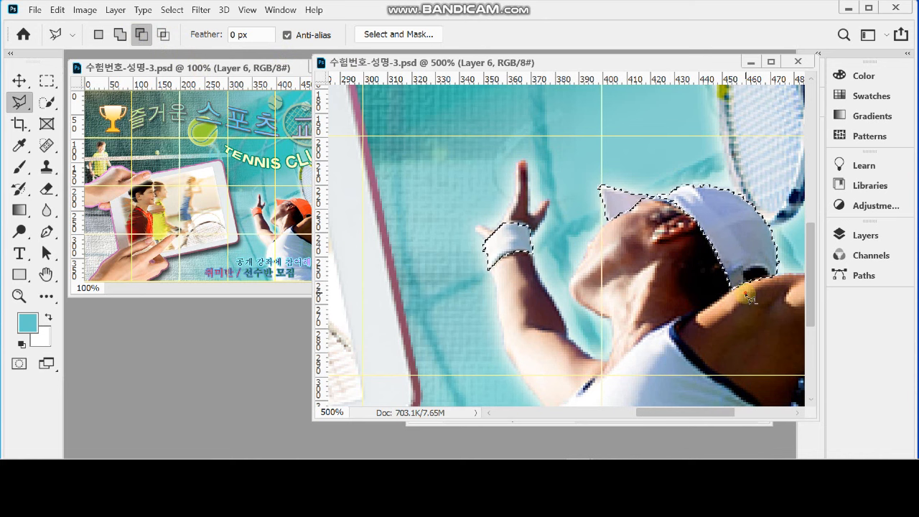
{"action": "left_click", "coordinate": [742, 272]}
{"action": "left_click", "coordinate": [753, 267]}
{"action": "left_click", "coordinate": [765, 270]}
{"action": "double_click", "coordinate": [769, 276]}
{"action": "scroll", "coordinate": [707, 244], "scroll_direction": "down", "scroll_amount": 1}
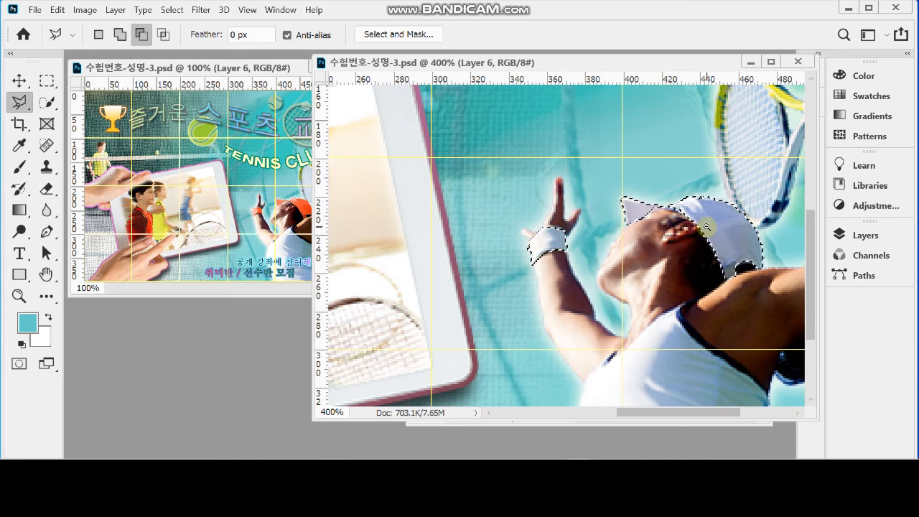
{"action": "scroll", "coordinate": [708, 233], "scroll_direction": "down", "scroll_amount": 1}
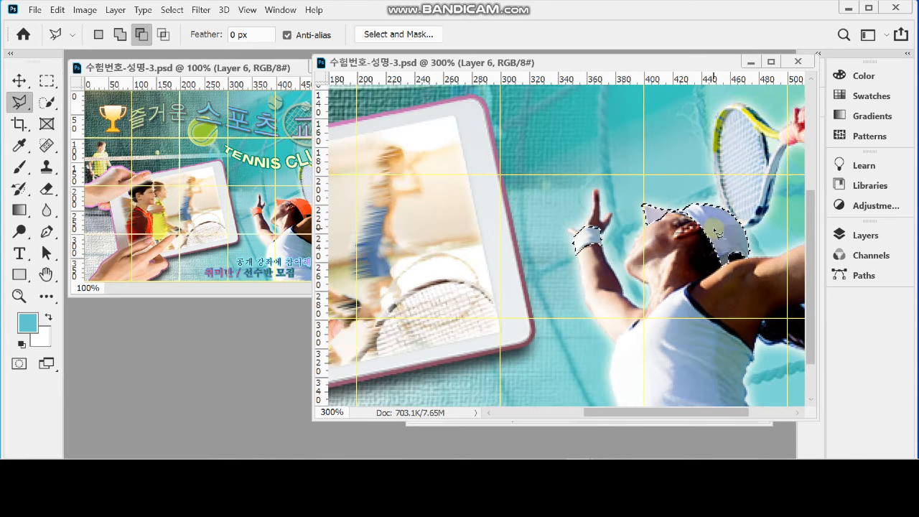
Step: Add a Hue/Saturation adjustment layer above Layer 6 for the selected cap and wristband, with Colorize enabled
{"action": "left_click", "coordinate": [862, 237]}
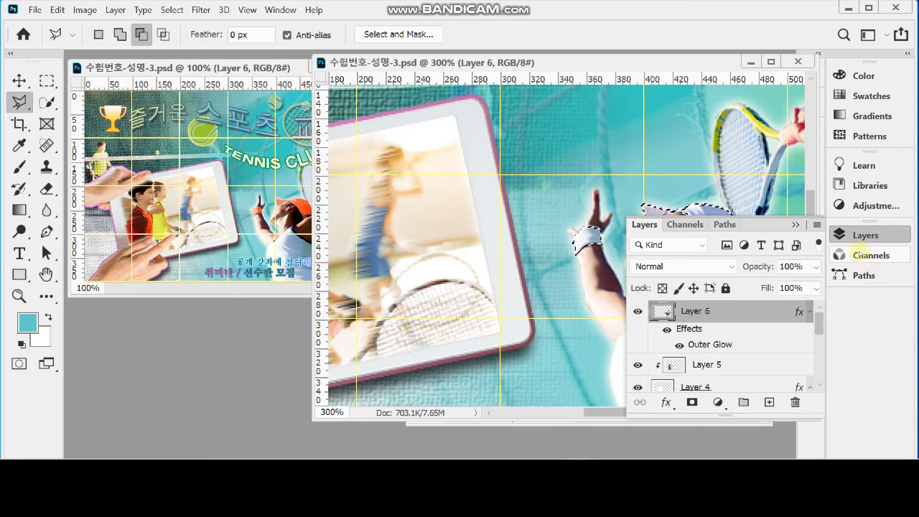
{"action": "left_click", "coordinate": [717, 404]}
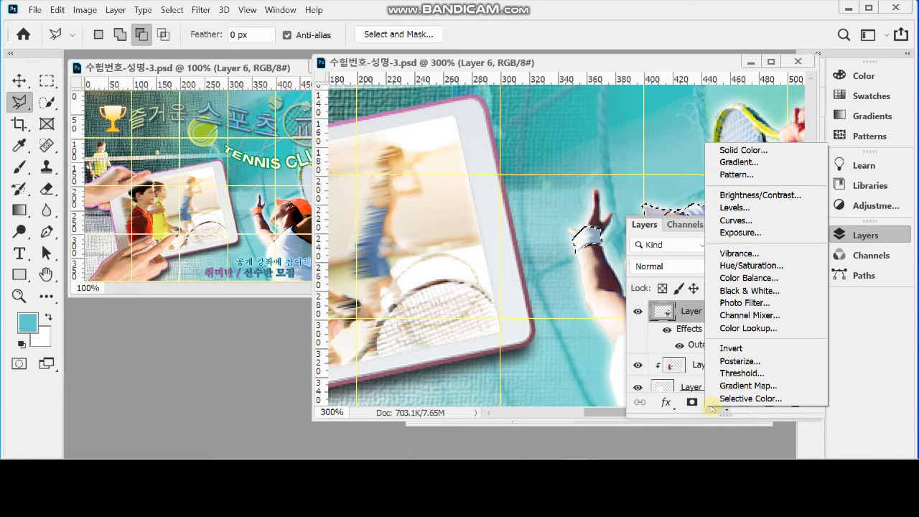
{"action": "left_click", "coordinate": [779, 266]}
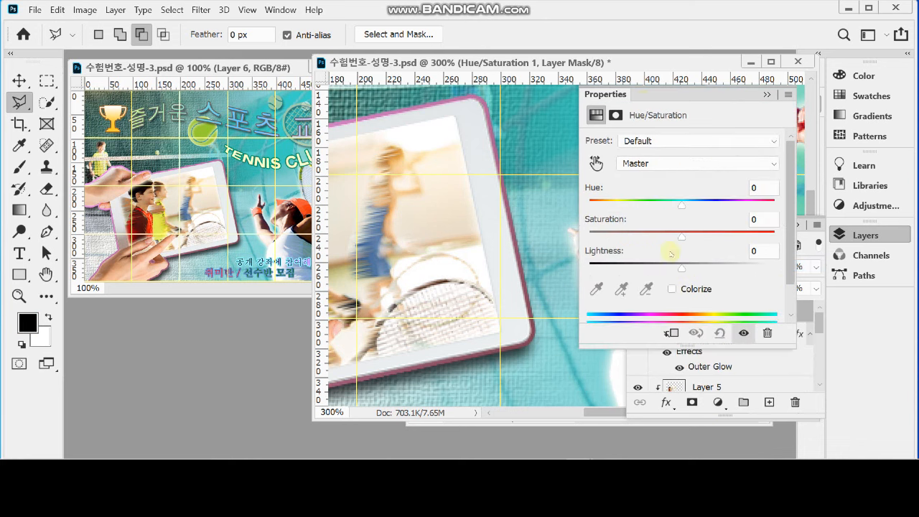
{"action": "left_click_drag", "start_coordinate": [593, 62], "coordinate": [427, 74]}
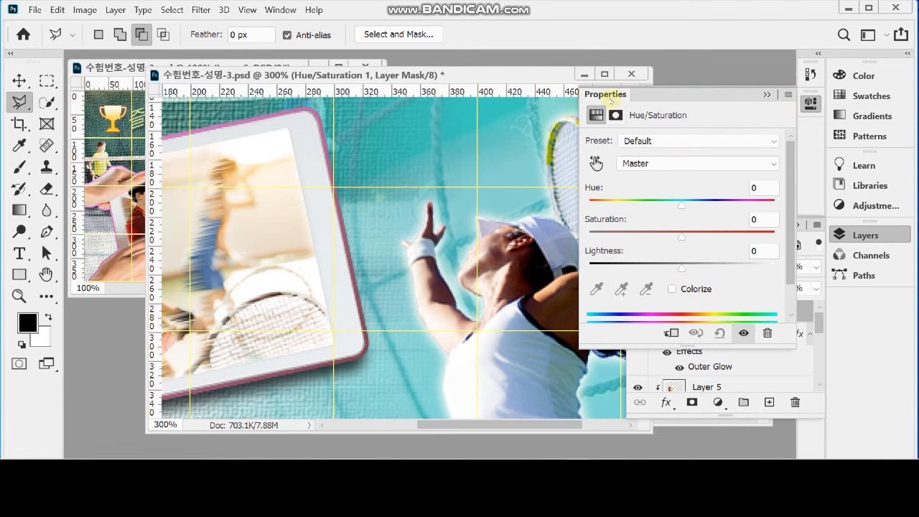
{"action": "left_click", "coordinate": [672, 289]}
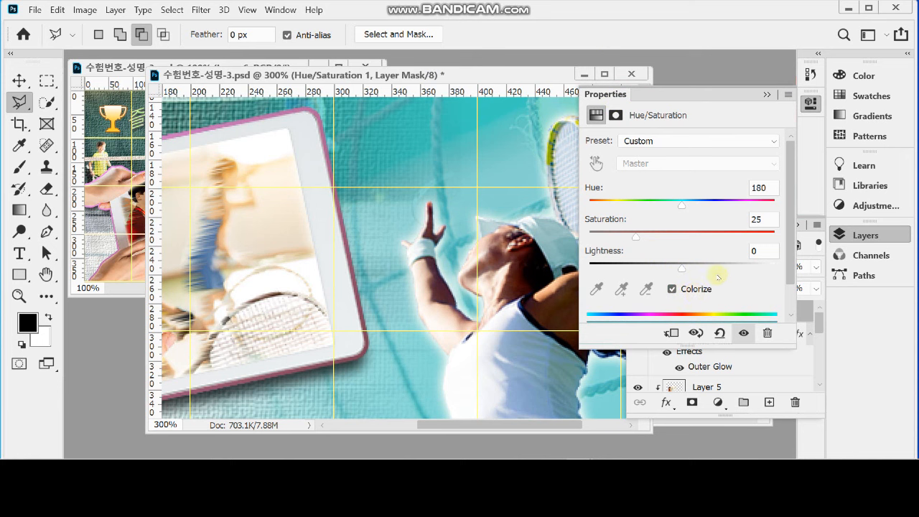
{"action": "left_click", "coordinate": [673, 288]}
{"action": "left_click", "coordinate": [672, 290]}
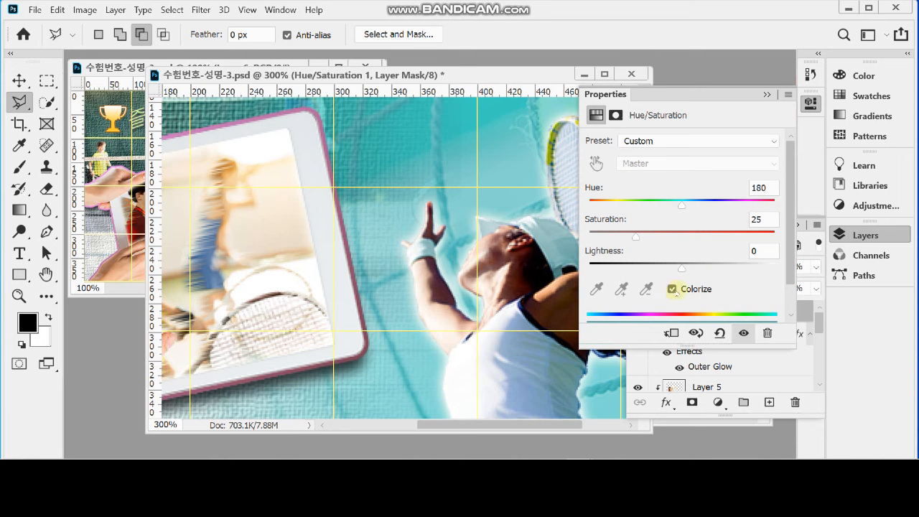
Step: Try an orange tint on the cap and wristband with Hue 21 and Saturation 69
{"action": "left_click", "coordinate": [628, 207]}
{"action": "left_click_drag", "start_coordinate": [628, 206], "coordinate": [601, 206]}
{"action": "left_click_drag", "start_coordinate": [636, 236], "coordinate": [716, 235]}
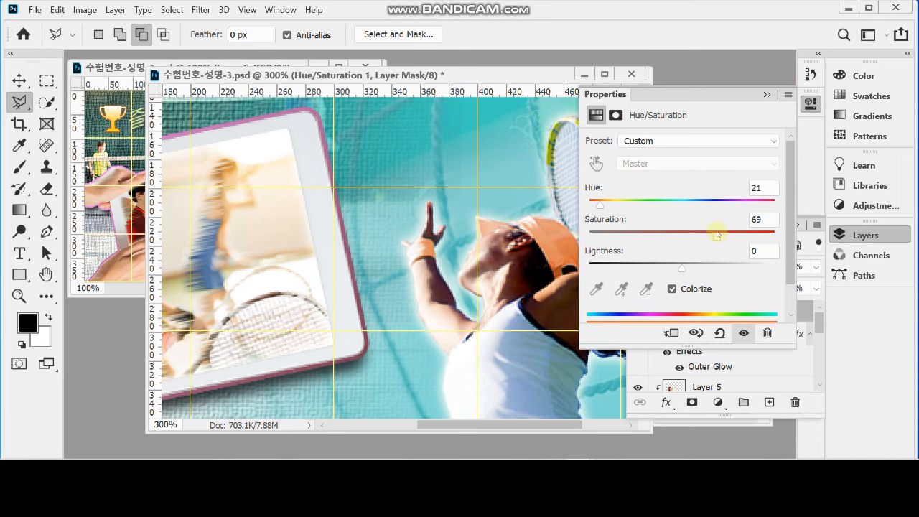
Step: Set the Hue/Saturation adjustment to Hue 10, Saturation 86 and Lightness +1
{"action": "mouse_move", "coordinate": [681, 267]}
{"action": "left_mouse_down"}
{"action": "mouse_move", "coordinate": [668, 270]}
{"action": "mouse_move", "coordinate": [714, 269]}
{"action": "mouse_move", "coordinate": [682, 267]}
{"action": "left_mouse_up"}
{"action": "left_click", "coordinate": [762, 188]}
{"action": "type", "text": "10"}
{"action": "key", "text": "Tab"}
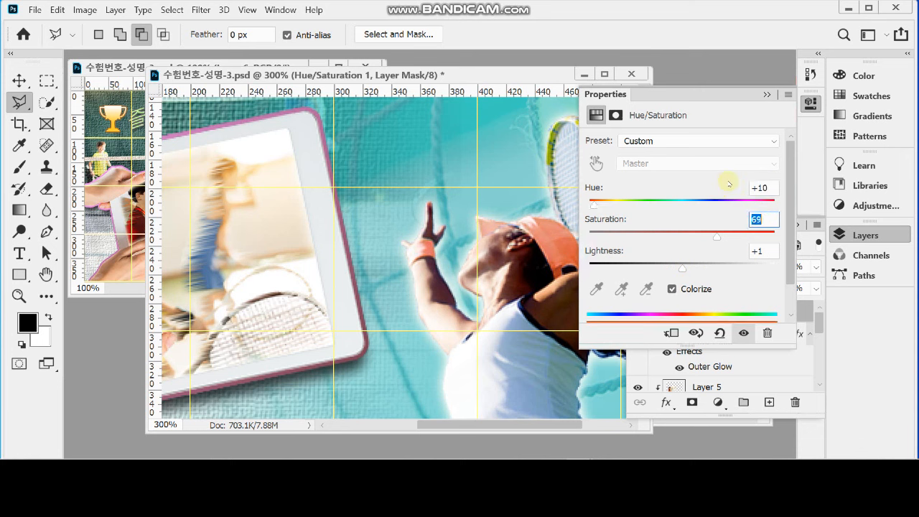
{"action": "type", "text": "86"}
{"action": "key", "text": "Tab"}
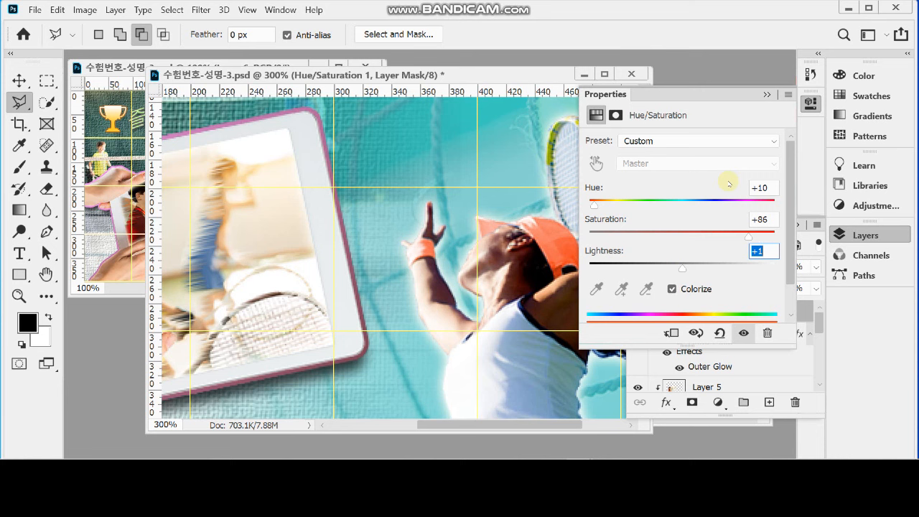
Step: Set the Lightness of the cap and wristband's Hue/Saturation adjustment to -15 and close its properties
{"action": "type", "text": "-15"}
{"action": "key", "text": "Tab"}
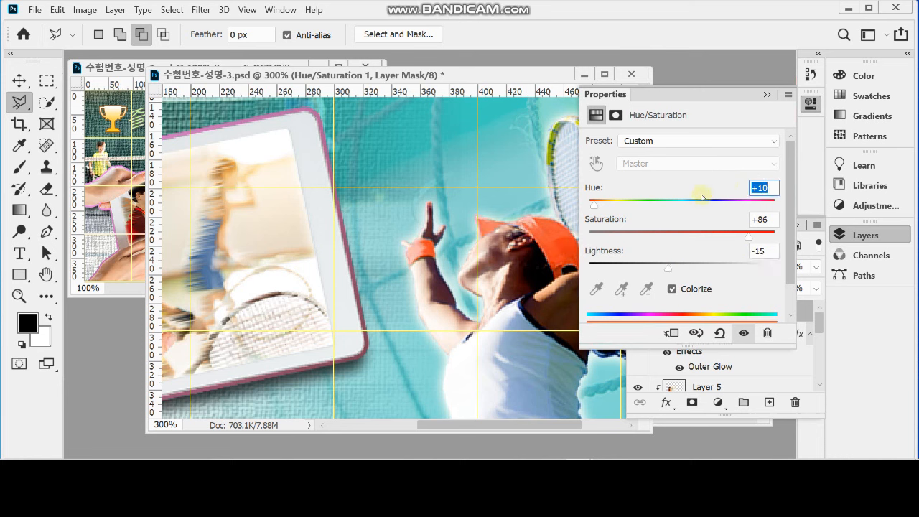
{"action": "left_click", "coordinate": [868, 235]}
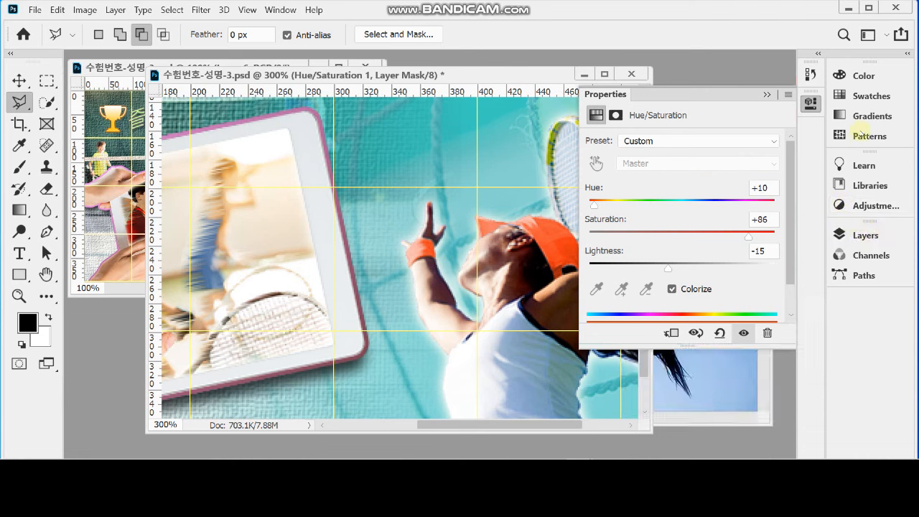
{"action": "left_click", "coordinate": [811, 102]}
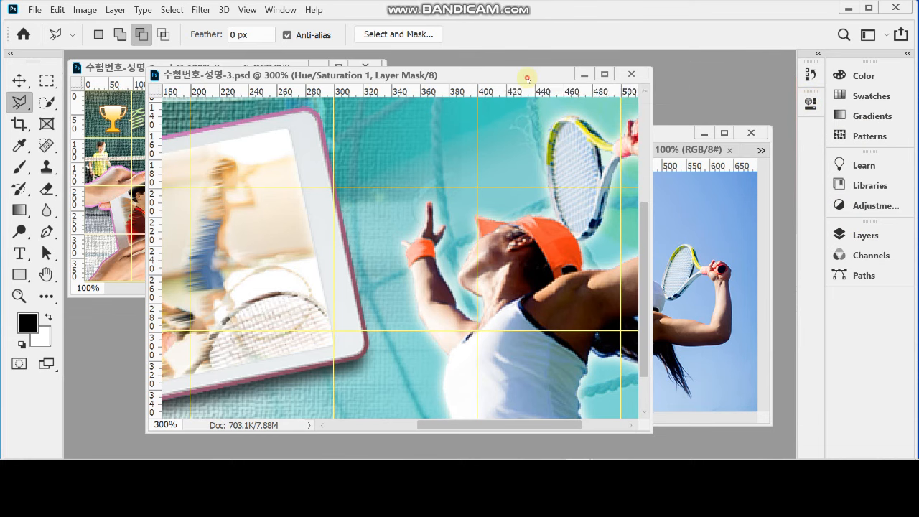
Step: Make Layer 2, the masked background photo, the active layer of the poster
{"action": "left_click_drag", "start_coordinate": [528, 78], "coordinate": [618, 72]}
{"action": "scroll", "coordinate": [626, 248], "scroll_direction": "down", "scroll_amount": 1}
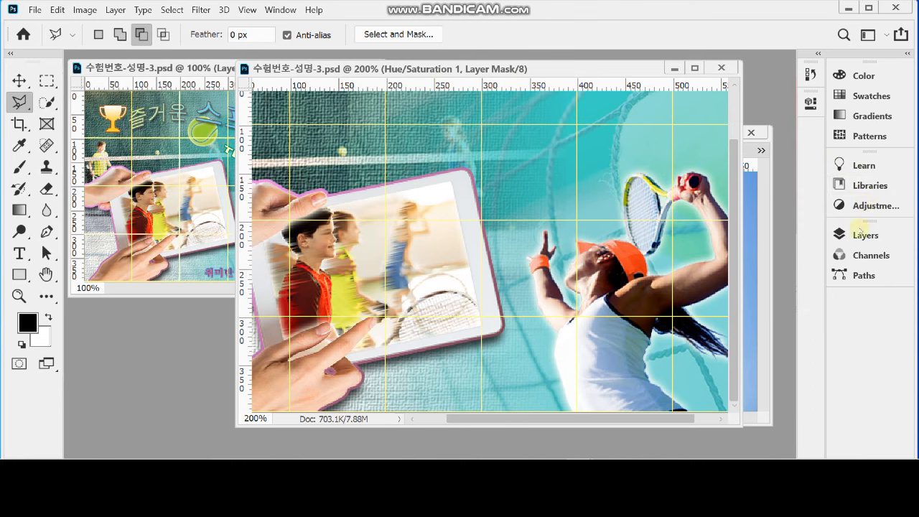
{"action": "left_click", "coordinate": [858, 234]}
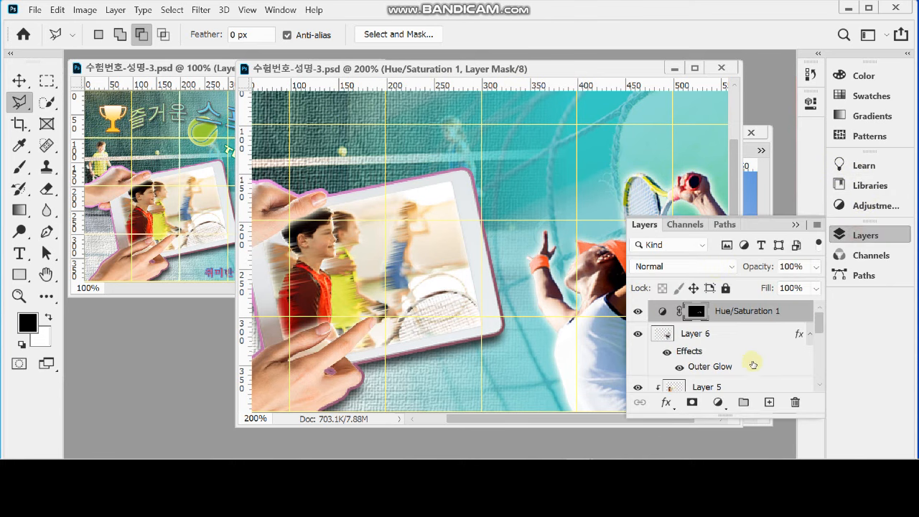
{"action": "scroll", "coordinate": [752, 364], "scroll_direction": "down", "scroll_amount": 1}
{"action": "scroll", "coordinate": [753, 362], "scroll_direction": "up", "scroll_amount": 1}
{"action": "scroll", "coordinate": [757, 361], "scroll_direction": "down", "scroll_amount": 3}
{"action": "scroll", "coordinate": [757, 361], "scroll_direction": "down", "scroll_amount": 4}
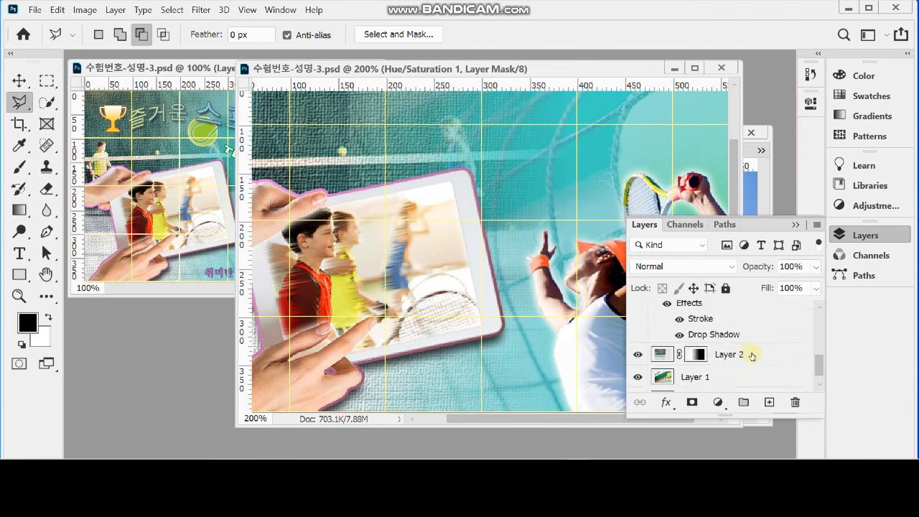
{"action": "left_click", "coordinate": [750, 355]}
{"action": "left_click", "coordinate": [885, 235]}
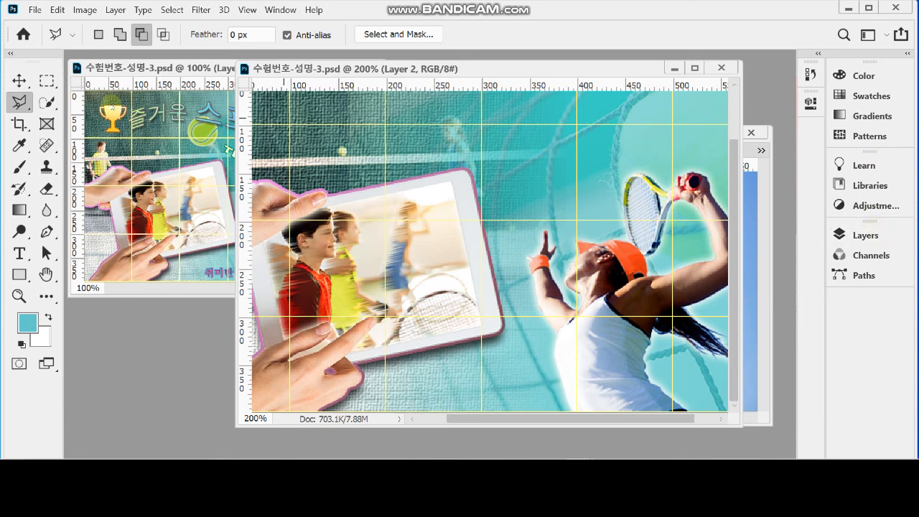
Step: Activate the Custom Shape tool and open the Banners and Awards group within All Legacy Default Shapes
{"action": "left_click", "coordinate": [18, 276]}
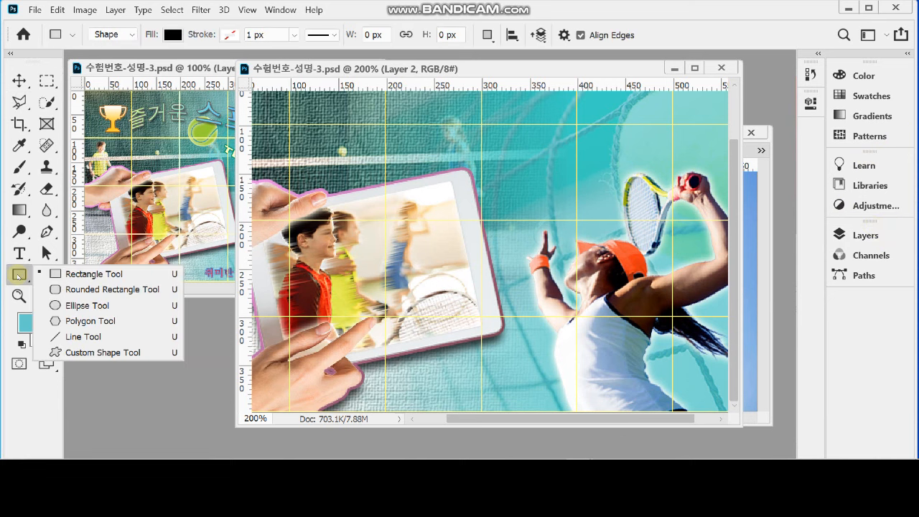
{"action": "left_click", "coordinate": [113, 353]}
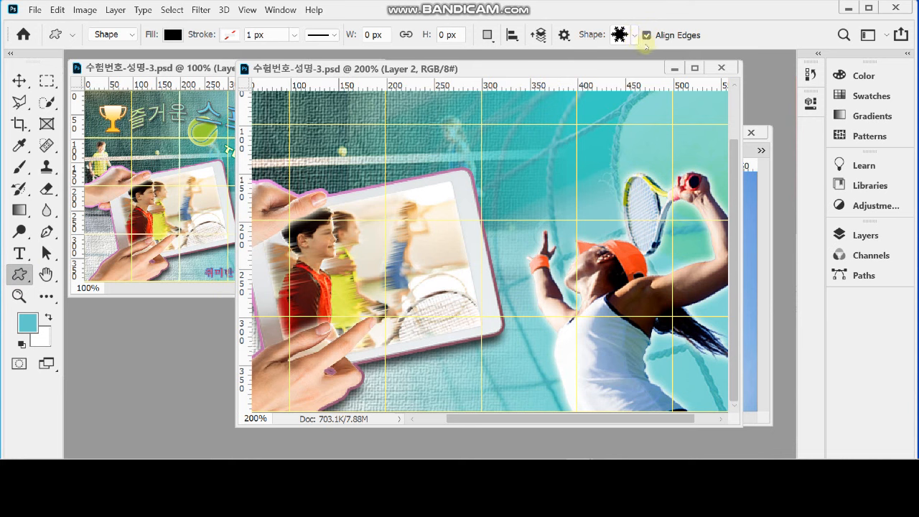
{"action": "left_click", "coordinate": [635, 36]}
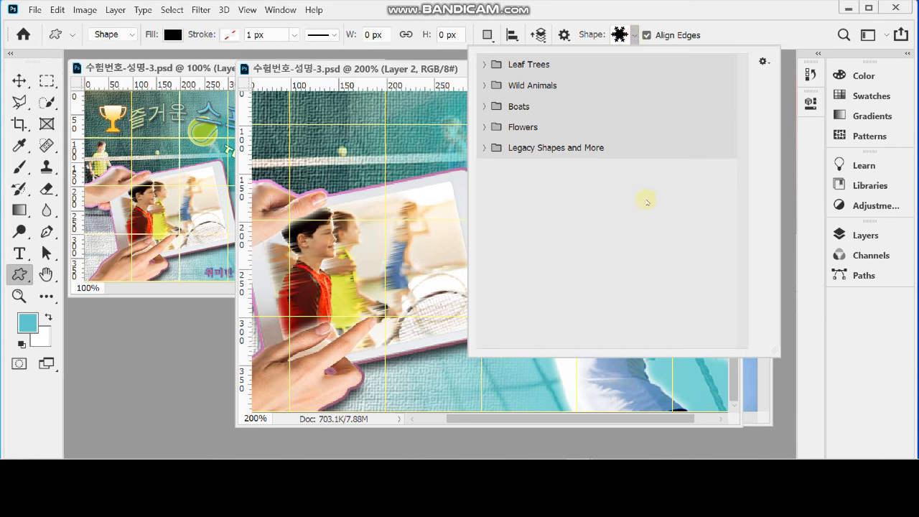
{"action": "left_click", "coordinate": [486, 148]}
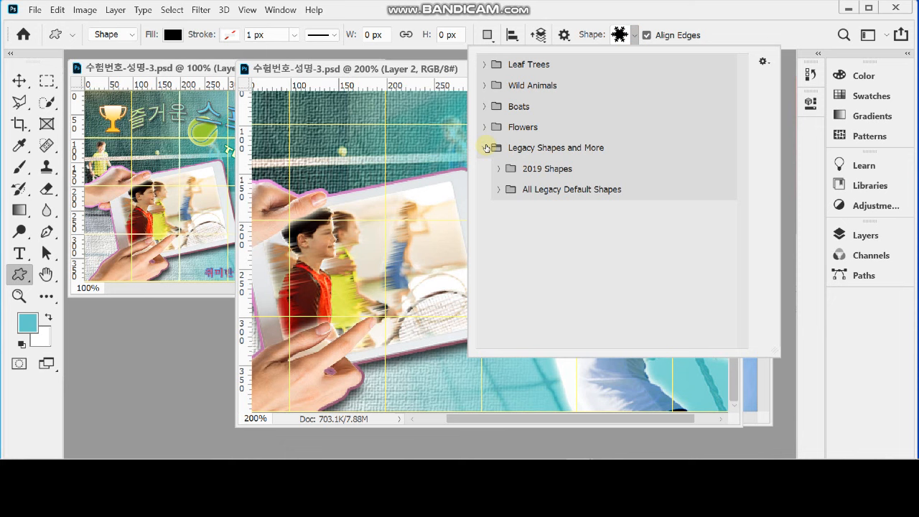
{"action": "left_click", "coordinate": [499, 189]}
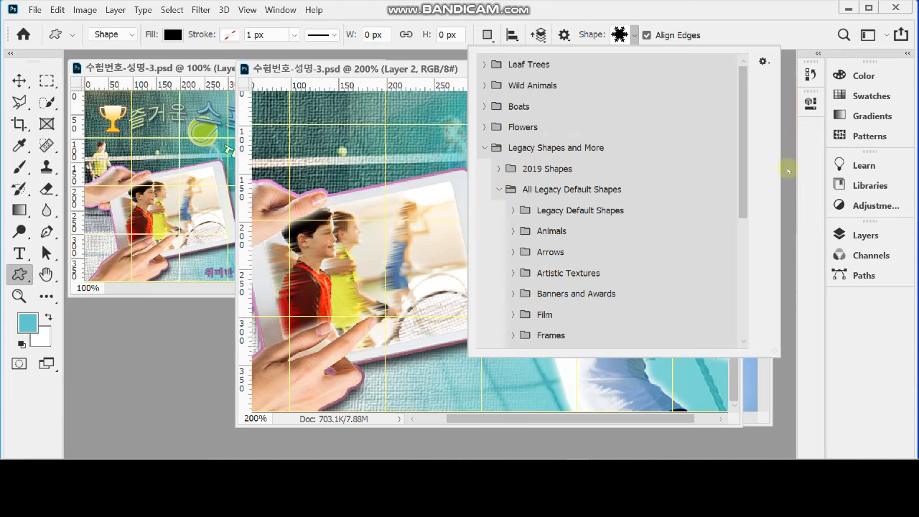
{"action": "scroll", "coordinate": [742, 183], "scroll_direction": "down", "scroll_amount": 2}
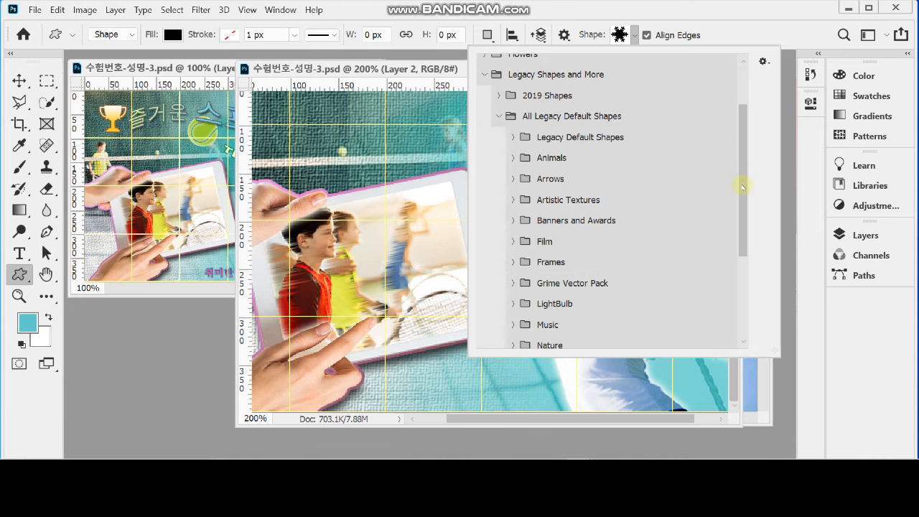
{"action": "left_click_drag", "start_coordinate": [743, 188], "coordinate": [744, 272]}
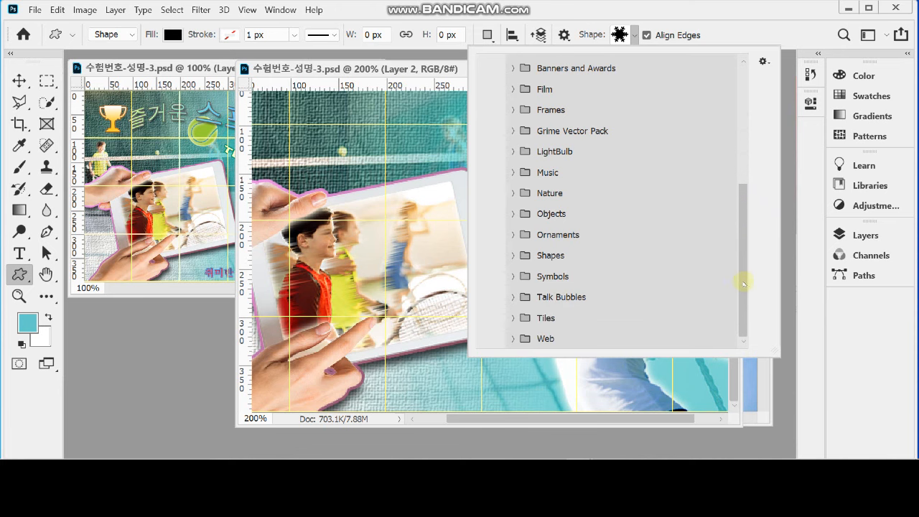
{"action": "left_click_drag", "start_coordinate": [743, 283], "coordinate": [744, 237]}
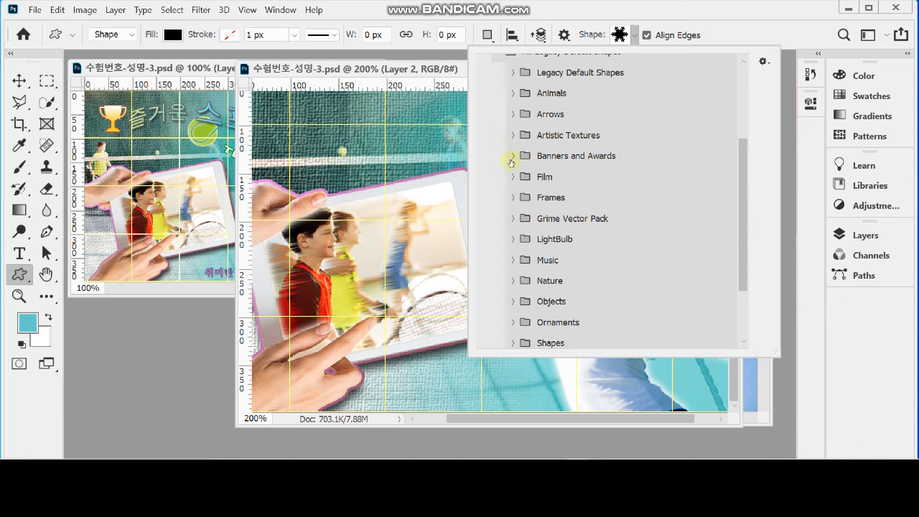
{"action": "left_click", "coordinate": [512, 155]}
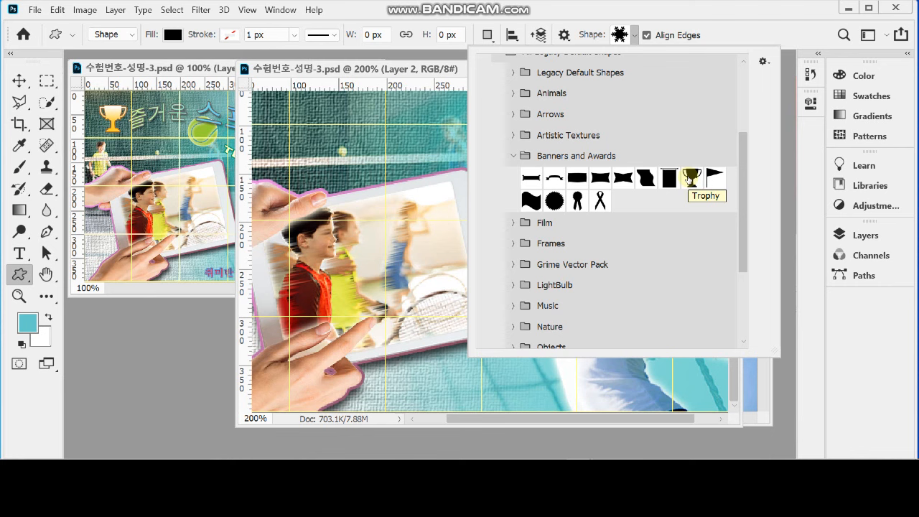
Step: Switch the shape picker's previews to Large Thumbnail and back to Small Thumbnail
{"action": "left_click", "coordinate": [764, 61]}
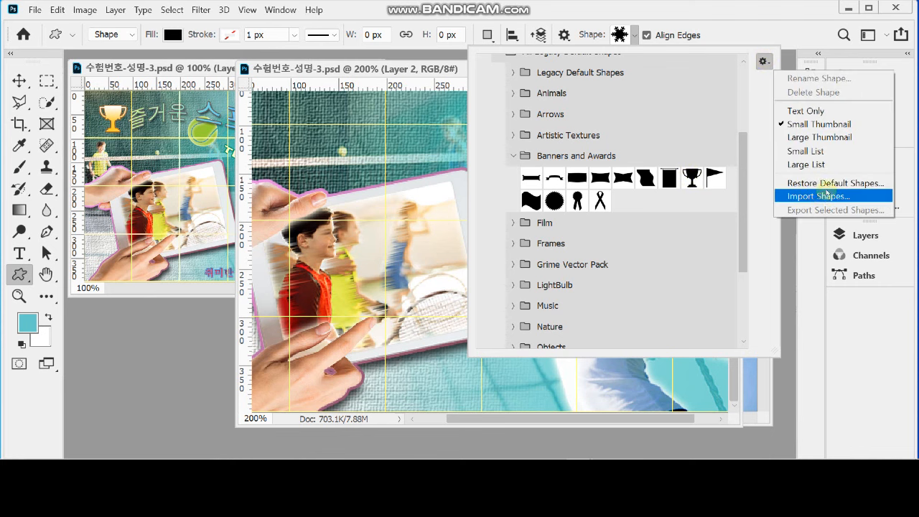
{"action": "left_click", "coordinate": [825, 136]}
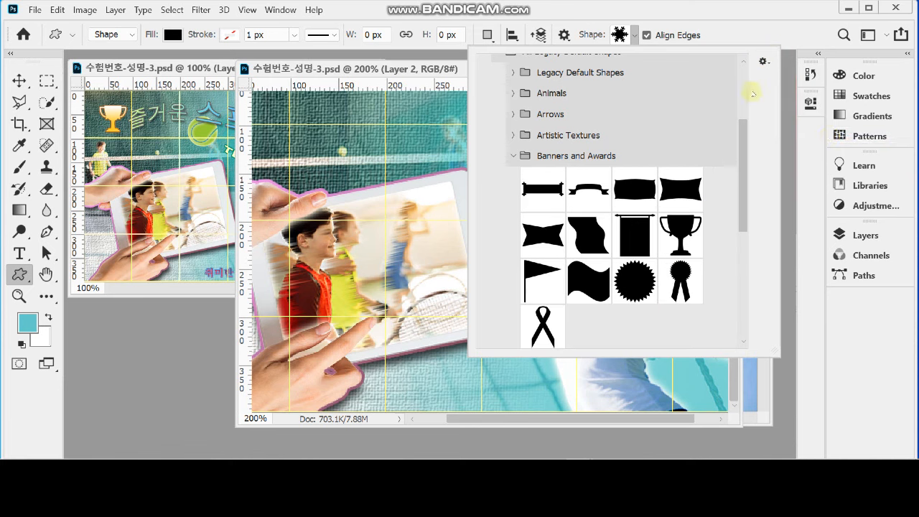
{"action": "left_click", "coordinate": [763, 61]}
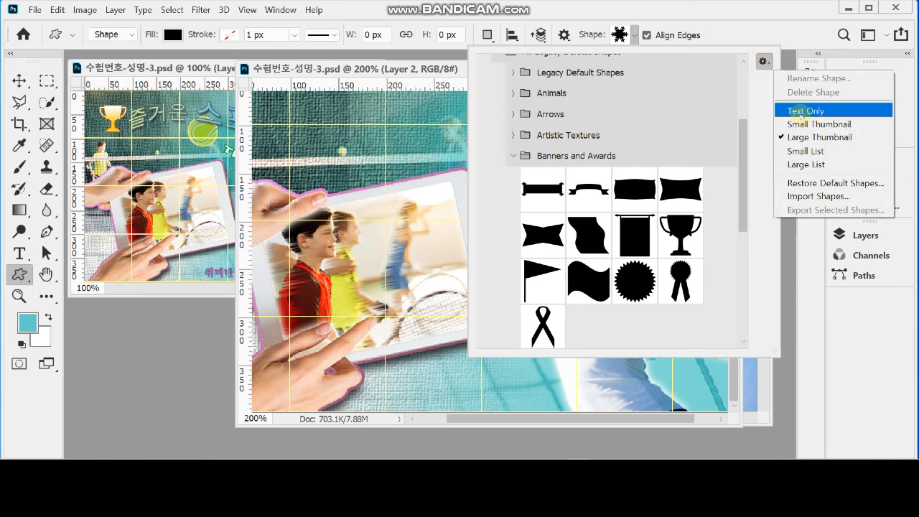
{"action": "left_click", "coordinate": [797, 124]}
Step: Draw a Trophy custom shape about 65 by 62 px near the poster's upper-left corner and nudge it into place
{"action": "left_click", "coordinate": [691, 178]}
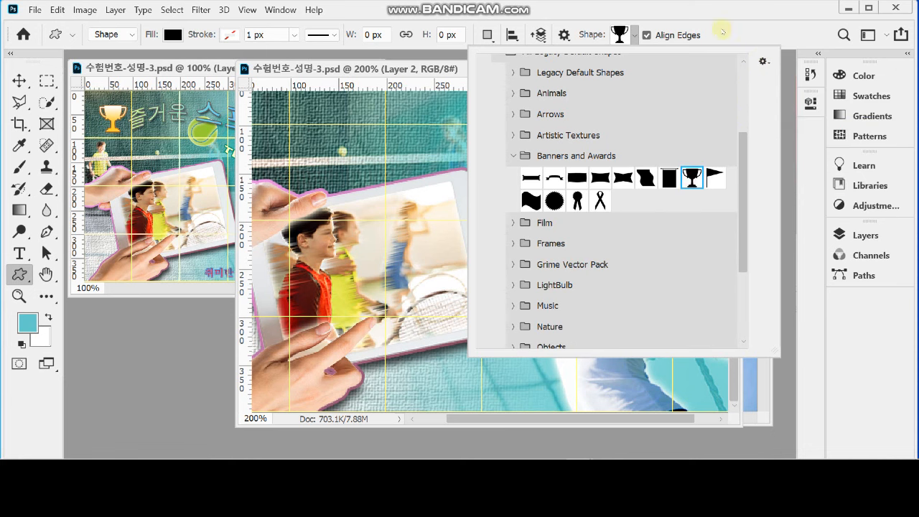
{"action": "left_click", "coordinate": [744, 15]}
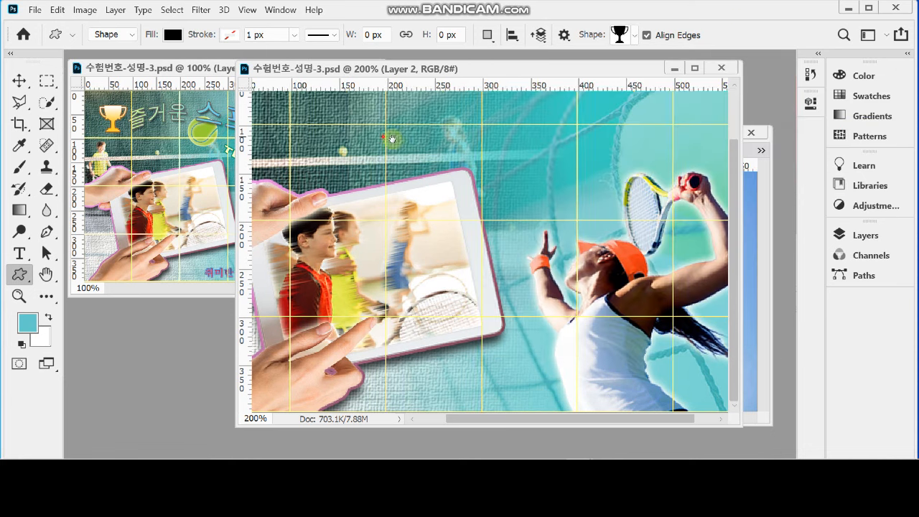
{"action": "left_click_drag", "start_coordinate": [348, 150], "coordinate": [405, 212]}
{"action": "left_click_drag", "start_coordinate": [254, 101], "coordinate": [331, 178]}
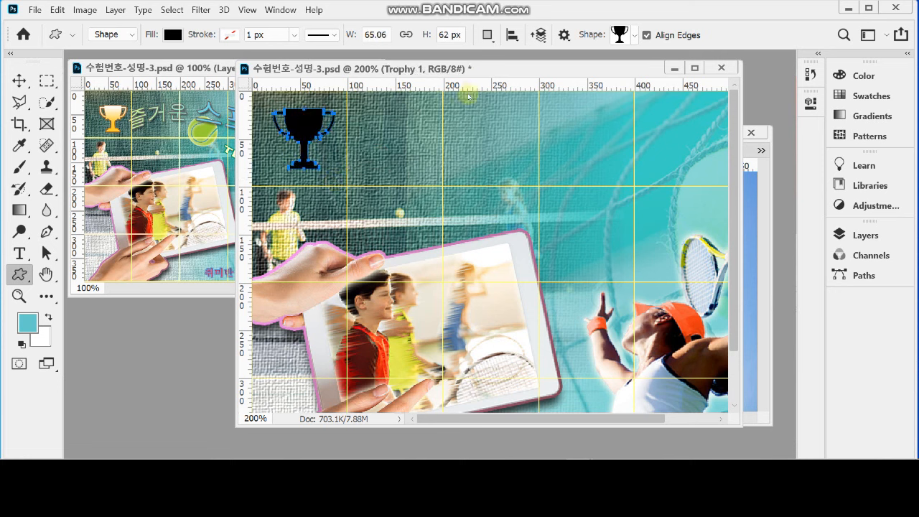
{"action": "left_click_drag", "start_coordinate": [309, 125], "coordinate": [316, 131]}
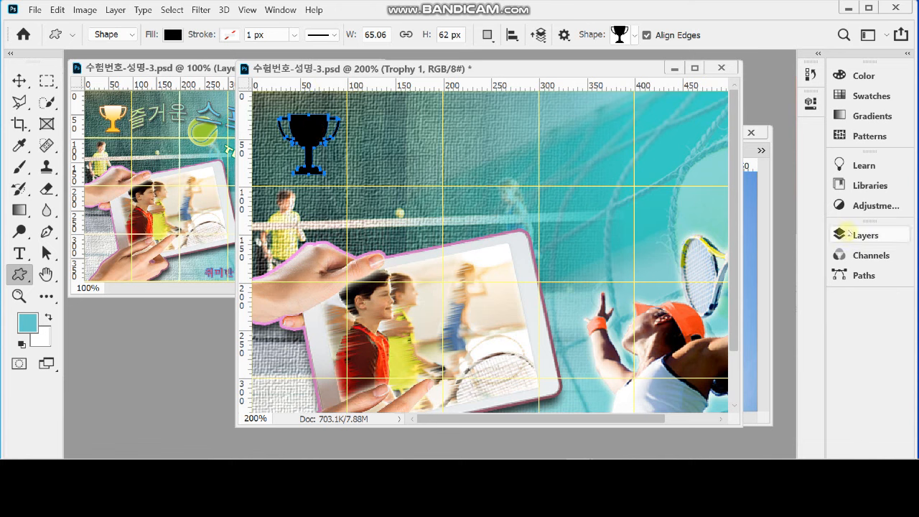
Step: Add a Gradient Overlay effect to the trophy shape layer
{"action": "left_click", "coordinate": [847, 234]}
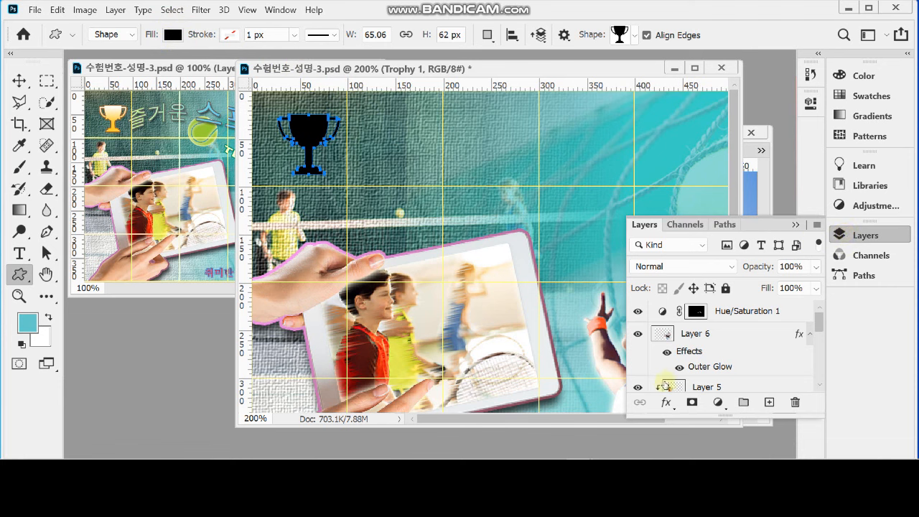
{"action": "left_click_drag", "start_coordinate": [819, 322], "coordinate": [817, 368]}
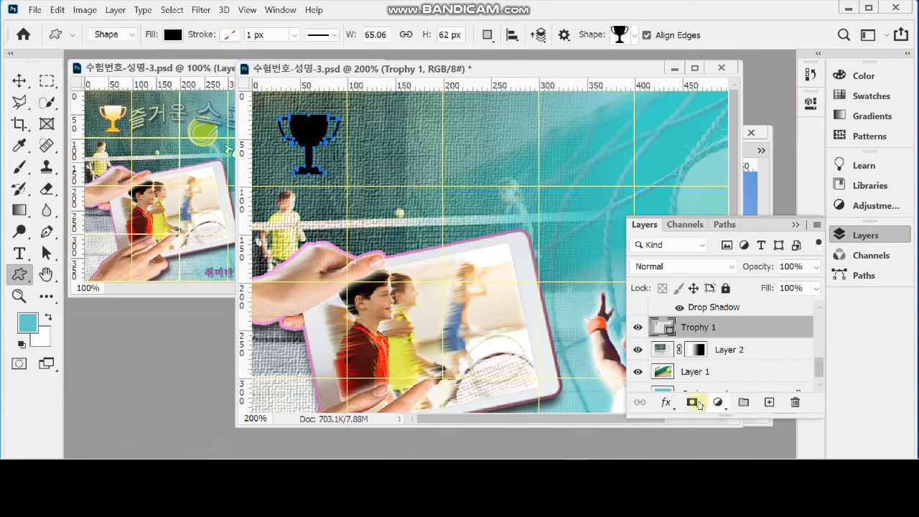
{"action": "left_click", "coordinate": [666, 403]}
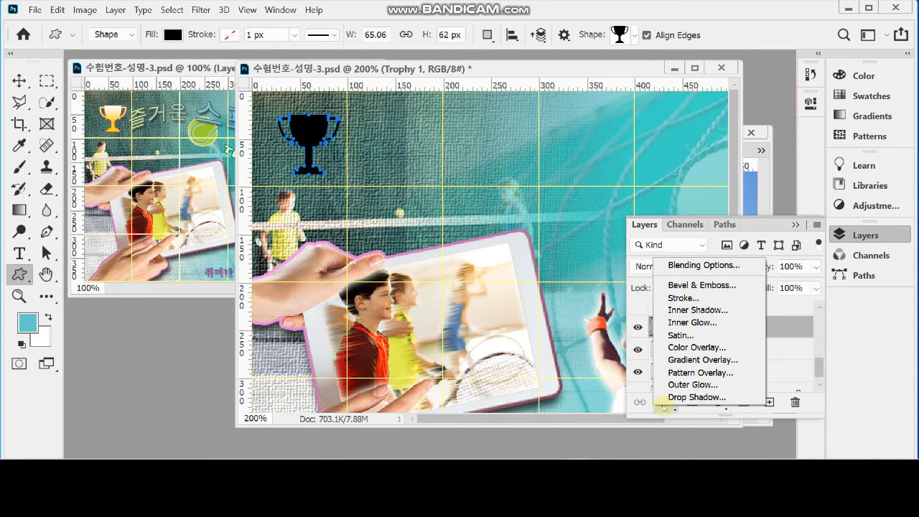
{"action": "left_click", "coordinate": [734, 359]}
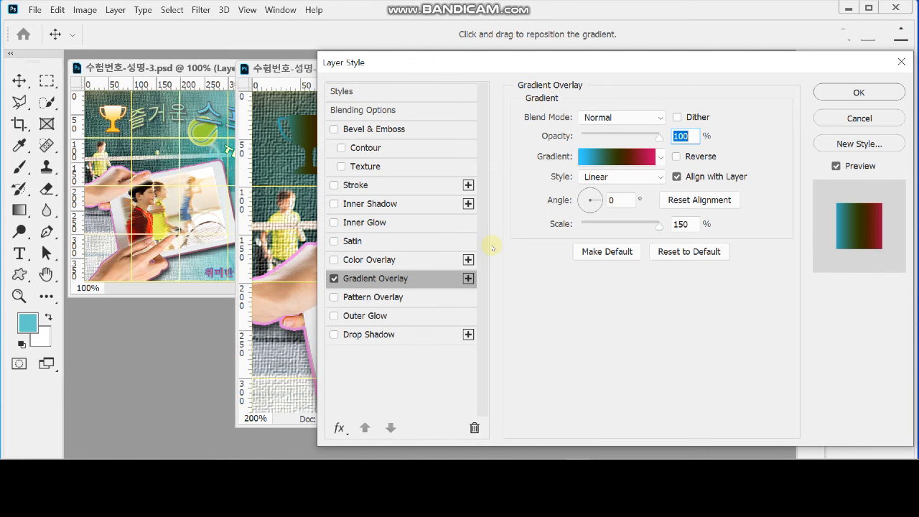
Step: Change the blue starting stop of the trophy's overlay gradient to white, ffffff
{"action": "left_click", "coordinate": [602, 157]}
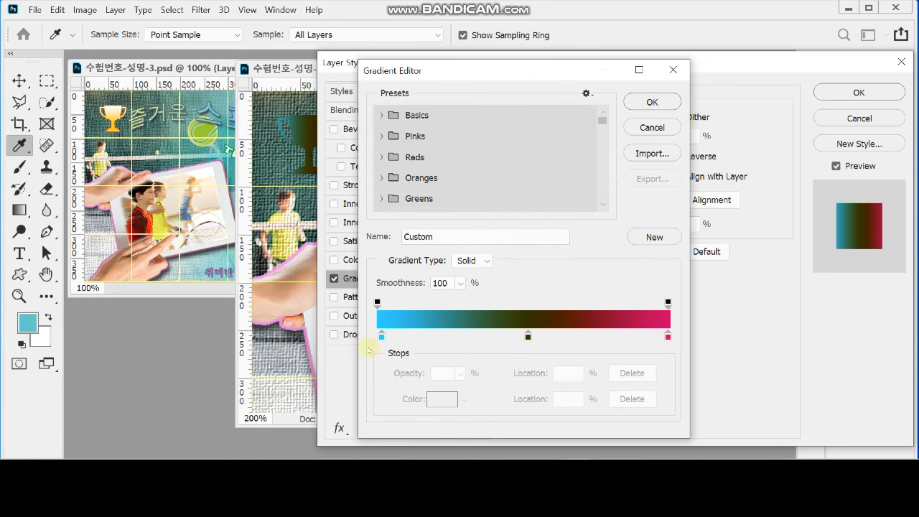
{"action": "left_click", "coordinate": [381, 334]}
{"action": "double_click", "coordinate": [381, 334]}
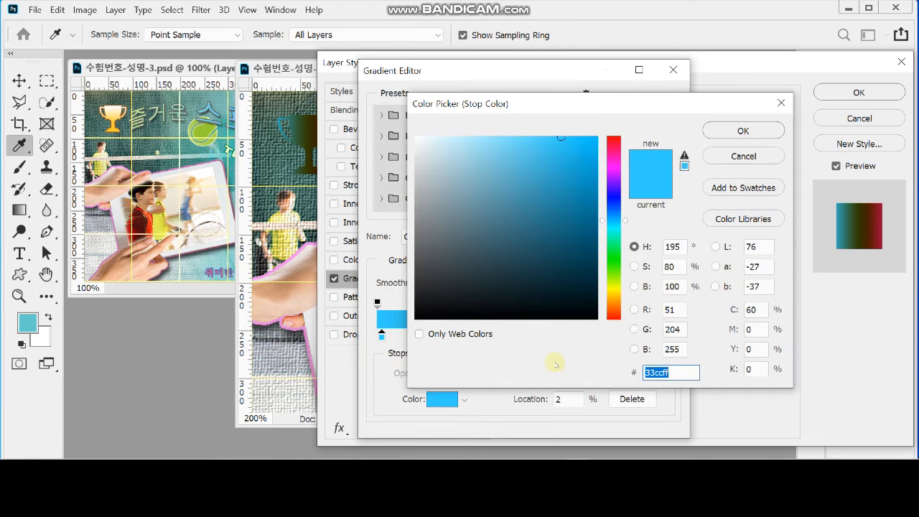
{"action": "left_click_drag", "start_coordinate": [434, 148], "coordinate": [407, 130]}
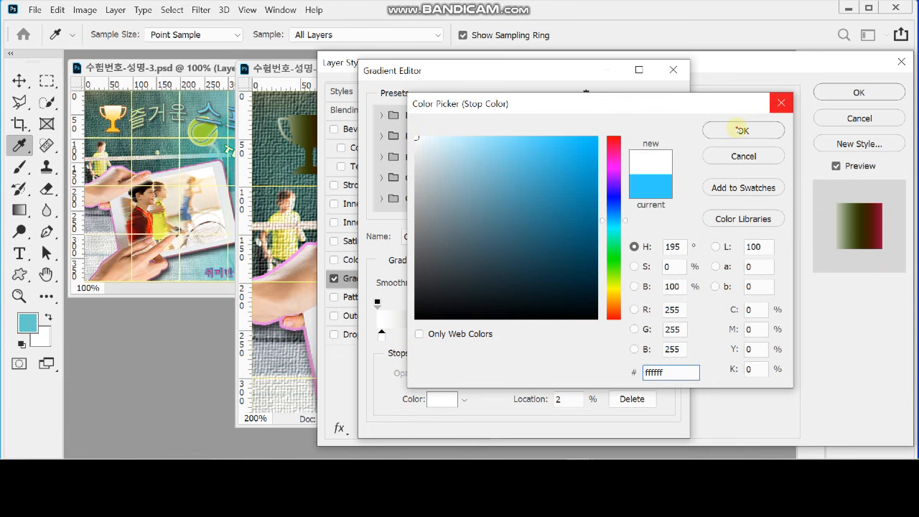
{"action": "left_click", "coordinate": [741, 130]}
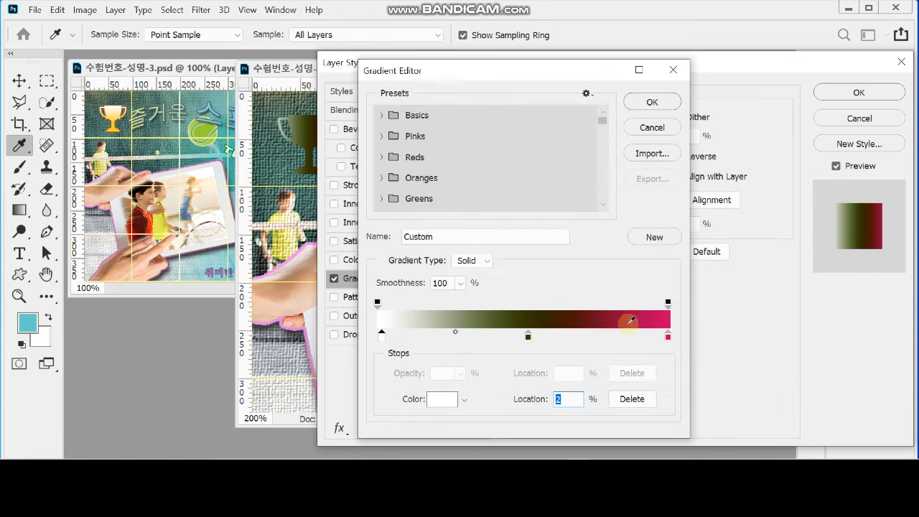
Step: Set the gradient's pink end stop to yellow ffcc33 and remove the dark middle stop
{"action": "double_click", "coordinate": [668, 336]}
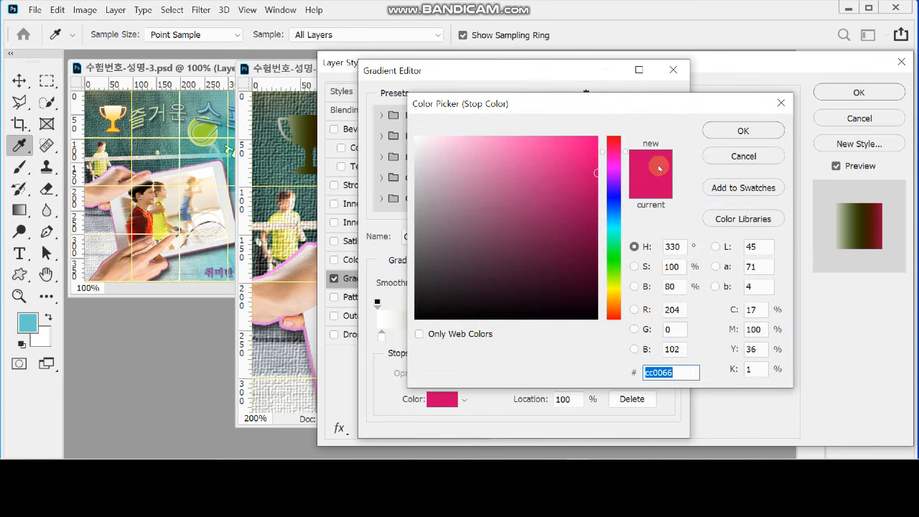
{"action": "type", "text": "fc"}
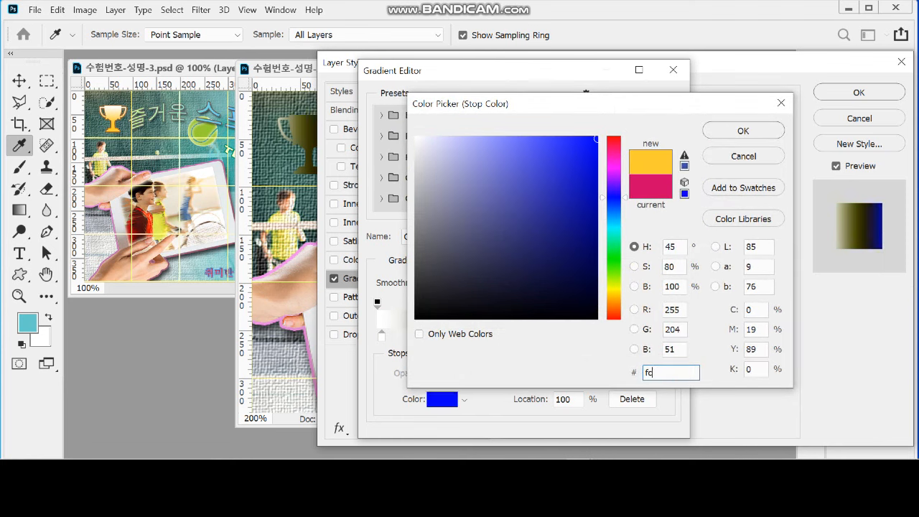
{"action": "type", "text": "3"}
{"action": "key", "text": "Return"}
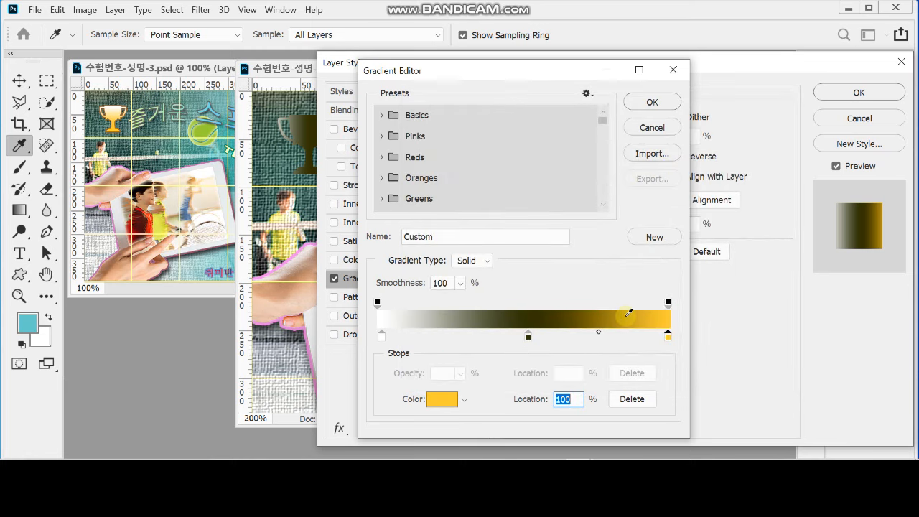
{"action": "left_click", "coordinate": [528, 337]}
{"action": "left_click_drag", "start_coordinate": [529, 336], "coordinate": [687, 327]}
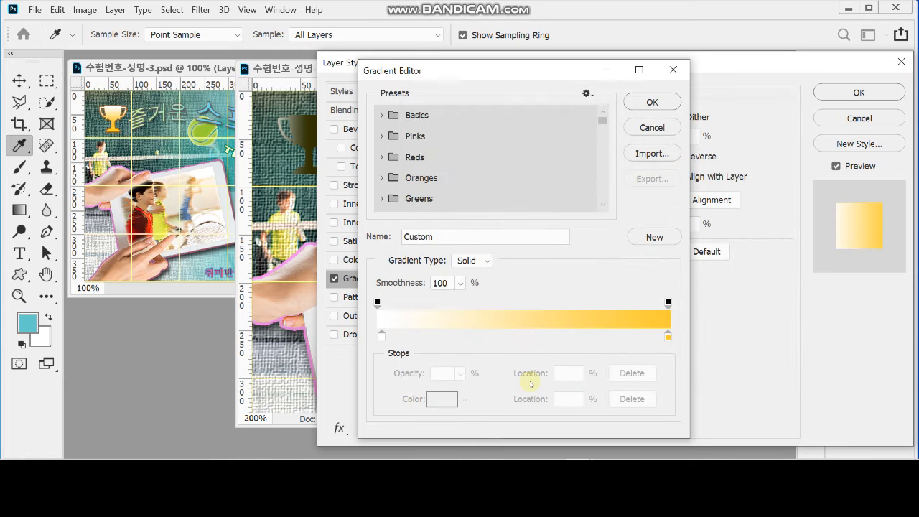
Step: Move the yellow stop of the trophy's overlay gradient to the 70% location and accept the gradient
{"action": "left_click", "coordinate": [668, 335]}
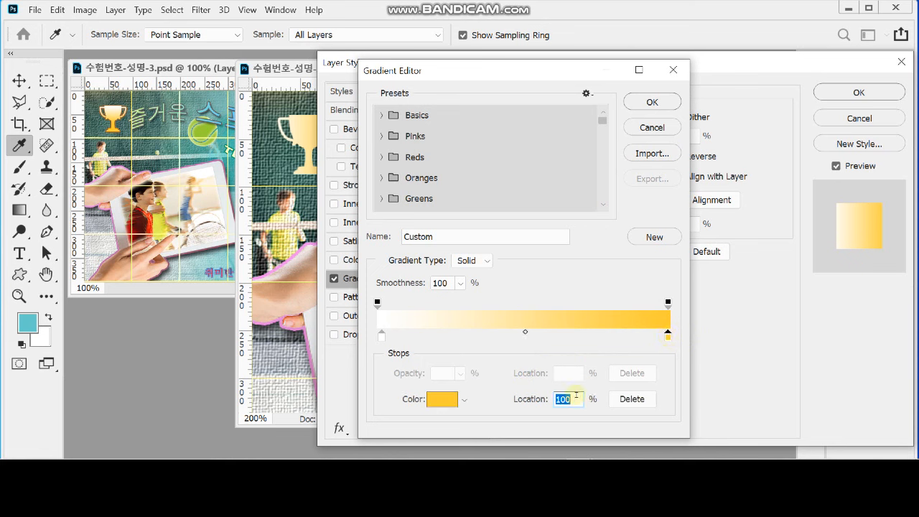
{"action": "type", "text": "70"}
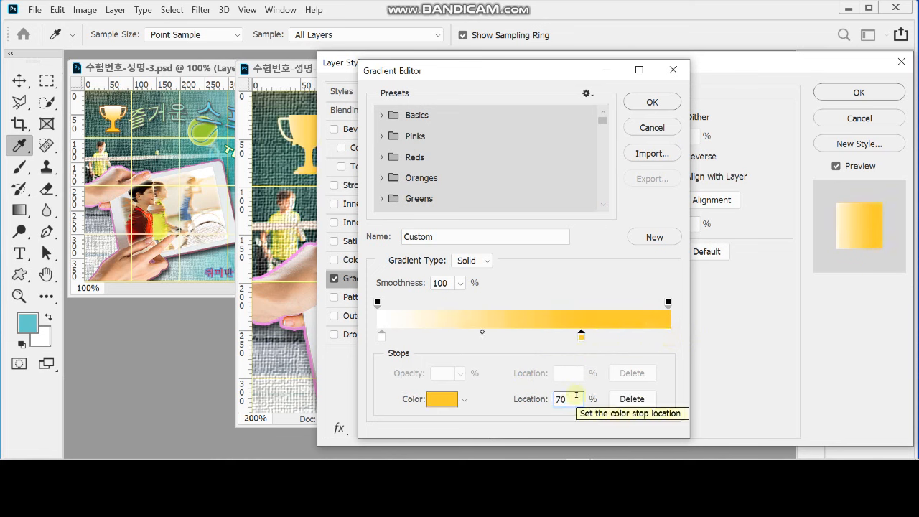
{"action": "left_click", "coordinate": [652, 101]}
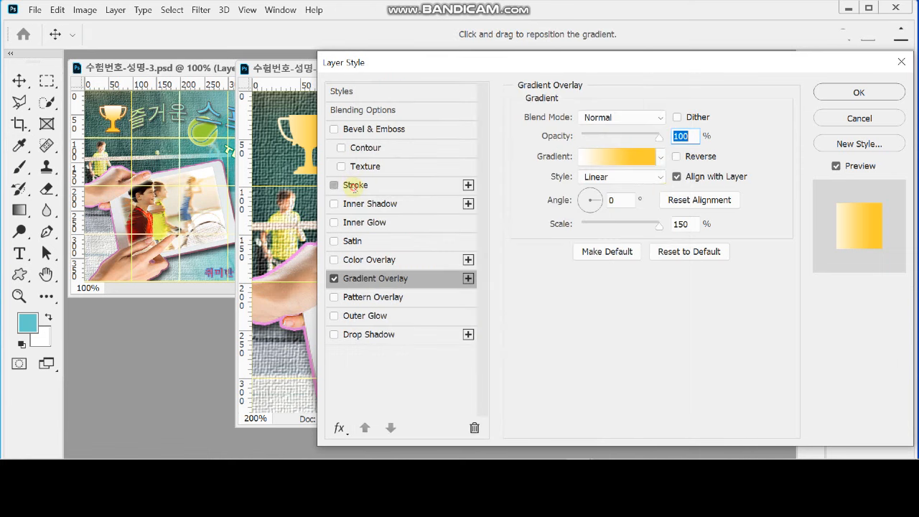
Step: Add a 2 px Stroke effect to the trophy with a solid color fill of 963
{"action": "left_click", "coordinate": [353, 186]}
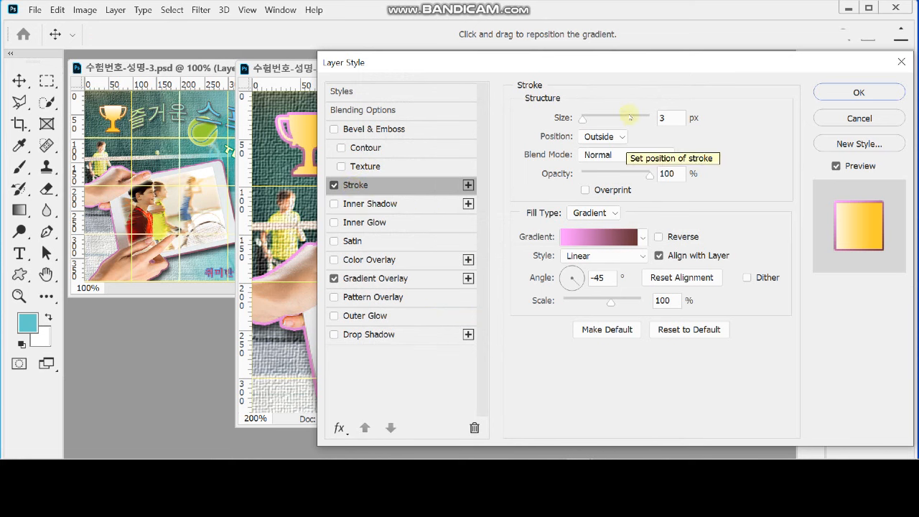
{"action": "double_click", "coordinate": [668, 117]}
{"action": "type", "text": "2"}
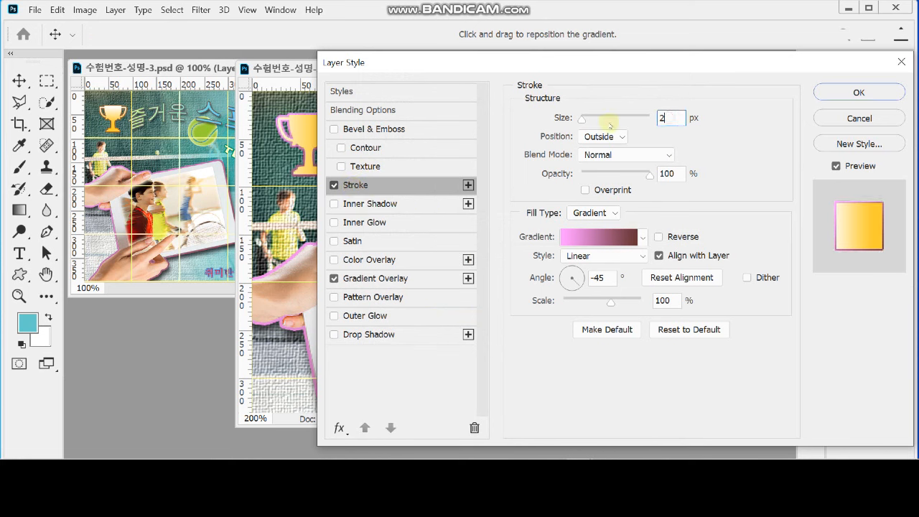
{"action": "left_click", "coordinate": [590, 213]}
{"action": "left_click", "coordinate": [592, 227]}
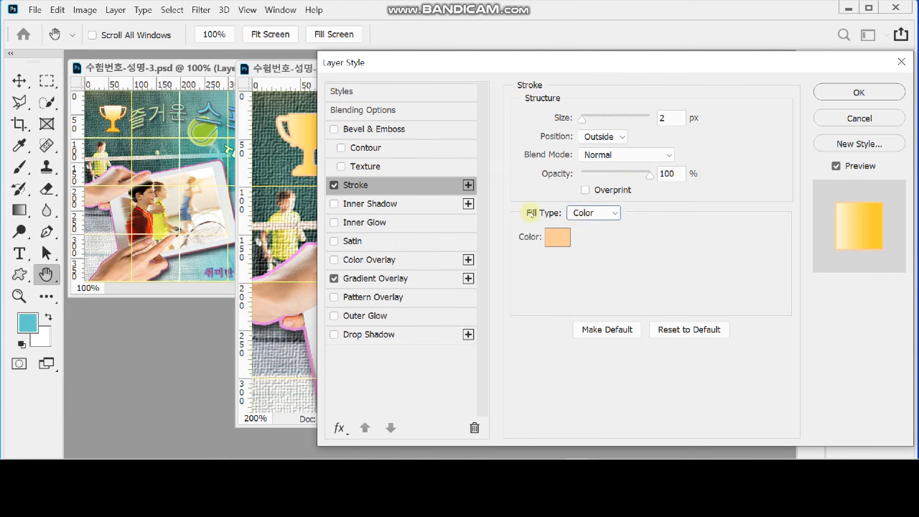
{"action": "left_click", "coordinate": [552, 240]}
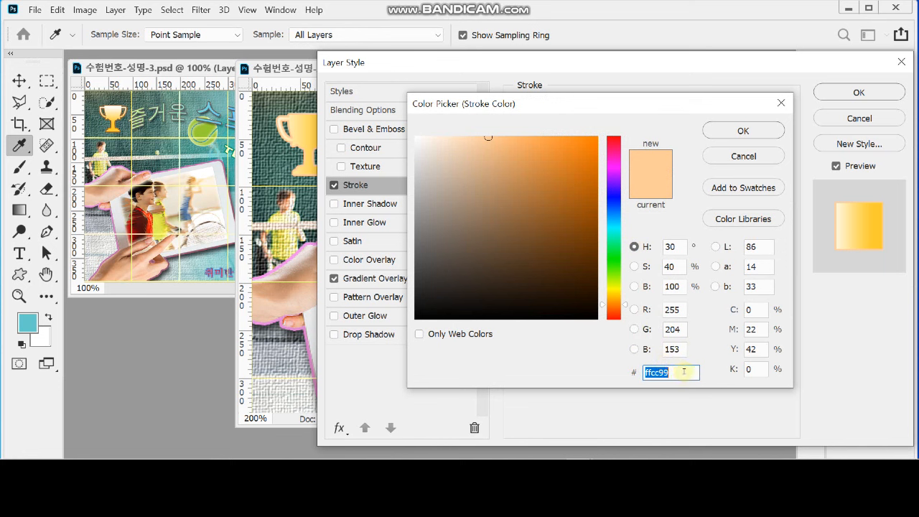
{"action": "type", "text": "963"}
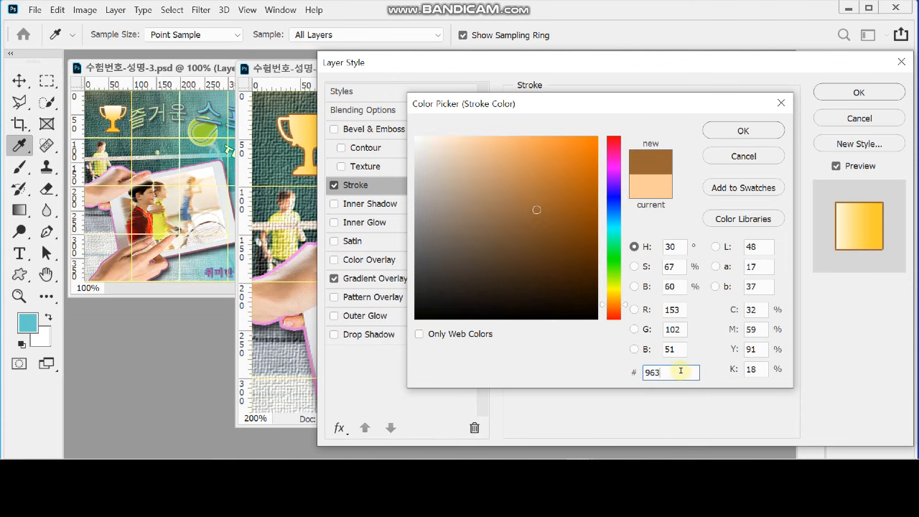
{"action": "left_click", "coordinate": [743, 131]}
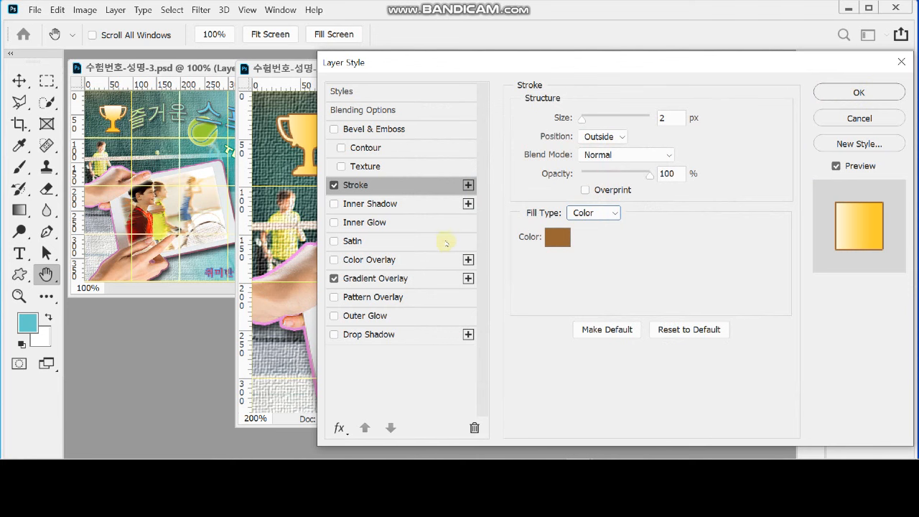
Step: Set the trophy's Gradient Overlay angle to -90 degrees and apply the layer style
{"action": "left_click", "coordinate": [406, 280]}
{"action": "left_click", "coordinate": [623, 201]}
{"action": "type", "text": "-"}
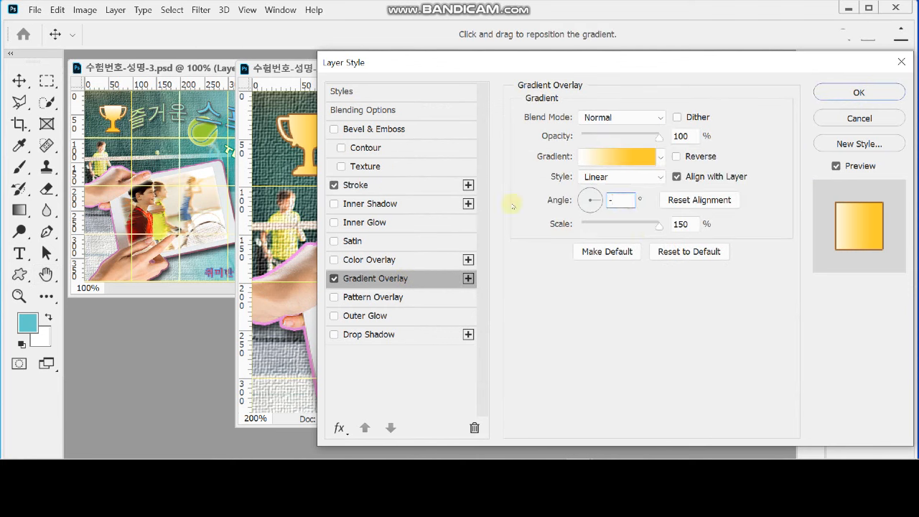
{"action": "type", "text": "90"}
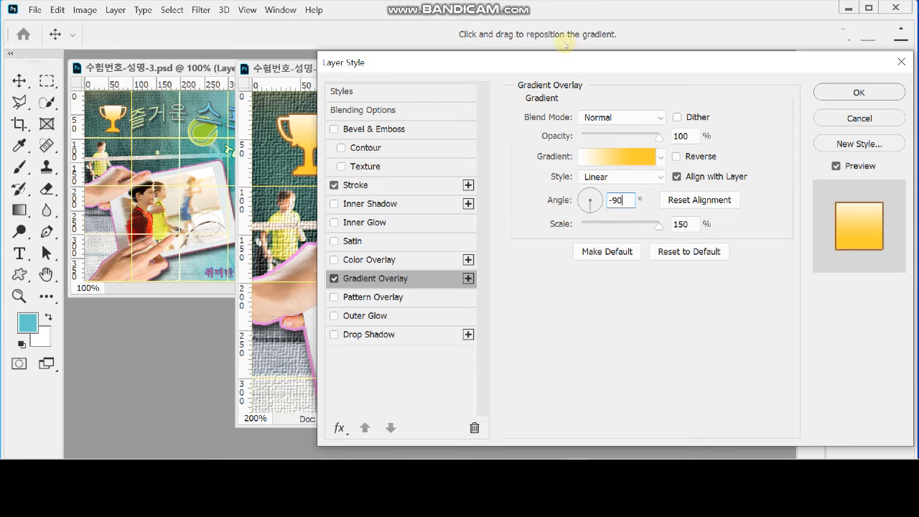
{"action": "left_click_drag", "start_coordinate": [556, 60], "coordinate": [567, 87]}
{"action": "left_click", "coordinate": [867, 118]}
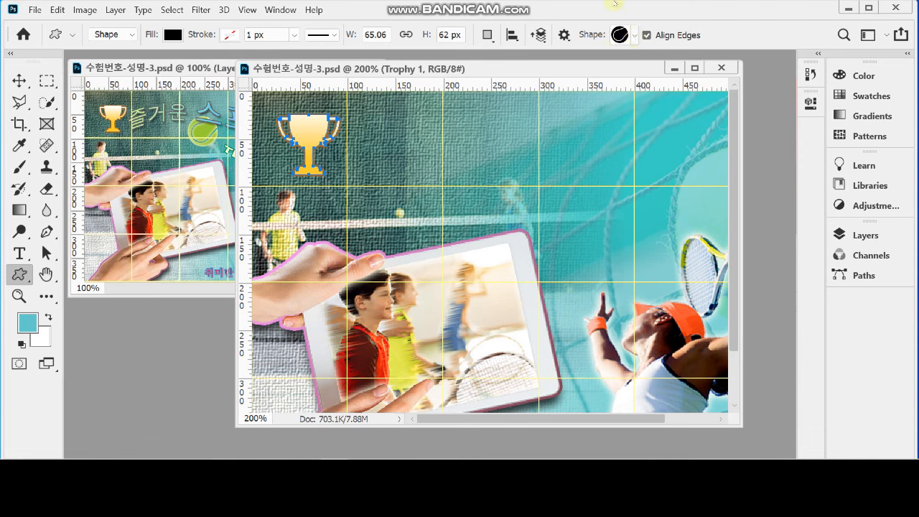
Step: Draw a tennis ball custom shape from Sports Equipment, about 68 by 68 px, between the trophy and the poster's center, and fine-tune its position
{"action": "left_click", "coordinate": [634, 36]}
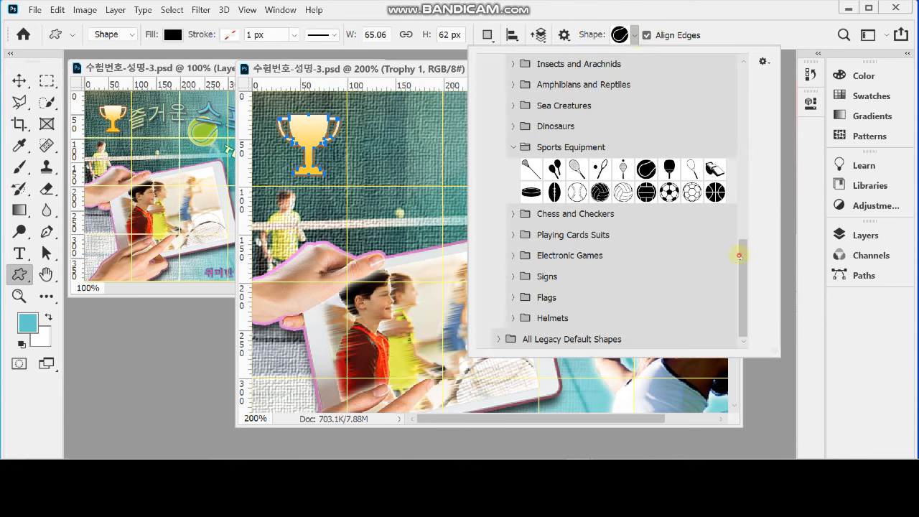
{"action": "left_click_drag", "start_coordinate": [739, 256], "coordinate": [743, 246]}
{"action": "left_click", "coordinate": [644, 186]}
{"action": "left_click_drag", "start_coordinate": [740, 253], "coordinate": [748, 288]}
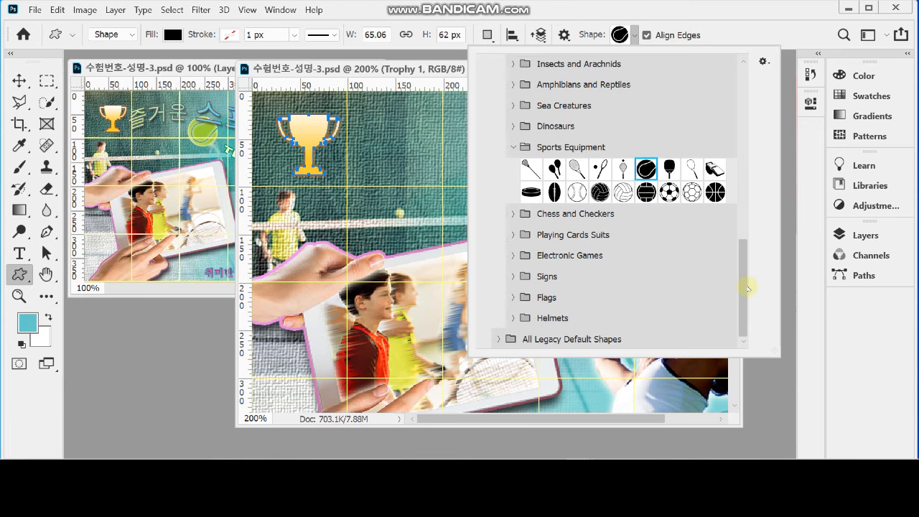
{"action": "left_click", "coordinate": [725, 14]}
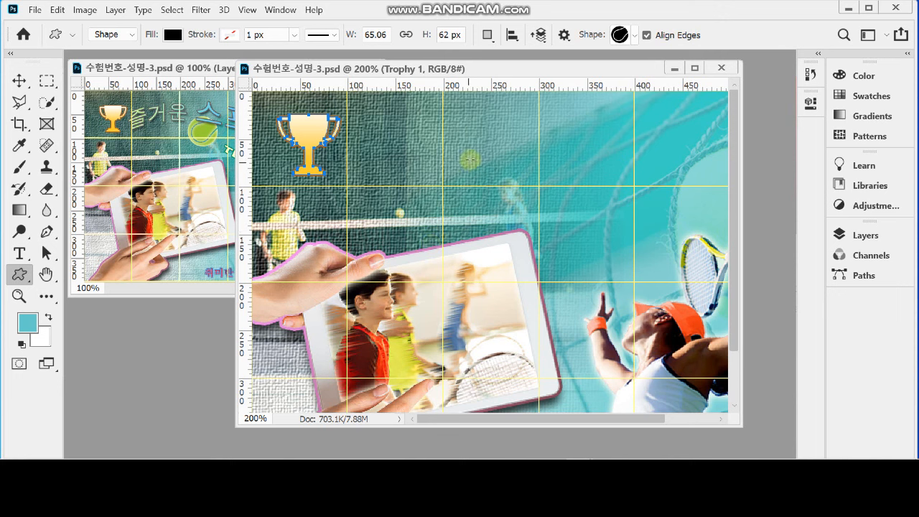
{"action": "left_click_drag", "start_coordinate": [460, 148], "coordinate": [526, 209]}
{"action": "left_click_drag", "start_coordinate": [501, 176], "coordinate": [493, 171]}
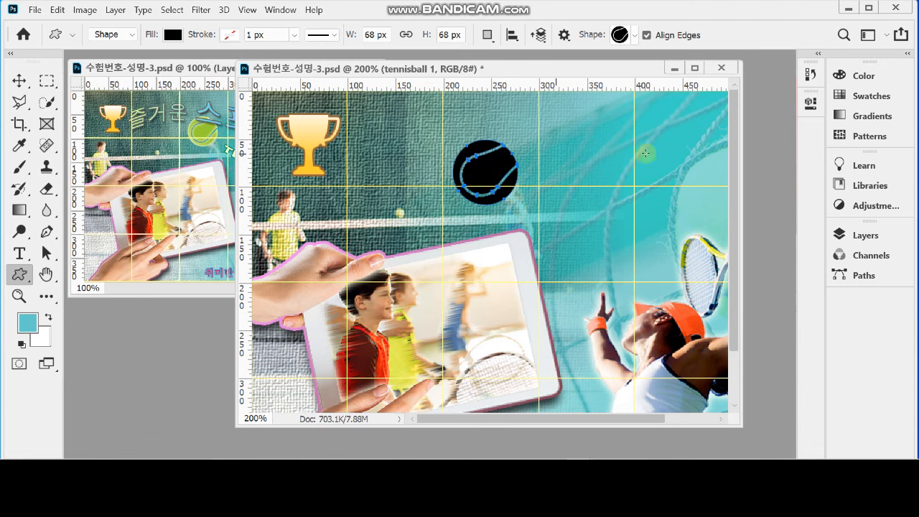
Step: Change the tennis ball shape layer's fill color to green 9c3
{"action": "left_click", "coordinate": [847, 235]}
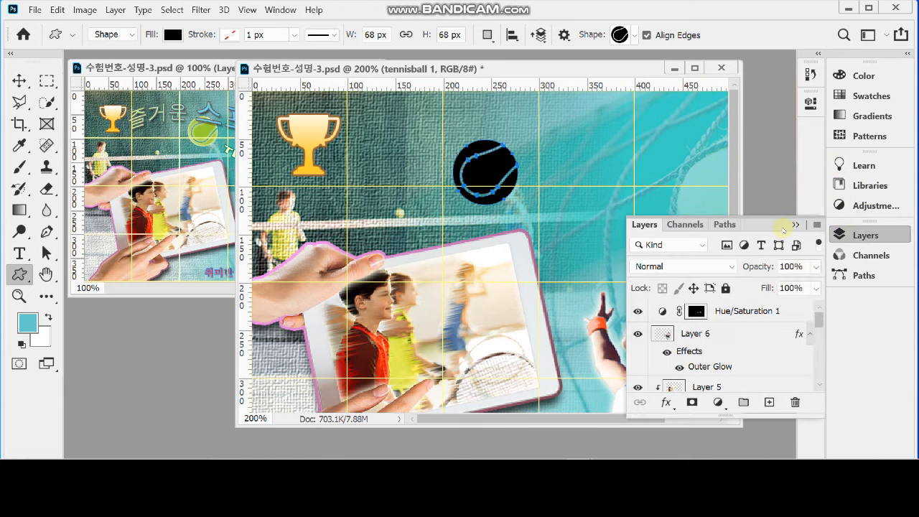
{"action": "scroll", "coordinate": [736, 357], "scroll_direction": "down", "scroll_amount": 3}
{"action": "scroll", "coordinate": [732, 354], "scroll_direction": "down", "scroll_amount": 3}
{"action": "scroll", "coordinate": [711, 367], "scroll_direction": "down", "scroll_amount": 1}
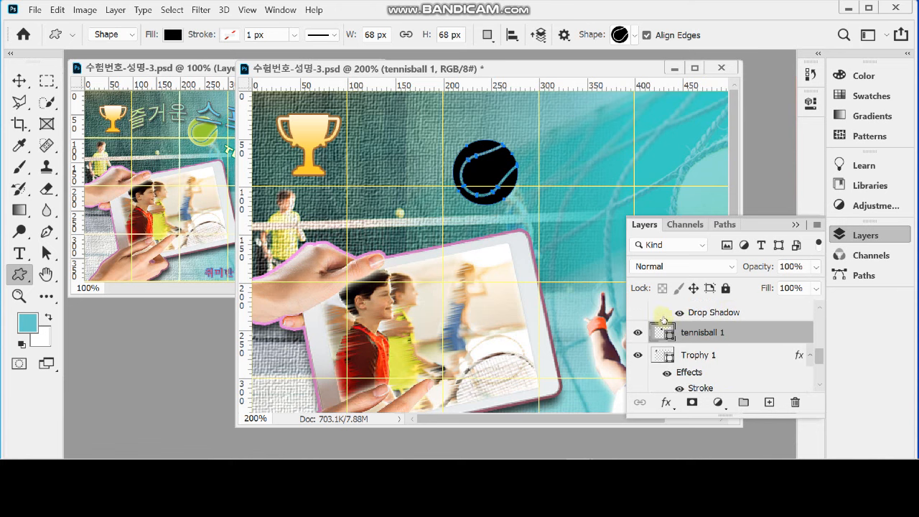
{"action": "double_click", "coordinate": [667, 332]}
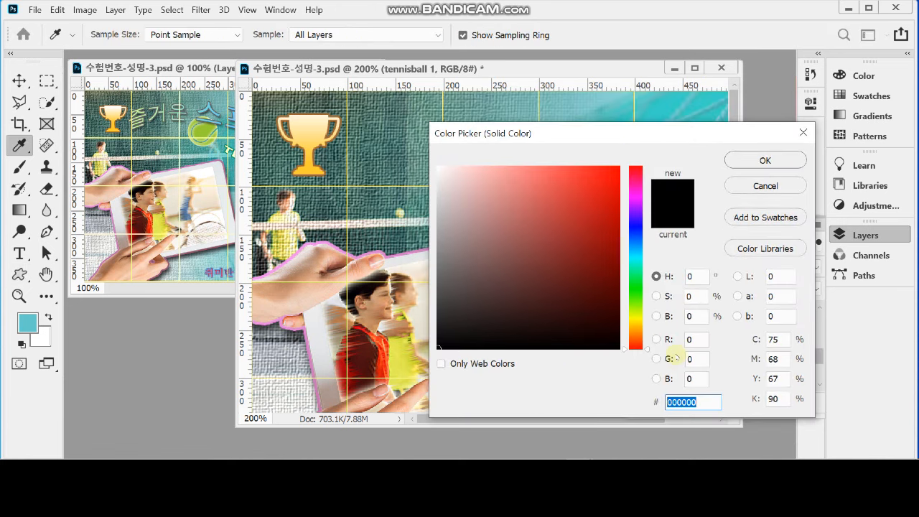
{"action": "type", "text": "9"}
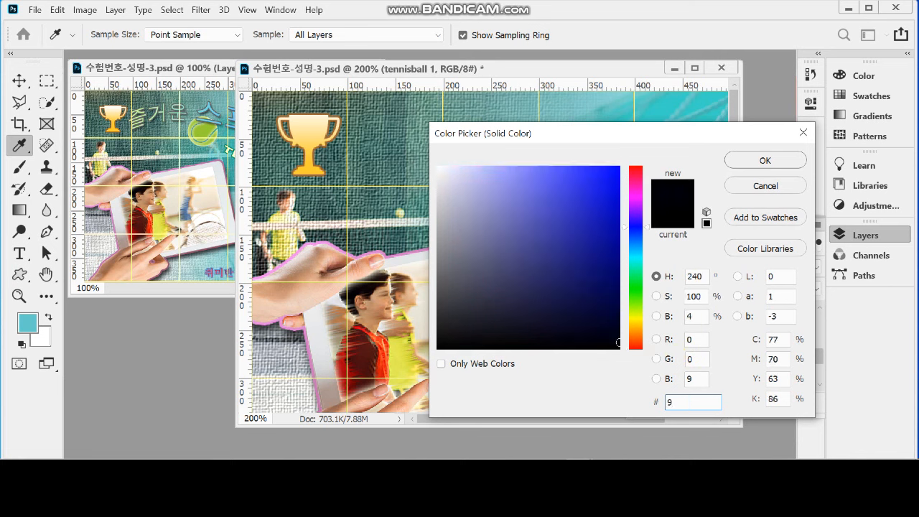
{"action": "type", "text": "c3"}
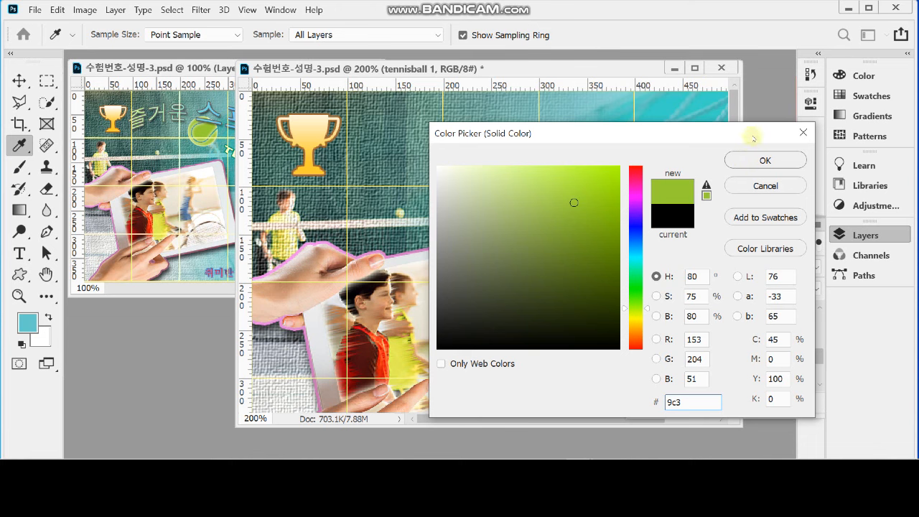
{"action": "left_click", "coordinate": [748, 162]}
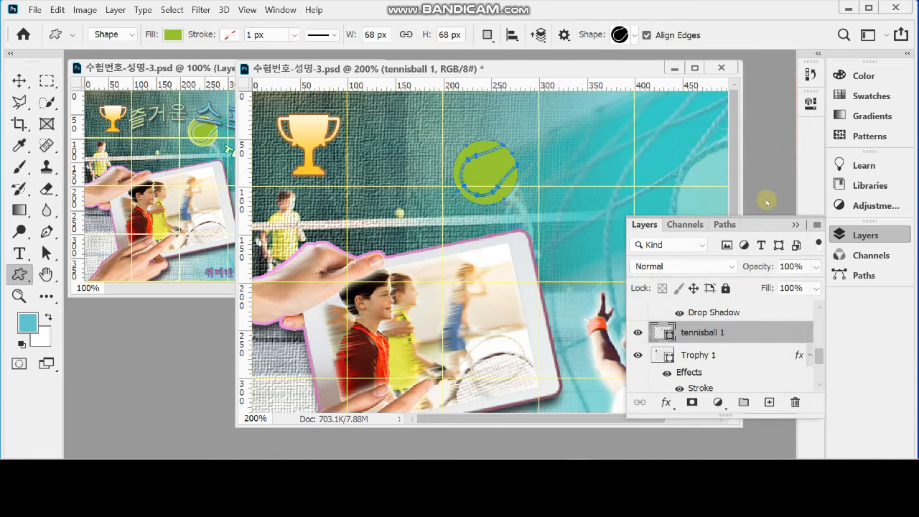
Step: Add an Inner Glow effect with a size of 7 px to the tennis ball shape layer
{"action": "left_click", "coordinate": [665, 403]}
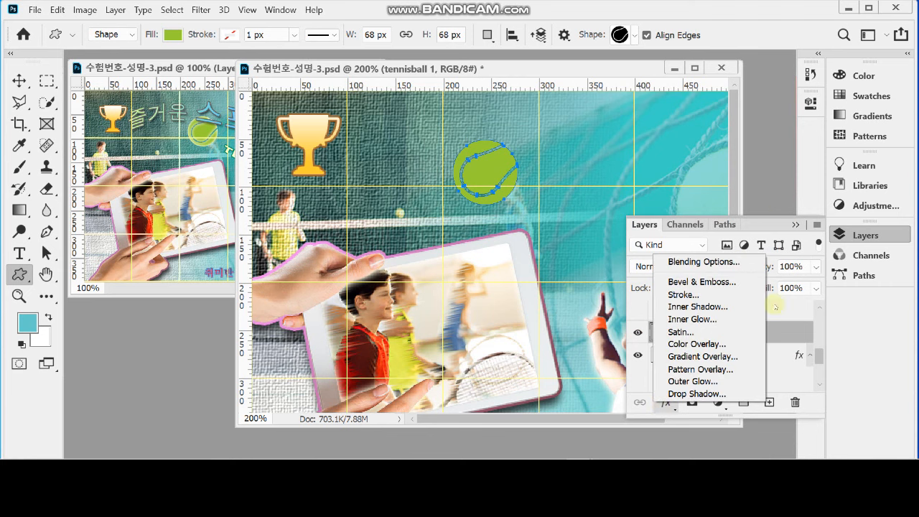
{"action": "left_click", "coordinate": [718, 321]}
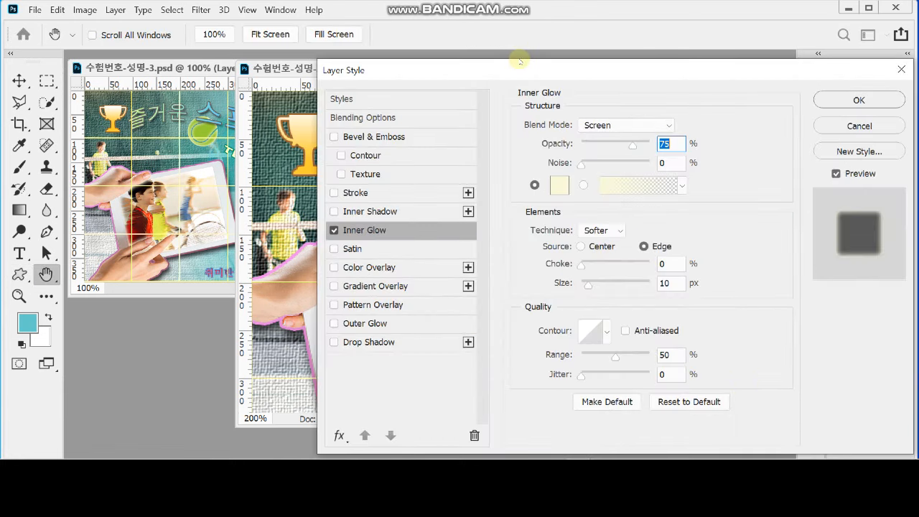
{"action": "left_click_drag", "start_coordinate": [524, 68], "coordinate": [564, 66]}
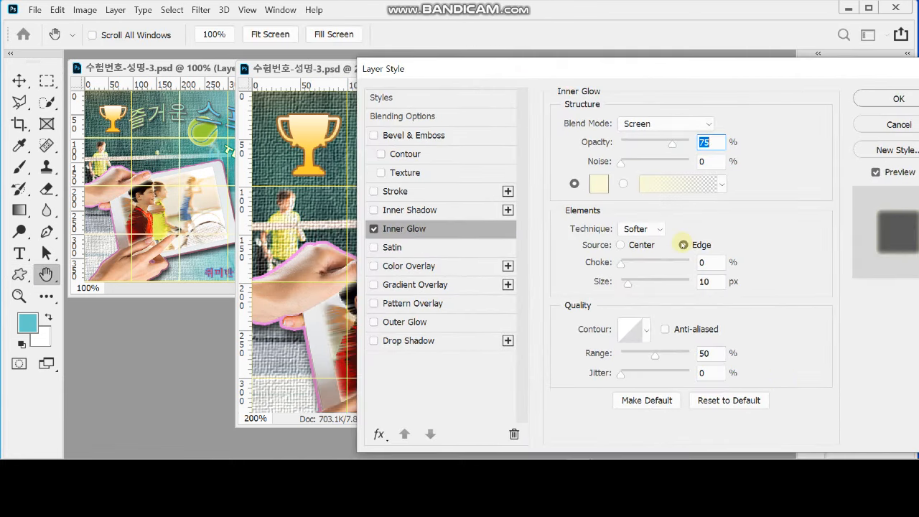
{"action": "left_click", "coordinate": [714, 281]}
{"action": "type", "text": "7"}
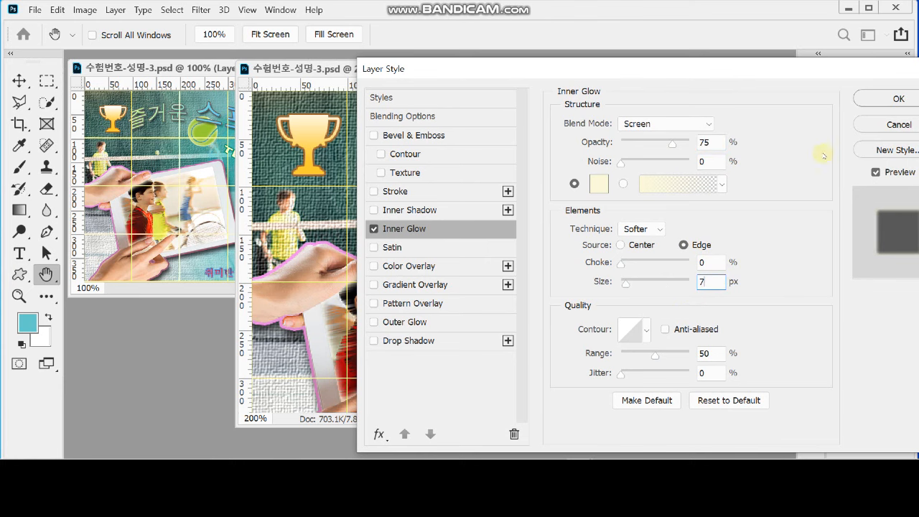
{"action": "left_click", "coordinate": [889, 101]}
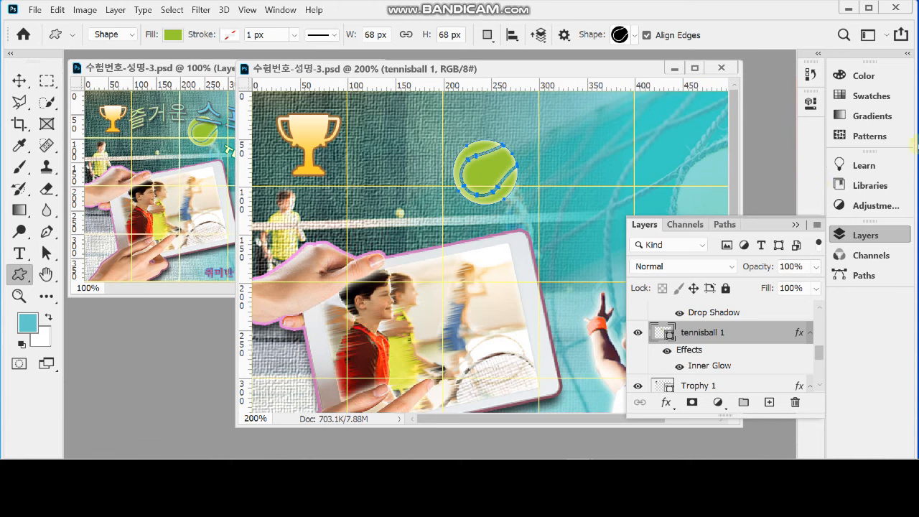
Step: Choose the upright racket-and-ball shape from Sports Equipment for the Custom Shape tool
{"action": "left_click", "coordinate": [633, 36]}
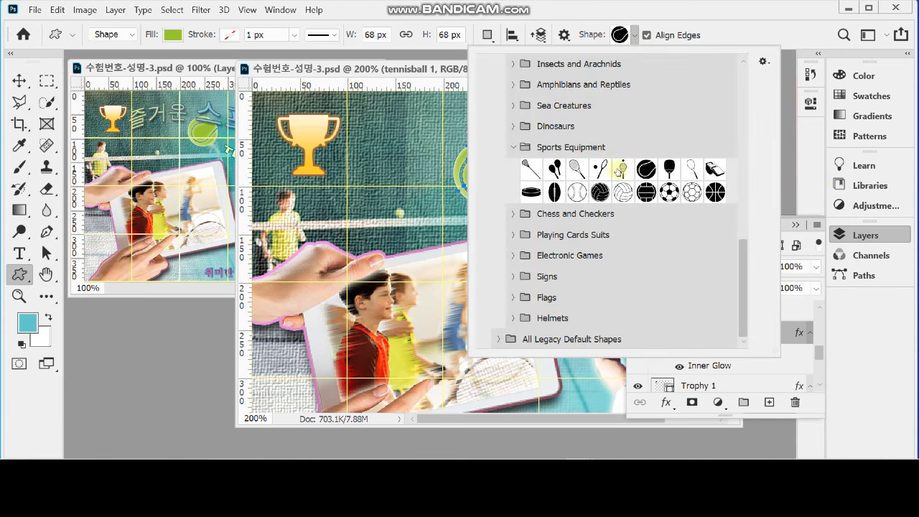
{"action": "left_click", "coordinate": [622, 168]}
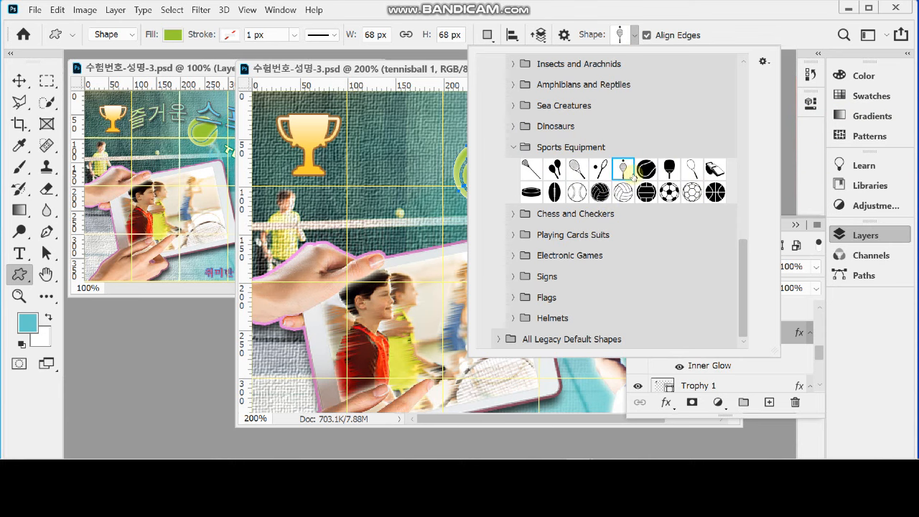
{"action": "left_click", "coordinate": [706, 24]}
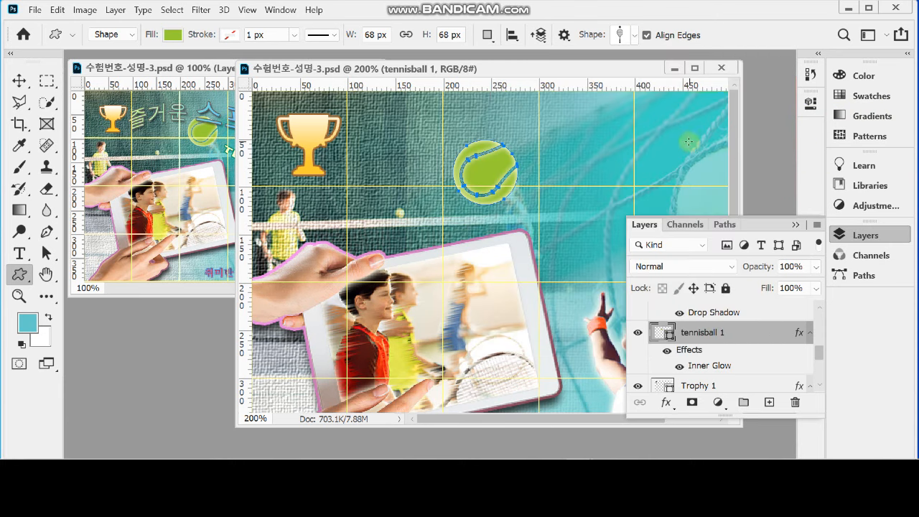
Step: Zoom the working poster to 100% and arrange its resized window beside the reference poster
{"action": "left_click", "coordinate": [840, 234]}
{"action": "key", "text": "ctrl+minus"}
{"action": "left_click_drag", "start_coordinate": [238, 63], "coordinate": [389, 135]}
{"action": "left_click_drag", "start_coordinate": [463, 136], "coordinate": [455, 64]}
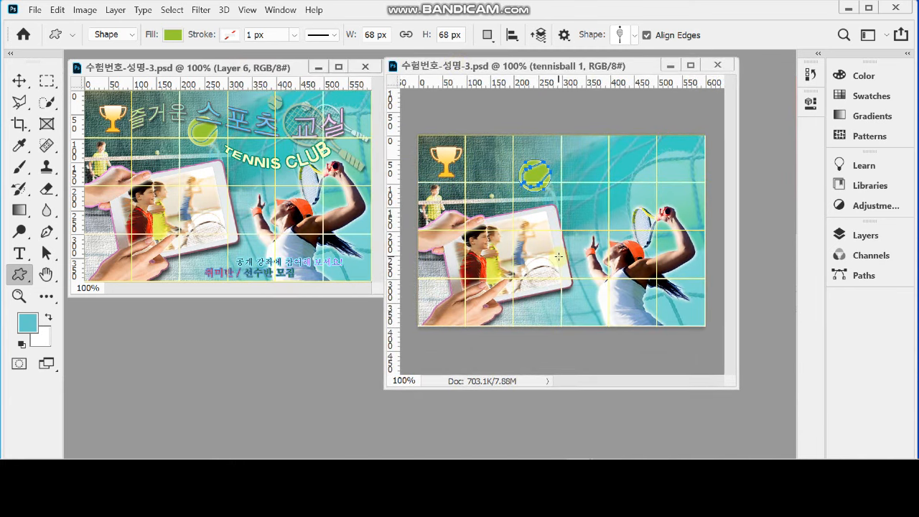
{"action": "left_click_drag", "start_coordinate": [571, 391], "coordinate": [596, 318]}
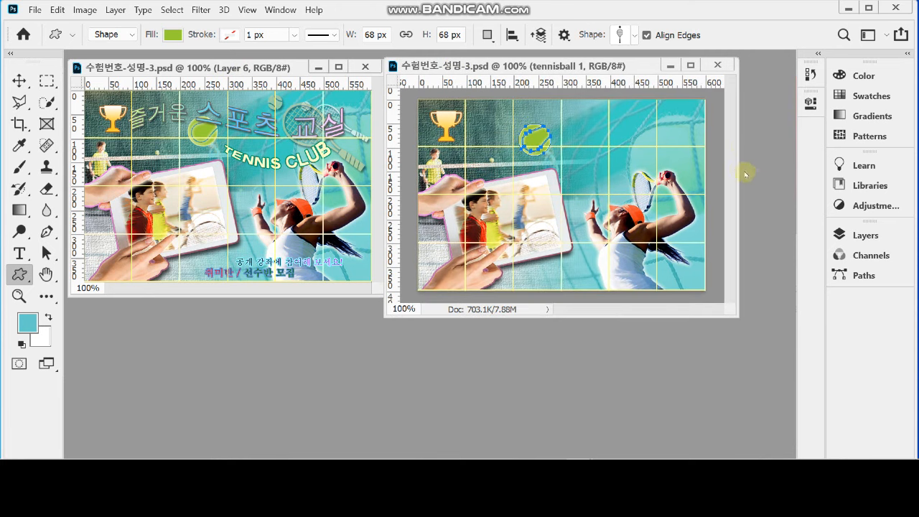
{"action": "left_click_drag", "start_coordinate": [740, 170], "coordinate": [747, 170]}
Step: Examine the crossed rackets and ball behind the title in the reference poster up close, then restore its 100% view
{"action": "left_click", "coordinate": [322, 119]}
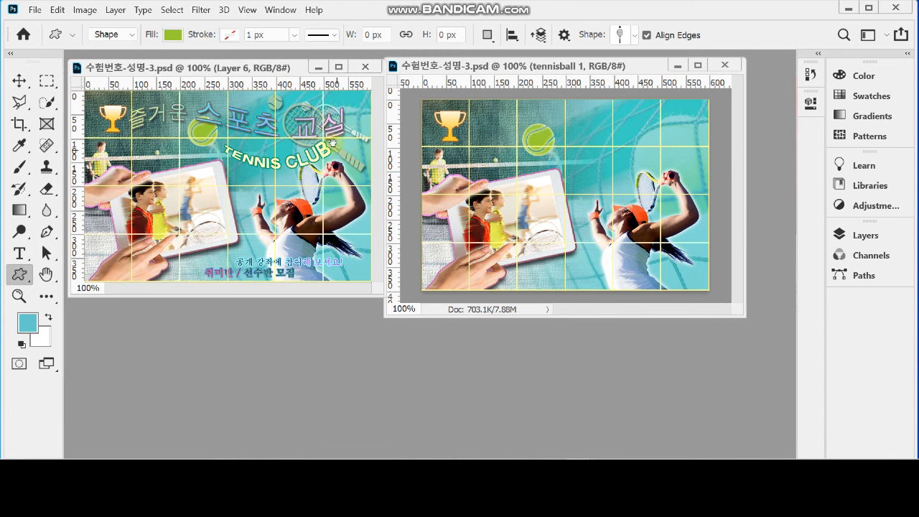
{"action": "scroll", "coordinate": [326, 125], "scroll_direction": "up", "scroll_amount": 1}
{"action": "left_click_drag", "start_coordinate": [333, 129], "coordinate": [259, 200]}
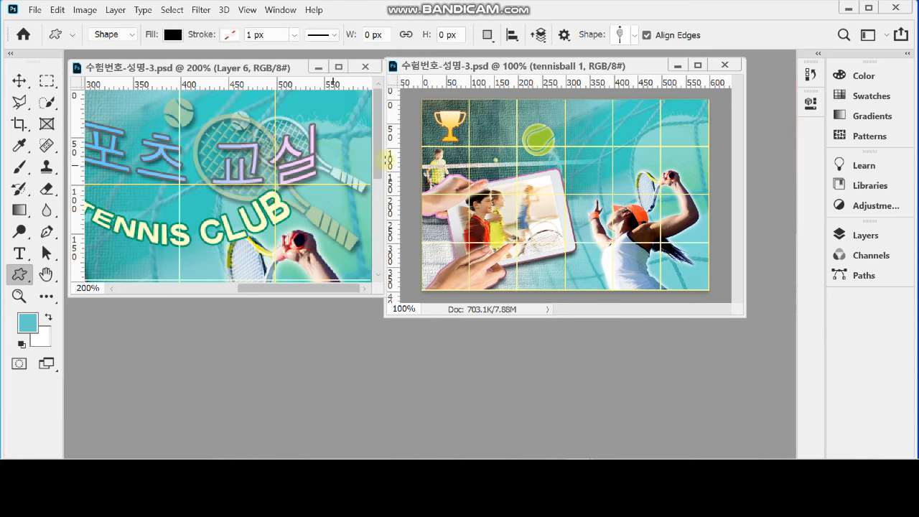
{"action": "key", "text": "ctrl+1"}
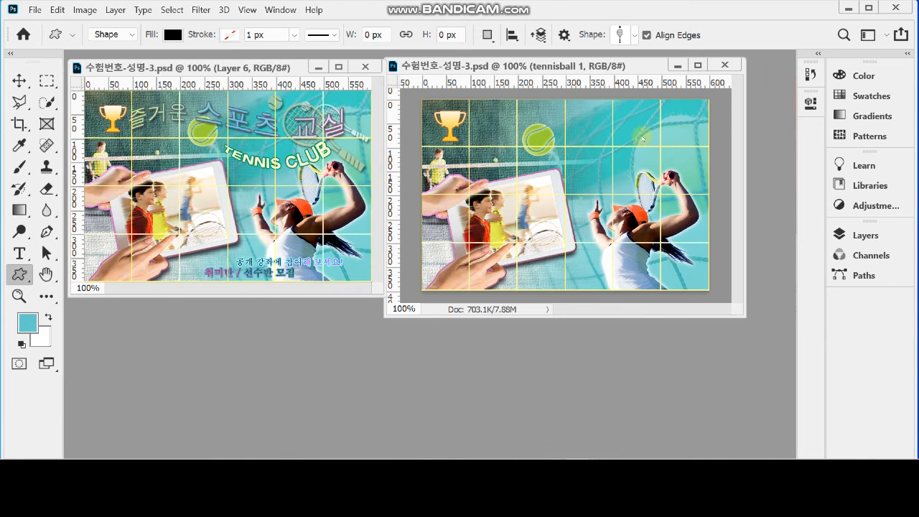
Step: Draw the racket-and-ball custom shape about 55 px wide and 161 px high above the tennis player's raised hand
{"action": "left_click", "coordinate": [656, 110]}
{"action": "left_click_drag", "start_coordinate": [656, 105], "coordinate": [704, 181]}
{"action": "scroll", "coordinate": [675, 176], "scroll_direction": "up", "scroll_amount": 1}
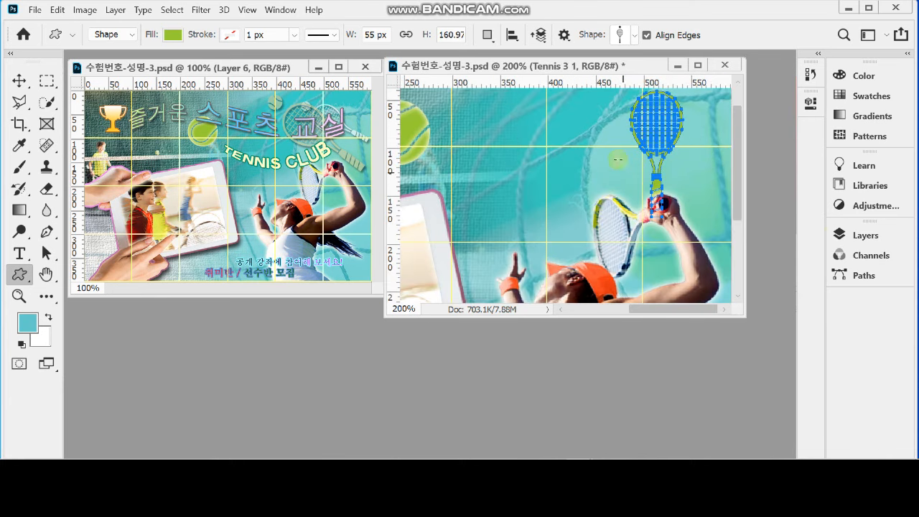
Step: Change the fill color of the new racket-and-ball shape layer to white (ffffff)
{"action": "left_click", "coordinate": [859, 235]}
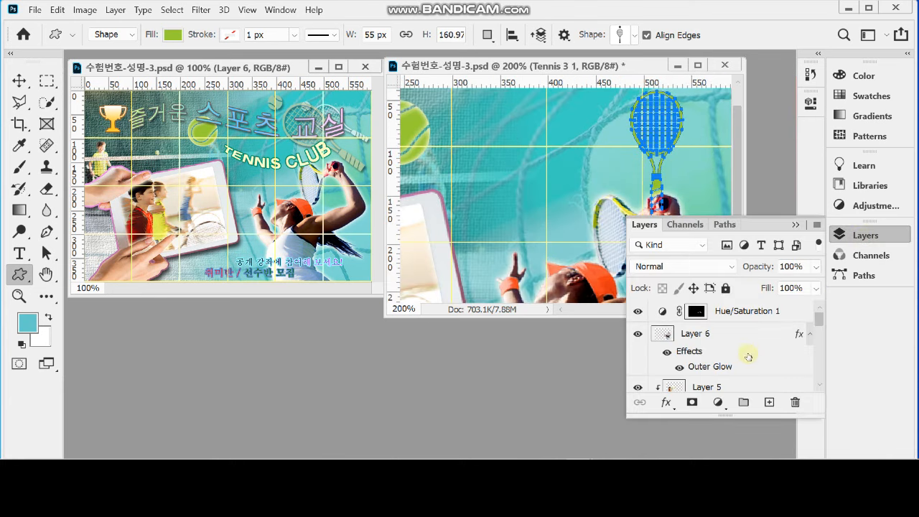
{"action": "scroll", "coordinate": [751, 354], "scroll_direction": "down", "scroll_amount": 5}
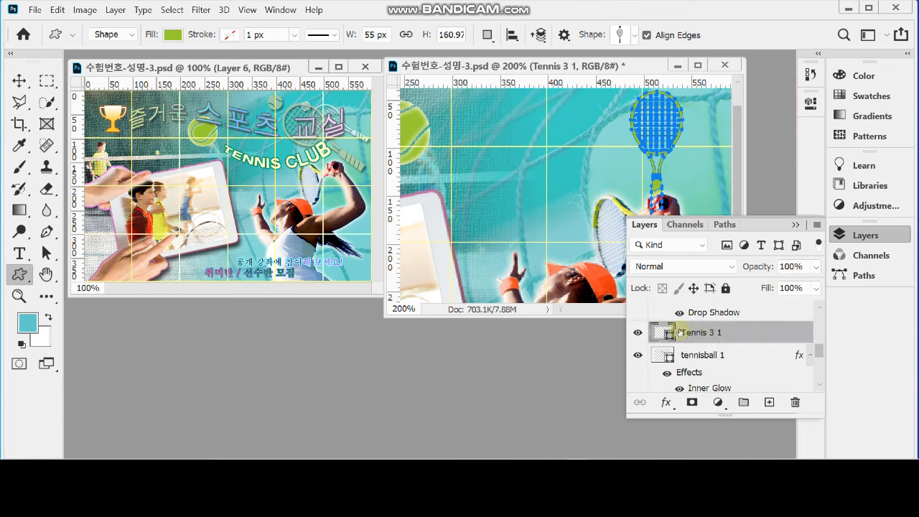
{"action": "double_click", "coordinate": [666, 332]}
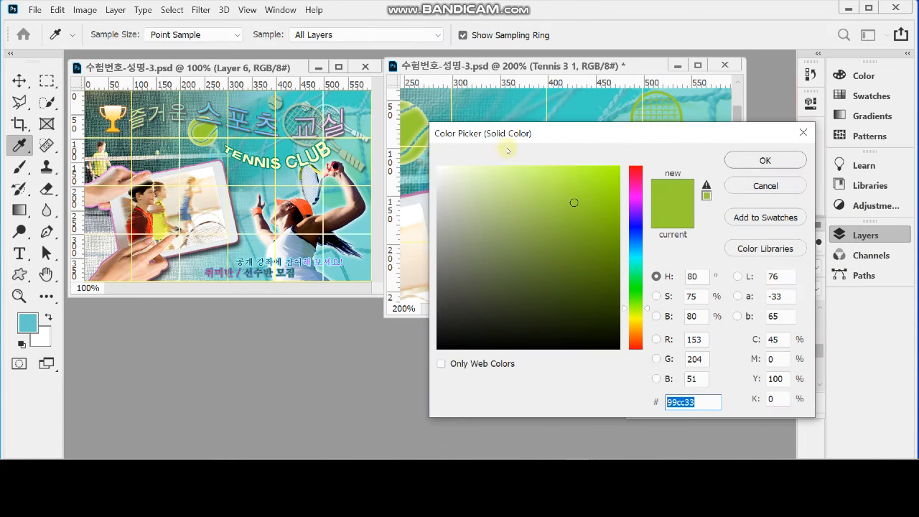
{"action": "left_click", "coordinate": [439, 168]}
{"action": "left_click_drag", "start_coordinate": [420, 162], "coordinate": [416, 160]}
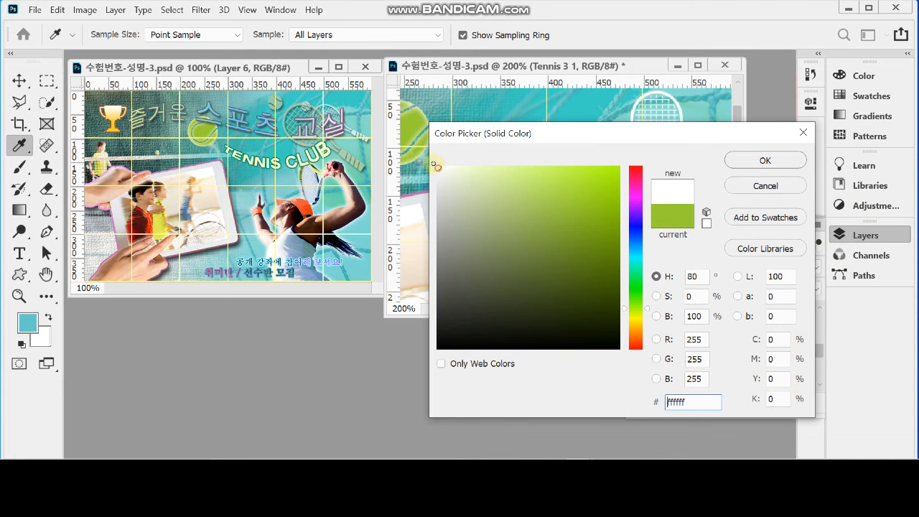
{"action": "left_click", "coordinate": [761, 158]}
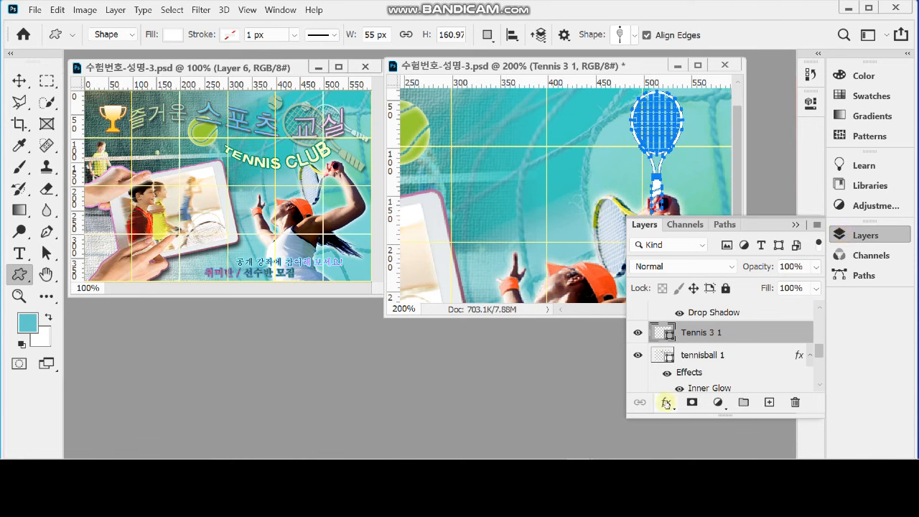
Step: Add a Drop Shadow to the racket shape layer with a 120° angle, 5 px distance and 5 px size
{"action": "left_click", "coordinate": [665, 402]}
{"action": "left_click", "coordinate": [682, 393]}
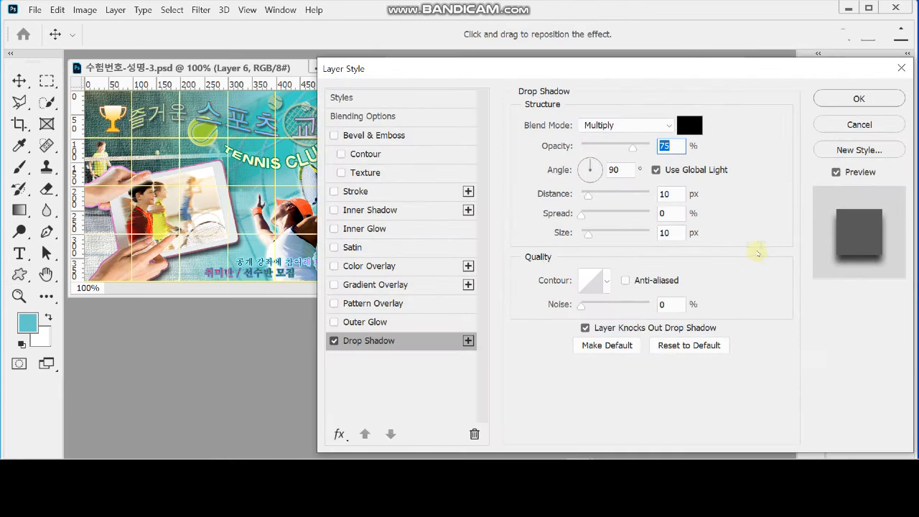
{"action": "key", "text": "Tab"}
{"action": "type", "text": "120"}
{"action": "double_click", "coordinate": [666, 194]}
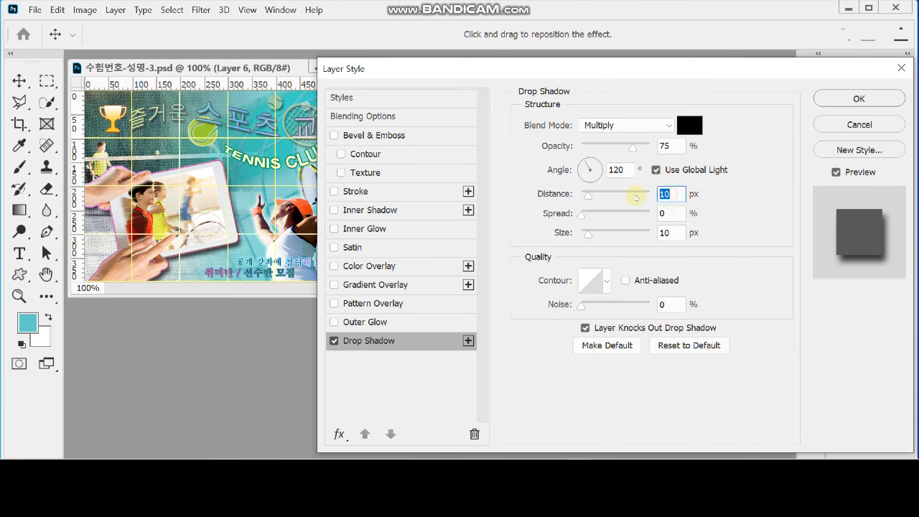
{"action": "type", "text": "5"}
{"action": "double_click", "coordinate": [667, 232]}
{"action": "type", "text": "5"}
{"action": "left_click", "coordinate": [844, 99]}
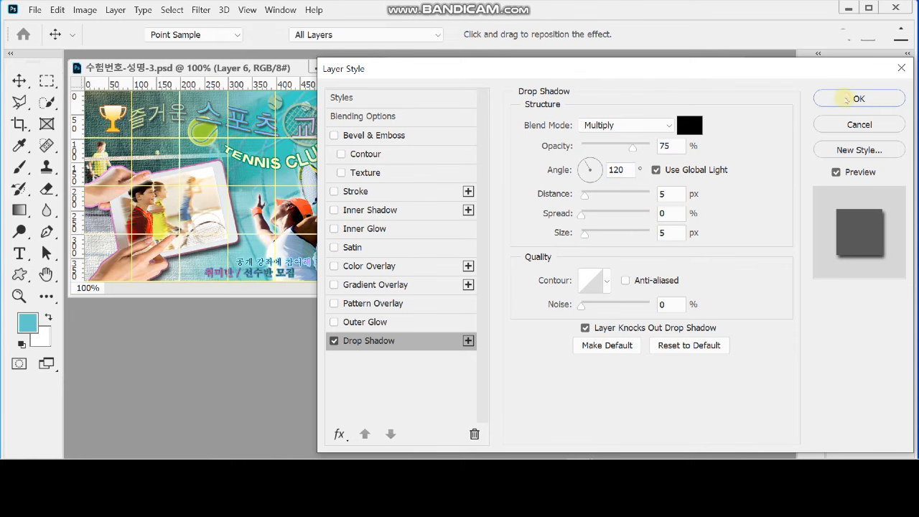
Step: Set the racket shape layer's opacity to 60%
{"action": "left_click", "coordinate": [866, 236]}
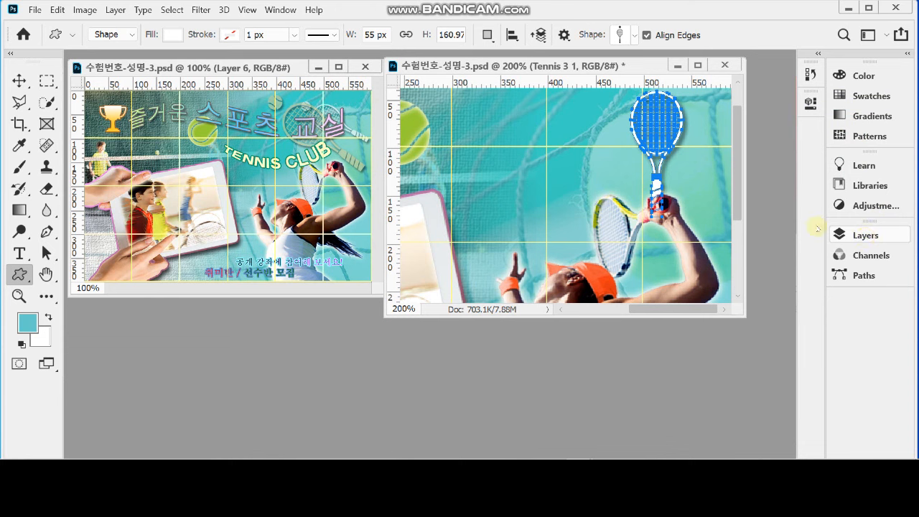
{"action": "left_click", "coordinate": [858, 235]}
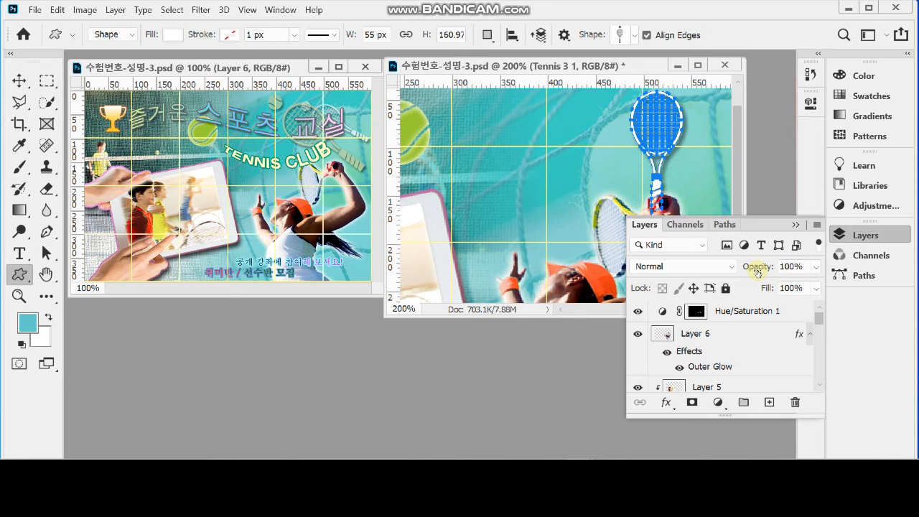
{"action": "left_click", "coordinate": [758, 270]}
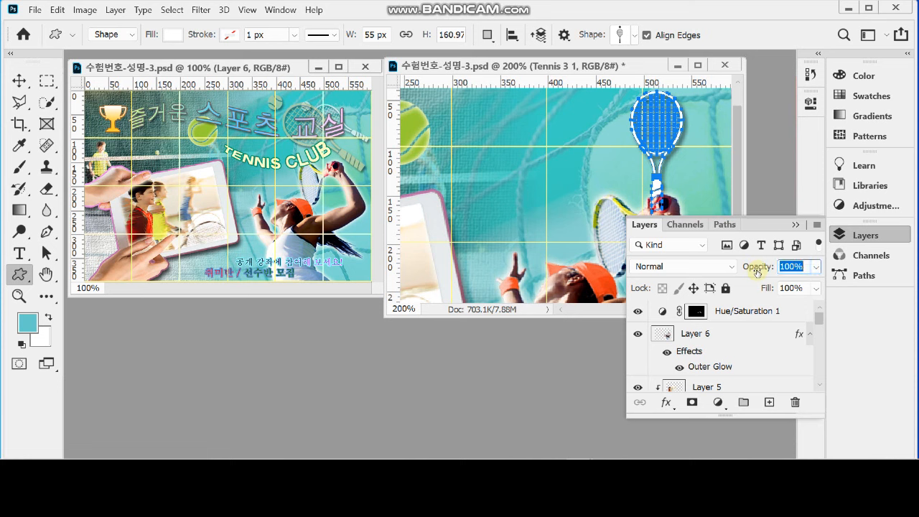
{"action": "type", "text": "60"}
{"action": "key", "text": "Return"}
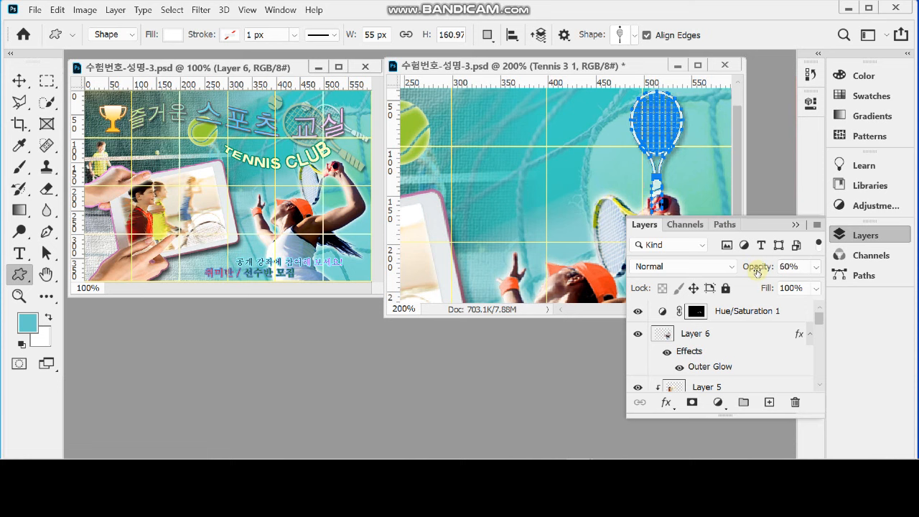
{"action": "left_click", "coordinate": [865, 235]}
Step: Enlarge the working poster's window and rotate the racket shape to -60° with Free Transform
{"action": "left_click_drag", "start_coordinate": [744, 317], "coordinate": [764, 346]}
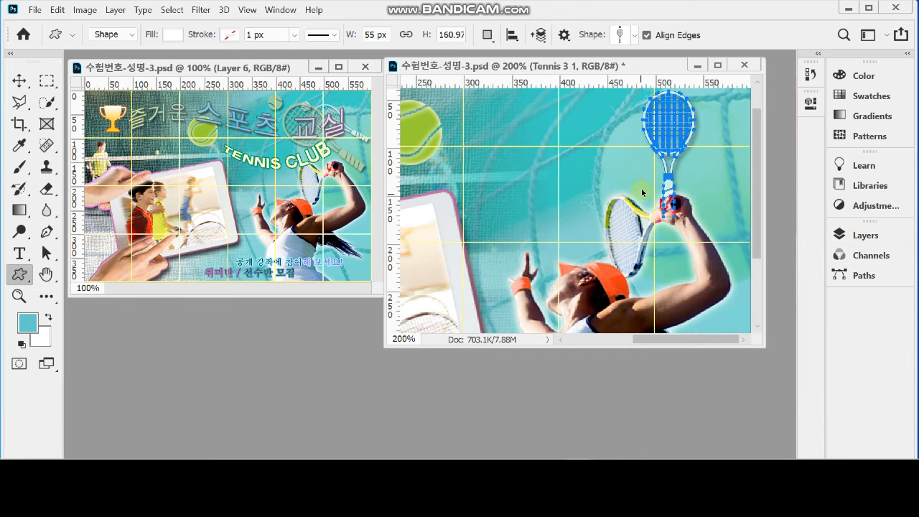
{"action": "left_click_drag", "start_coordinate": [643, 192], "coordinate": [646, 188]}
{"action": "key", "text": "ctrl+t"}
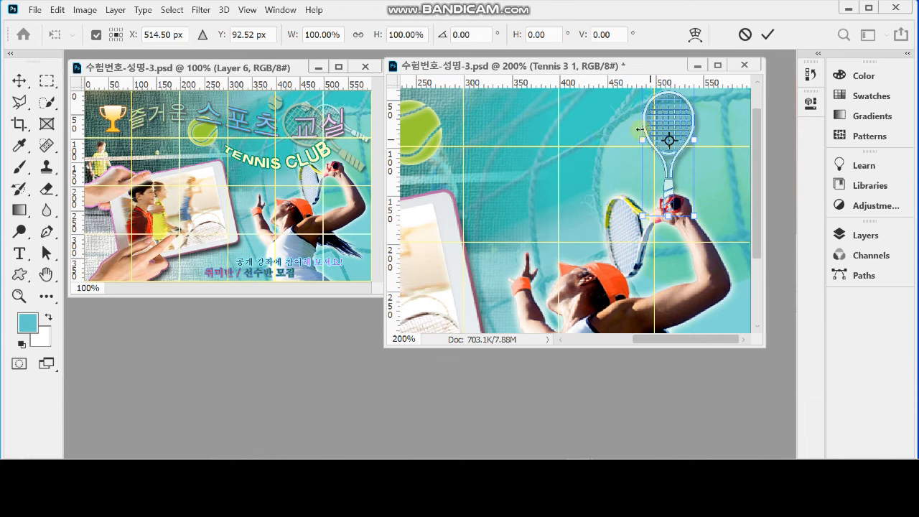
{"action": "mouse_move", "coordinate": [600, 139]}
{"action": "left_mouse_down"}
{"action": "mouse_move", "coordinate": [609, 151]}
{"action": "mouse_move", "coordinate": [604, 139]}
{"action": "mouse_move", "coordinate": [600, 156]}
{"action": "left_mouse_up"}
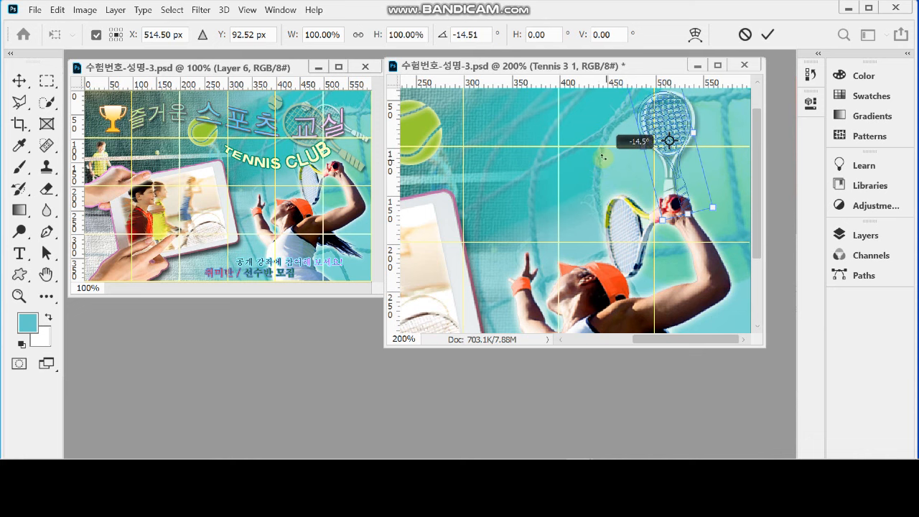
{"action": "left_click", "coordinate": [487, 35]}
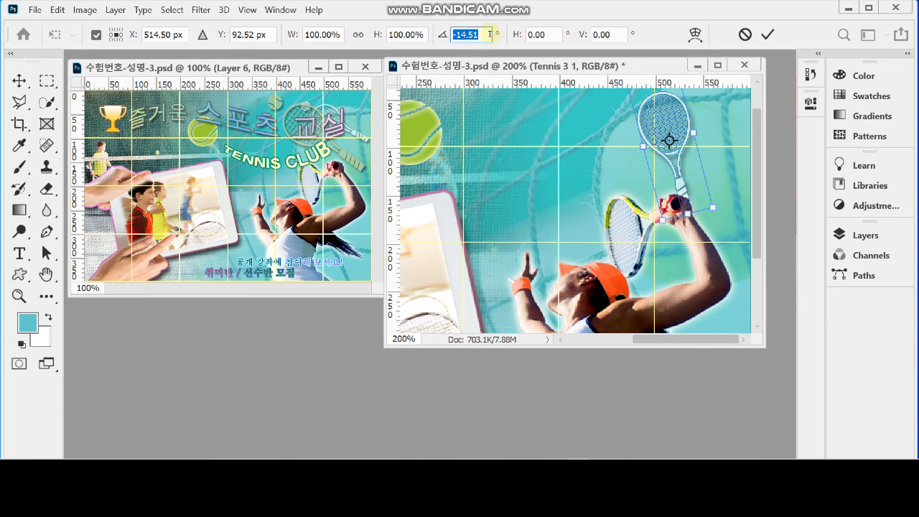
{"action": "type", "text": "-60"}
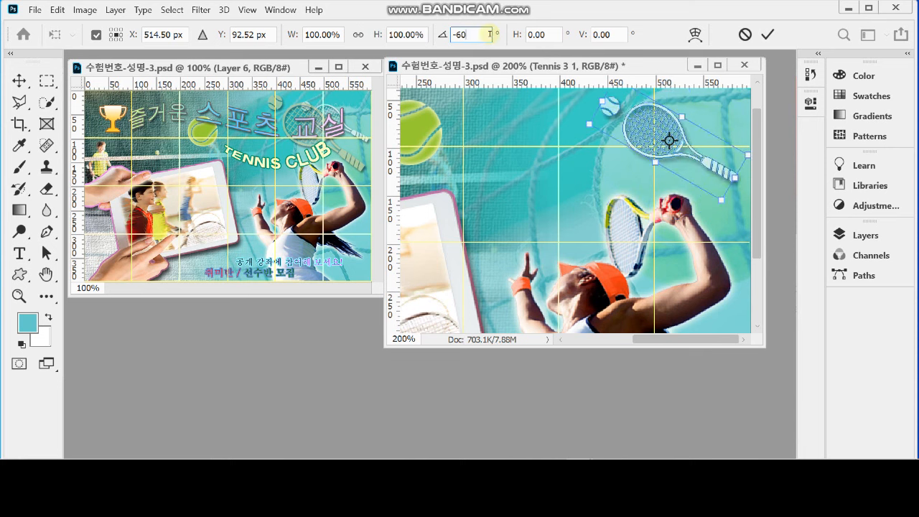
{"action": "key", "text": "Return"}
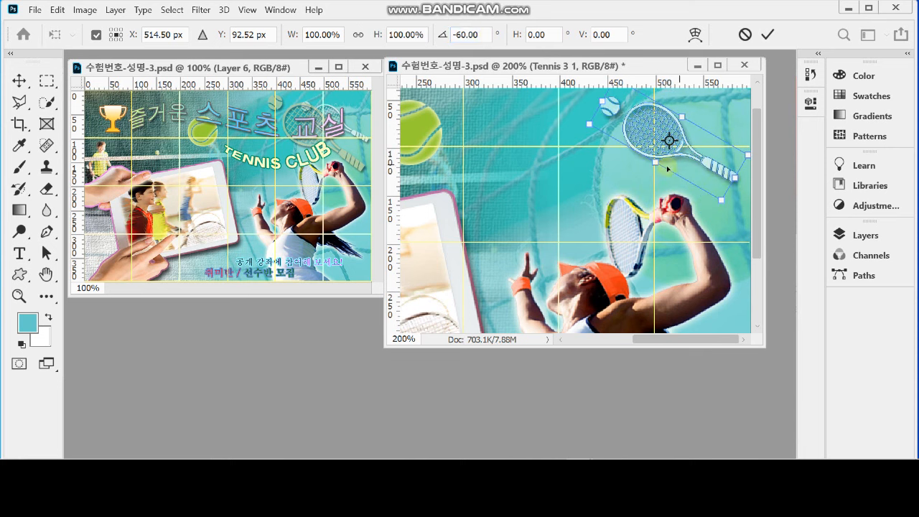
Step: Scale the racket shape to about 91% and move it up beside the poster's right edge, then apply the transform
{"action": "left_click_drag", "start_coordinate": [588, 126], "coordinate": [598, 126]}
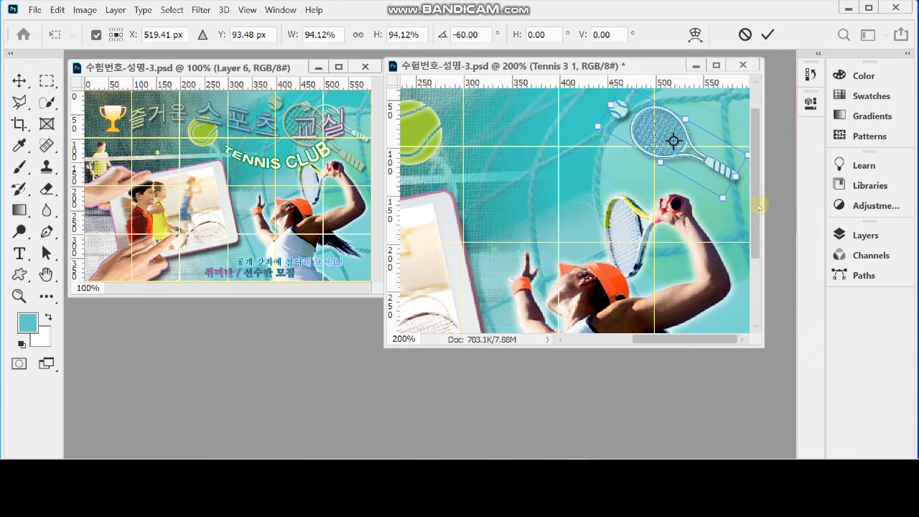
{"action": "scroll", "coordinate": [760, 208], "scroll_direction": "up", "scroll_amount": 2}
{"action": "left_click_drag", "start_coordinate": [675, 176], "coordinate": [675, 133]}
{"action": "left_click_drag", "start_coordinate": [726, 182], "coordinate": [733, 185]}
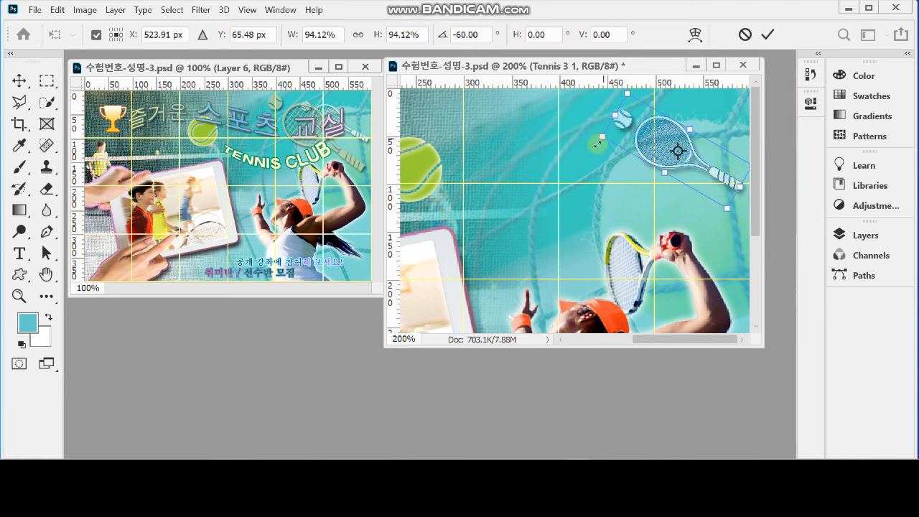
{"action": "left_click_drag", "start_coordinate": [602, 137], "coordinate": [606, 137]}
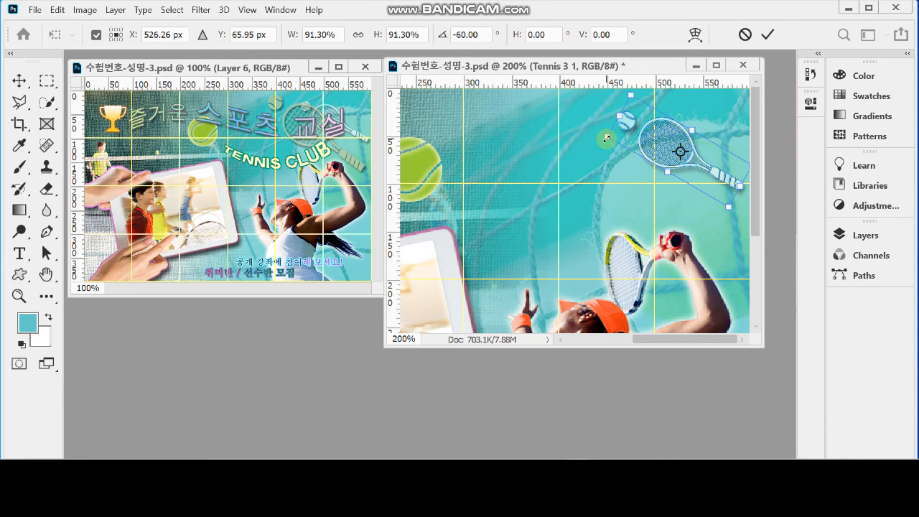
{"action": "key", "text": "Return"}
{"action": "key", "text": "u"}
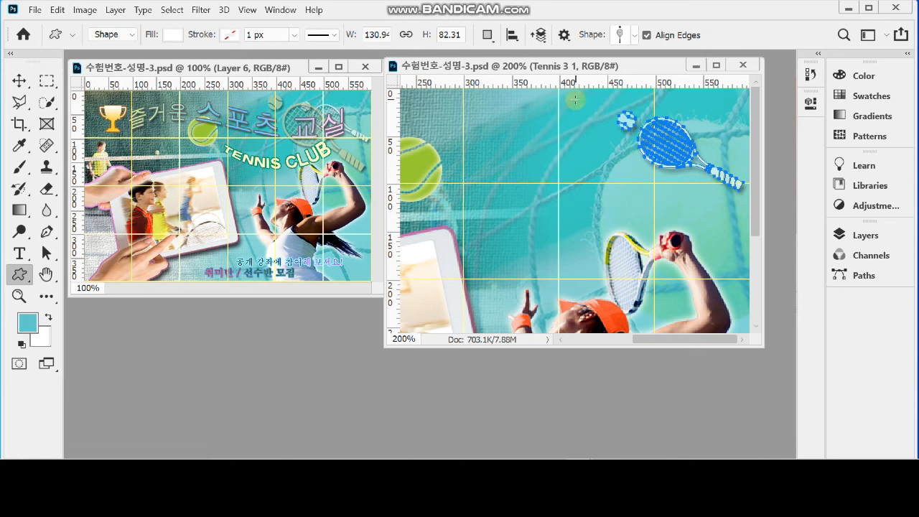
Step: Duplicate the racket shape layer, move the copy to the lower left of the original and enlarge it to about 139%
{"action": "key", "text": "ctrl+j"}
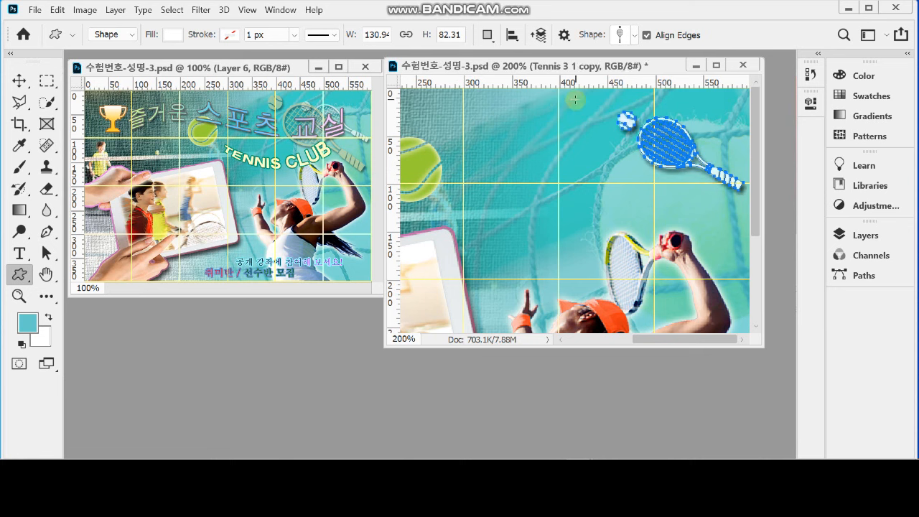
{"action": "key", "text": "ctrl+t"}
{"action": "left_click_drag", "start_coordinate": [659, 162], "coordinate": [603, 182]}
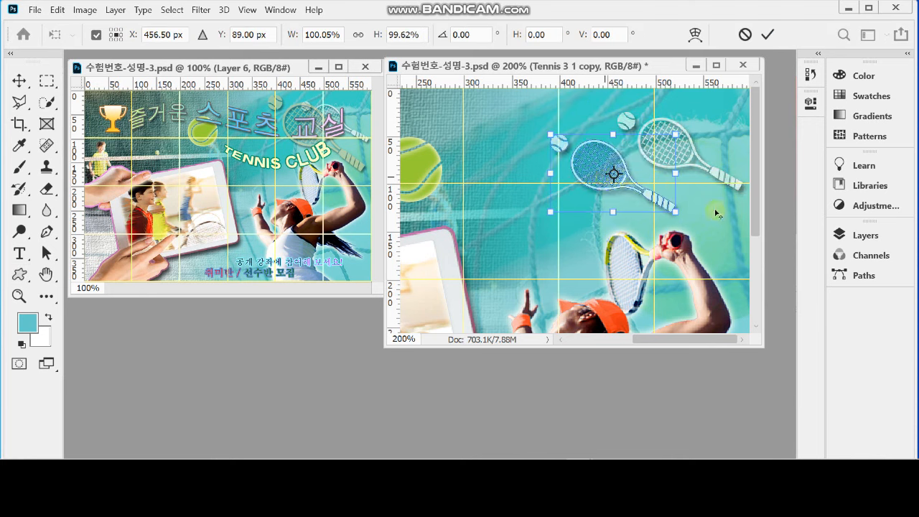
{"action": "left_click_drag", "start_coordinate": [675, 212], "coordinate": [712, 257]}
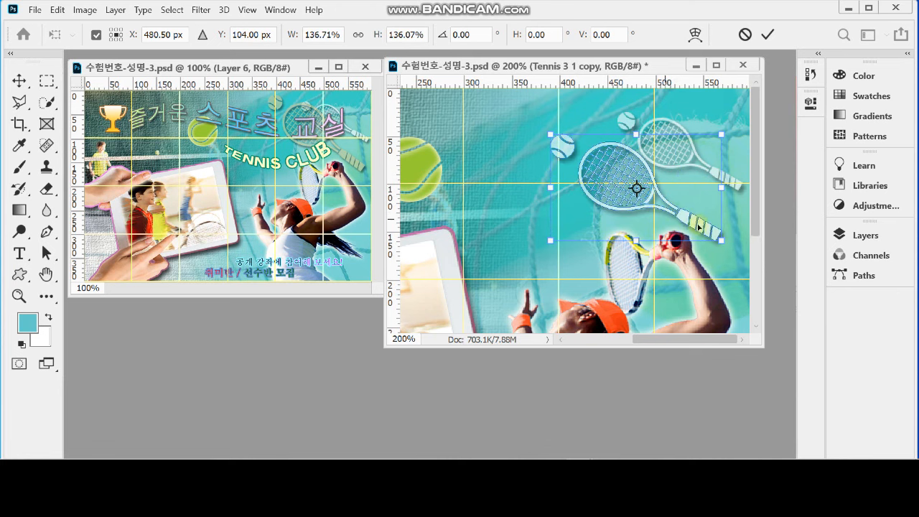
{"action": "left_click_drag", "start_coordinate": [722, 241], "coordinate": [725, 245]}
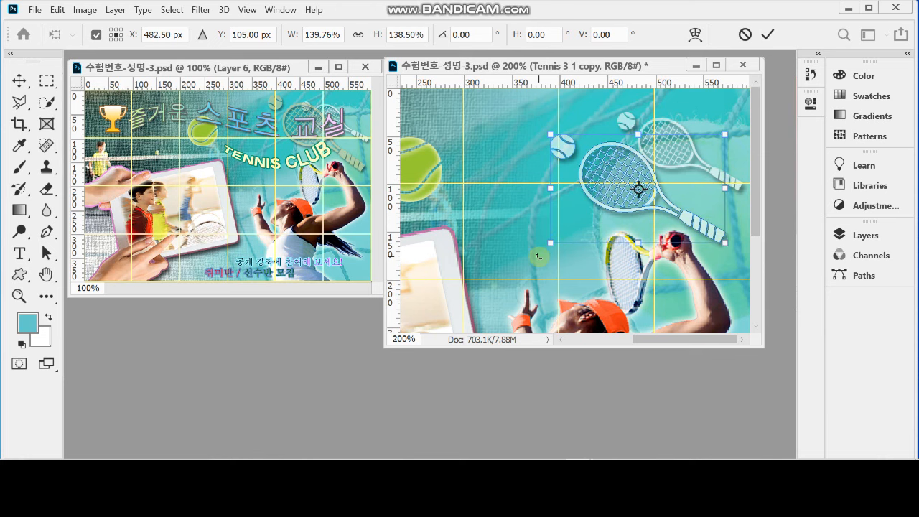
Step: Rotate the racket copy to about 9°, enlarge it to about 160% and position it overlapping the smaller racket's left side
{"action": "left_click_drag", "start_coordinate": [540, 254], "coordinate": [537, 235]}
{"action": "left_click_drag", "start_coordinate": [647, 229], "coordinate": [652, 202]}
{"action": "mouse_move", "coordinate": [704, 238]}
{"action": "left_mouse_down"}
{"action": "mouse_move", "coordinate": [727, 257]}
{"action": "mouse_move", "coordinate": [713, 236]}
{"action": "left_mouse_up"}
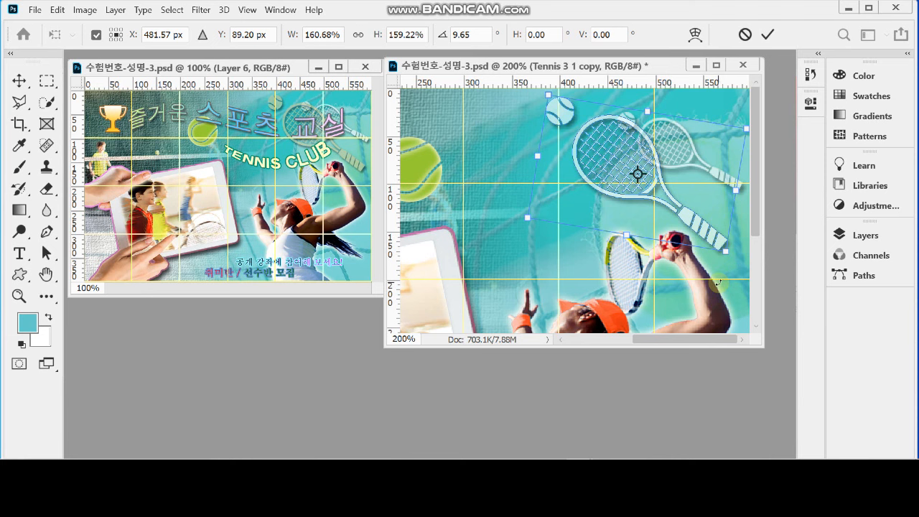
{"action": "left_click_drag", "start_coordinate": [718, 282], "coordinate": [719, 280]}
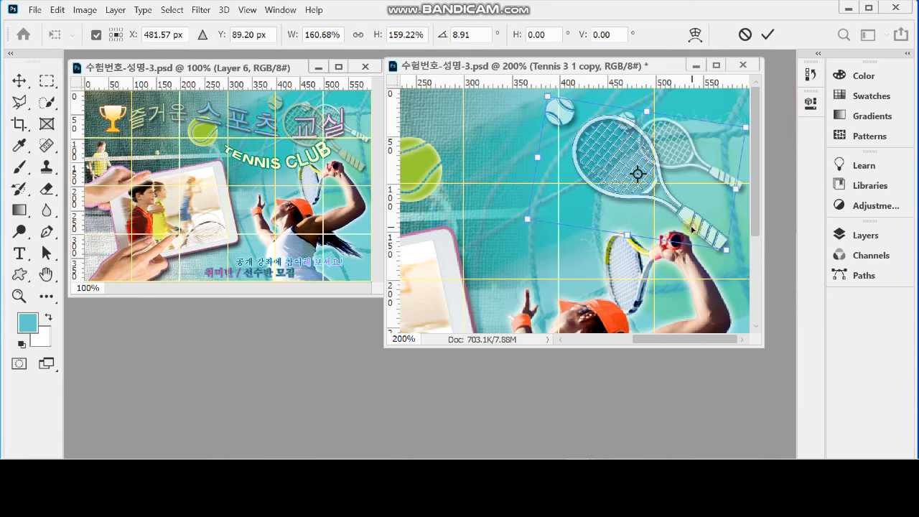
{"action": "key", "text": "Return"}
{"action": "key", "text": "u"}
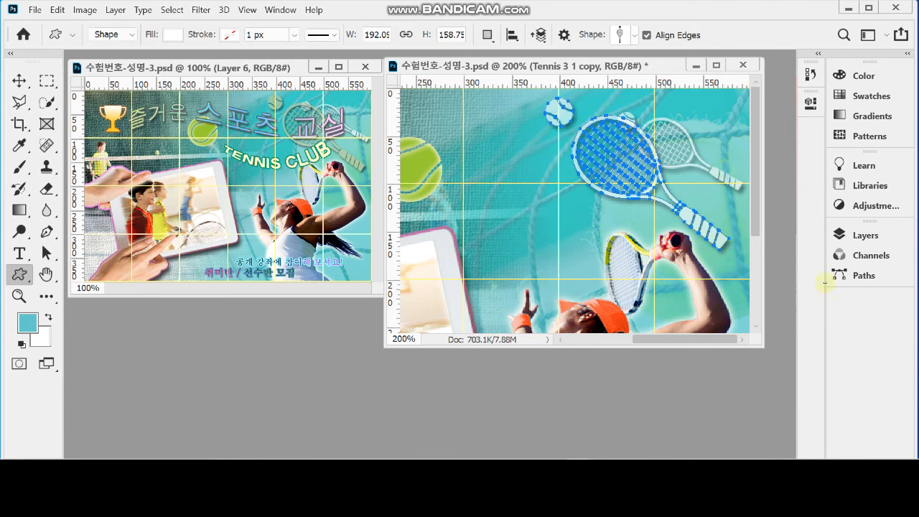
Step: Change the larger racket copy's fill color to cccc99 and save the poster
{"action": "left_click", "coordinate": [848, 234]}
{"action": "scroll", "coordinate": [724, 350], "scroll_direction": "down", "scroll_amount": 2}
{"action": "scroll", "coordinate": [725, 350], "scroll_direction": "down", "scroll_amount": 5}
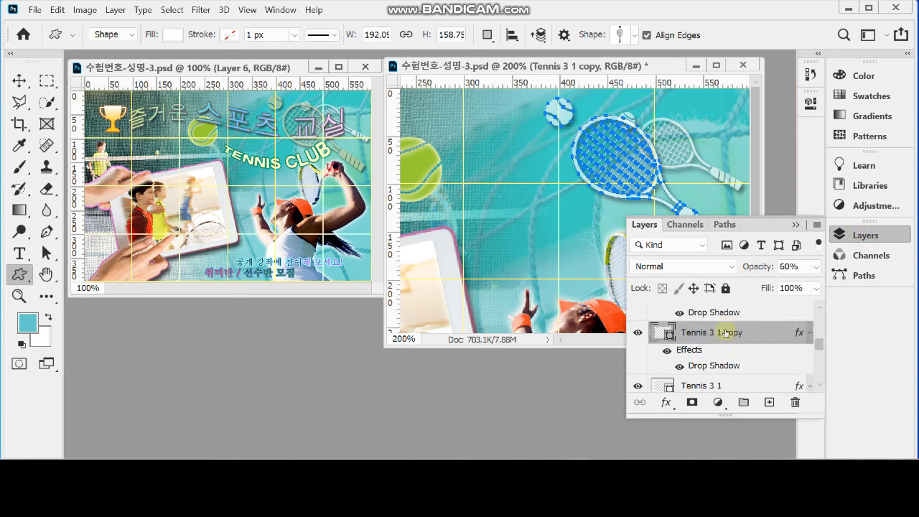
{"action": "double_click", "coordinate": [663, 333]}
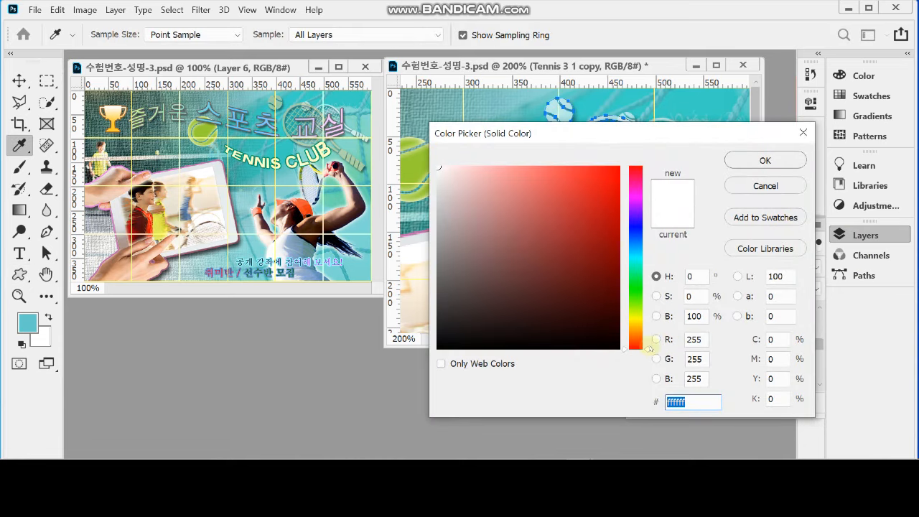
{"action": "type", "text": "cccc99"}
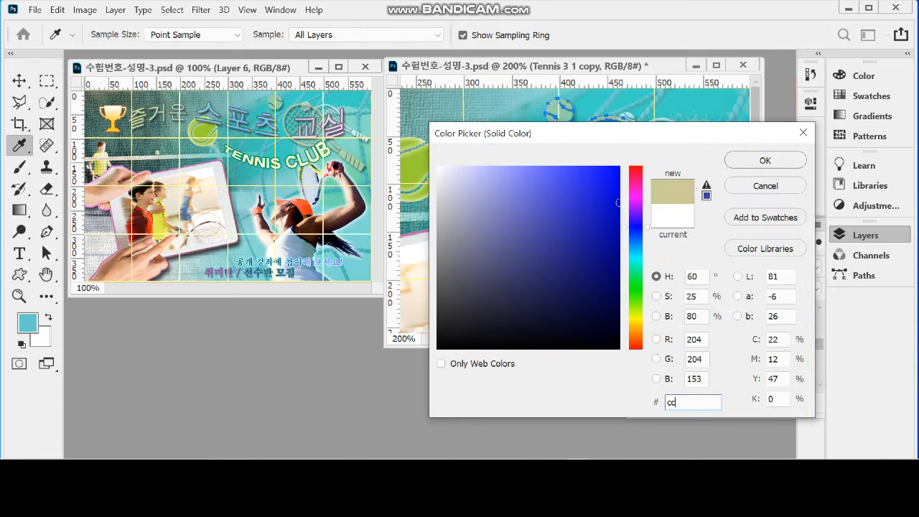
{"action": "left_click", "coordinate": [760, 160]}
{"action": "key", "text": "ctrl+s"}
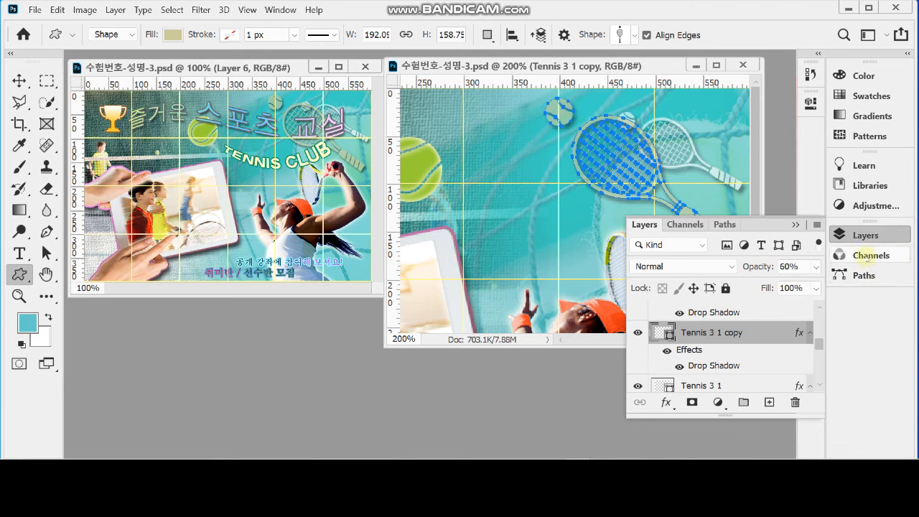
{"action": "left_click", "coordinate": [861, 237]}
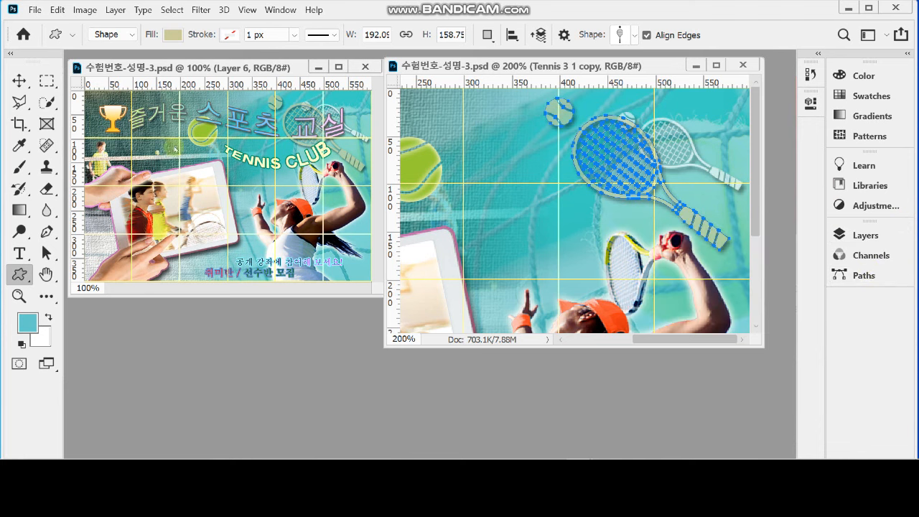
Step: Start a horizontal text line just beside the trophy near the poster's upper edge and set its font size to 42 pt
{"action": "left_click", "coordinate": [20, 254]}
{"action": "right_click", "coordinate": [20, 253]}
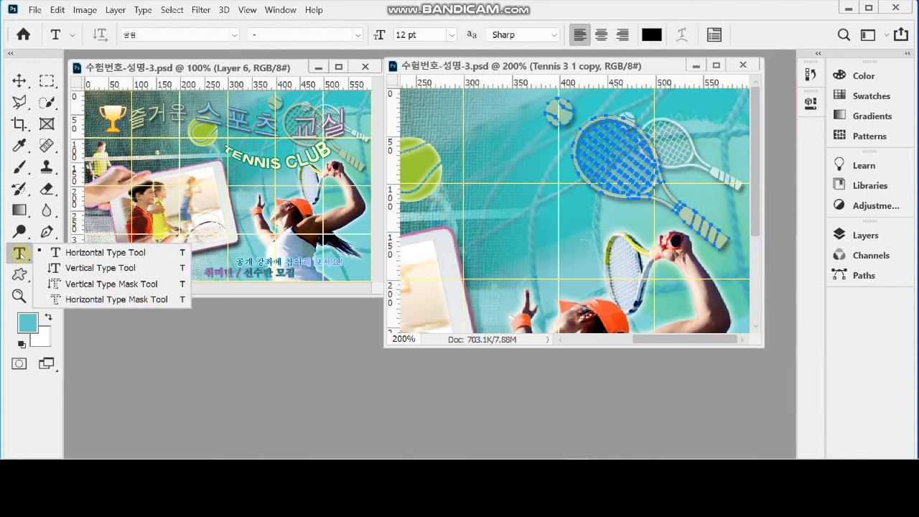
{"action": "left_click", "coordinate": [88, 253]}
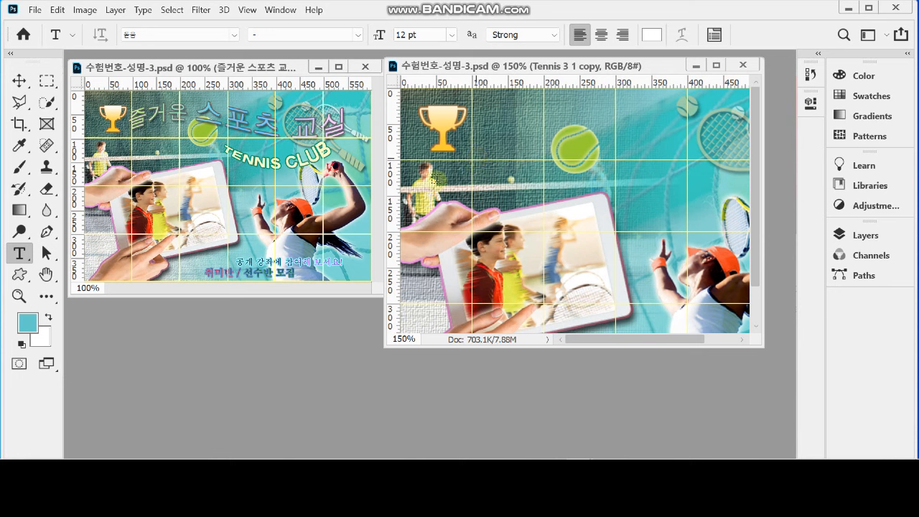
{"action": "left_click", "coordinate": [476, 123]}
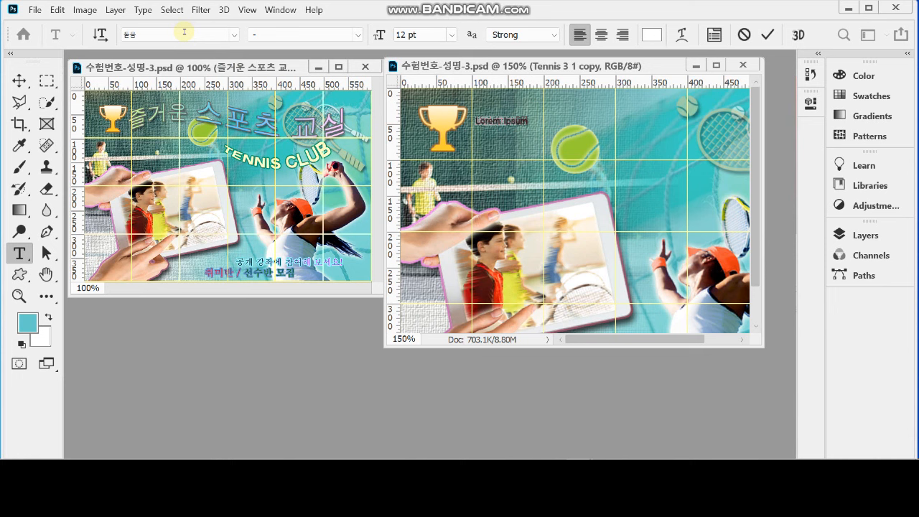
{"action": "left_click", "coordinate": [379, 35]}
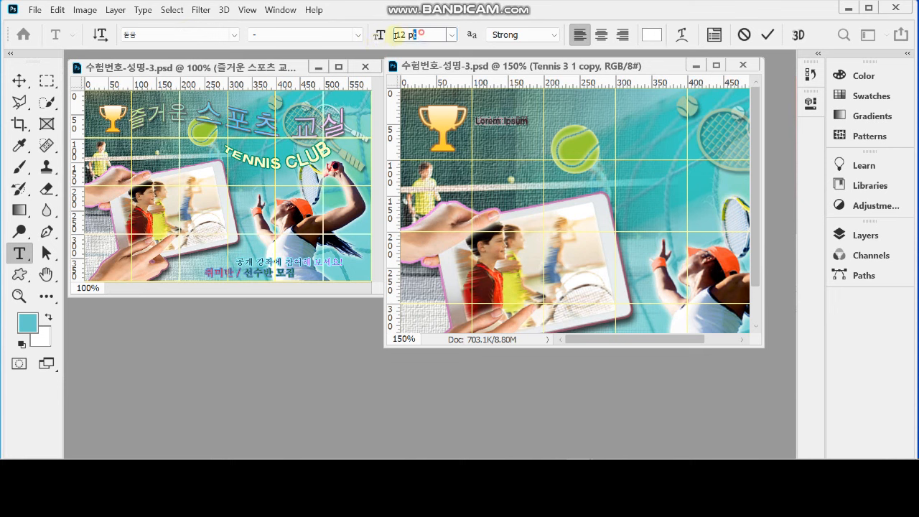
{"action": "type", "text": "42"}
{"action": "key", "text": "Return"}
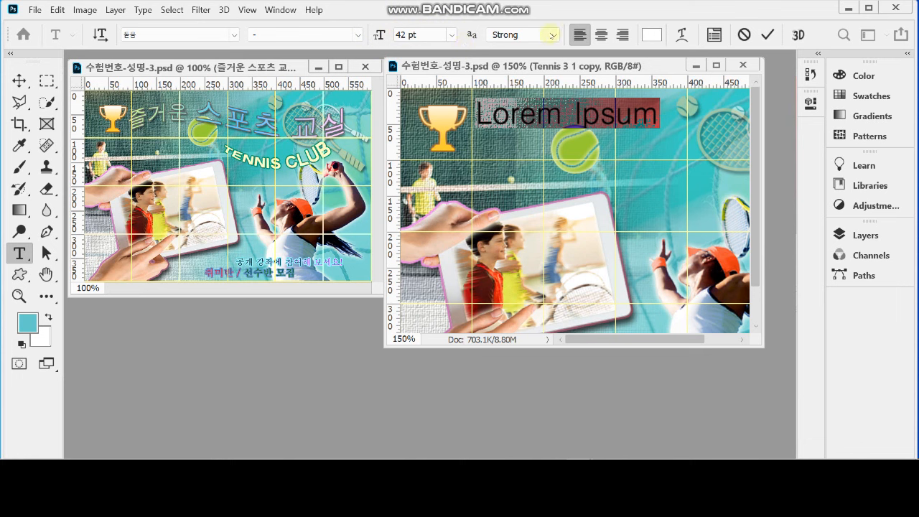
Step: Enter the title "즐거운 스포츠 교실" and shift it slightly down beside the trophy
{"action": "left_click", "coordinate": [552, 36]}
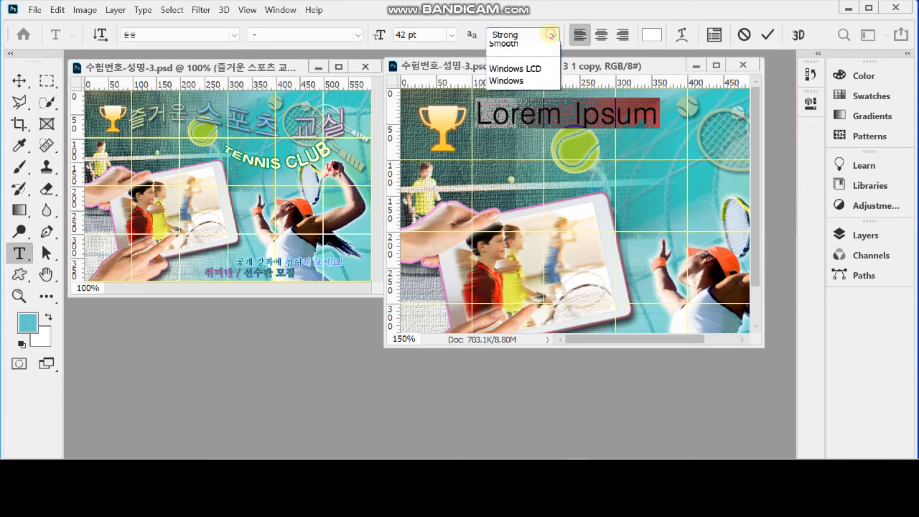
{"action": "left_click", "coordinate": [550, 35]}
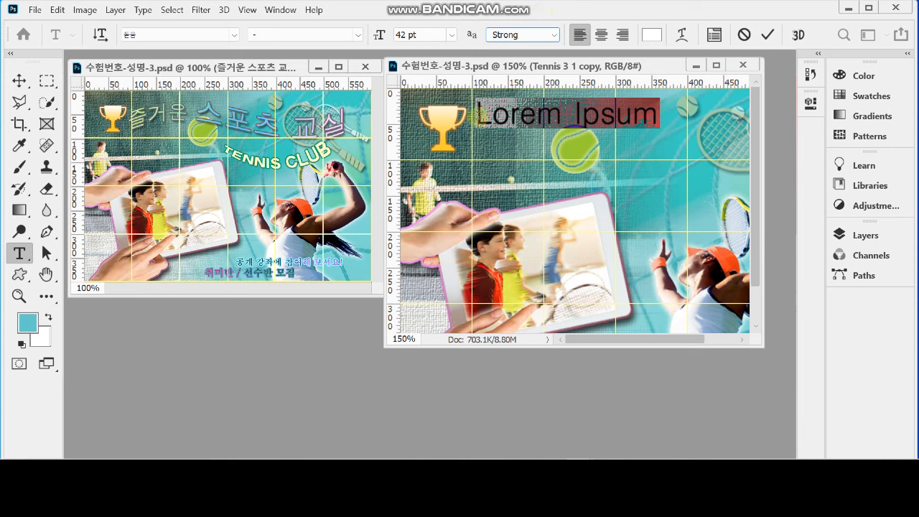
{"action": "left_click", "coordinate": [479, 117]}
{"action": "type", "text": "즐거운 스포츠 교실"}
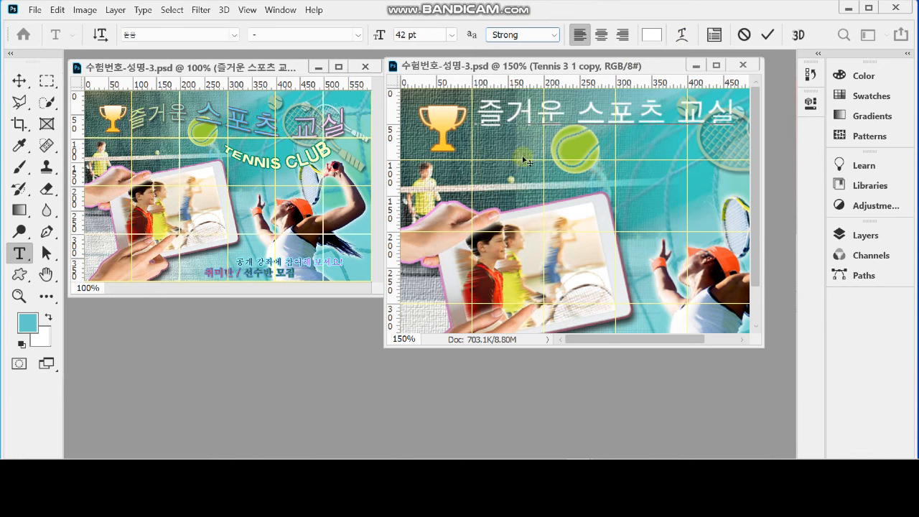
{"action": "left_click_drag", "start_coordinate": [519, 147], "coordinate": [516, 158]}
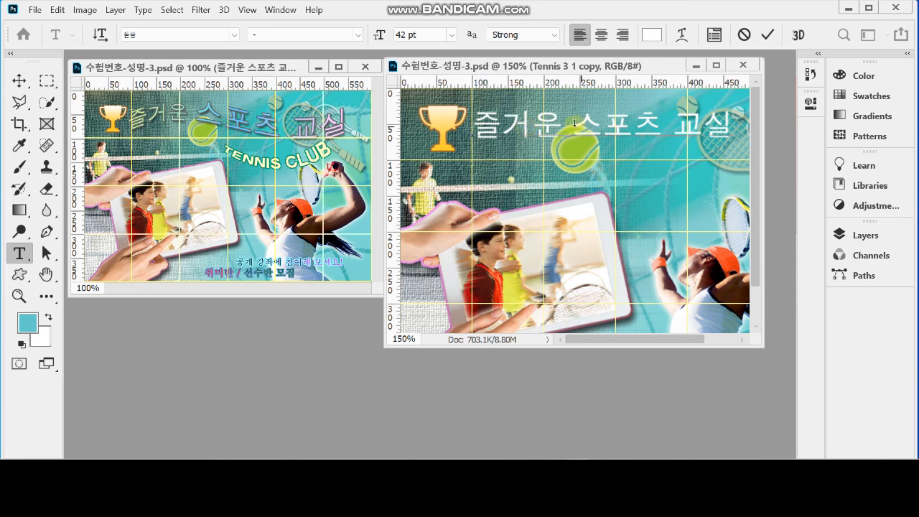
Step: Enlarge the words "스포츠 교실" in the title to 60 pt
{"action": "left_click_drag", "start_coordinate": [573, 127], "coordinate": [730, 130]}
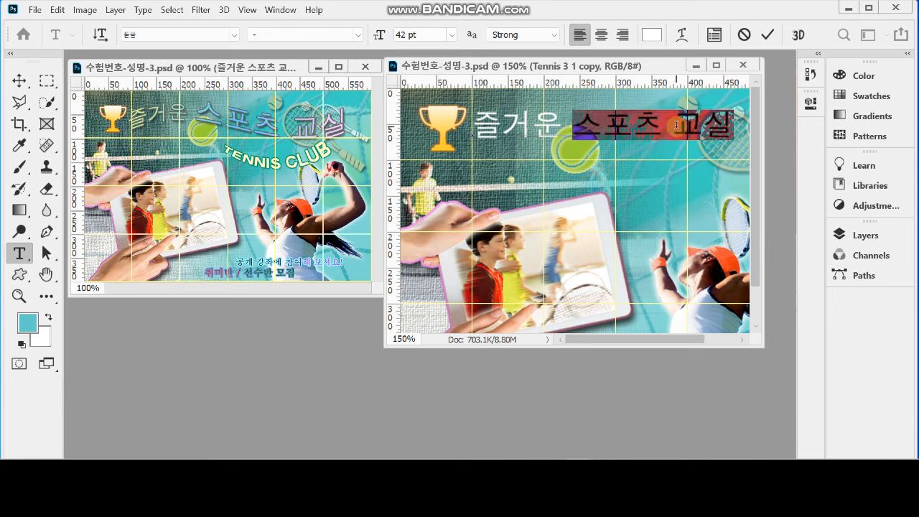
{"action": "left_click", "coordinate": [424, 34]}
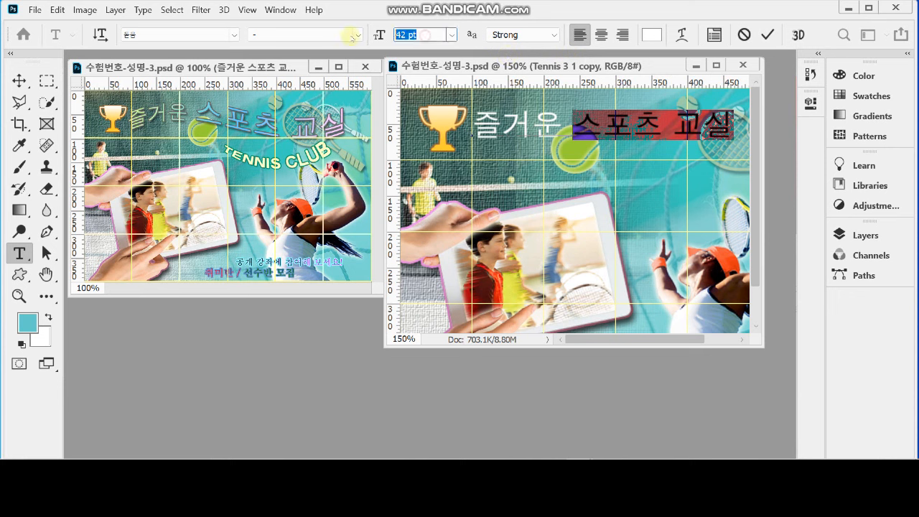
{"action": "type", "text": "60"}
{"action": "key", "text": "Return"}
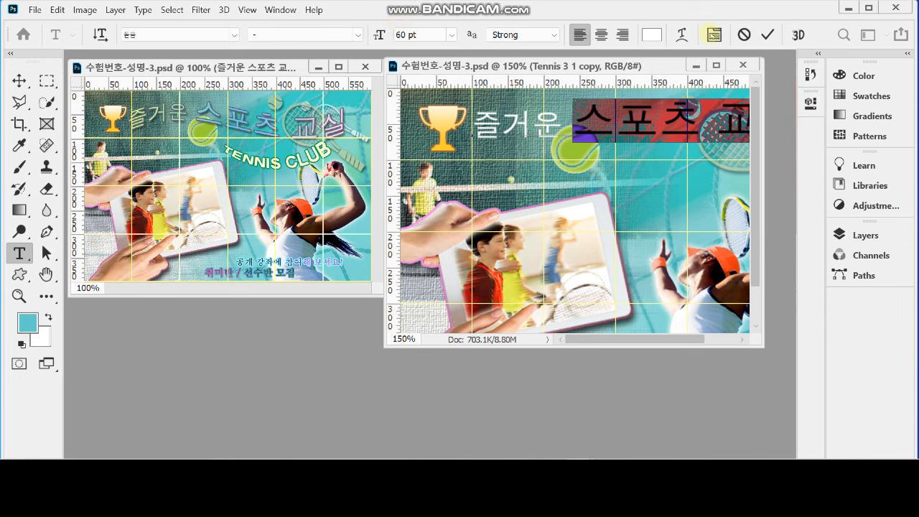
Step: Warp the title text with the horizontal Flag style and a bend of 60%
{"action": "left_click", "coordinate": [682, 36]}
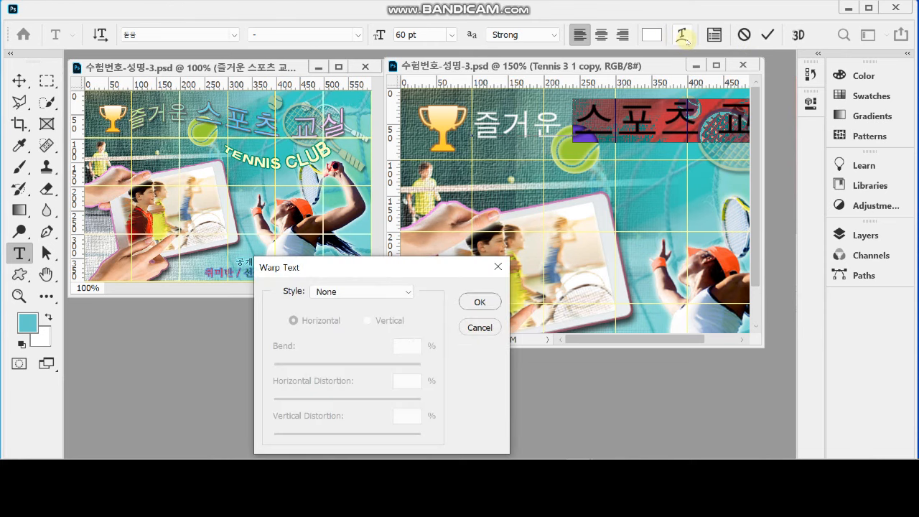
{"action": "left_click_drag", "start_coordinate": [398, 265], "coordinate": [404, 213]}
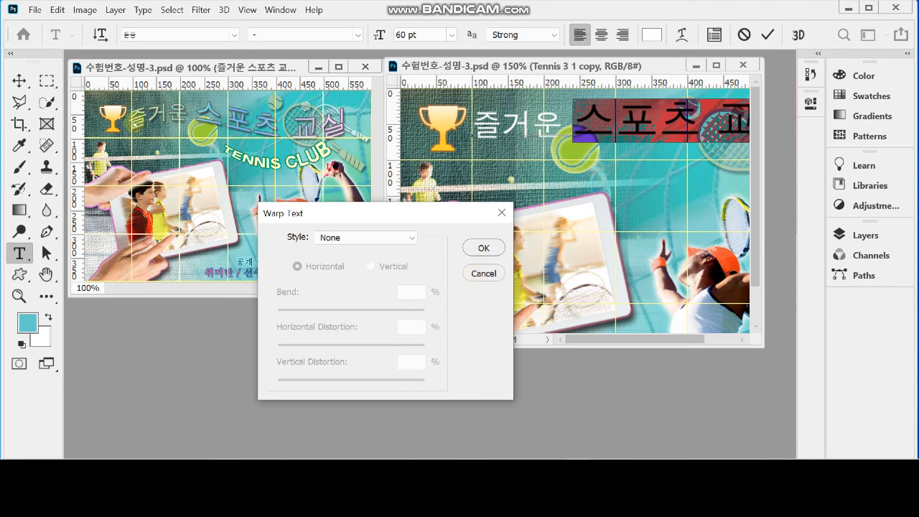
{"action": "left_click", "coordinate": [343, 239]}
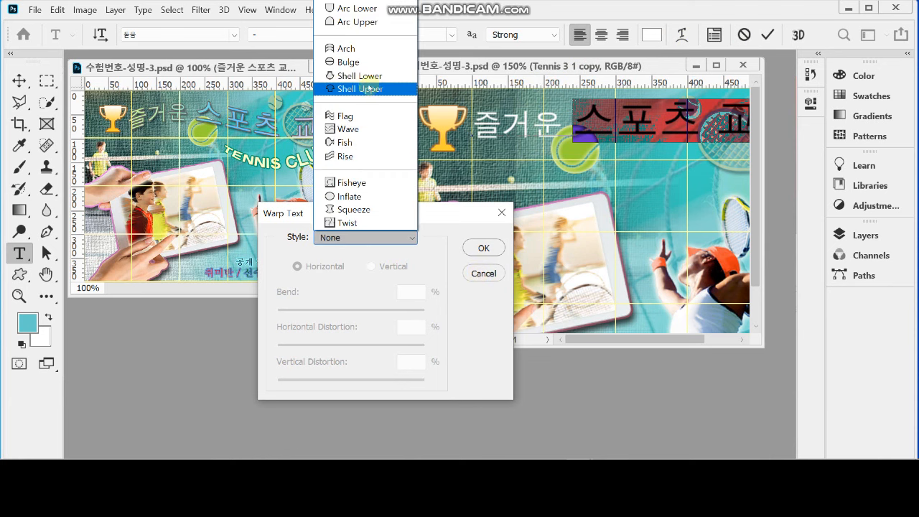
{"action": "left_click", "coordinate": [370, 115]}
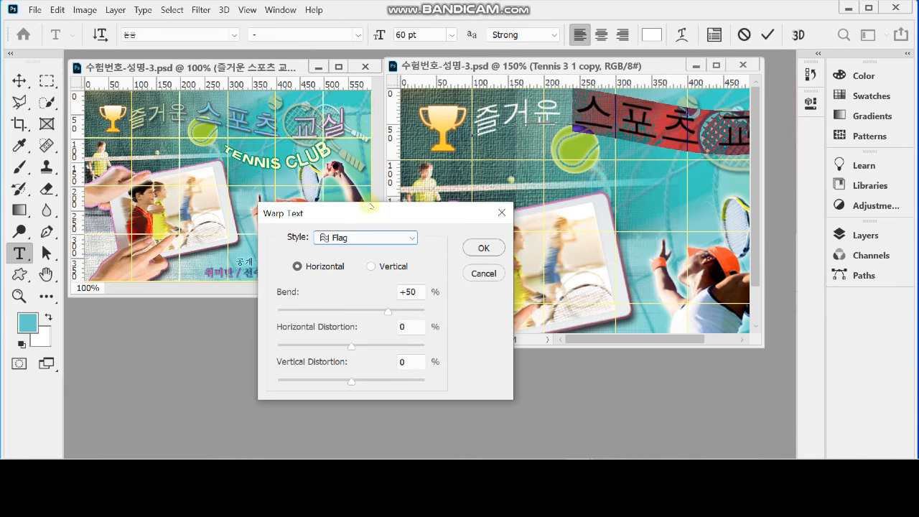
{"action": "left_click_drag", "start_coordinate": [365, 212], "coordinate": [359, 224]}
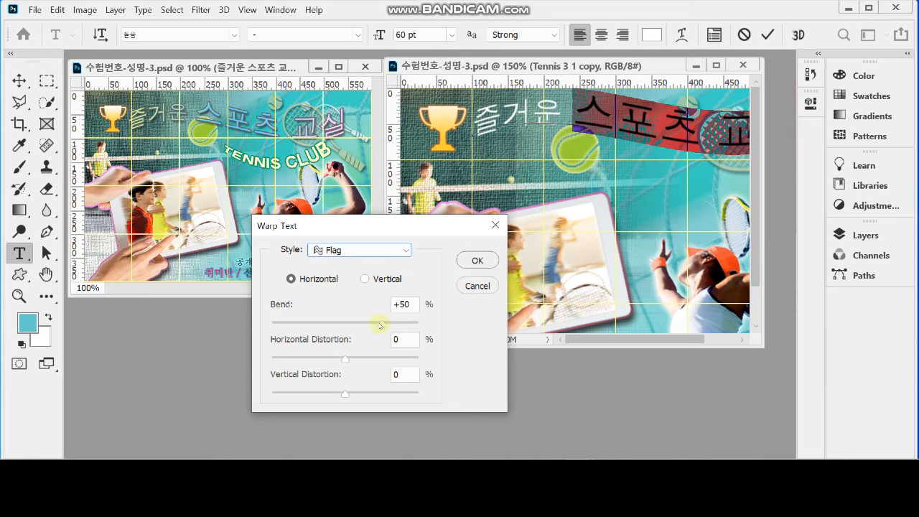
{"action": "left_click_drag", "start_coordinate": [410, 304], "coordinate": [357, 305]}
{"action": "type", "text": "60"}
{"action": "key", "text": "Return"}
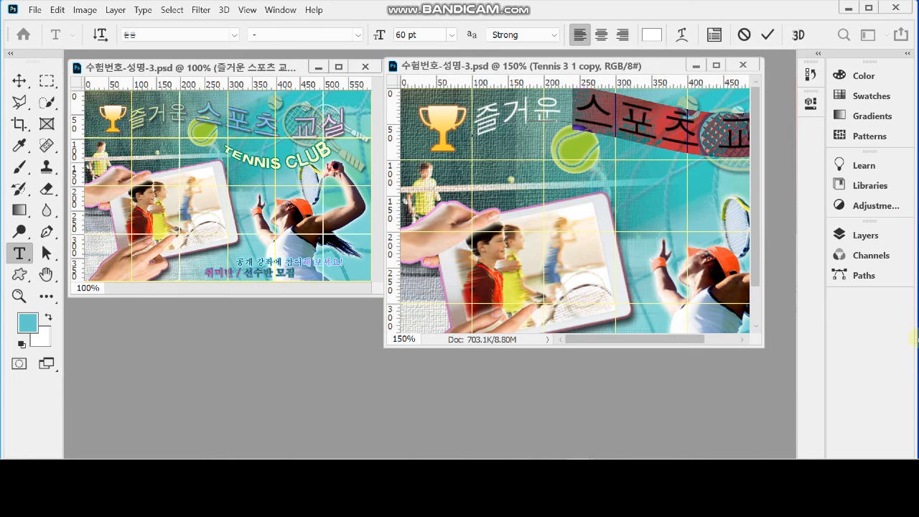
Step: Commit the title text and add a 2 px outside stroke in color 666 to its layer
{"action": "key", "text": "ctrl+1"}
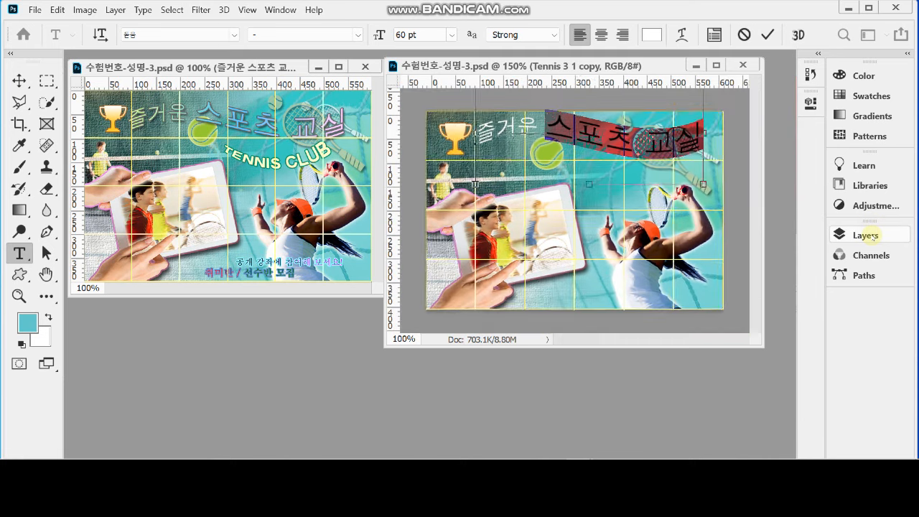
{"action": "left_click", "coordinate": [873, 237]}
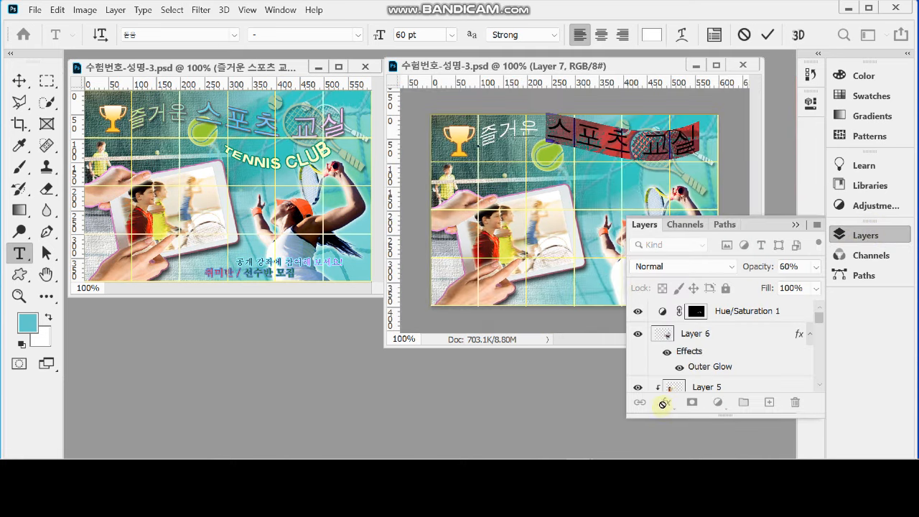
{"action": "left_click", "coordinate": [663, 404]}
{"action": "left_click", "coordinate": [665, 403]}
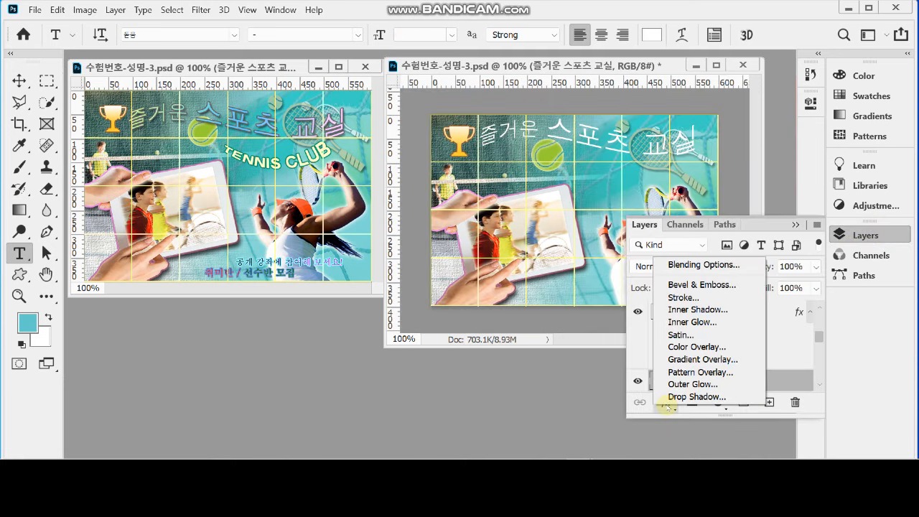
{"action": "left_click", "coordinate": [683, 297]}
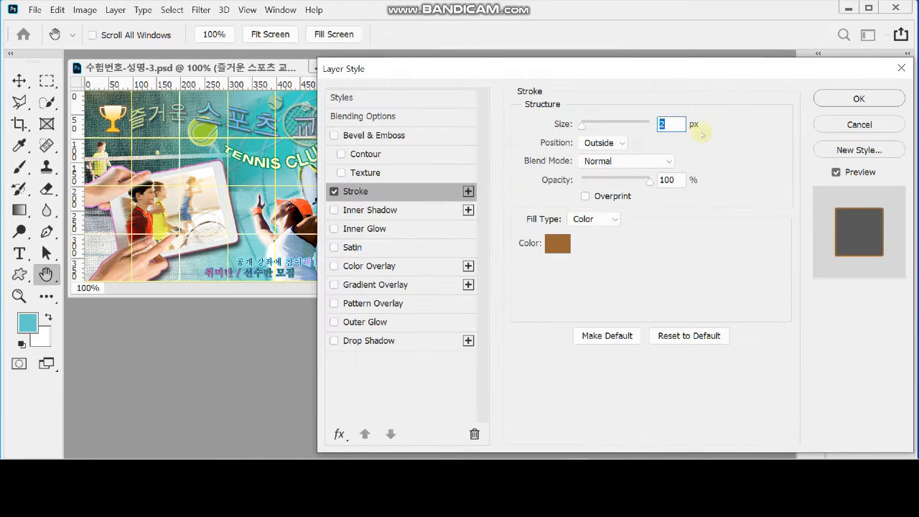
{"action": "left_click", "coordinate": [557, 244]}
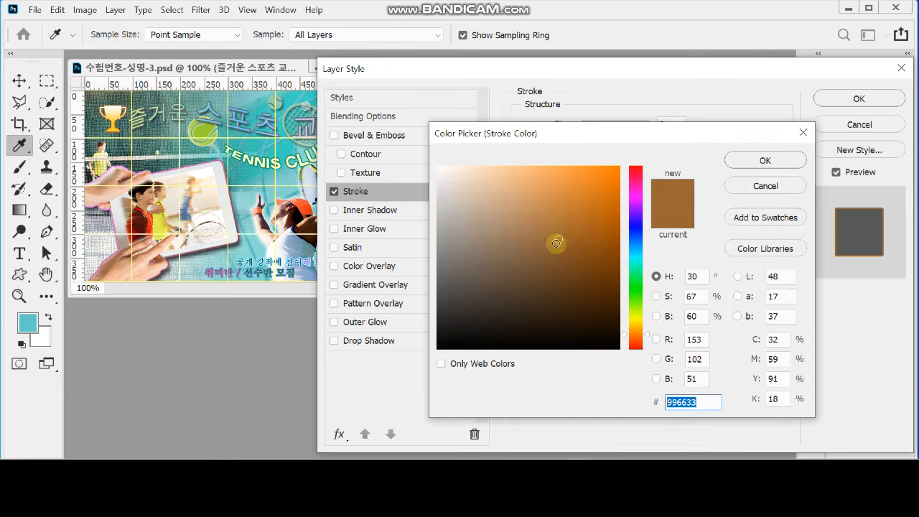
{"action": "type", "text": "666"}
{"action": "left_click", "coordinate": [762, 160]}
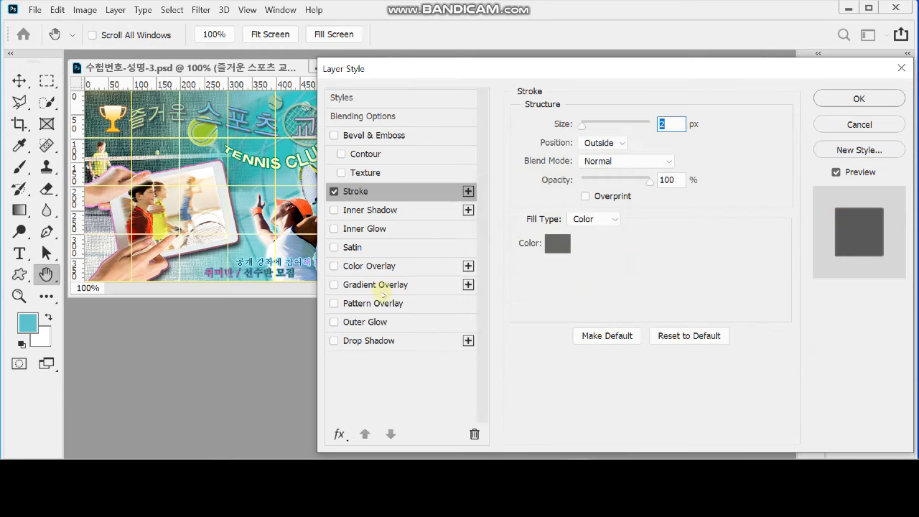
Step: Add a gradient overlay to the title layer and set the gradient's starting color stop to cf9
{"action": "left_click", "coordinate": [394, 287]}
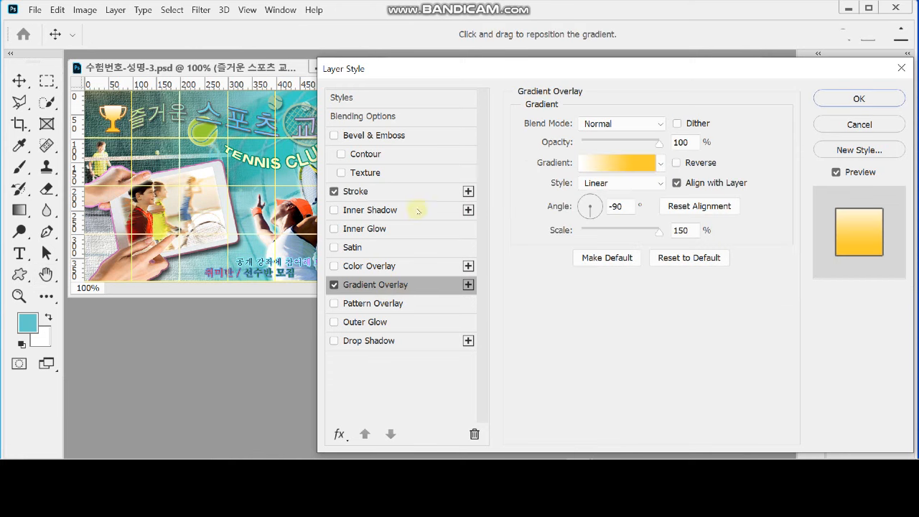
{"action": "left_click_drag", "start_coordinate": [438, 67], "coordinate": [450, 171]}
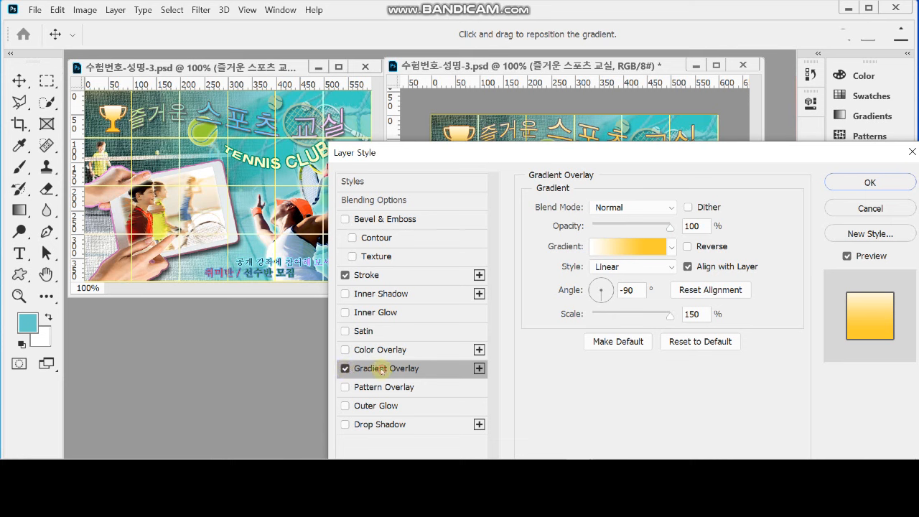
{"action": "left_click", "coordinate": [633, 248]}
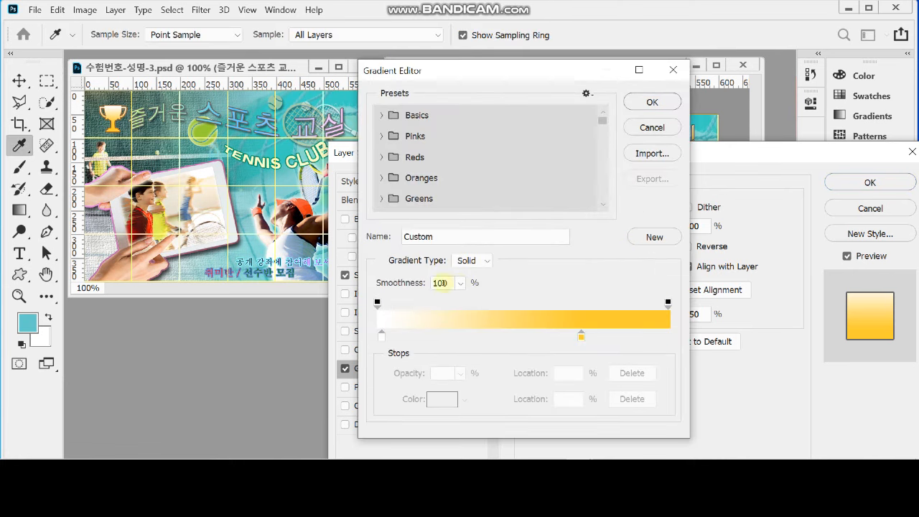
{"action": "double_click", "coordinate": [381, 334]}
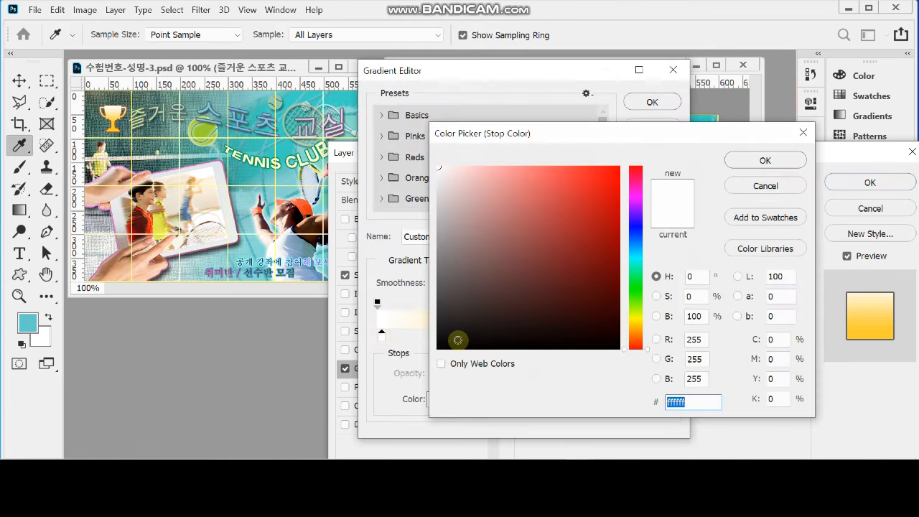
{"action": "type", "text": "cf"}
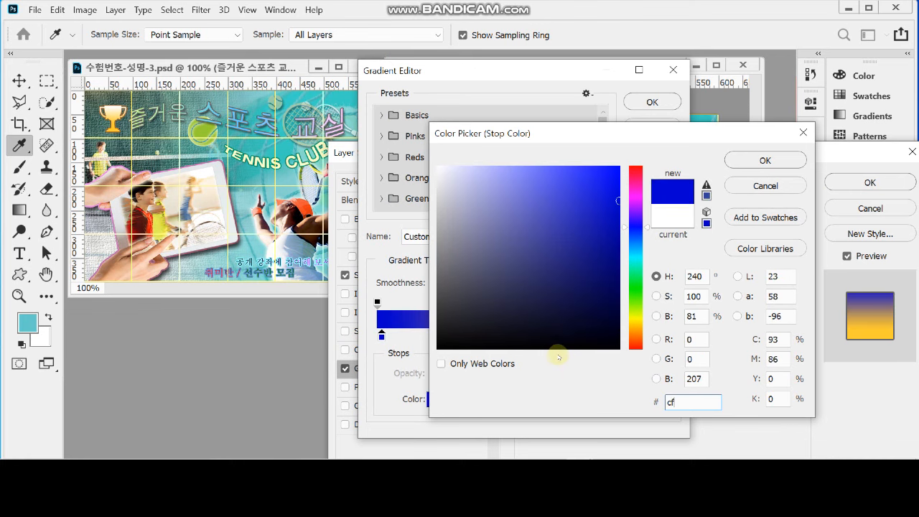
{"action": "type", "text": "9"}
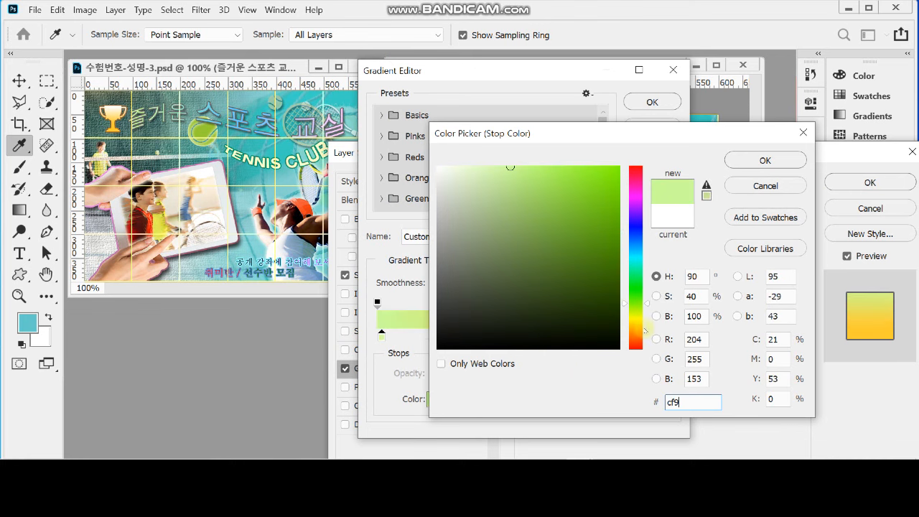
{"action": "left_click", "coordinate": [754, 158]}
Step: Move the gradient's second color stop to 100%, set it to 6cf and accept the edited gradient
{"action": "left_click_drag", "start_coordinate": [582, 337], "coordinate": [669, 338]}
{"action": "double_click", "coordinate": [668, 335]}
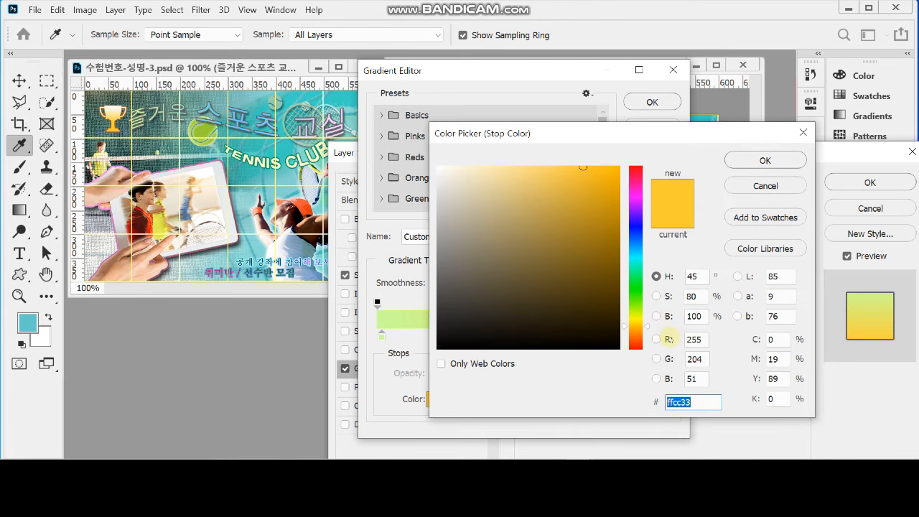
{"action": "type", "text": "6cf"}
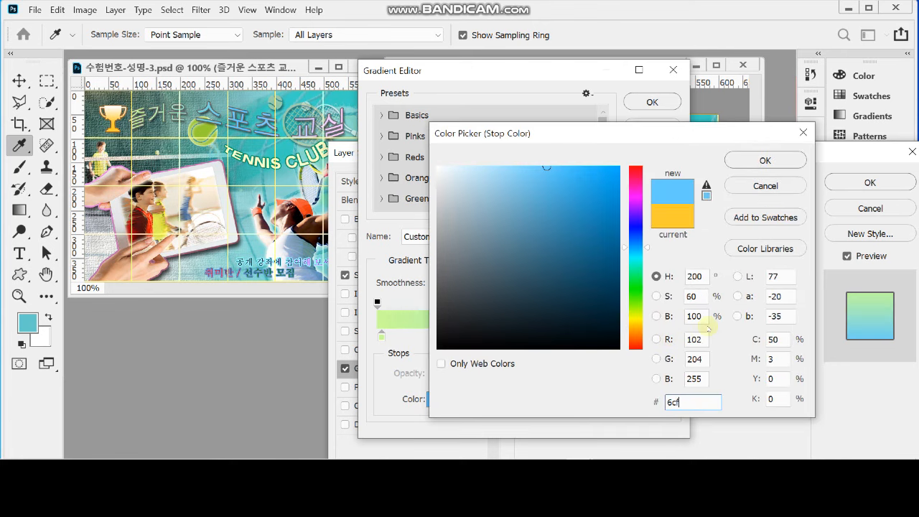
{"action": "left_click", "coordinate": [742, 163]}
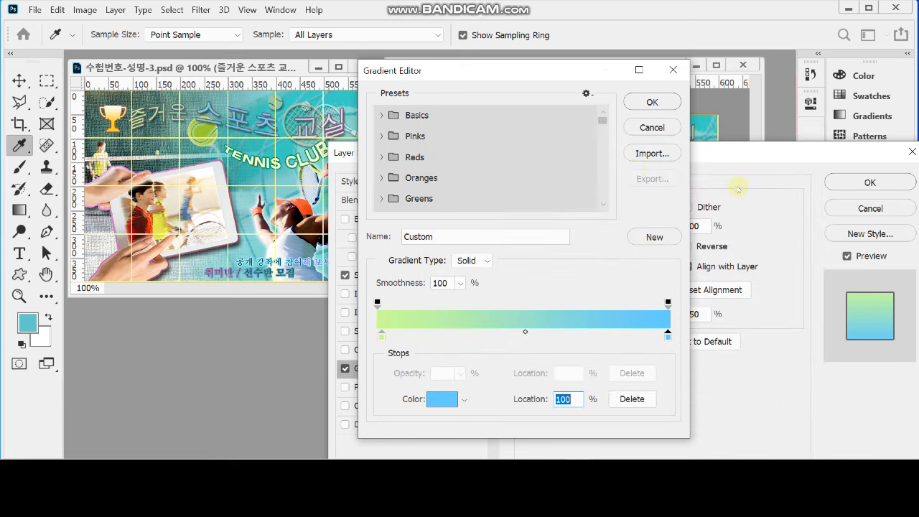
{"action": "left_click", "coordinate": [652, 102]}
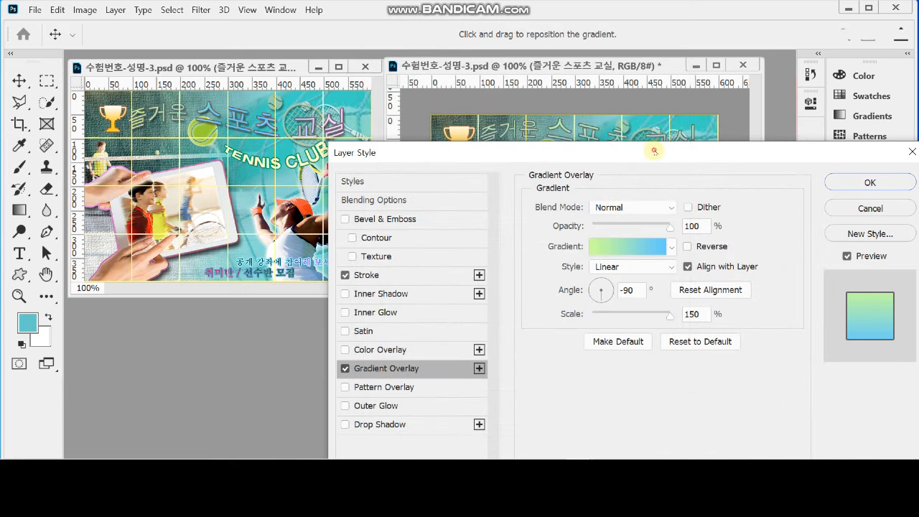
{"action": "left_click_drag", "start_coordinate": [655, 152], "coordinate": [650, 180]}
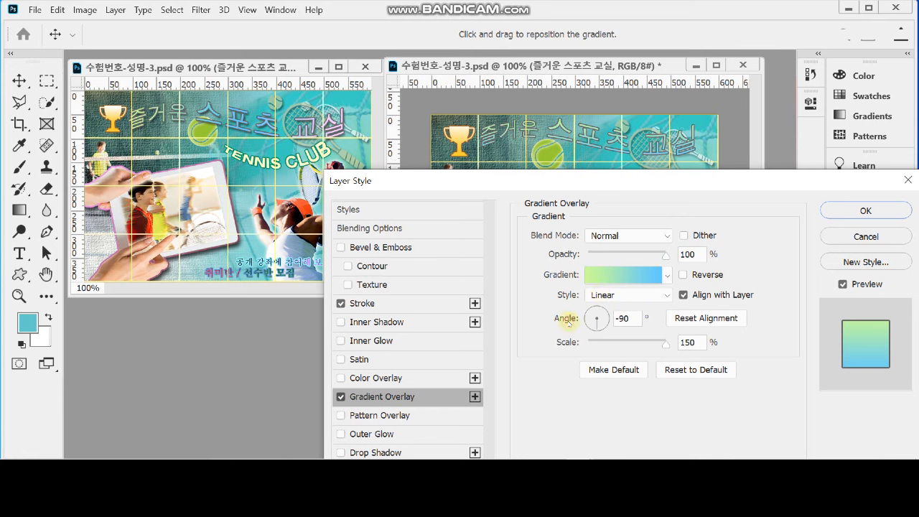
Step: Set the title's gradient overlay angle to 0 degrees
{"action": "double_click", "coordinate": [623, 318]}
{"action": "type", "text": "0"}
{"action": "key", "text": "Tab"}
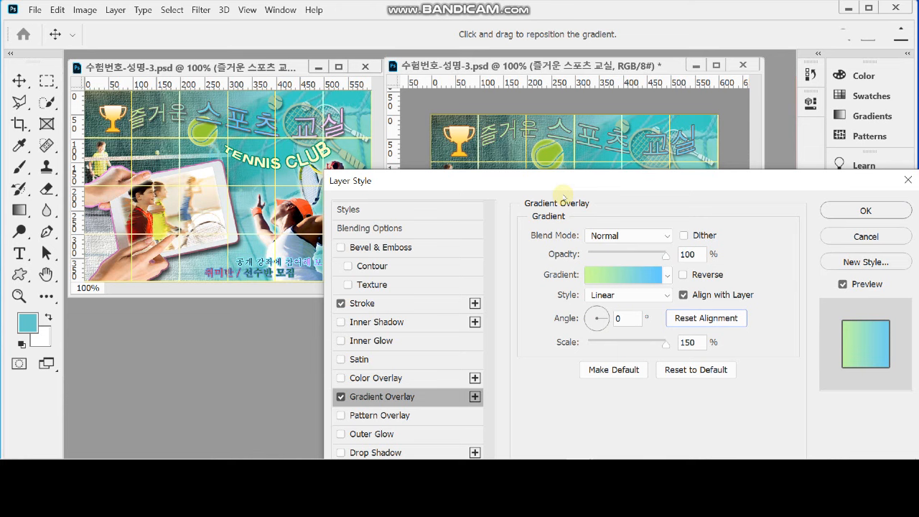
Step: Move the title gradient's blue color stop to about 48% and add an end stop in color fcf
{"action": "left_click", "coordinate": [627, 277]}
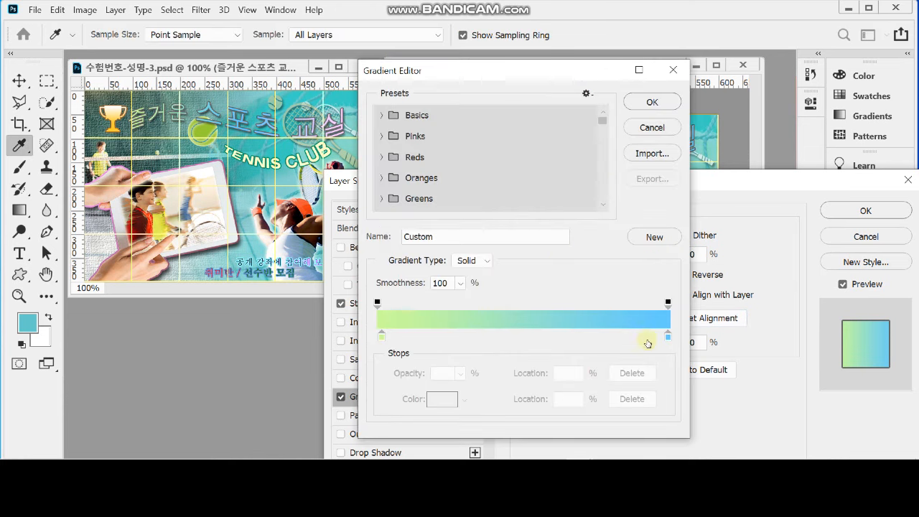
{"action": "left_click", "coordinate": [664, 336]}
{"action": "left_click_drag", "start_coordinate": [578, 337], "coordinate": [516, 336]}
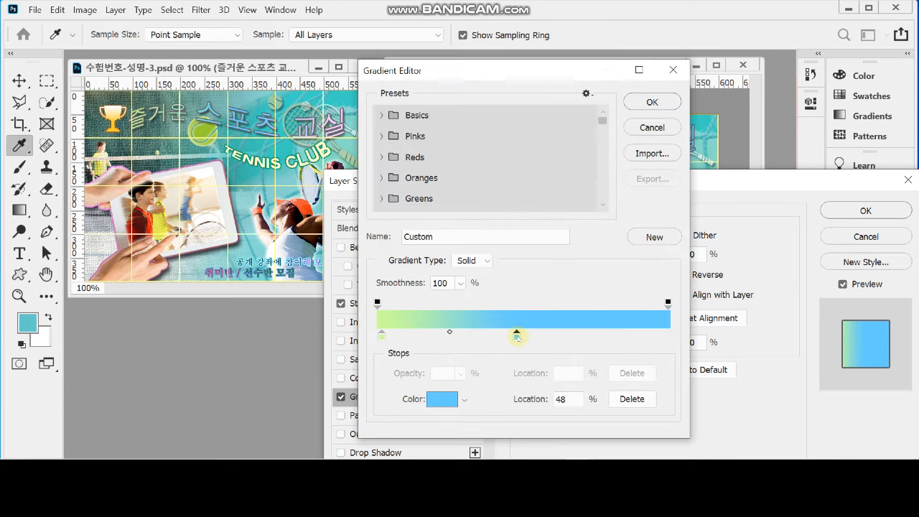
{"action": "double_click", "coordinate": [663, 338]}
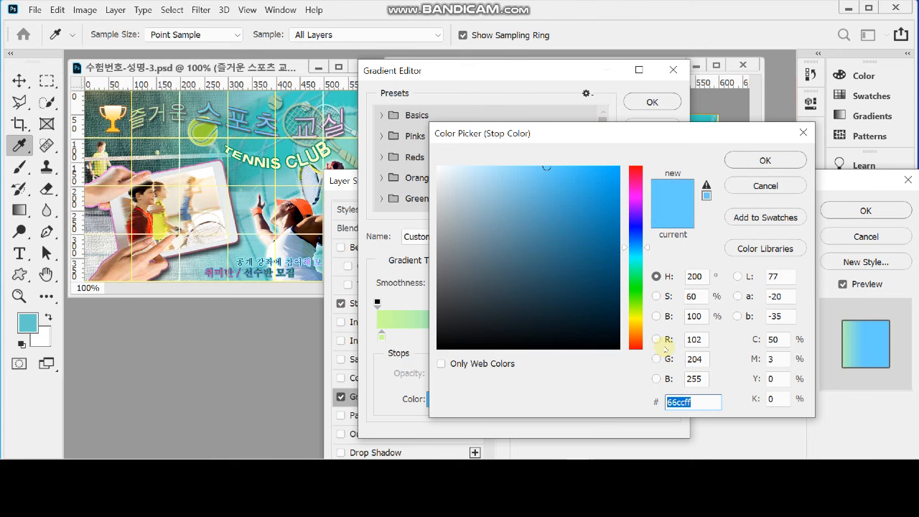
{"action": "type", "text": "fcf"}
{"action": "left_click", "coordinate": [759, 163]}
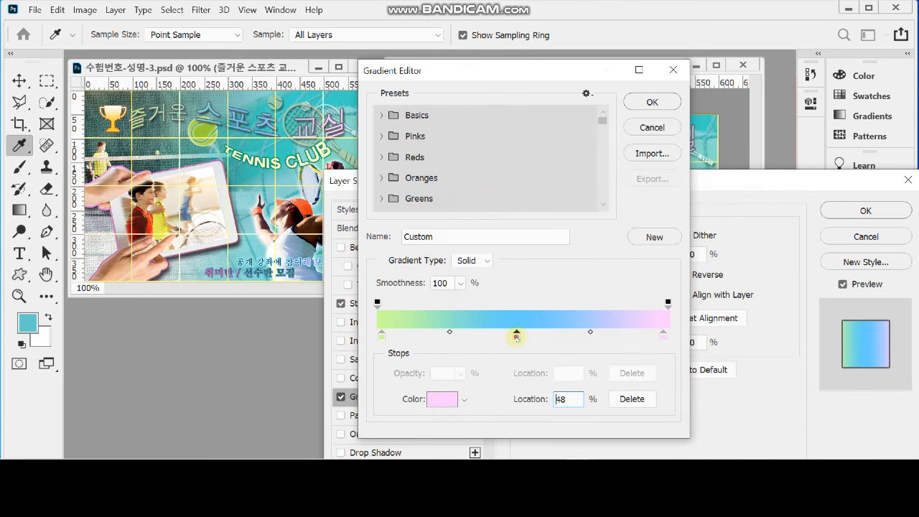
Step: Remove the stray color stop at 31% from the title gradient and accept the green-blue-pink gradient
{"action": "left_click", "coordinate": [520, 335]}
{"action": "left_click", "coordinate": [469, 337]}
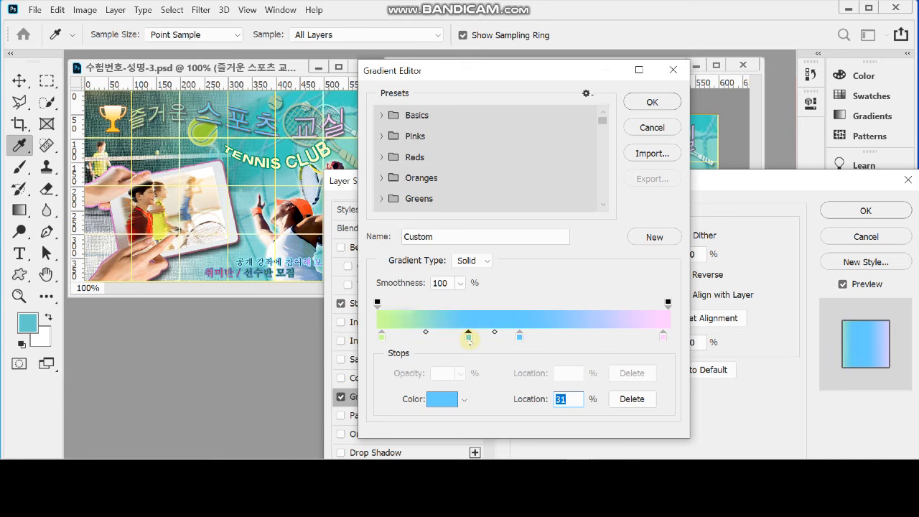
{"action": "left_click_drag", "start_coordinate": [468, 338], "coordinate": [468, 361]}
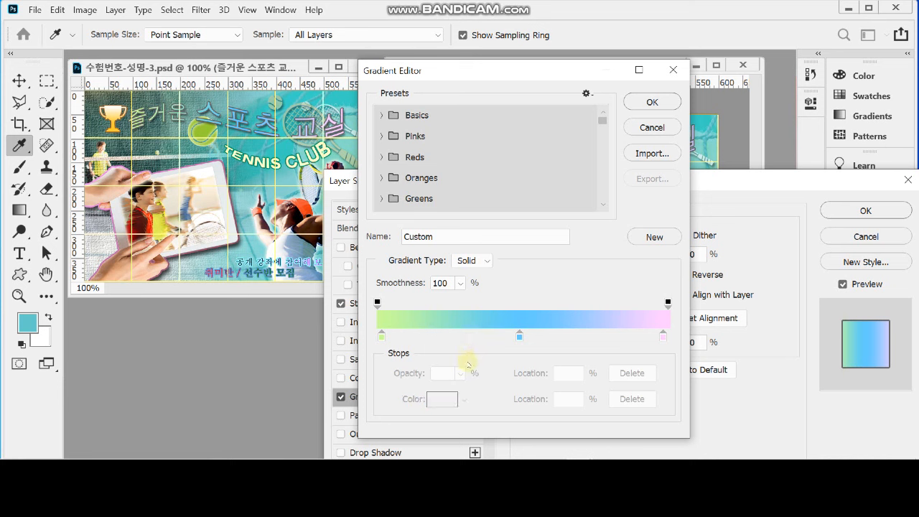
{"action": "left_click", "coordinate": [663, 337]}
{"action": "left_click", "coordinate": [652, 102]}
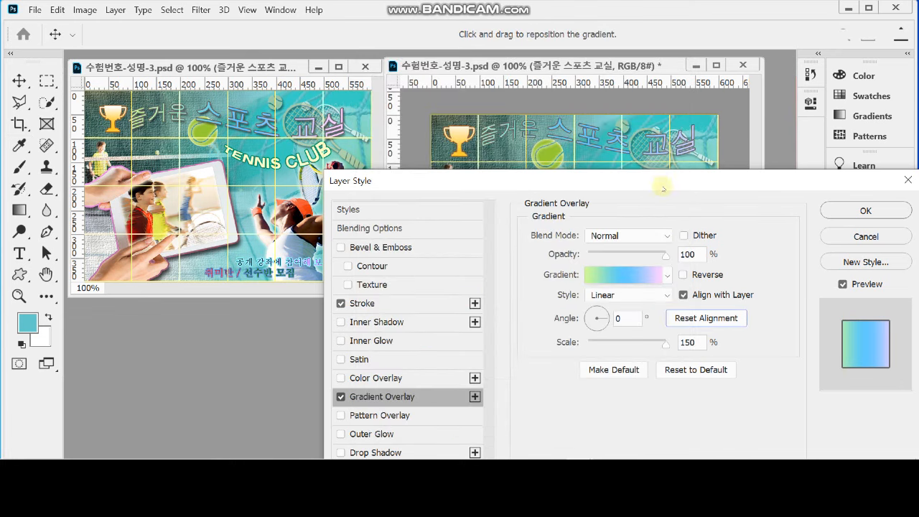
Step: Add a drop shadow to the title layer and apply its layer style
{"action": "left_click_drag", "start_coordinate": [657, 180], "coordinate": [663, 188]}
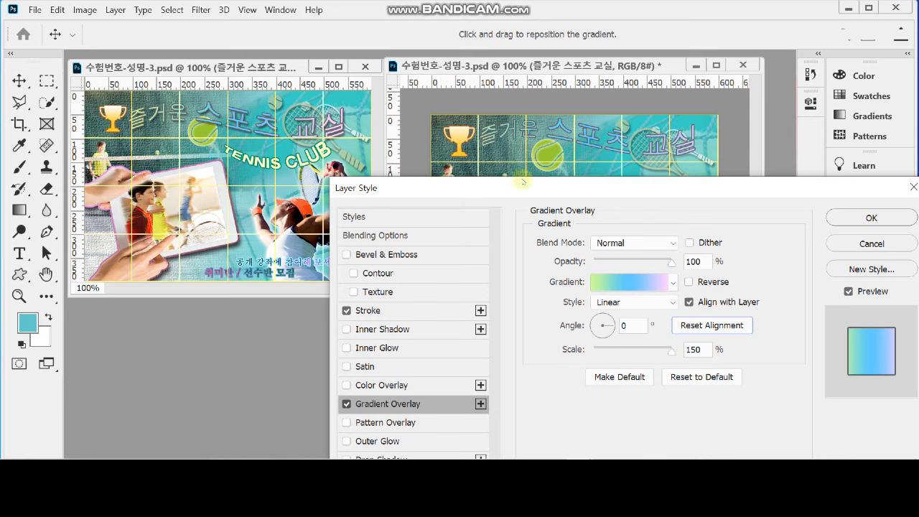
{"action": "left_click_drag", "start_coordinate": [517, 190], "coordinate": [557, 124]}
{"action": "left_click", "coordinate": [406, 394]}
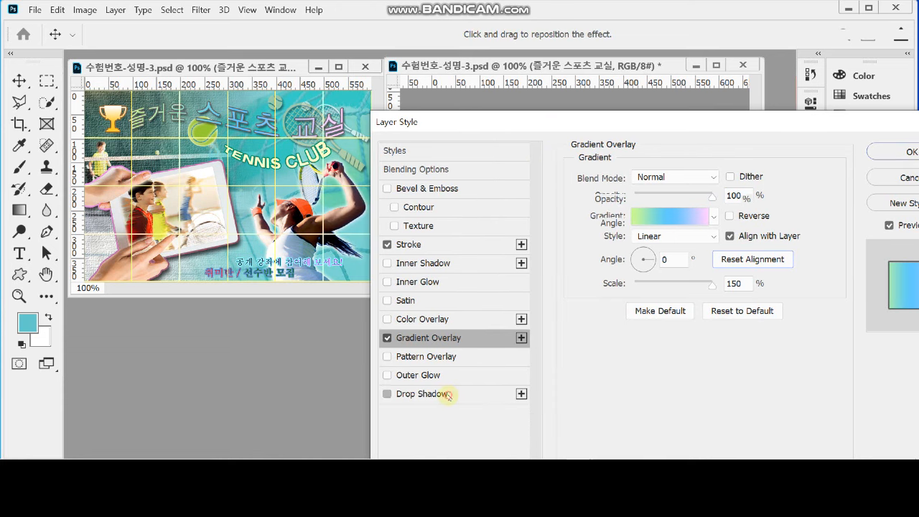
{"action": "left_click", "coordinate": [906, 152]}
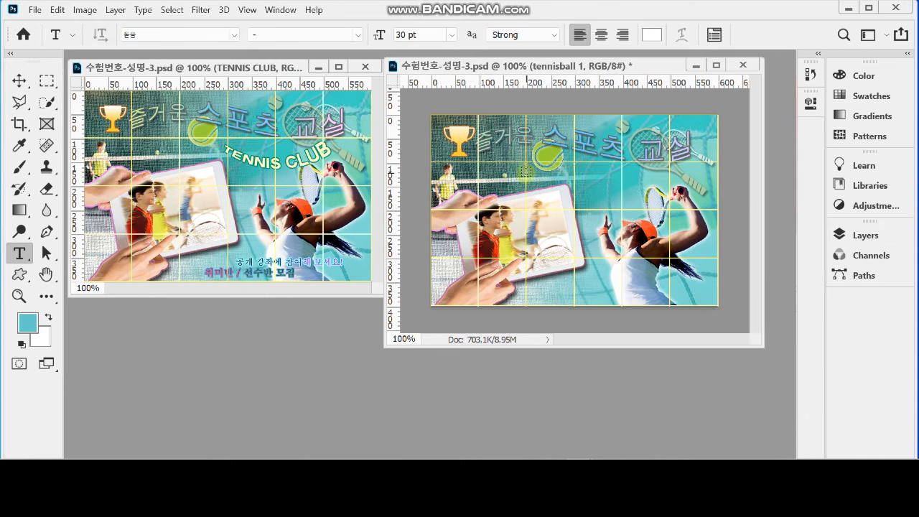
Step: Add the text TENNIS CLUB in Arial Bold, 30 pt, below the title beside the tennis ball
{"action": "left_click", "coordinate": [533, 175]}
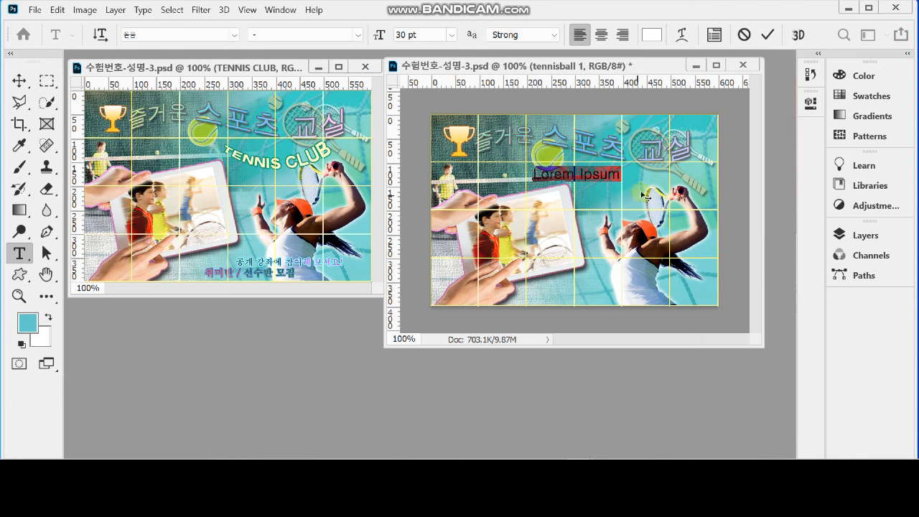
{"action": "left_click", "coordinate": [189, 36]}
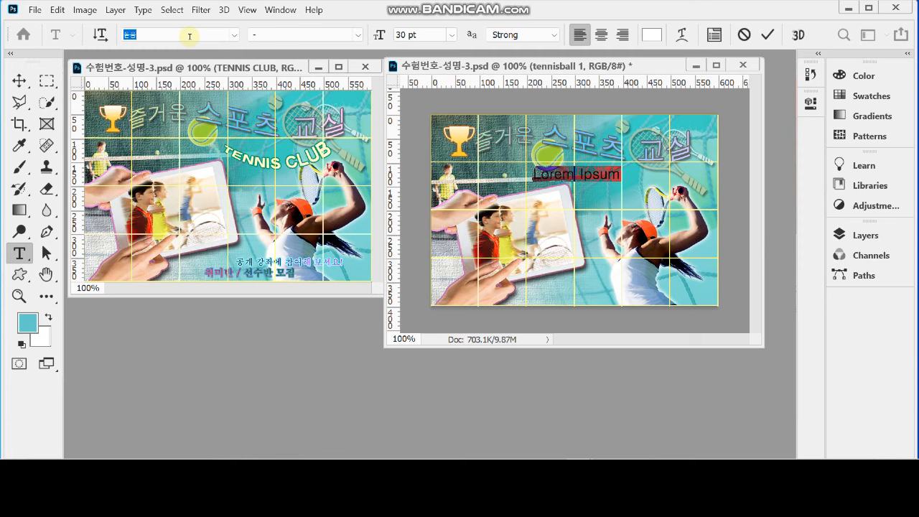
{"action": "type", "text": "a"}
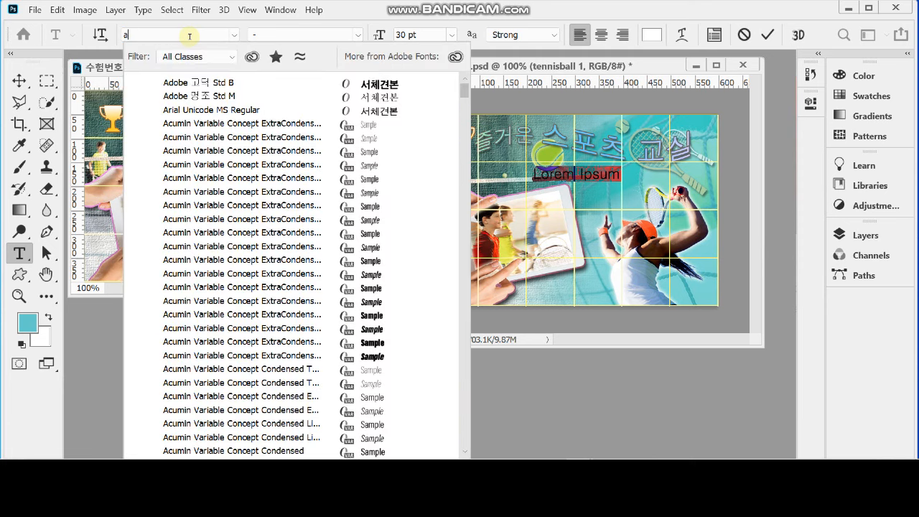
{"action": "type", "text": "rial"}
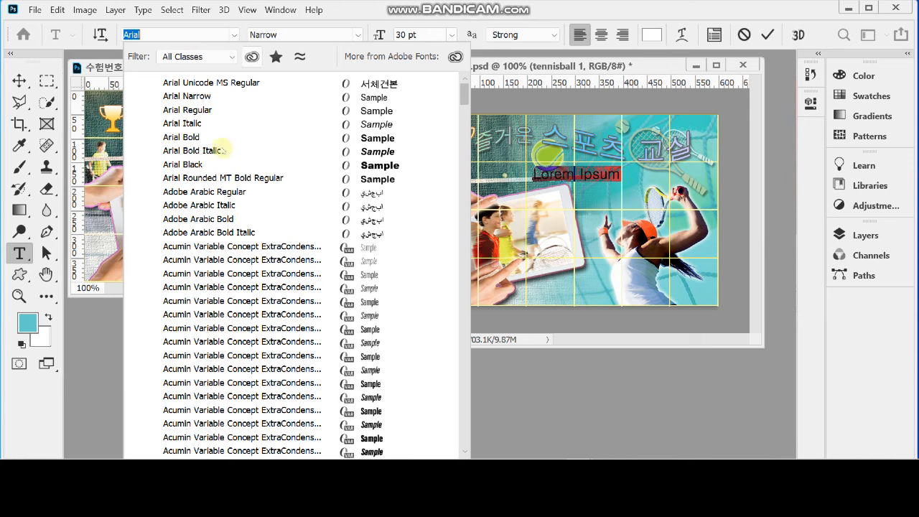
{"action": "left_click", "coordinate": [190, 137]}
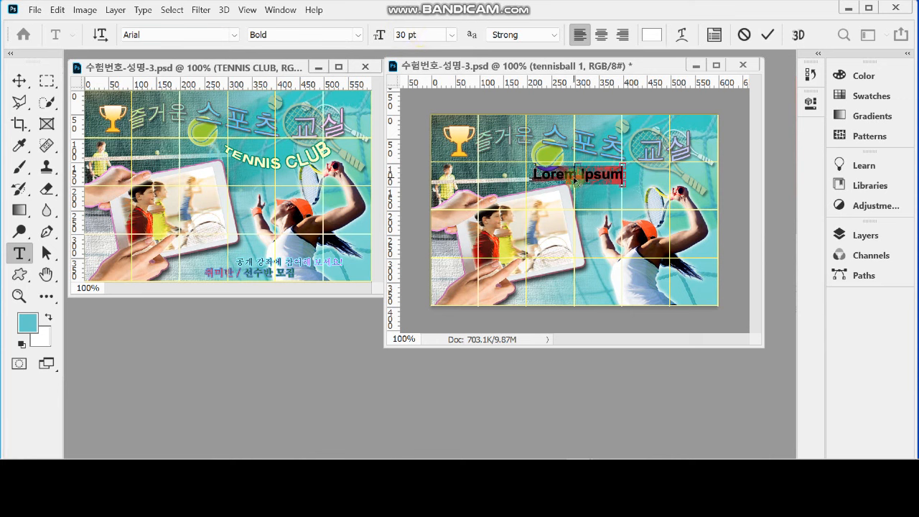
{"action": "type", "text": "TENNIS CLUB"}
{"action": "left_click_drag", "start_coordinate": [609, 205], "coordinate": [611, 201]}
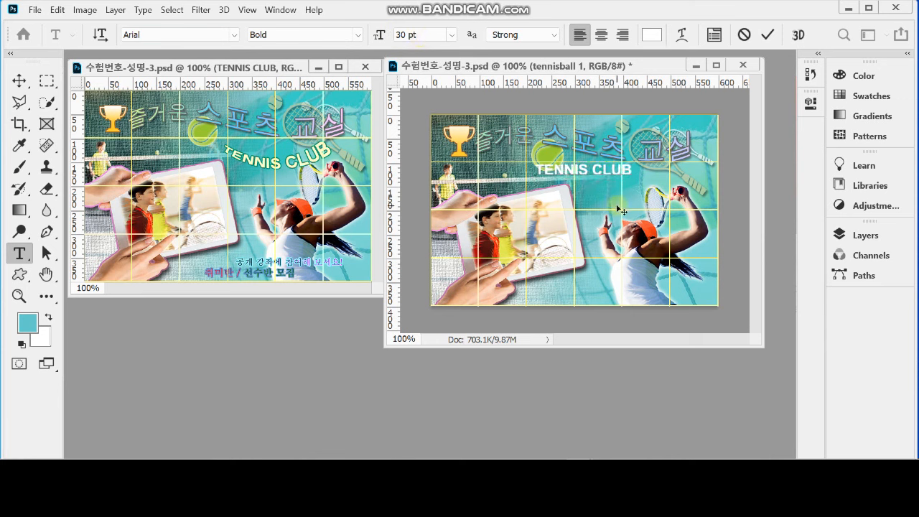
Step: Set the color of the whole TENNIS CLUB text to ffffcc
{"action": "triple_click", "coordinate": [578, 170]}
{"action": "left_click", "coordinate": [652, 34]}
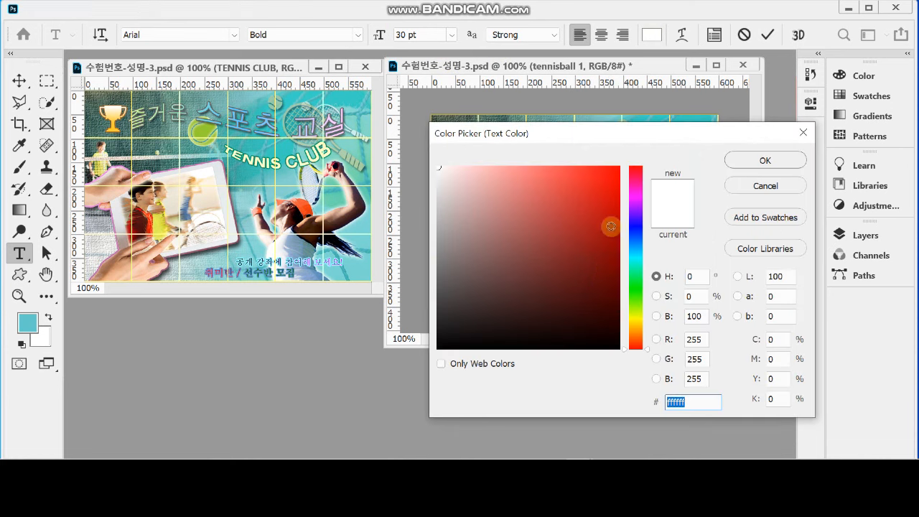
{"action": "type", "text": "ffffcc"}
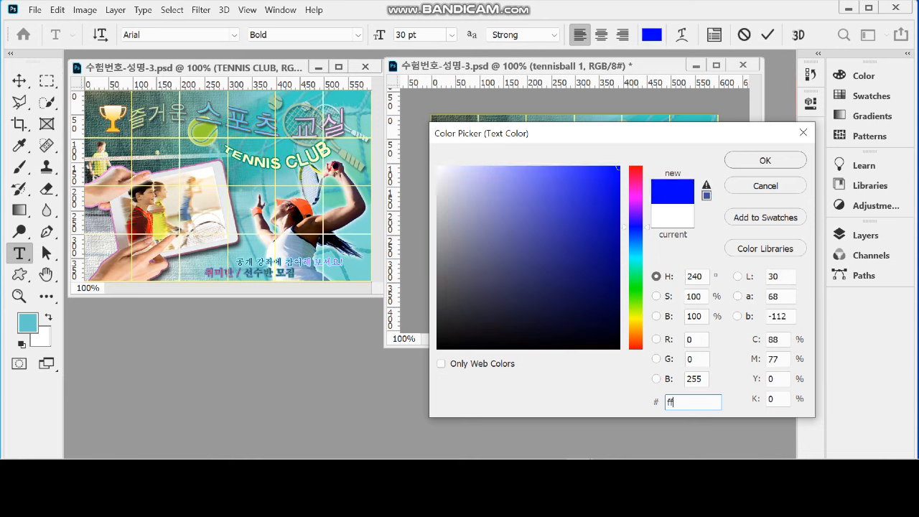
{"action": "left_click", "coordinate": [763, 164]}
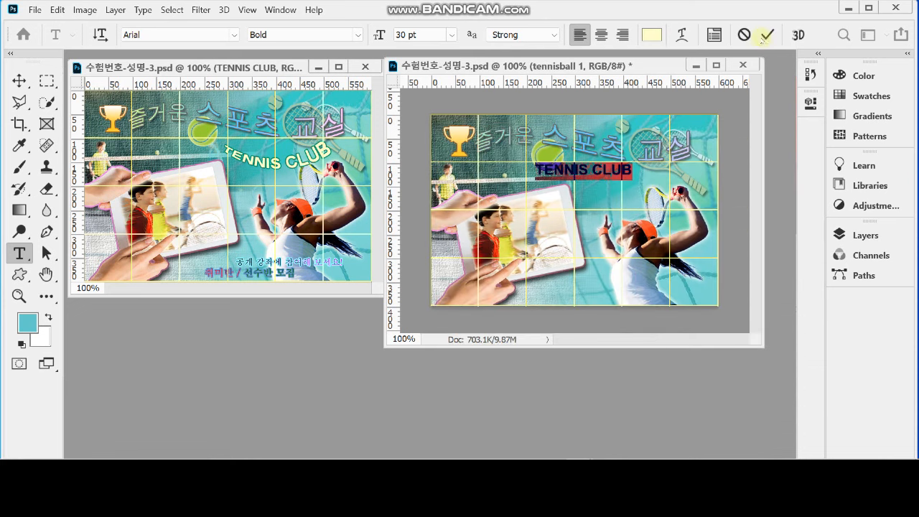
Step: Warp TENNIS CLUB with a horizontal Arc, -40% bend and 50% horizontal distortion, and shift the text slightly right toward the player's racket
{"action": "left_click", "coordinate": [682, 35]}
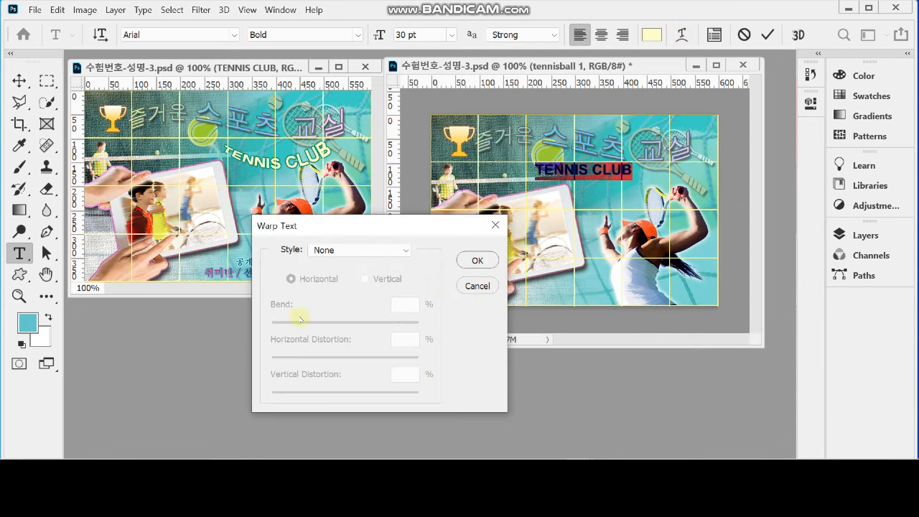
{"action": "left_click", "coordinate": [323, 250]}
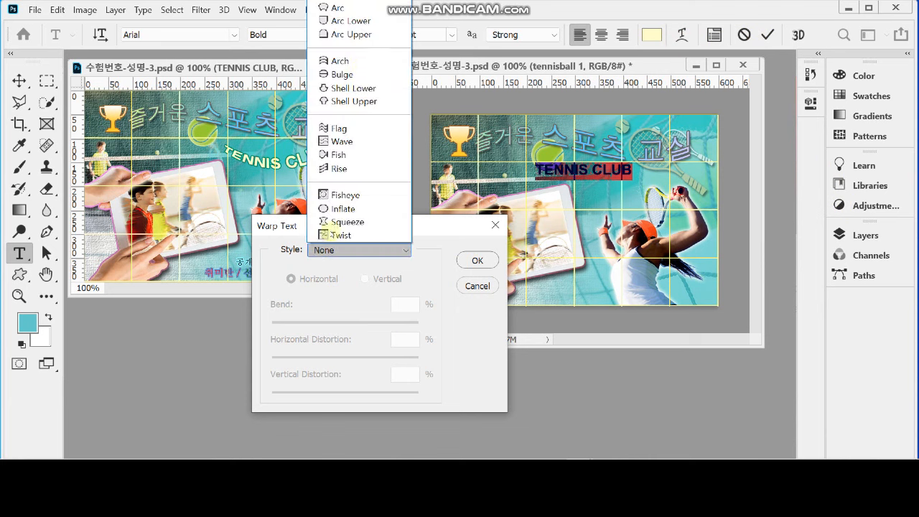
{"action": "left_click", "coordinate": [356, 9]}
{"action": "left_click", "coordinate": [402, 304]}
{"action": "type", "text": "-40"}
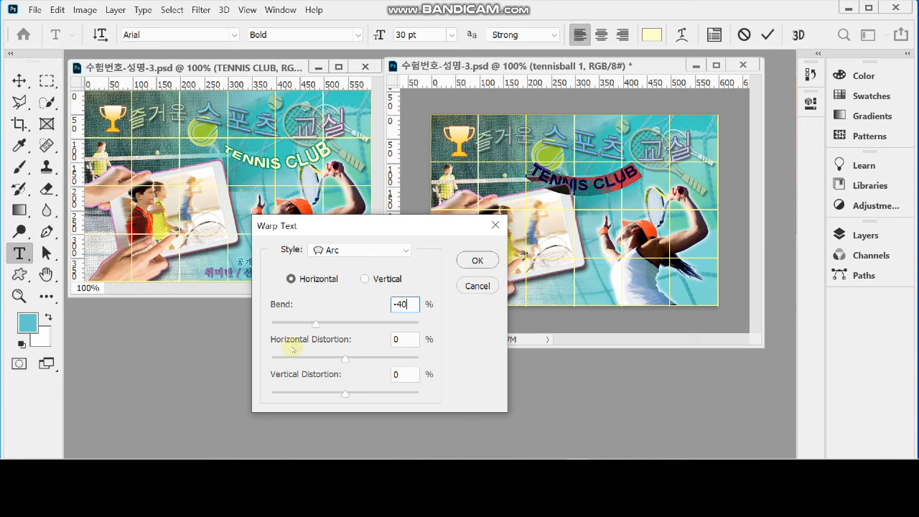
{"action": "left_click", "coordinate": [400, 339]}
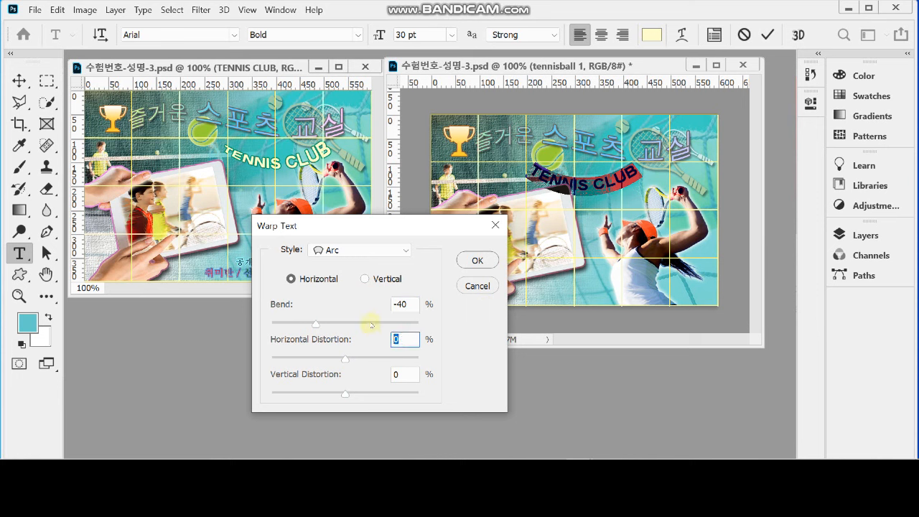
{"action": "type", "text": "50"}
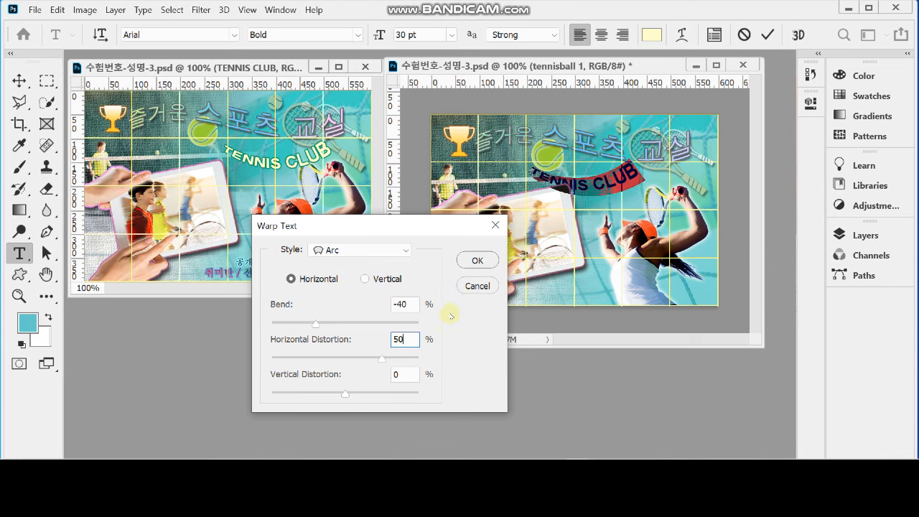
{"action": "left_click", "coordinate": [479, 260]}
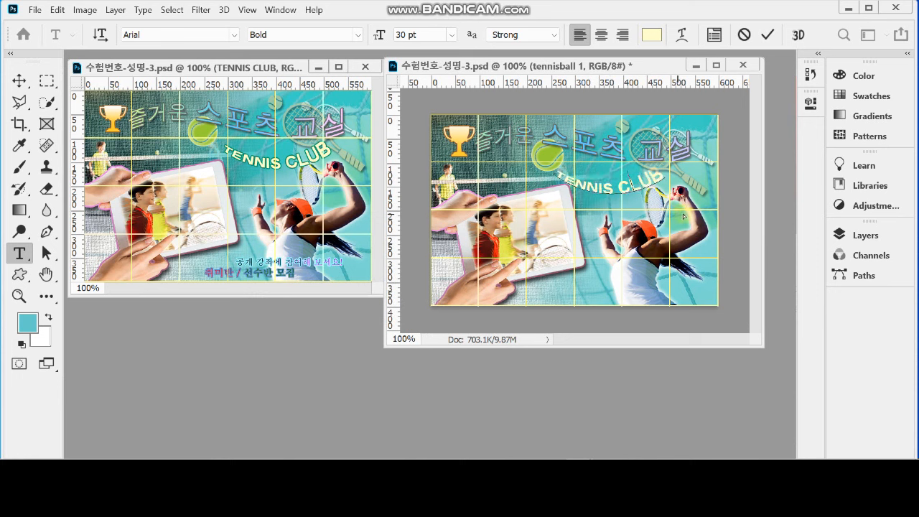
{"action": "left_click_drag", "start_coordinate": [682, 215], "coordinate": [689, 219]}
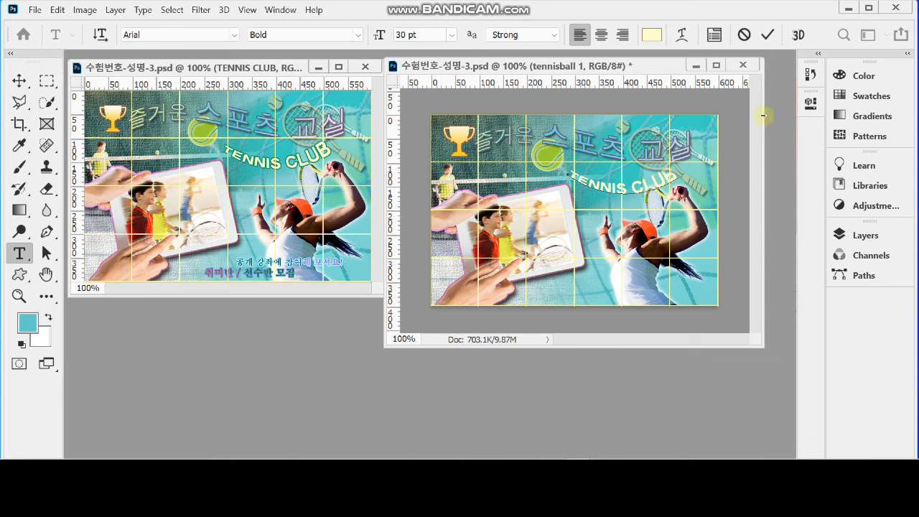
Step: Commit the TENNIS CLUB text and open the stroke effect settings for its layer
{"action": "left_click", "coordinate": [856, 235]}
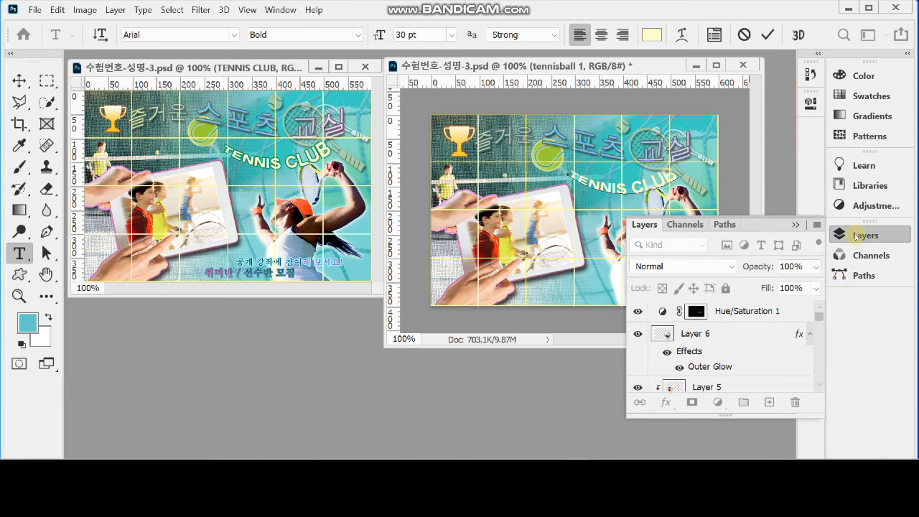
{"action": "left_click", "coordinate": [664, 403]}
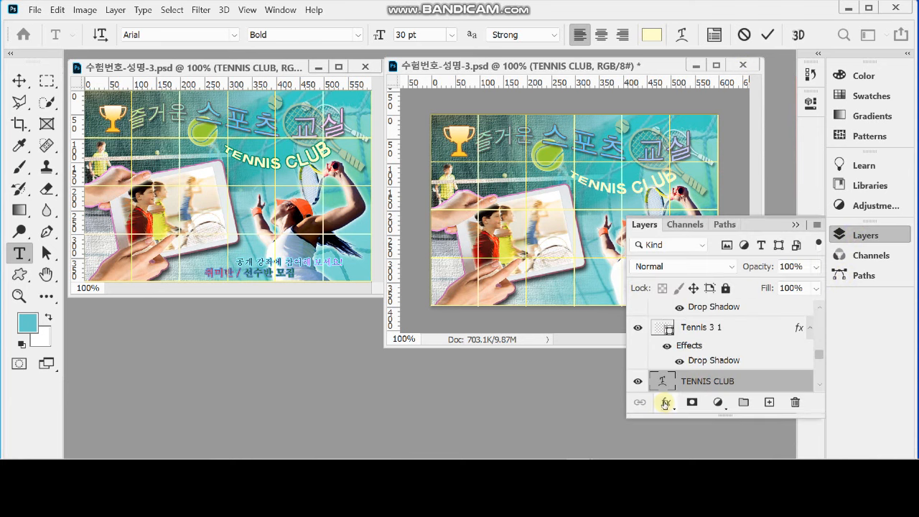
{"action": "left_click", "coordinate": [664, 403]}
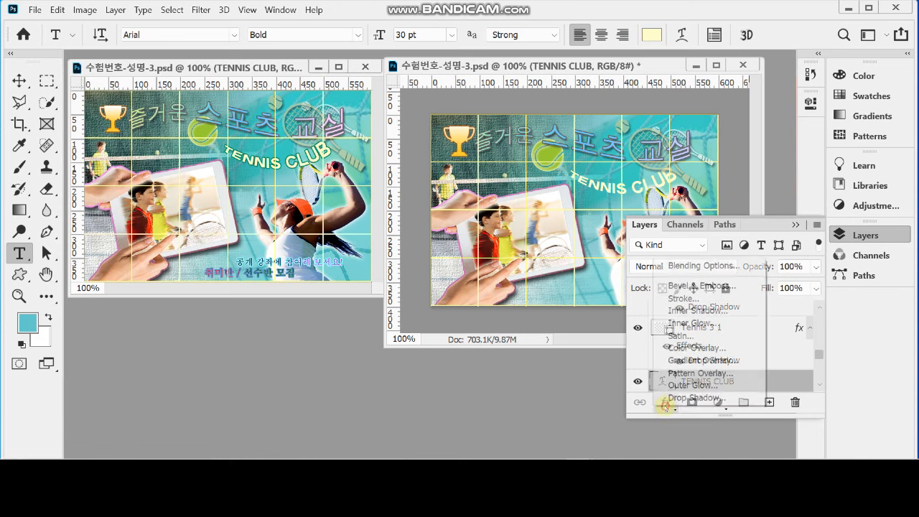
{"action": "left_click", "coordinate": [698, 299]}
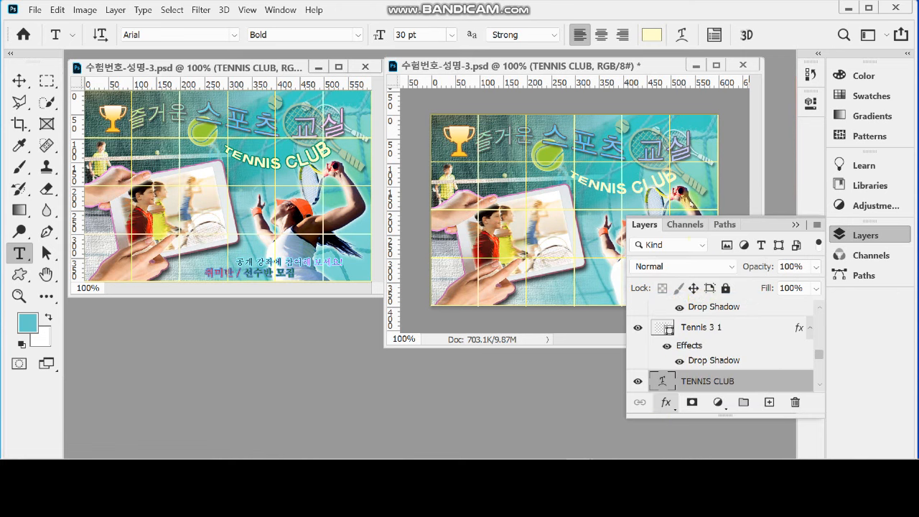